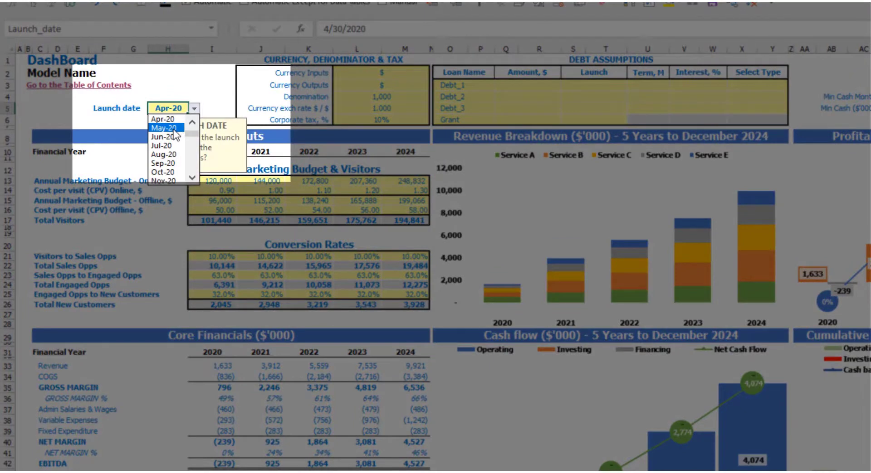
# - Set the business launch date to May-20
pyautogui.click(174, 129)
pyautogui.click(185, 76)
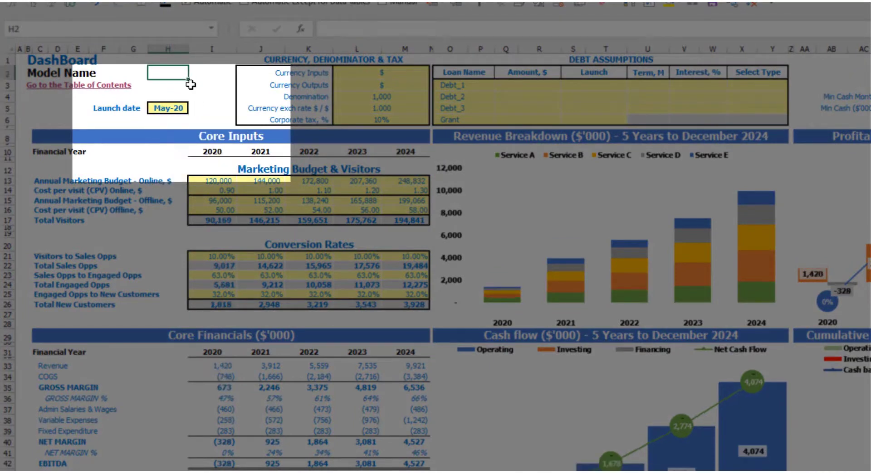
pyautogui.click(173, 109)
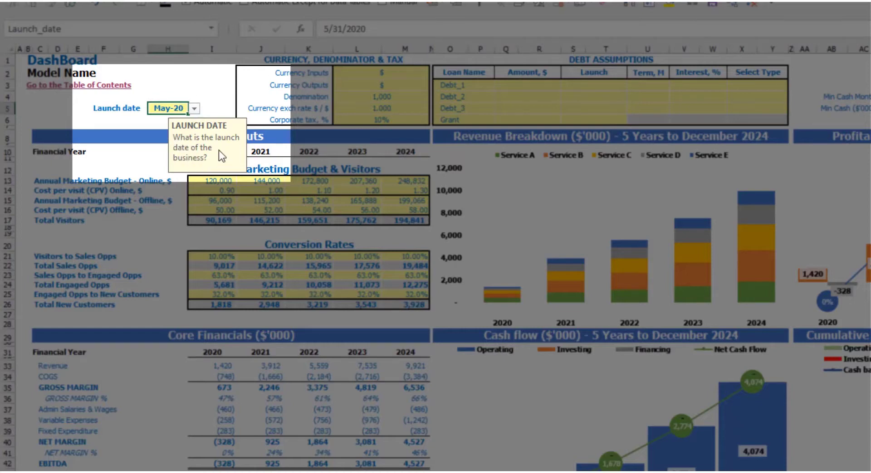
pyautogui.click(114, 119)
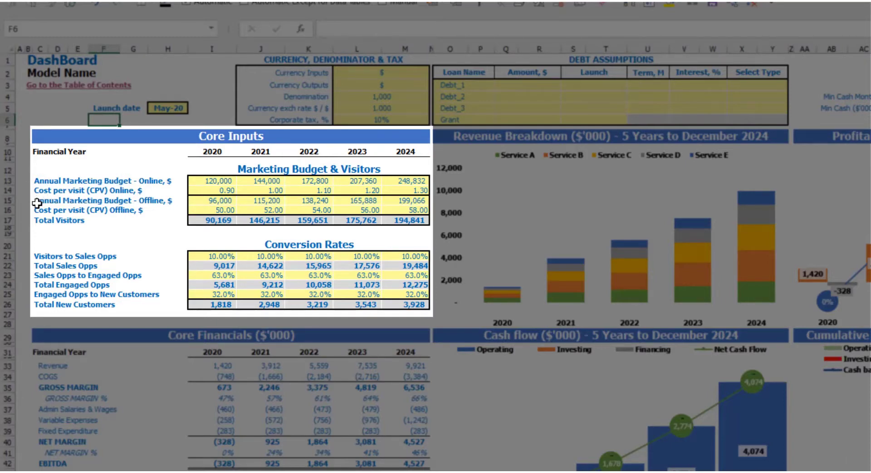
# - Clear the offline marketing budget and offline cost per visit for 2020 to 2024, and undo the deletion
pyautogui.moveTo(213, 210); pyautogui.dragTo(407, 200)
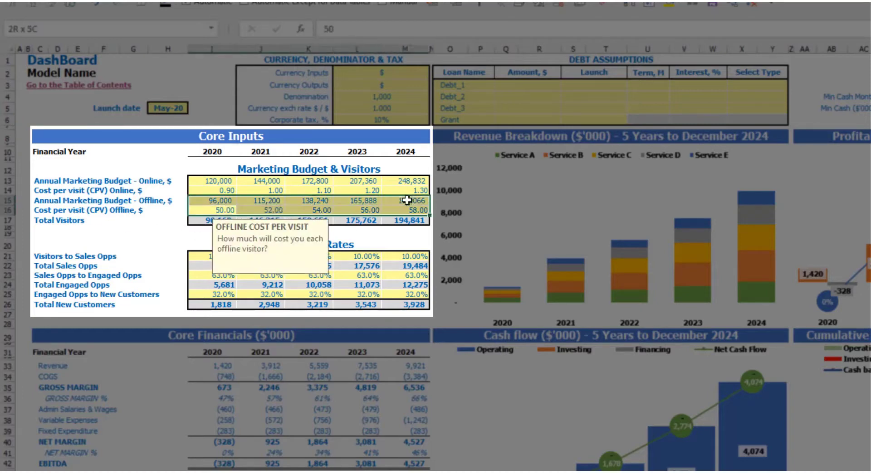
pyautogui.press('Delete')
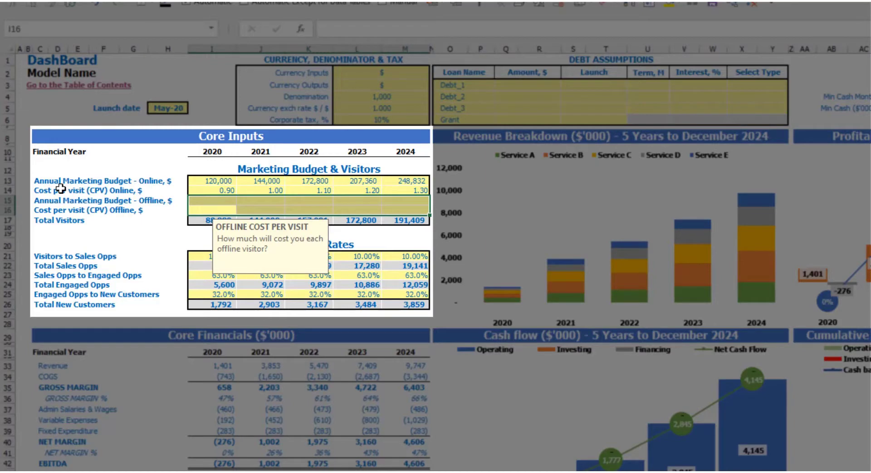
pyautogui.hotkey('ctrl', 'z')
pyautogui.click(177, 256)
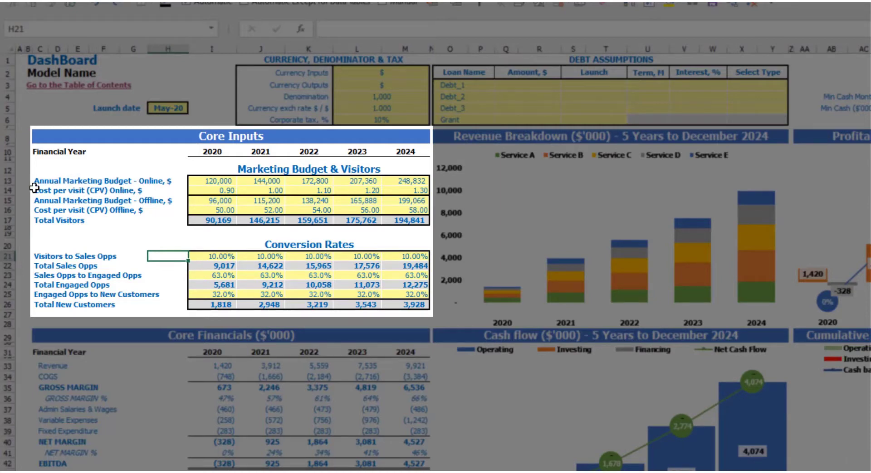
# - Set the 2020 annual online marketing budget to 100,000
pyautogui.click(211, 184)
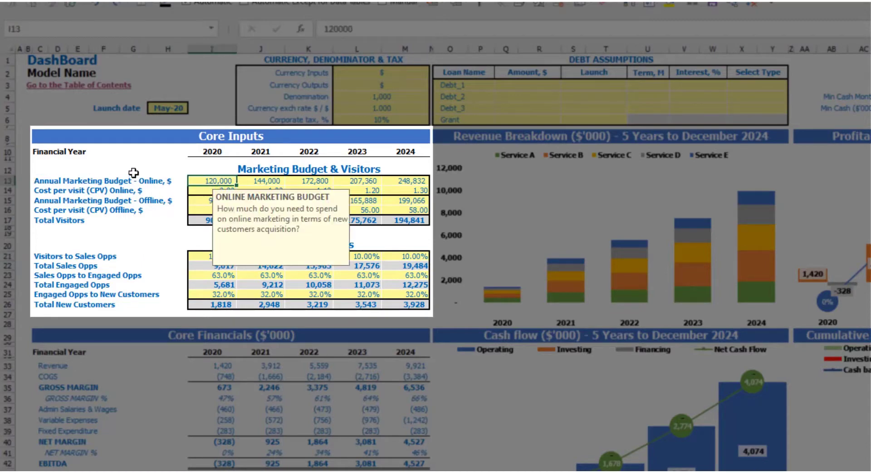
pyautogui.write('1')
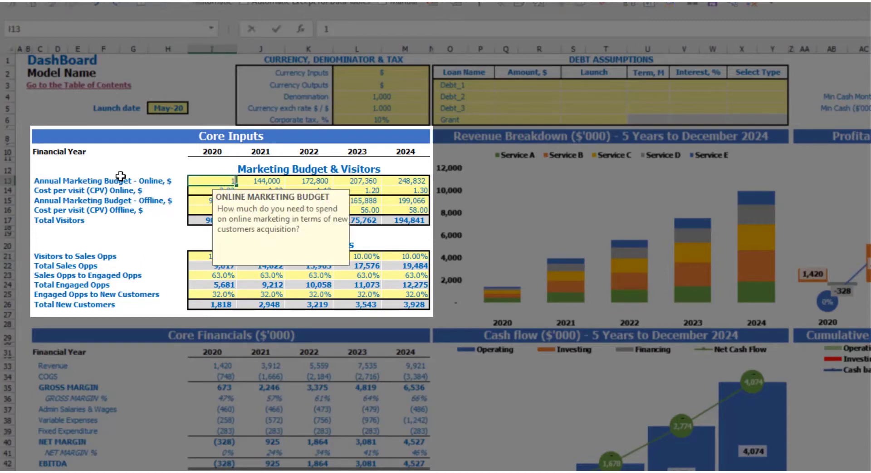
pyautogui.press('Tab')
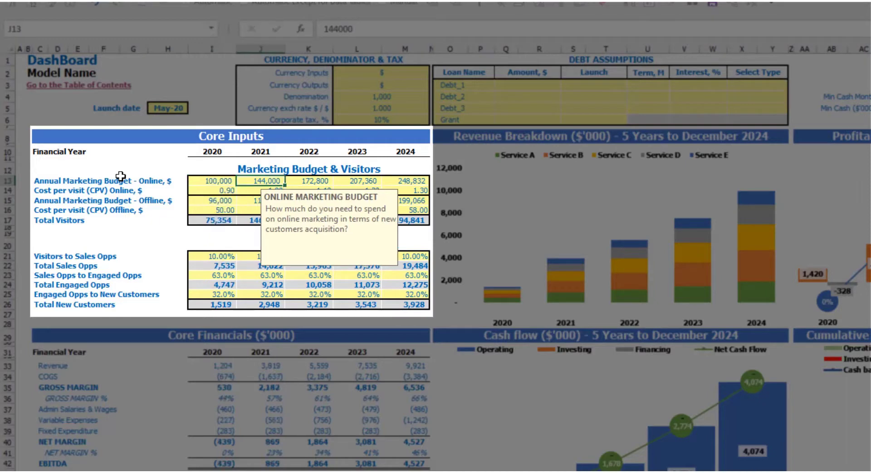
# - Calculate the 2021 online marketing budget with the formula =I13+20000
pyautogui.write('=')
pyautogui.press('Left')
pyautogui.write('+2')
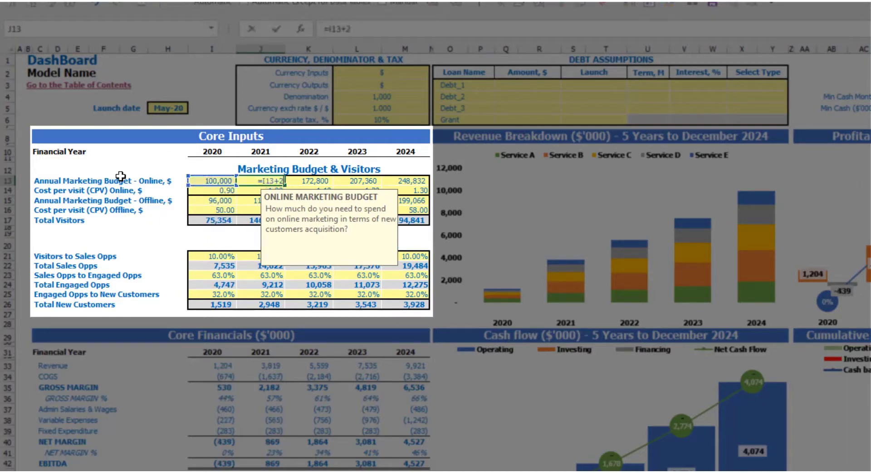
pyautogui.write('0000')
pyautogui.press('Return')
# - Copy the 2021 online marketing budget formula across 2022 to 2024
pyautogui.press('Up')
pyautogui.hotkey('ctrl', 'c')
pyautogui.press('Right')
pyautogui.hotkey('shift', 'Right')
pyautogui.hotkey('shift', 'Right')
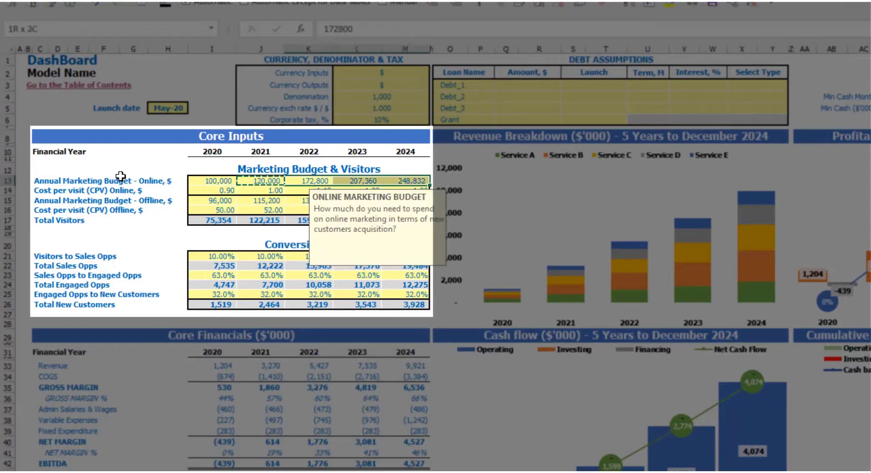
pyautogui.hotkey('shift', 'Right')
pyautogui.hotkey('ctrl', 'v')
pyautogui.click(118, 174)
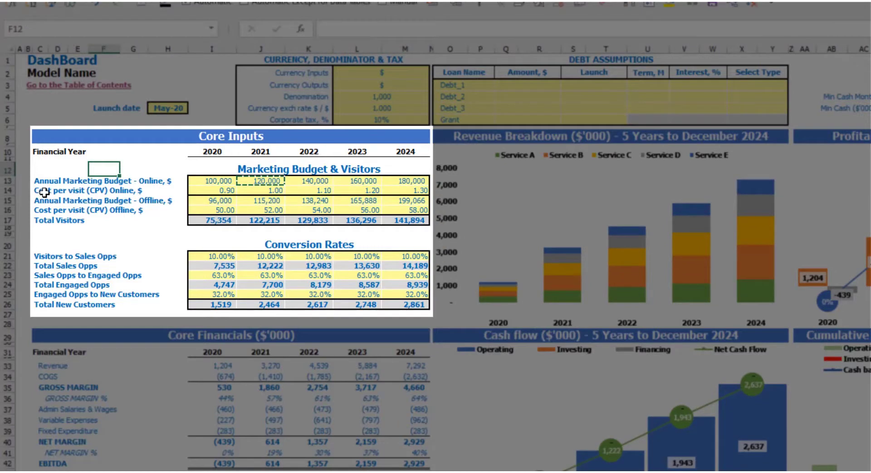
# - Set the online cost per visit for 2020 to 2024 to 1, 1.2, 1.4, 1.6 and 1.8
pyautogui.click(201, 191)
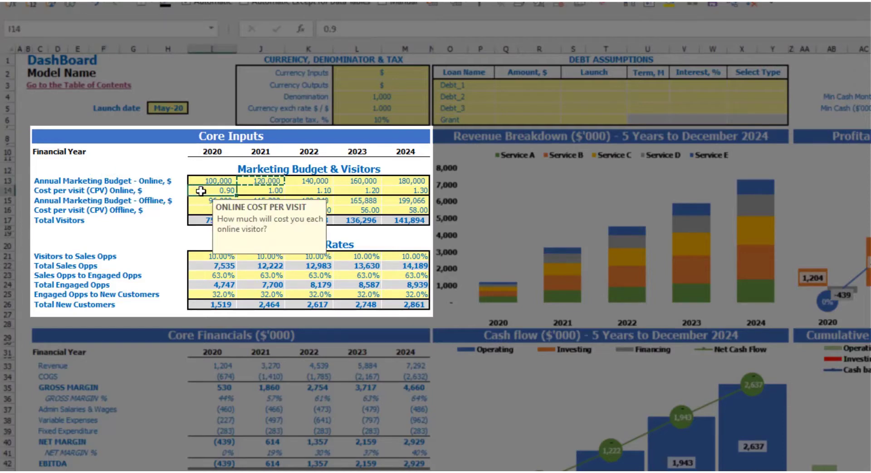
pyautogui.write('1')
pyautogui.press('Tab')
pyautogui.write('1.2')
pyautogui.press('Tab')
pyautogui.write('1.')
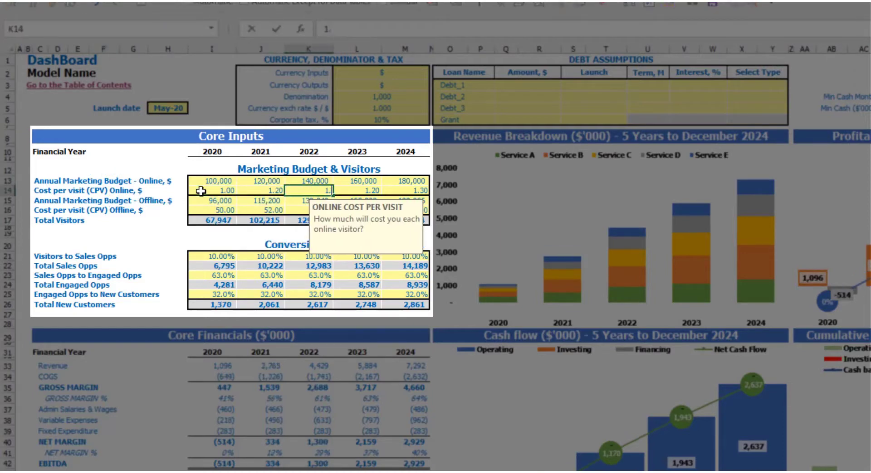
pyautogui.write('4')
pyautogui.press('Tab')
pyautogui.write('1.6')
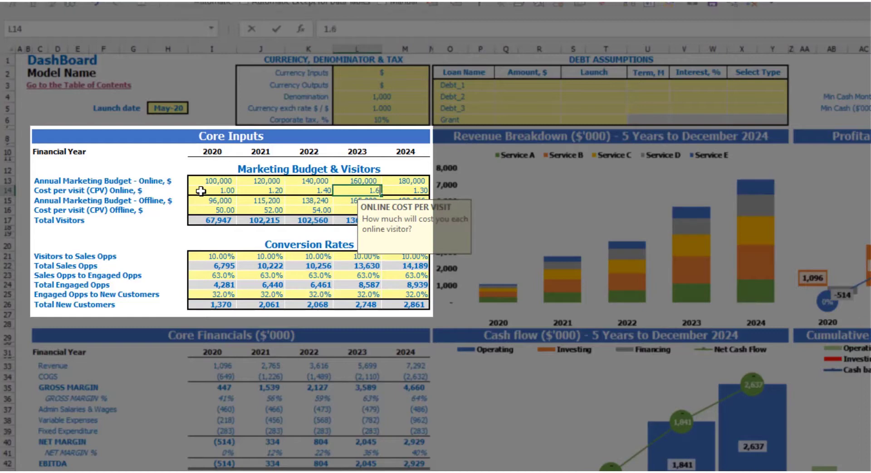
pyautogui.press('Tab')
pyautogui.write('1')
pyautogui.press('Return')
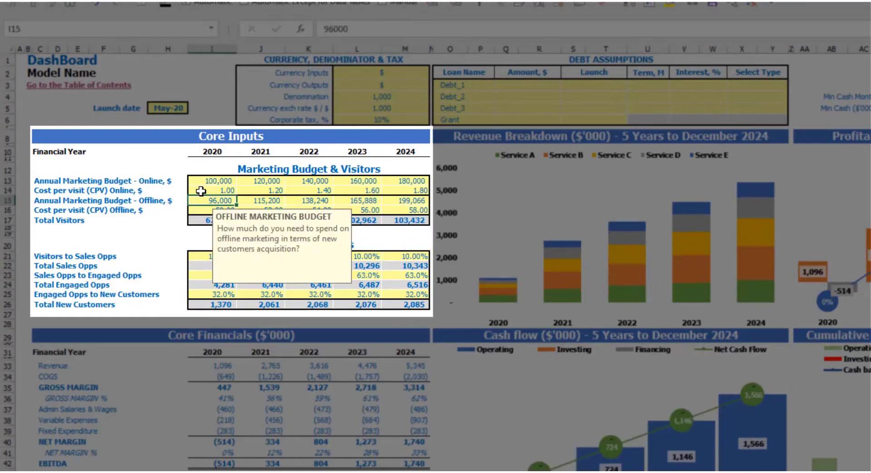
pyautogui.click(162, 167)
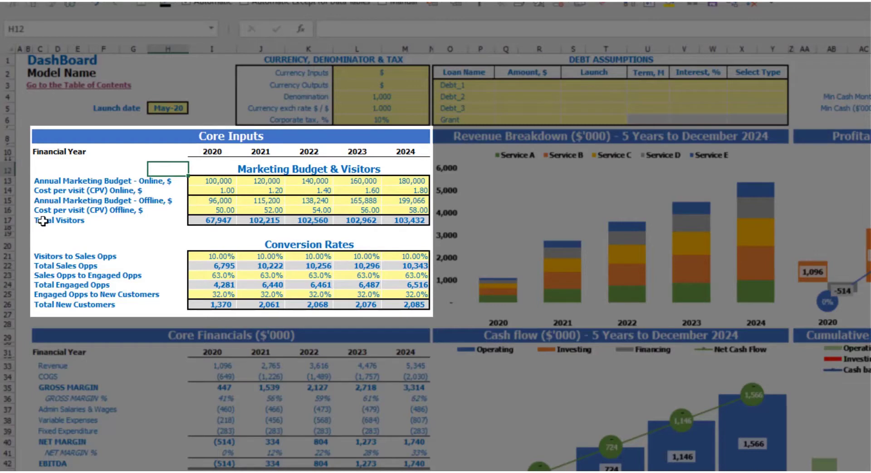
# - Examine the total visitors for 2020 to 2024 and the stages listed under the conversion rates
pyautogui.moveTo(215, 220); pyautogui.dragTo(404, 220)
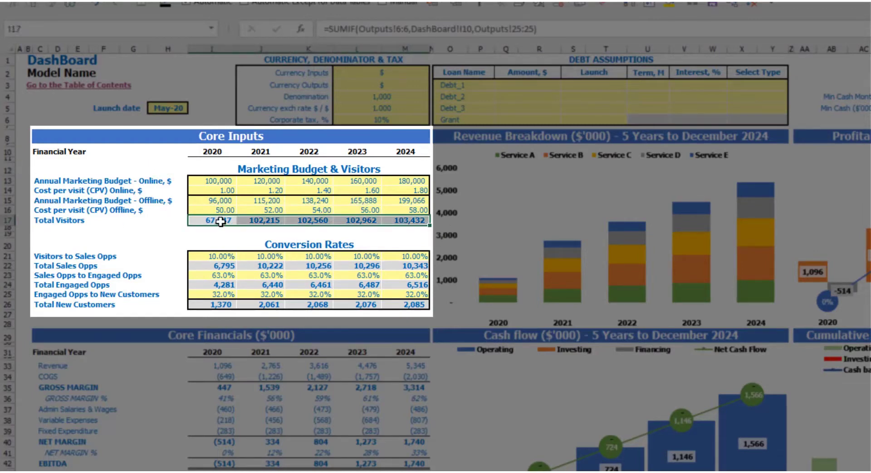
pyautogui.click(170, 230)
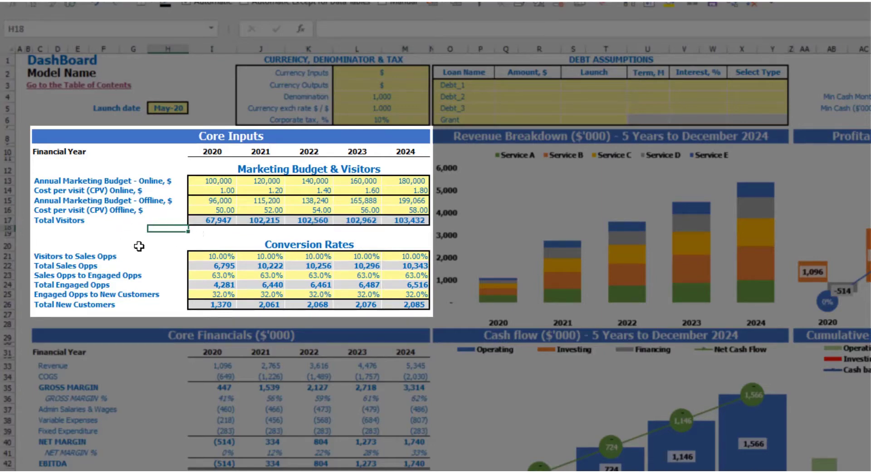
pyautogui.click(39, 257)
pyautogui.click(39, 275)
pyautogui.click(41, 285)
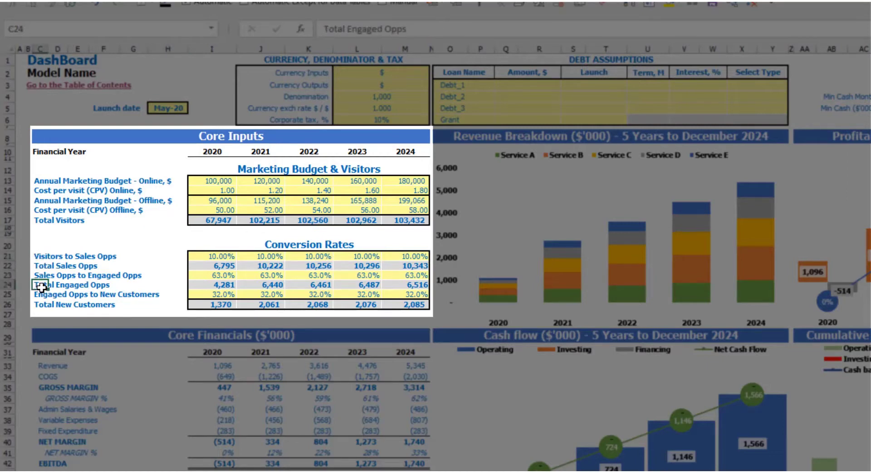
pyautogui.click(39, 257)
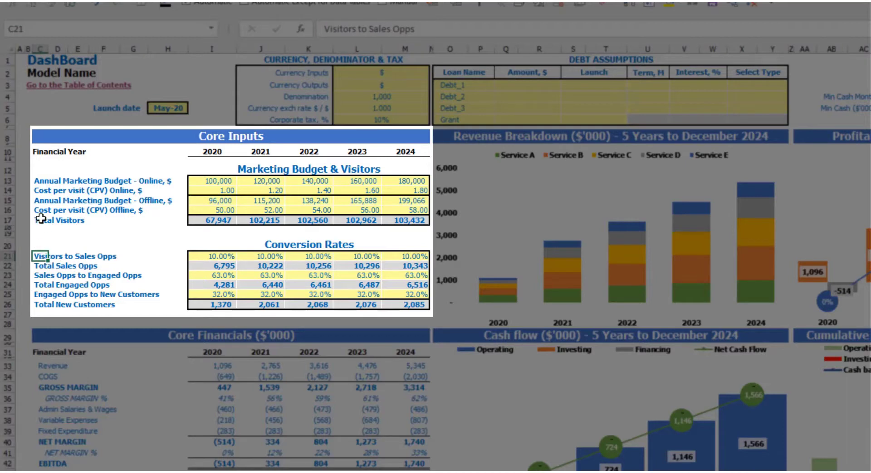
# - Set the Visitors to Sales Opps rates for 2020 to 2024 to 50%, 52%, 54%, 56% and 58%
pyautogui.click(208, 256)
pyautogui.write('5')
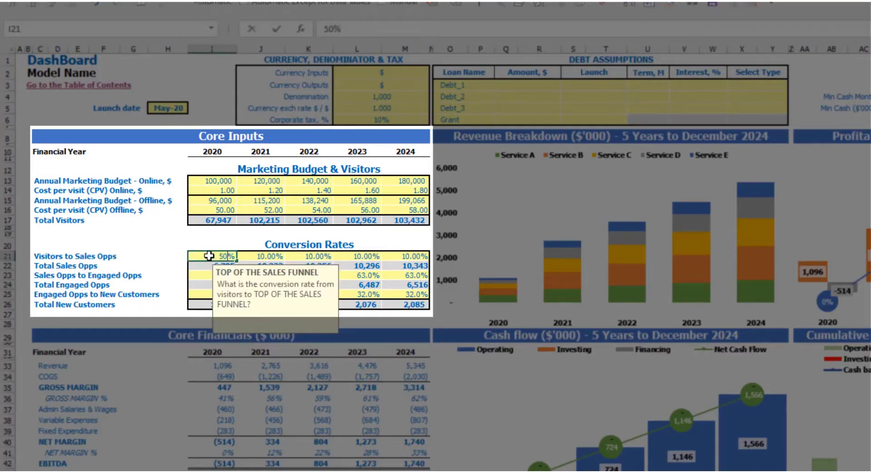
pyautogui.press('Tab')
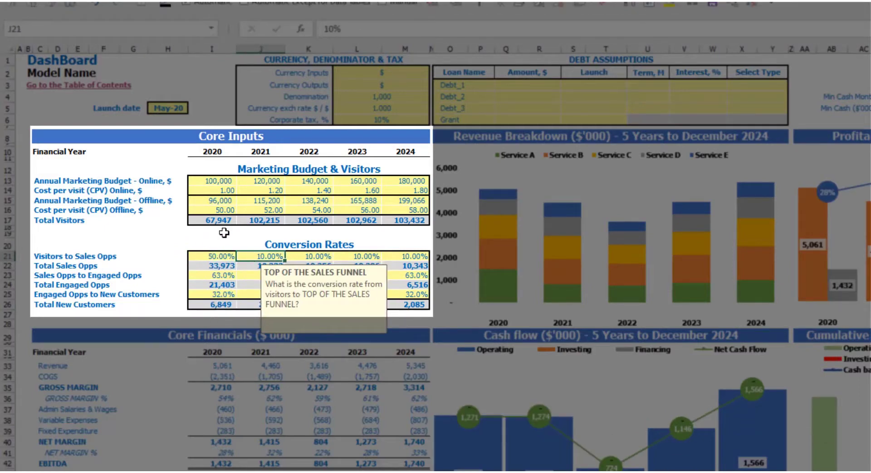
pyautogui.write('52')
pyautogui.press('Tab')
pyautogui.write('54')
pyautogui.press('Tab')
pyautogui.write('56')
pyautogui.press('Tab')
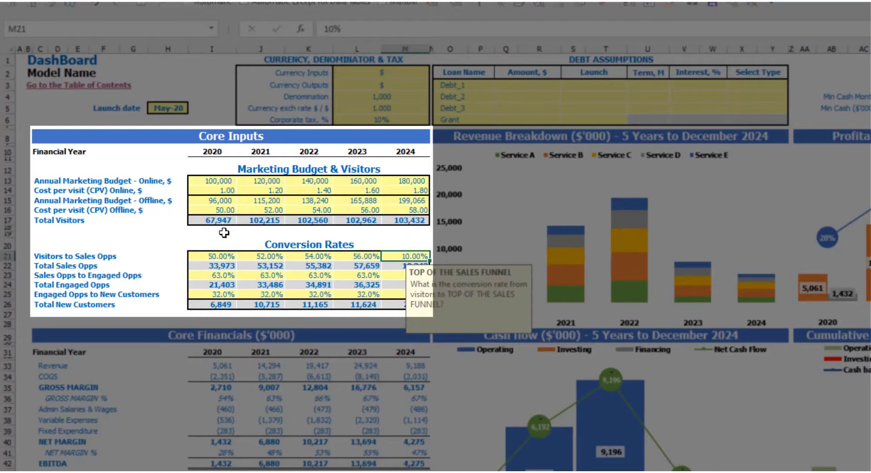
pyautogui.write('58')
pyautogui.press('Return')
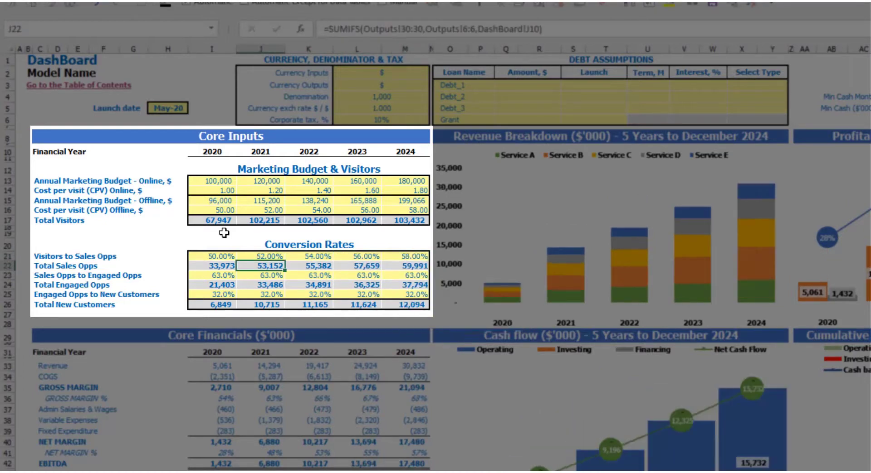
pyautogui.click(218, 221)
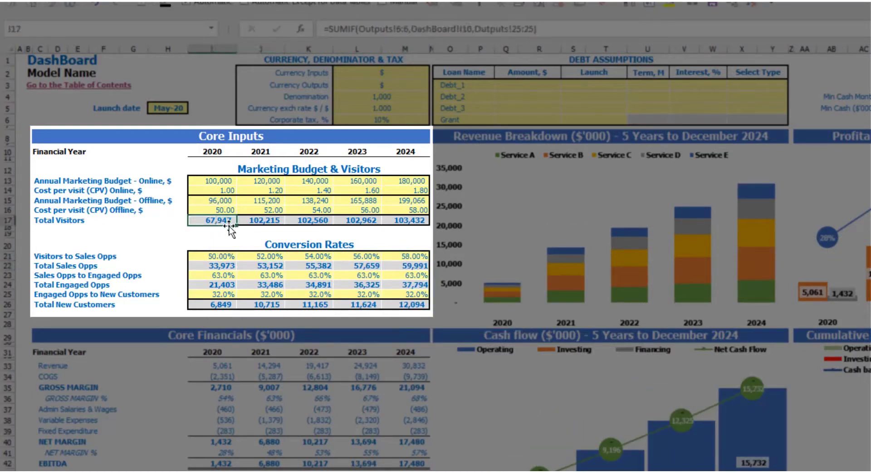
pyautogui.click(216, 268)
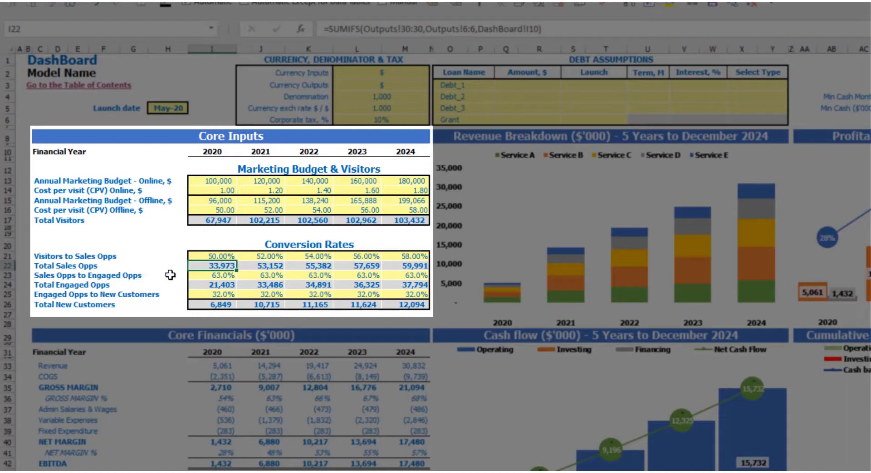
# - Set the 2020 Sales Opps to Engaged Opps rate to 20% and copy it across 2021 to 2024
pyautogui.click(204, 275)
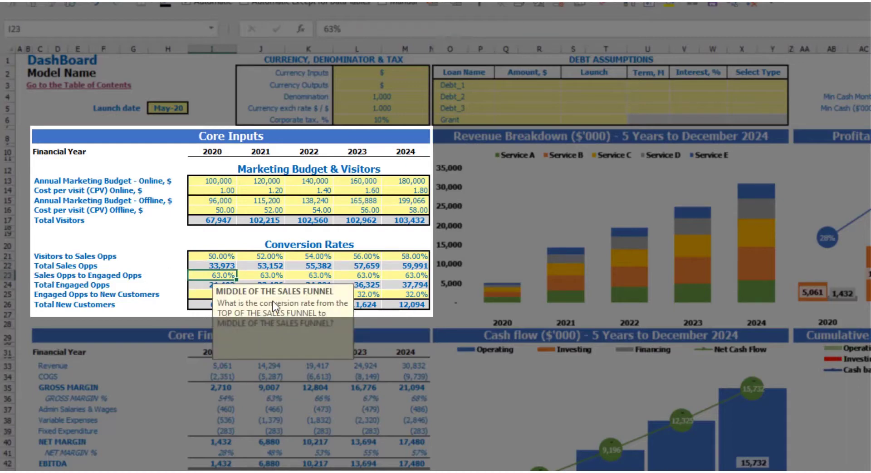
pyautogui.write('20')
pyautogui.hotkey('ctrl', 'Return')
pyautogui.hotkey('ctrl', 'c')
pyautogui.press('Right')
pyautogui.hotkey('shift', 'Right')
pyautogui.hotkey('shift', 'Right')
pyautogui.hotkey('shift', 'Right')
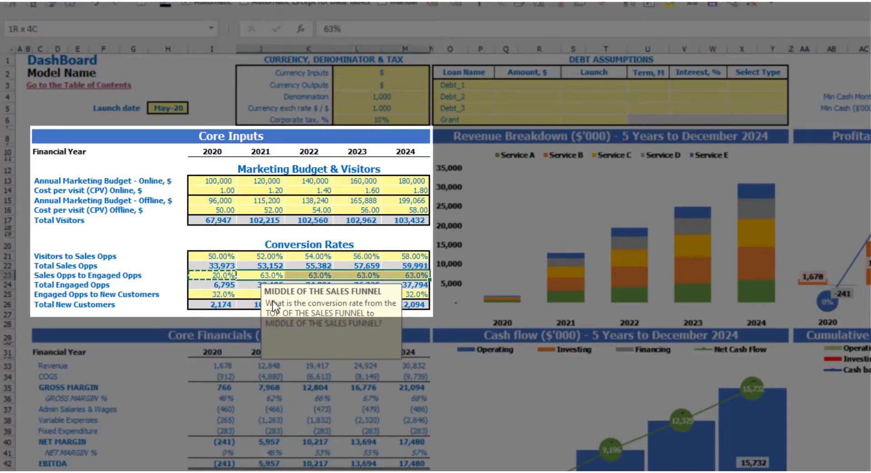
pyautogui.hotkey('ctrl', 'v')
pyautogui.click(165, 244)
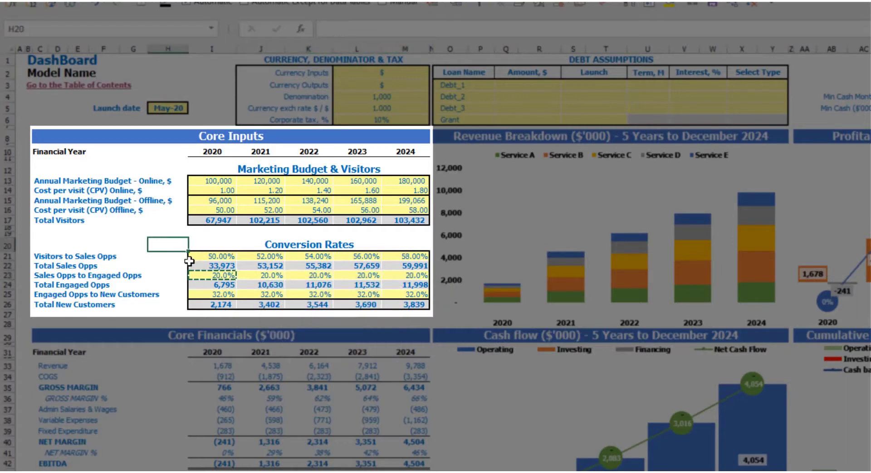
# - Examine the 2020 Sales Opps to Engaged Opps rate and the Total Engaged Opps for each year through 2024
pyautogui.click(216, 276)
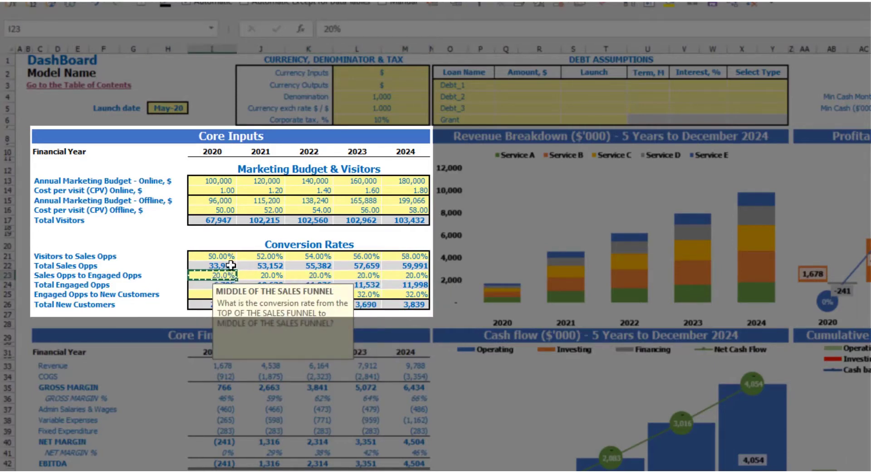
pyautogui.click(164, 244)
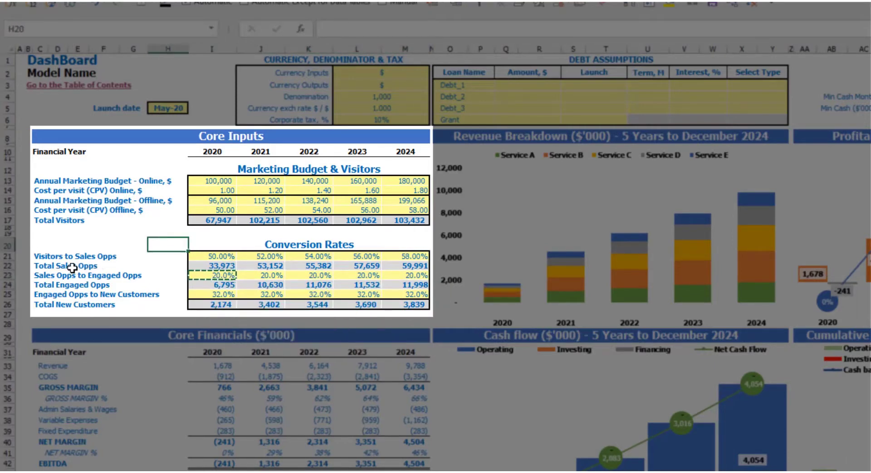
pyautogui.click(208, 285)
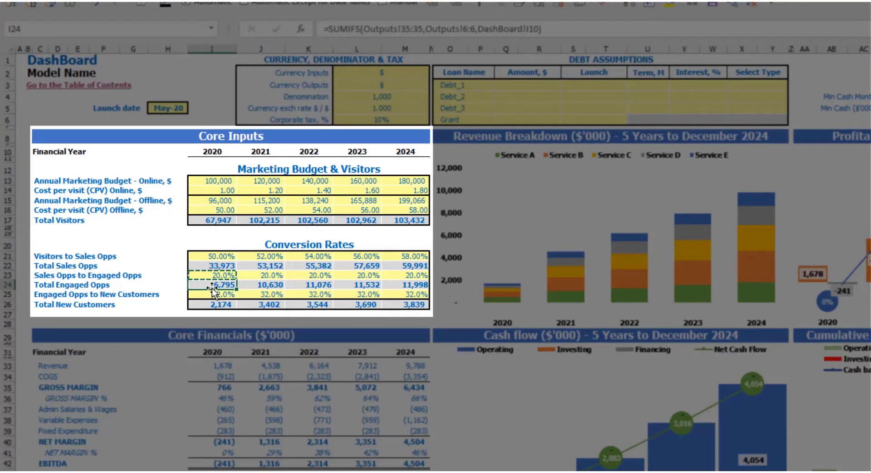
pyautogui.click(268, 285)
pyautogui.click(314, 283)
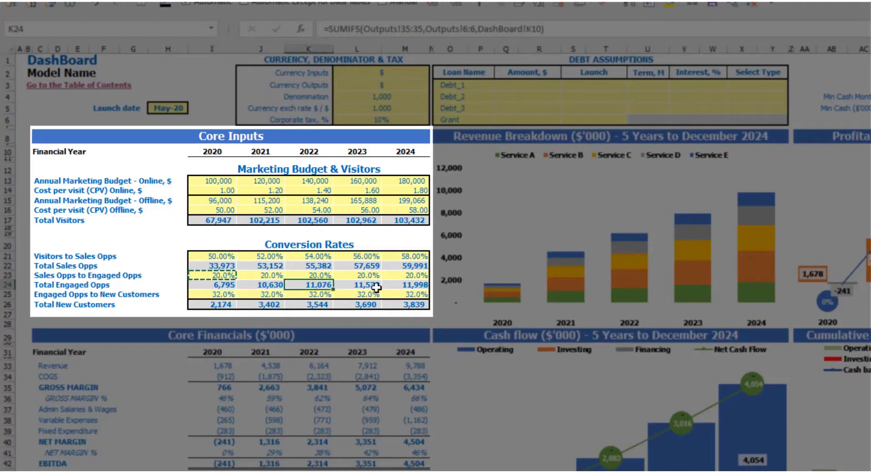
pyautogui.click(346, 285)
pyautogui.click(399, 285)
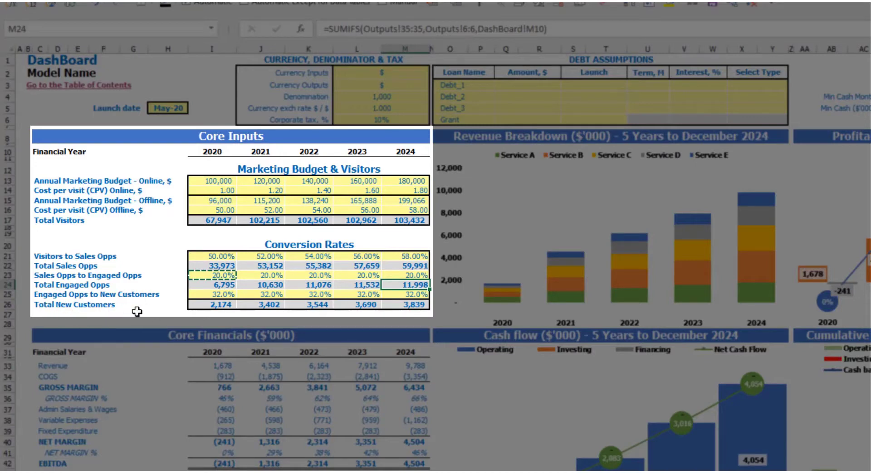
# - Set the Engaged Opps to New Customers rates for 2020 to 2024 to 10%, 11%, 12%, 13% and 14%
pyautogui.click(210, 295)
pyautogui.write('10')
pyautogui.press('Tab')
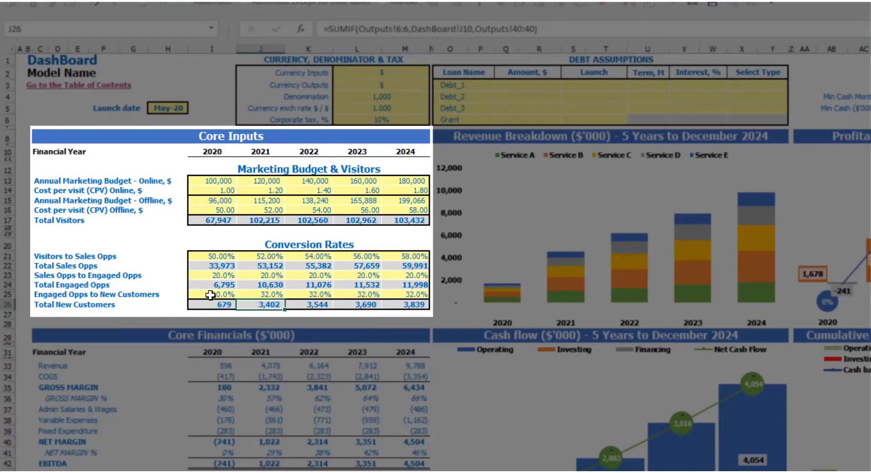
pyautogui.write('11')
pyautogui.press('Tab')
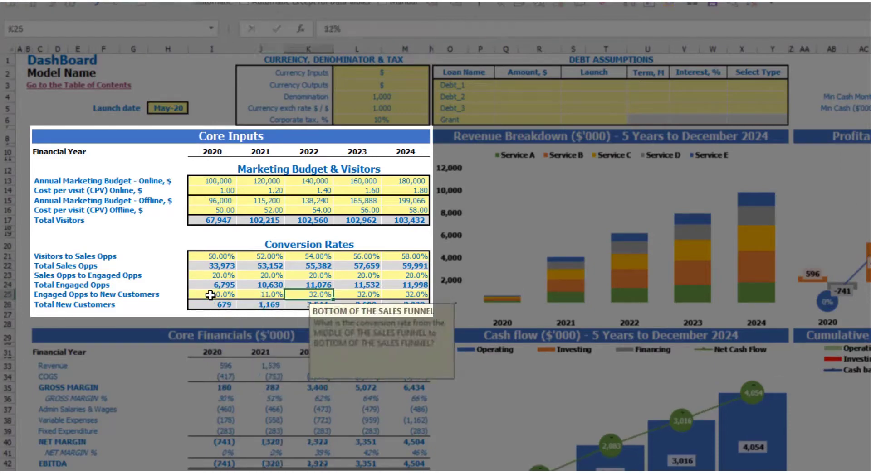
pyautogui.write('12')
pyautogui.press('Tab')
pyautogui.write('13')
pyautogui.press('Tab')
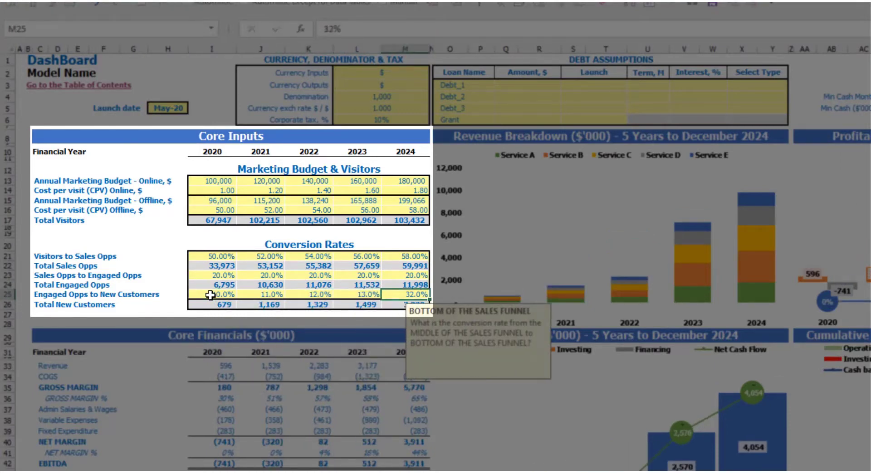
pyautogui.write('14')
pyautogui.press('Return')
pyautogui.click(226, 285)
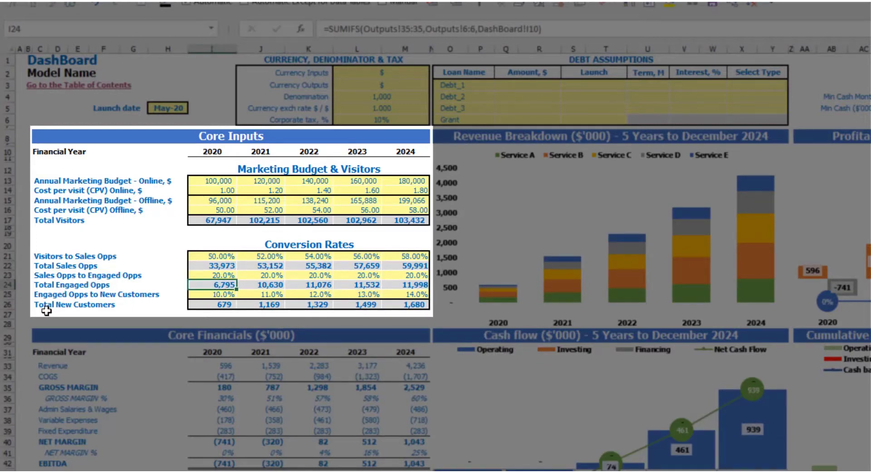
pyautogui.click(216, 305)
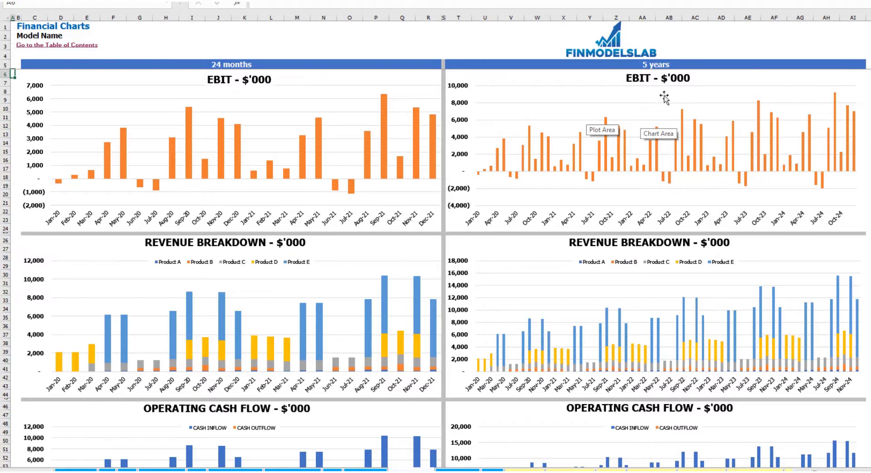
# - Examine the 24-month and 5-year EBIT, revenue breakdown, operating cash flow and cash balance charts
pyautogui.click(868, 160)
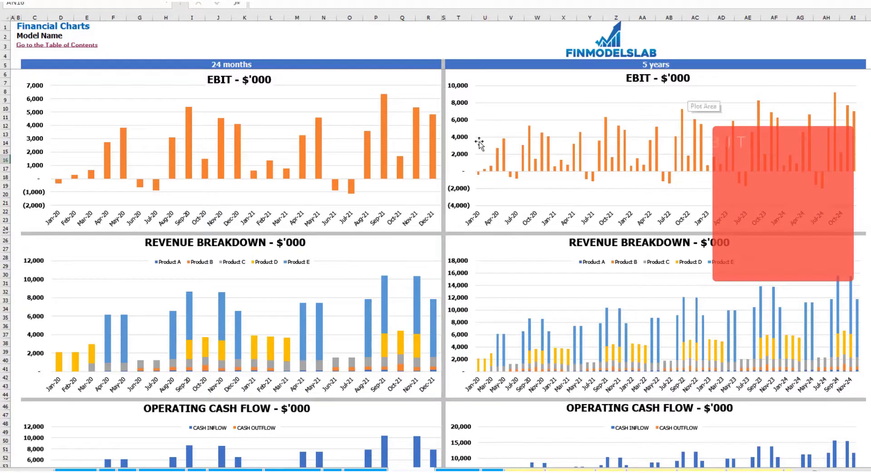
pyautogui.scroll(-3, 288, 217)
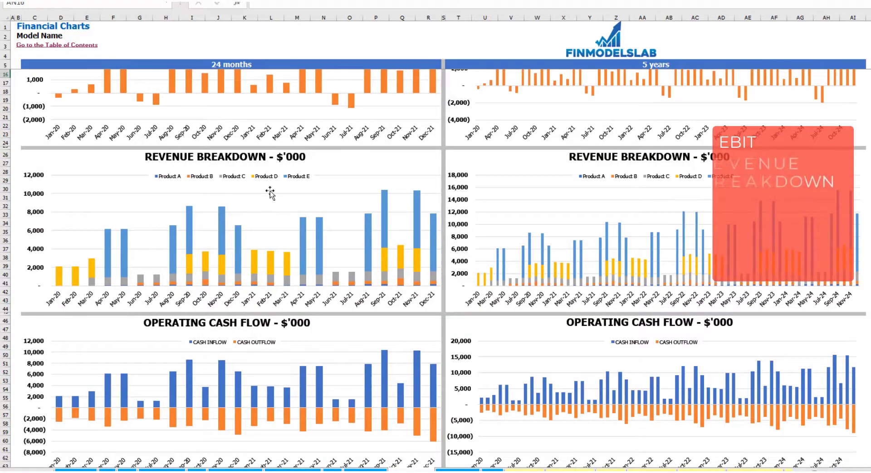
pyautogui.scroll(-10, 287, 189)
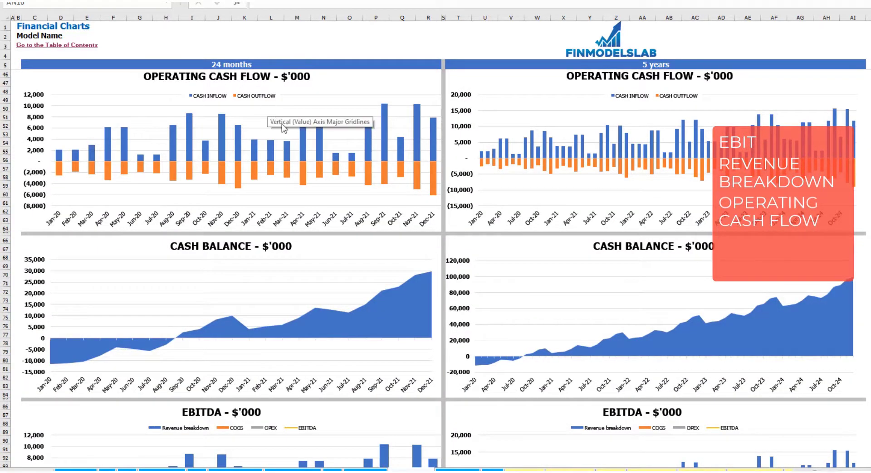
pyautogui.scroll(-4, 436, 268)
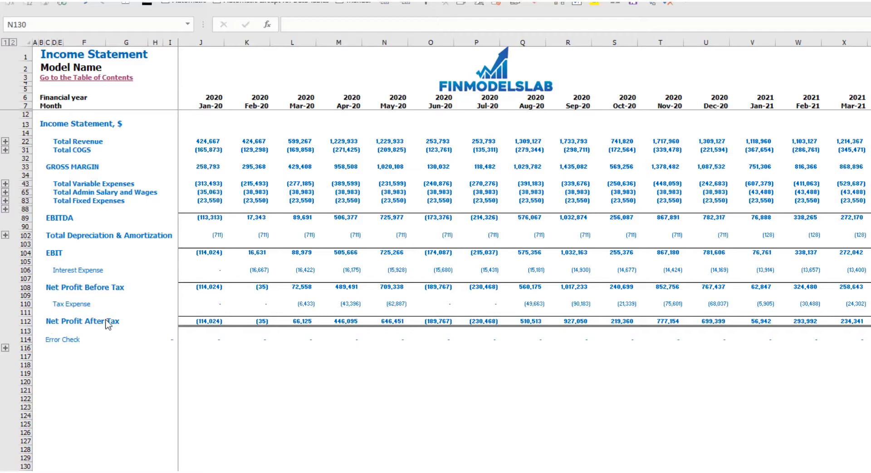
# - Expand the fixed expenses, variable expenses and revenue groups in the Income Statement to show their line items
pyautogui.click(6, 201)
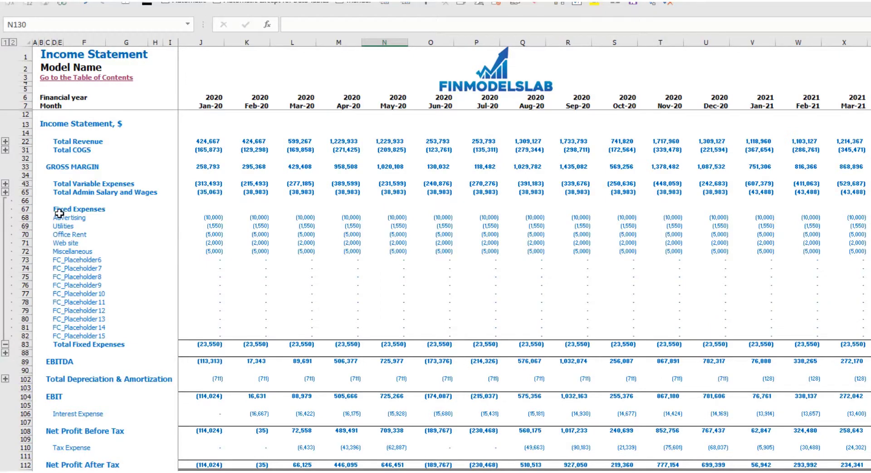
pyautogui.click(5, 184)
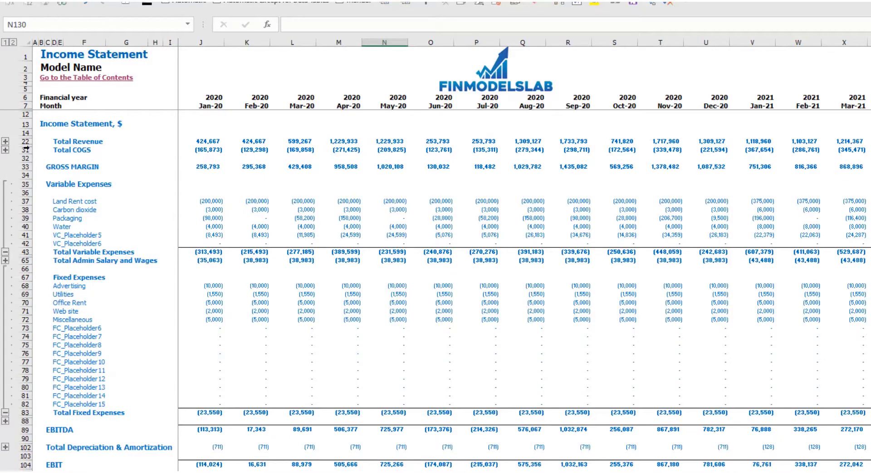
pyautogui.click(5, 141)
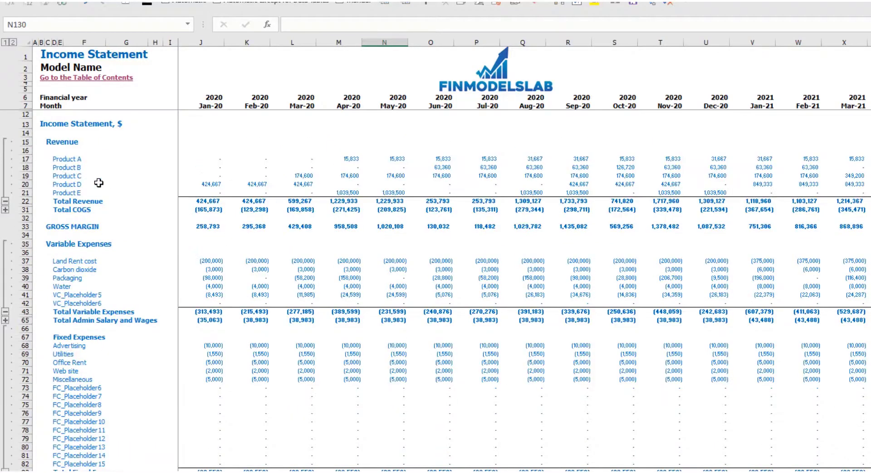
# - Review the monthly Cash Flow Statement and its indirect-method version
pyautogui.hotkey('ctrl', 'pagedown')
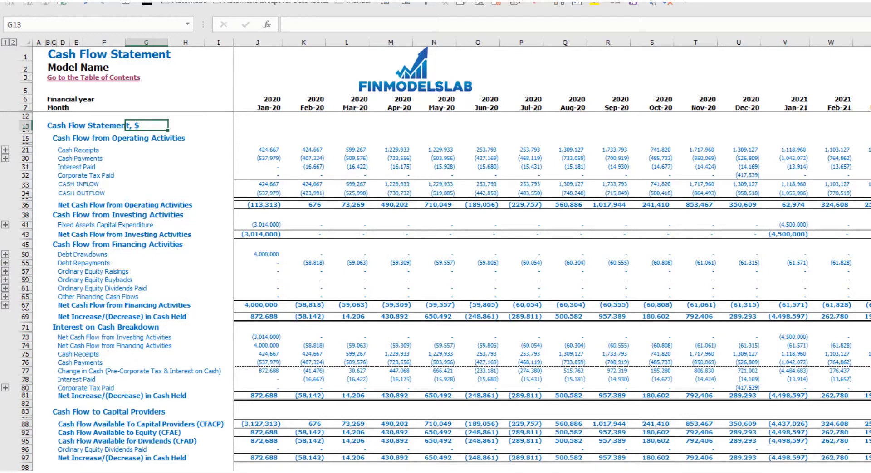
pyautogui.hotkey('ctrl', 'pagedown')
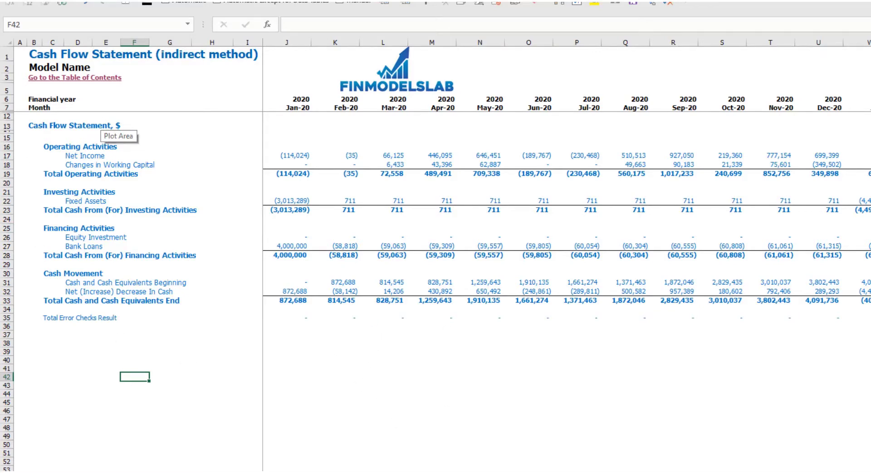
# - Select 2022 as the detailed year on the Financial Statements Summary sheet
pyautogui.hotkey('ctrl', 'pageup')
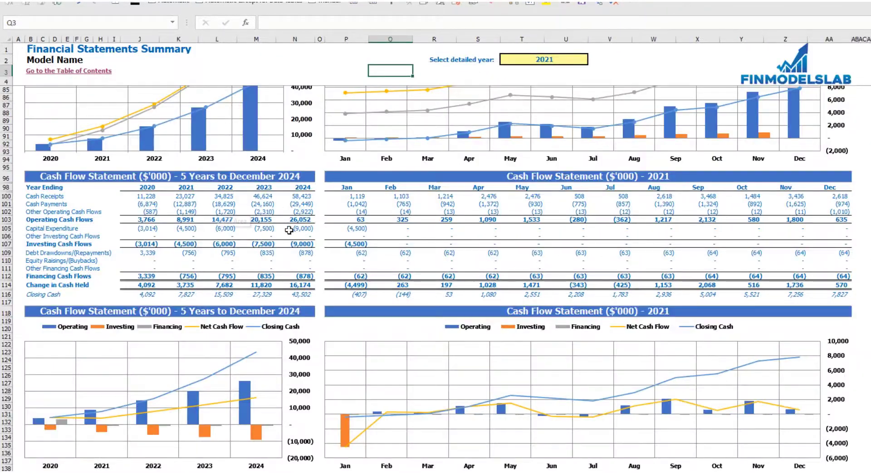
pyautogui.scroll(15, 294, 238)
pyautogui.scroll(7, 294, 238)
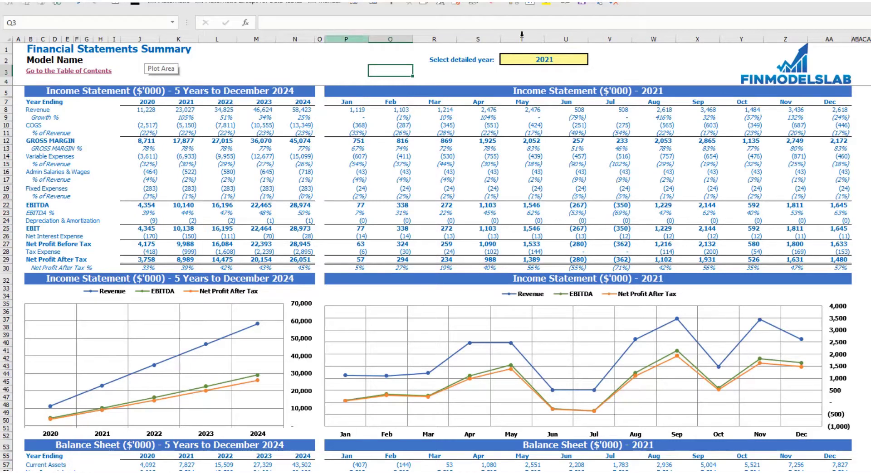
pyautogui.click(583, 60)
pyautogui.click(593, 60)
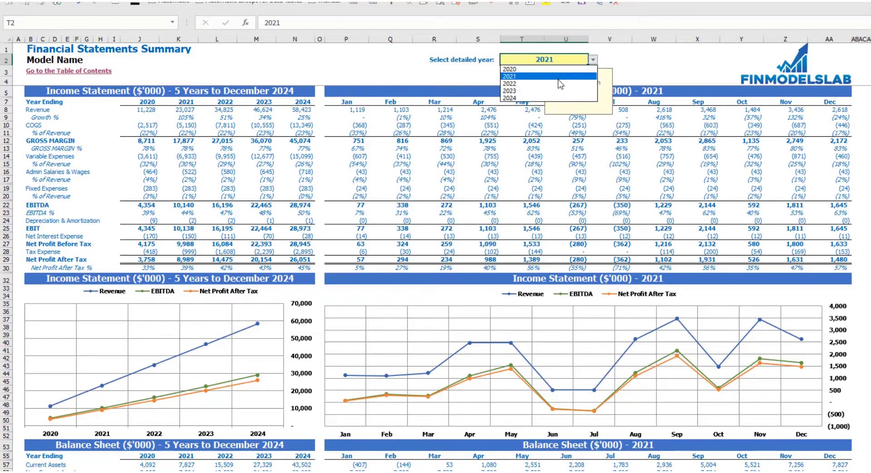
pyautogui.click(561, 83)
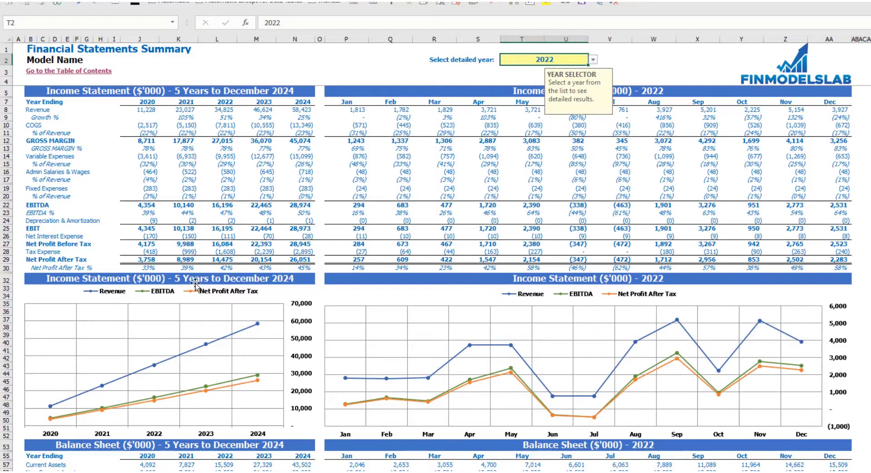
pyautogui.press('Tab')
# - Examine the 5-year and 2022 income statement charts, balance sheet figures and charts, and cash flow section of the summary
pyautogui.scroll(-3, 235, 350)
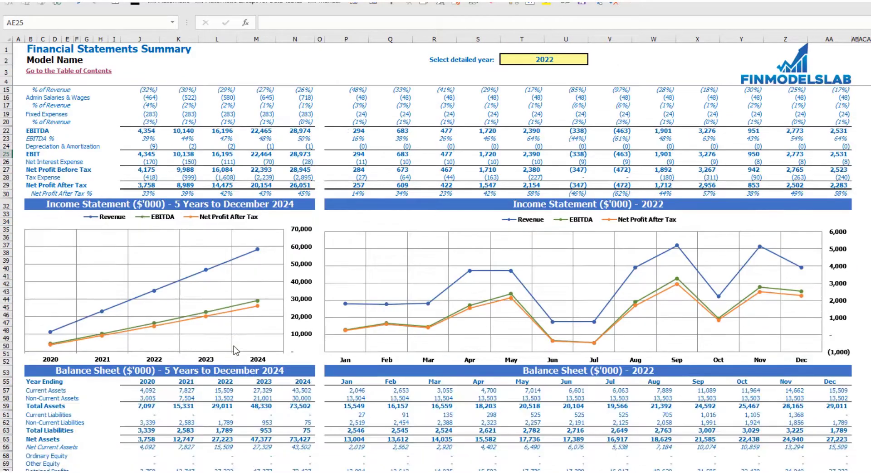
pyautogui.scroll(-6, 235, 350)
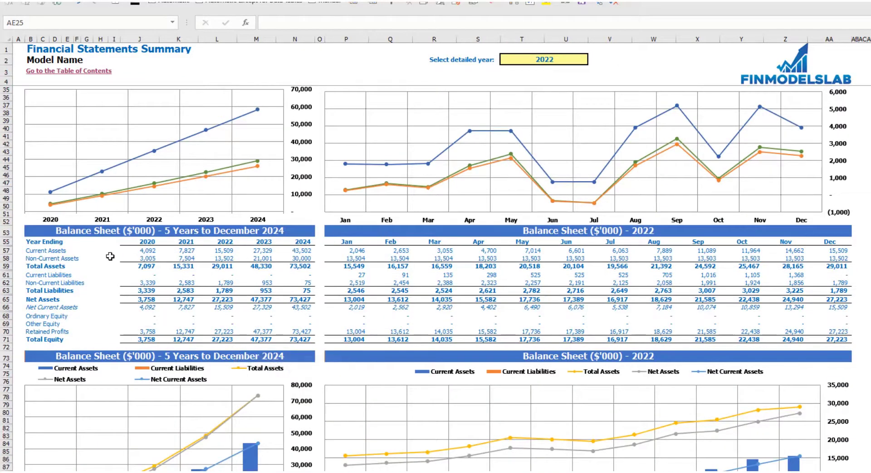
pyautogui.scroll(-3, 124, 222)
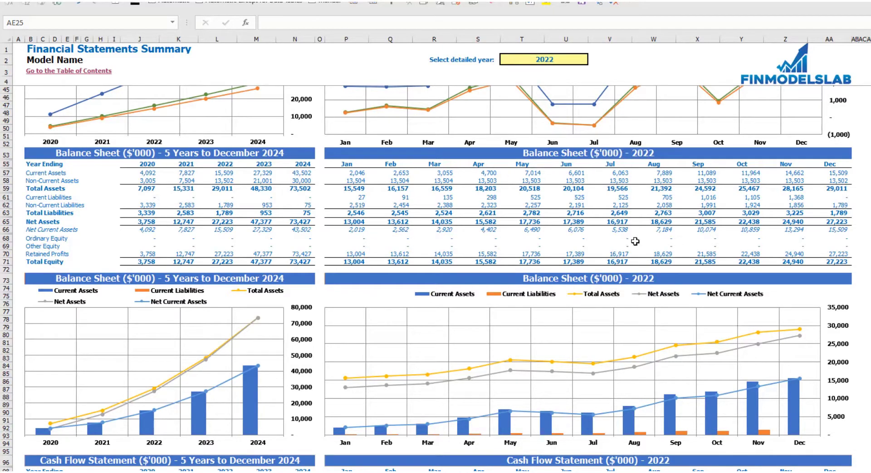
pyautogui.scroll(-17, 418, 265)
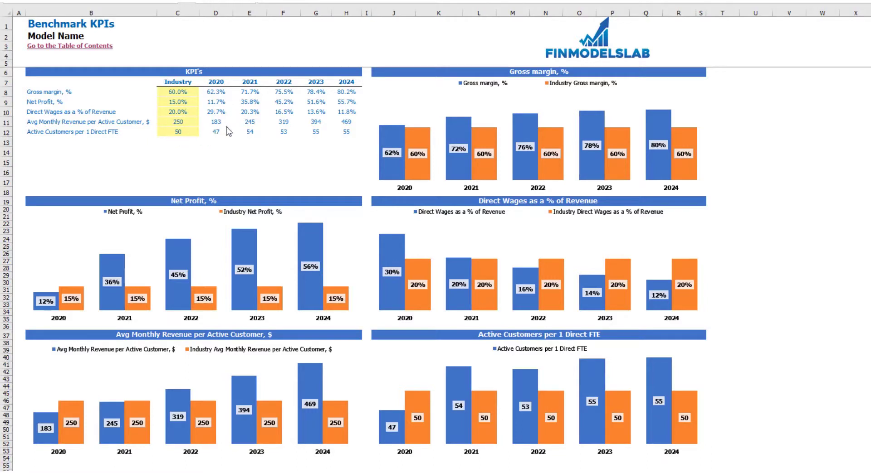
# - Go through the benchmark KPI rows from gross margin to active customers per direct FTE
pyautogui.click(28, 91)
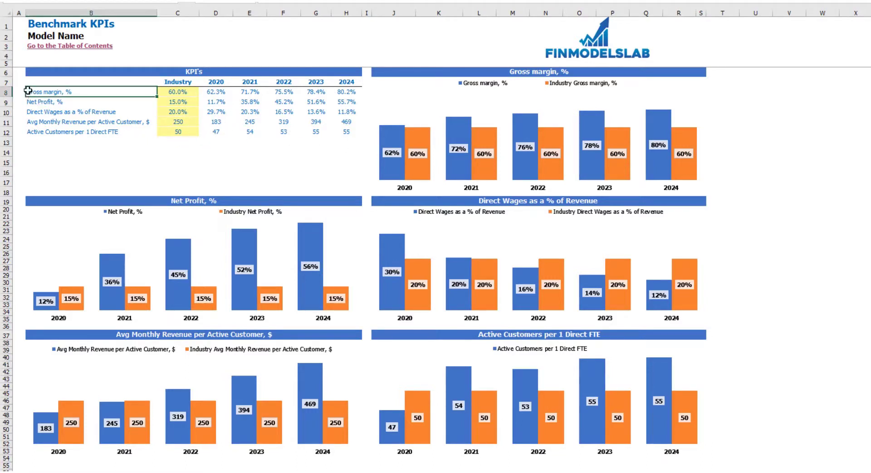
pyautogui.press('Down')
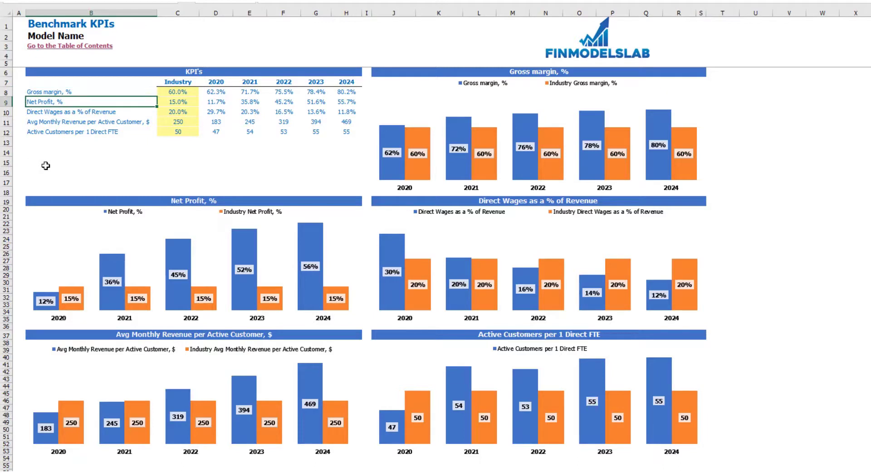
pyautogui.press('Down')
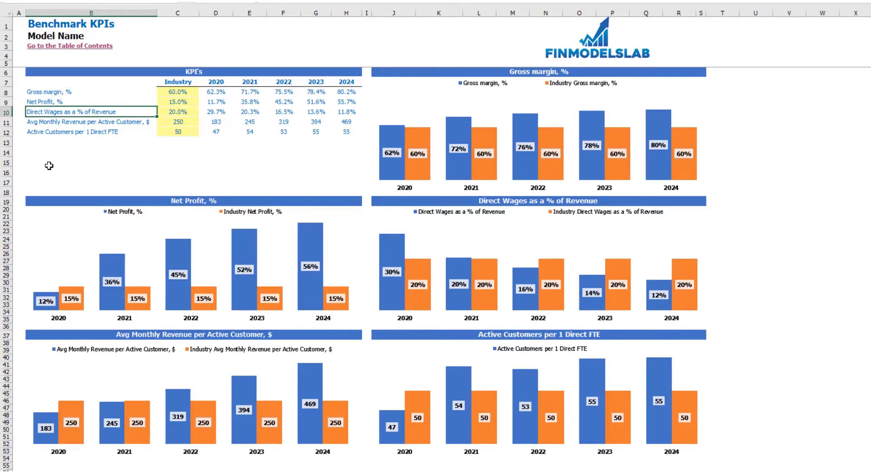
pyautogui.press('Down')
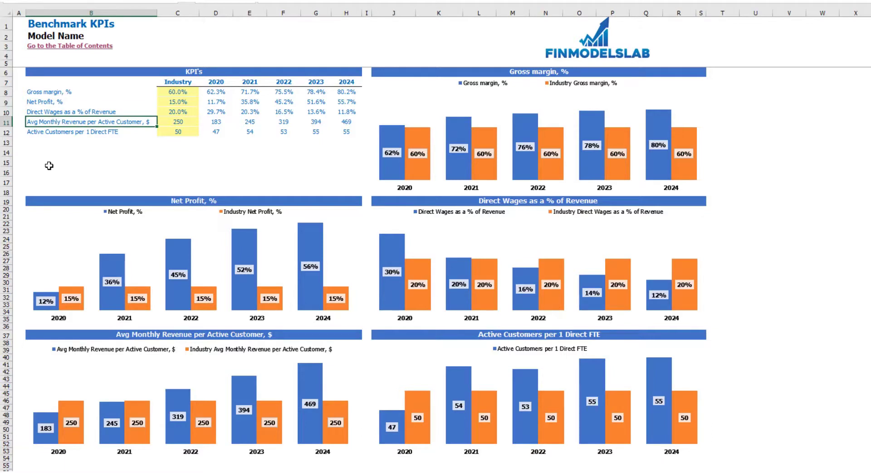
pyautogui.press('Down')
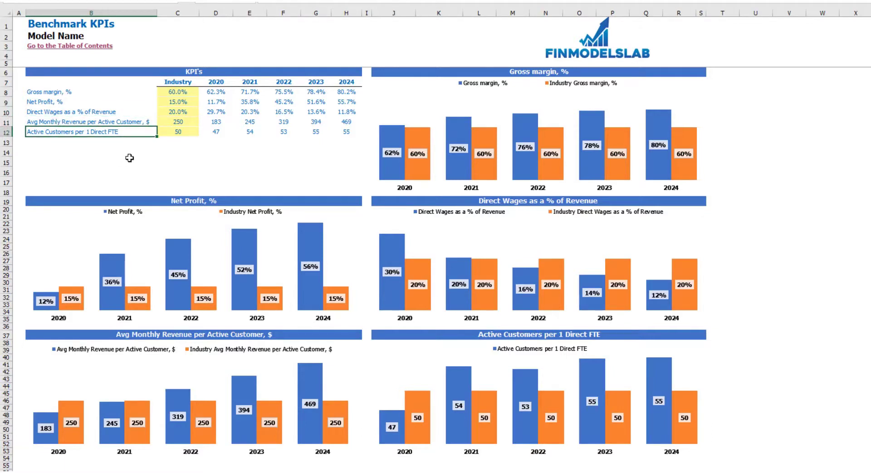
# - Set the industry gross margin benchmark to 65%
pyautogui.click(166, 92)
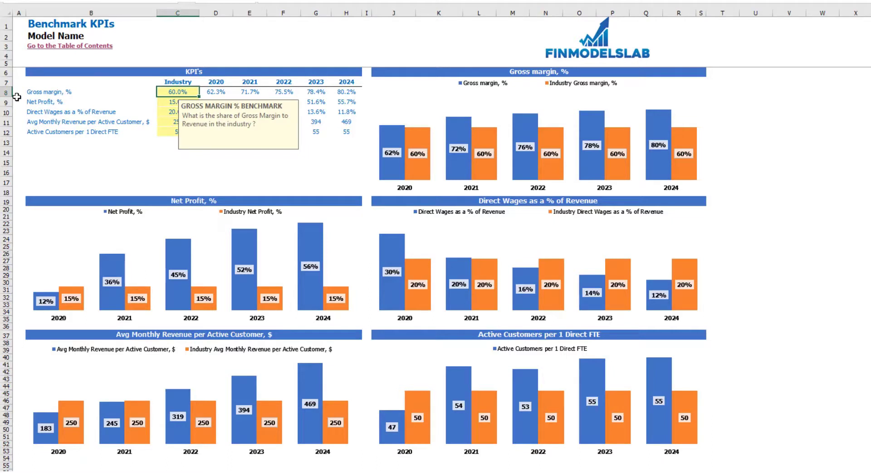
pyautogui.write('65')
pyautogui.press('Return')
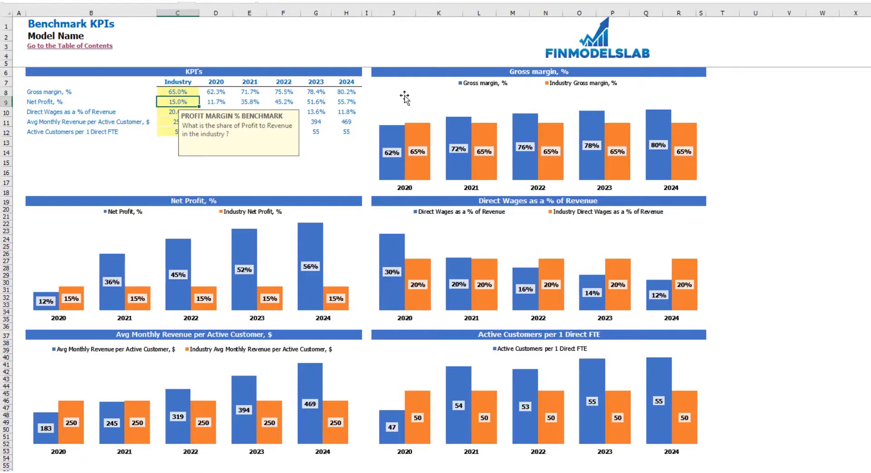
# - Examine the 2020 to 2024 values of all five KPIs beside their industry benchmarks
pyautogui.click(359, 153)
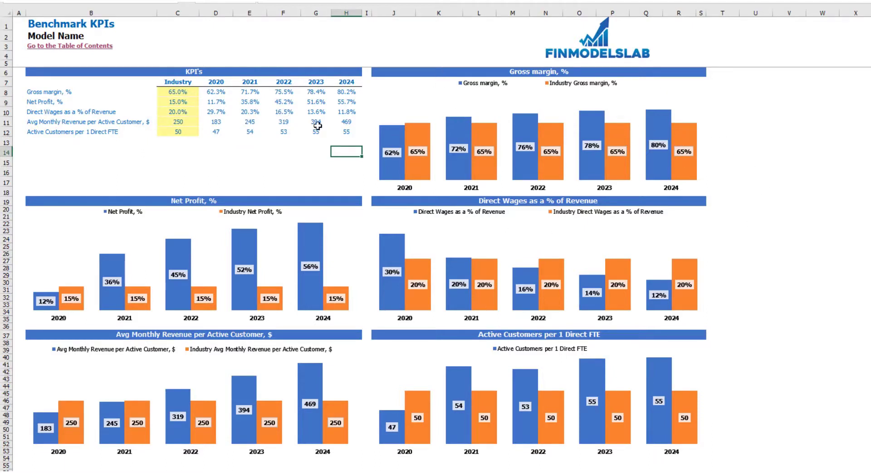
pyautogui.moveTo(209, 91); pyautogui.dragTo(334, 133)
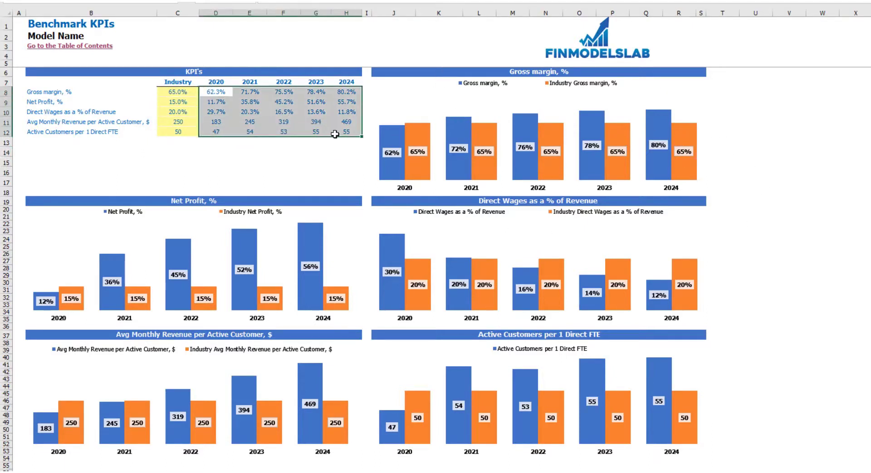
pyautogui.click(240, 166)
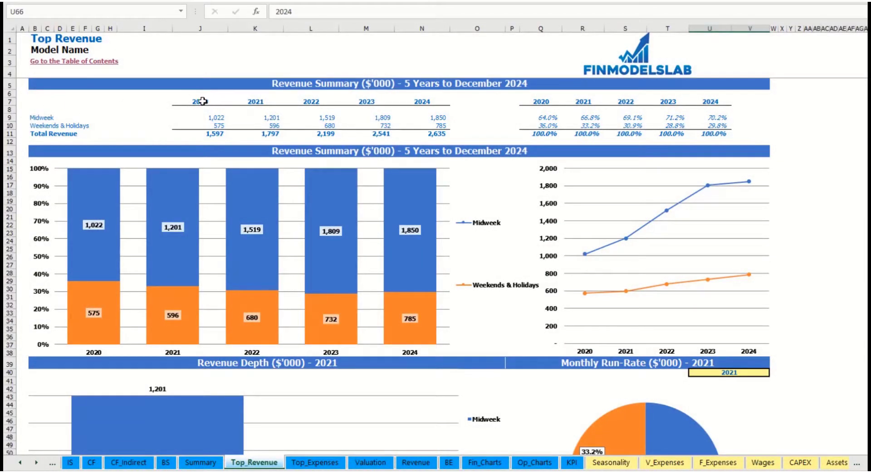
# - Examine the 2020 to 2024 revenue amounts and percentage shares, plus the Revenue Depth and Monthly Run-Rate charts, on the Top Revenue sheet
pyautogui.moveTo(207, 116); pyautogui.dragTo(424, 133)
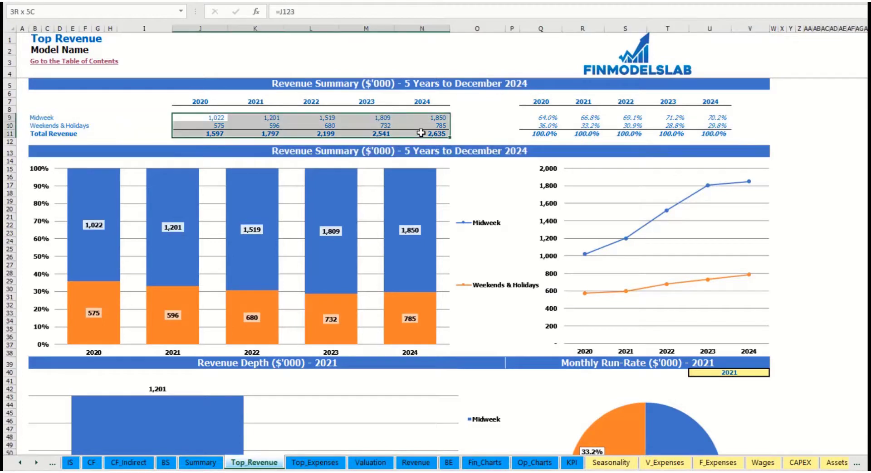
pyautogui.moveTo(545, 119); pyautogui.dragTo(721, 134)
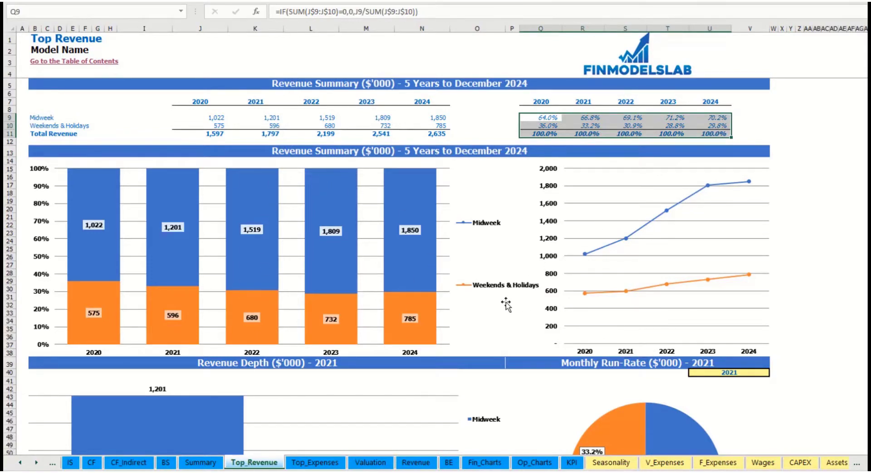
pyautogui.scroll(-7, 588, 333)
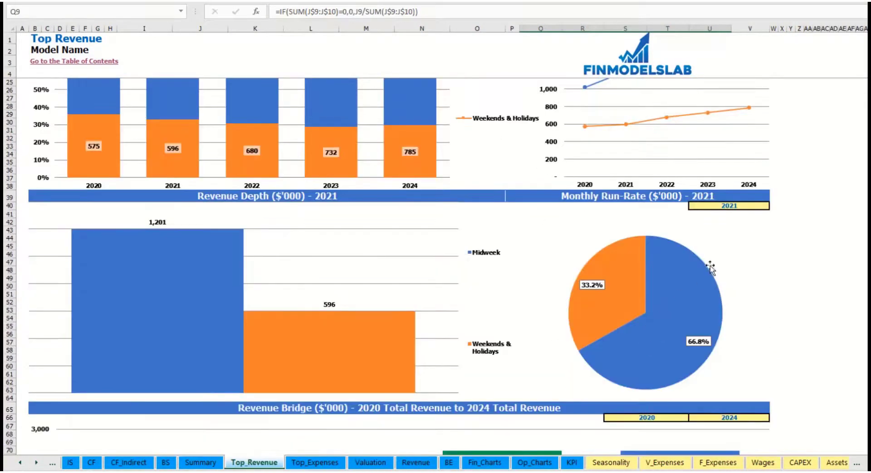
# - Set the year for the Revenue Depth and Monthly Run-Rate charts on the Top Revenue sheet to 2022
pyautogui.click(766, 206)
pyautogui.click(774, 207)
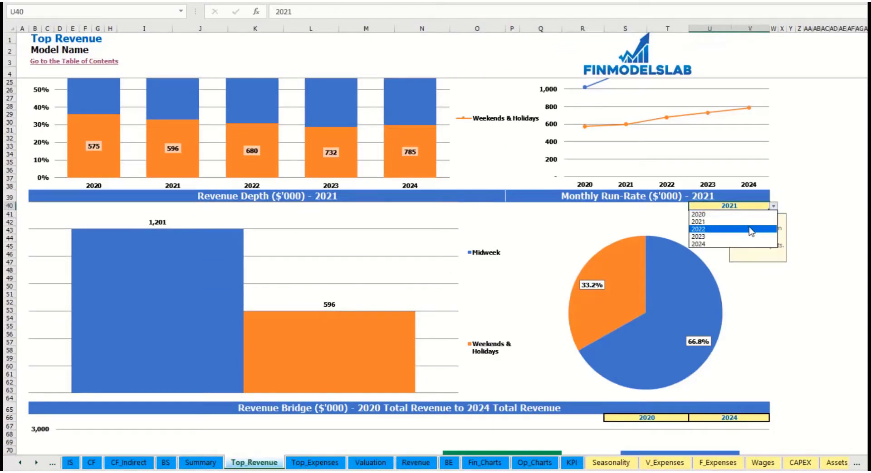
pyautogui.click(752, 227)
pyautogui.click(575, 198)
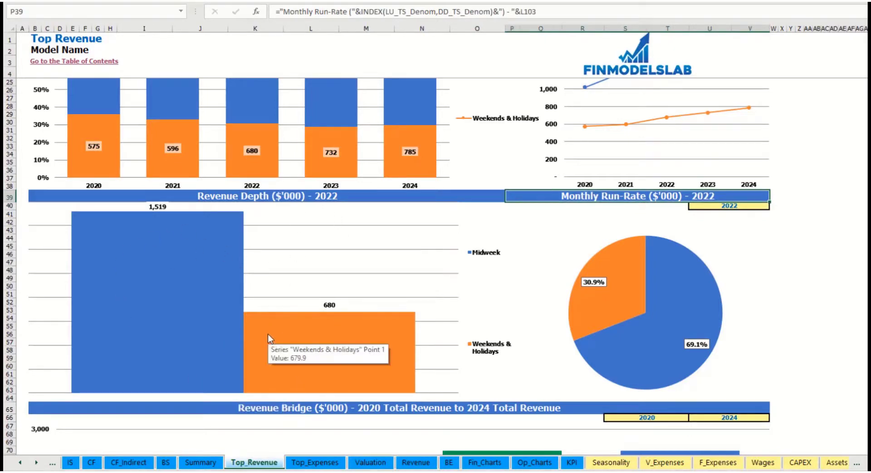
# - Set the Revenue Bridge chart's first year to 2021 and choose its last year from the list
pyautogui.scroll(-10, 272, 345)
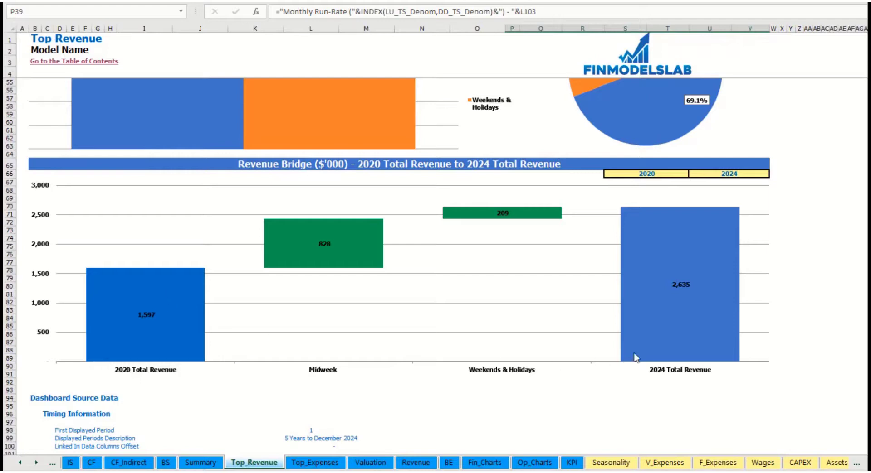
pyautogui.click(682, 174)
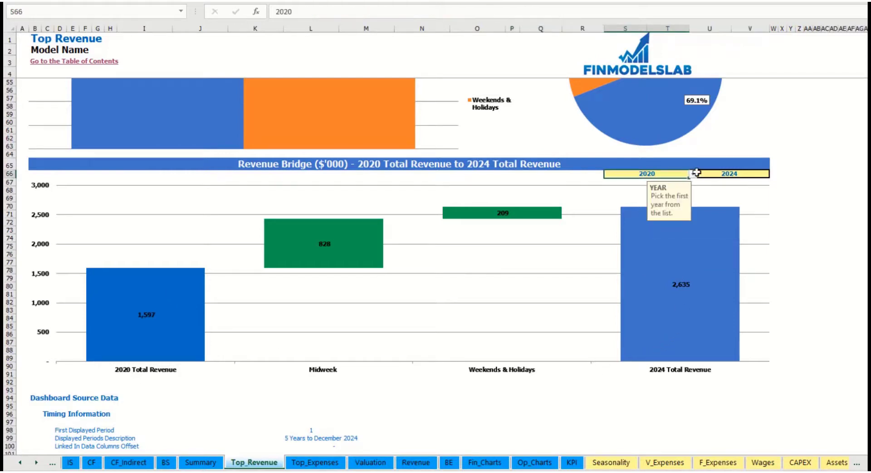
pyautogui.click(692, 174)
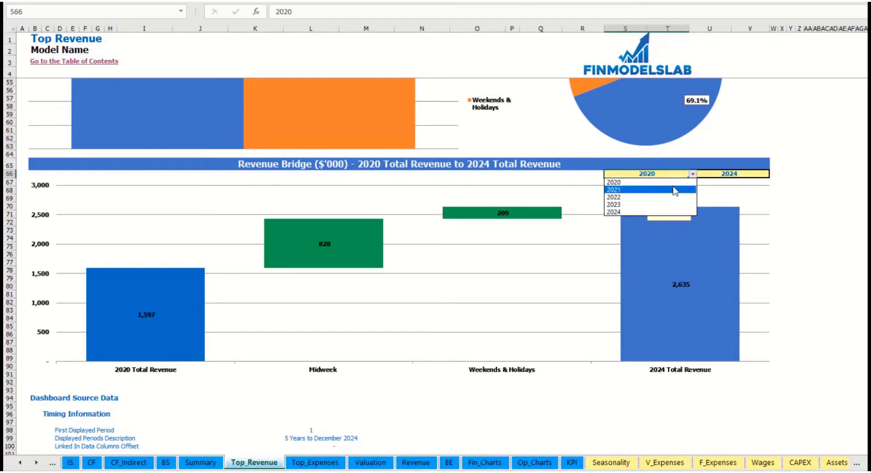
pyautogui.click(675, 189)
pyautogui.click(766, 174)
pyautogui.click(773, 173)
pyautogui.click(765, 174)
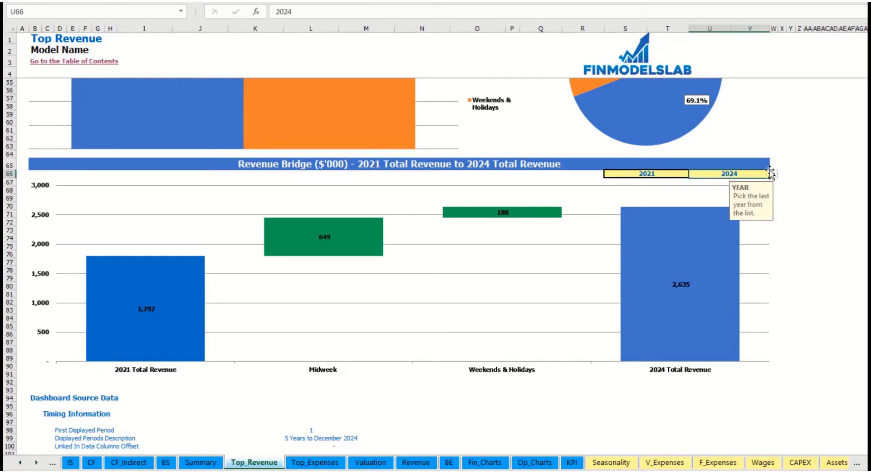
pyautogui.click(773, 174)
pyautogui.click(747, 205)
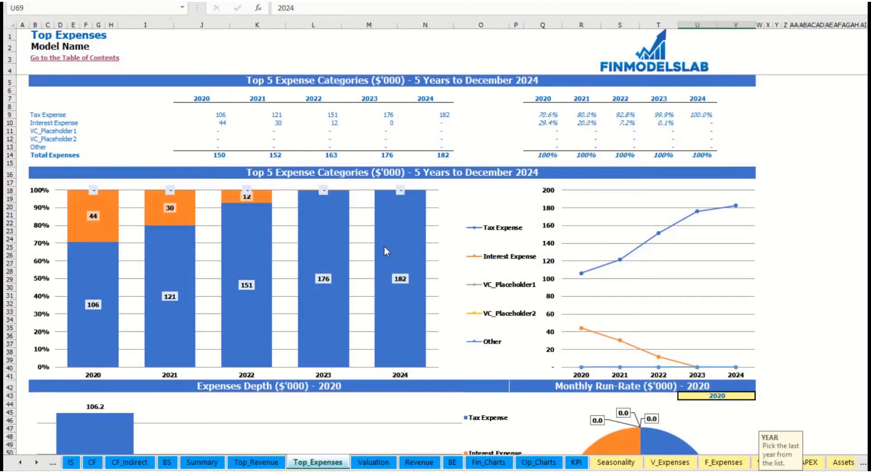
# - Review the top five expense categories and their 2020 to 2024 charts on the Top Expenses sheet
pyautogui.moveTo(34, 117); pyautogui.dragTo(75, 138)
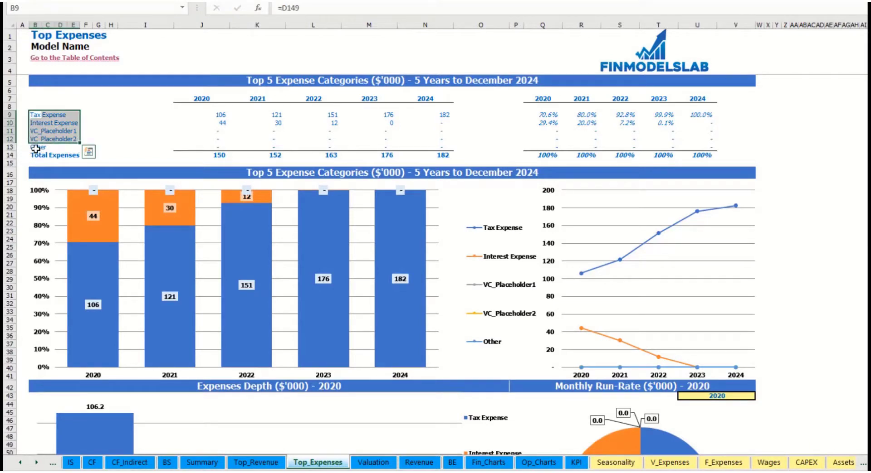
pyautogui.click(32, 147)
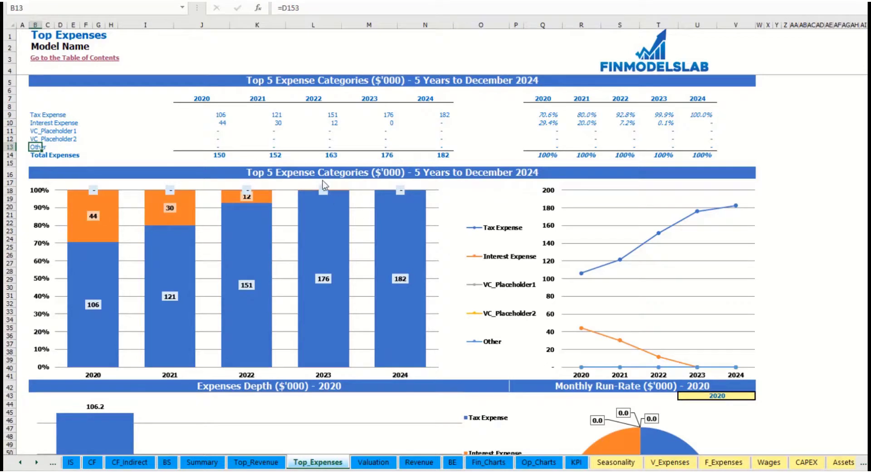
pyautogui.scroll(-3, 326, 176)
pyautogui.moveTo(326, 172)
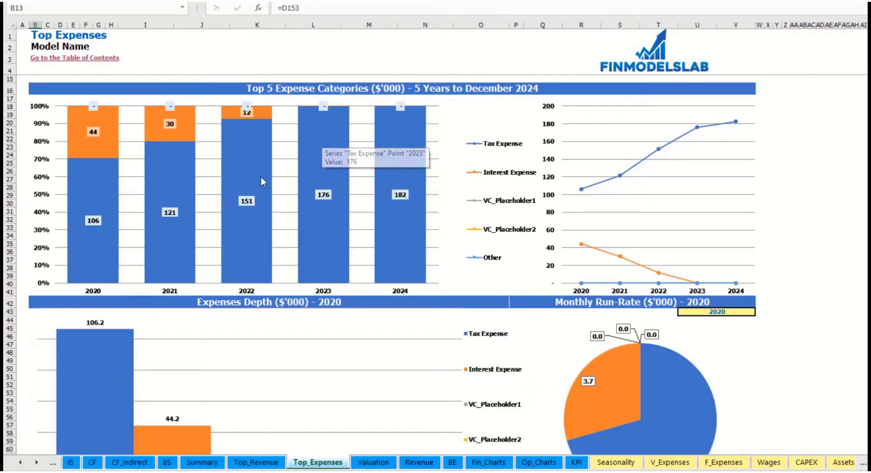
pyautogui.scroll(-3, 289, 204)
pyautogui.scroll(-3, 308, 243)
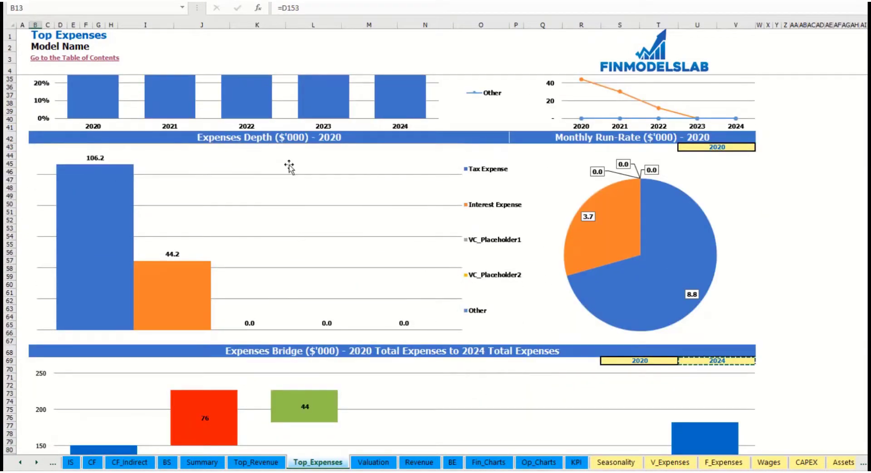
# - Set the Expenses Depth and Monthly Run-Rate year to 2022 and view the 2020 to 2024 Expenses Bridge chart
pyautogui.click(739, 147)
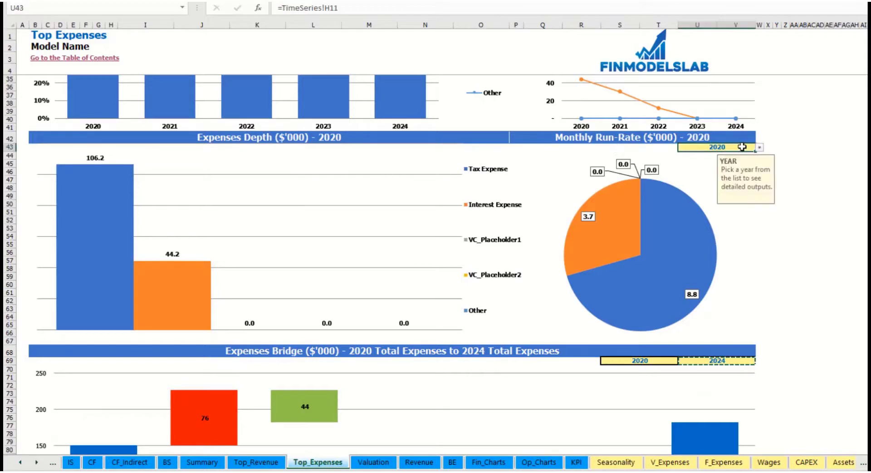
pyautogui.click(759, 148)
pyautogui.click(740, 171)
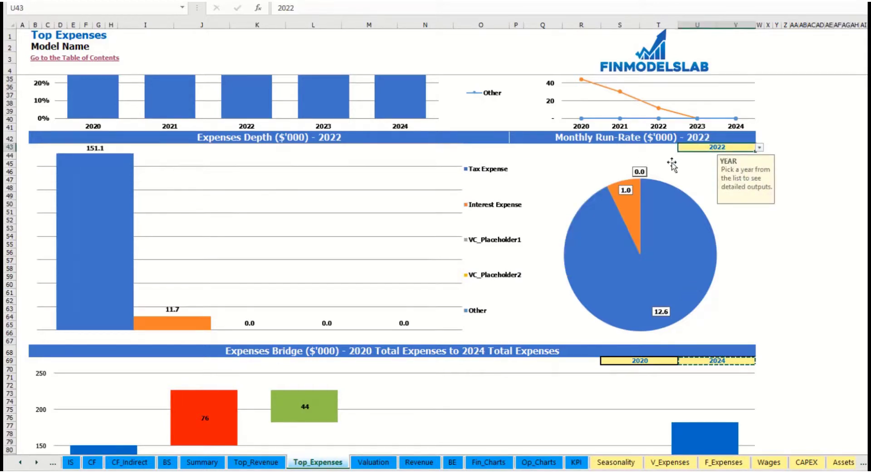
pyautogui.scroll(-7, 499, 253)
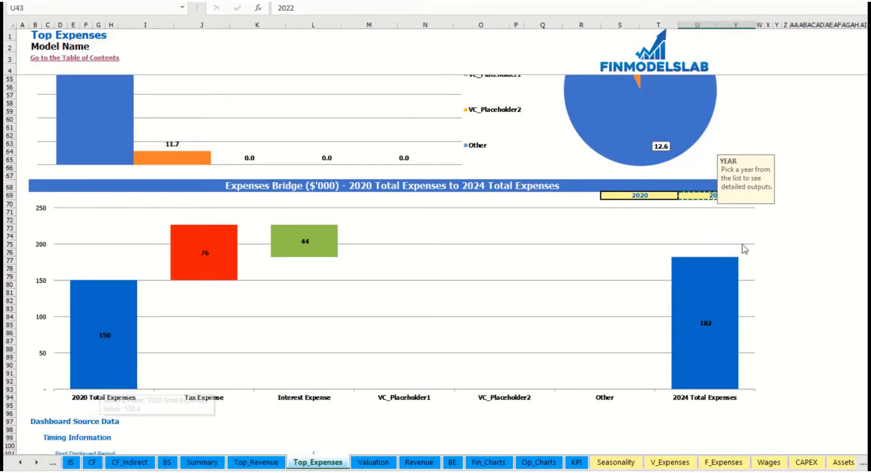
pyautogui.click(800, 244)
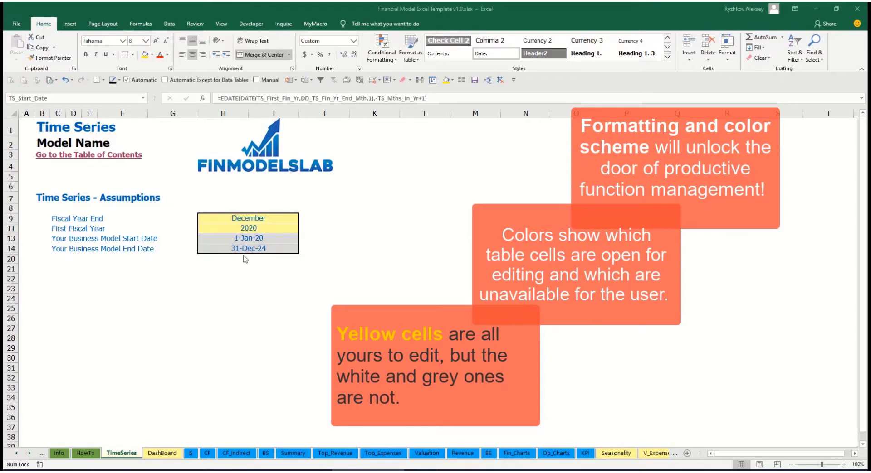
# - Look through the workbook's sheet list from TimeSeries to the final Capital sheet and back
pyautogui.click(29, 453)
pyautogui.click(29, 453)
pyautogui.click(29, 453)
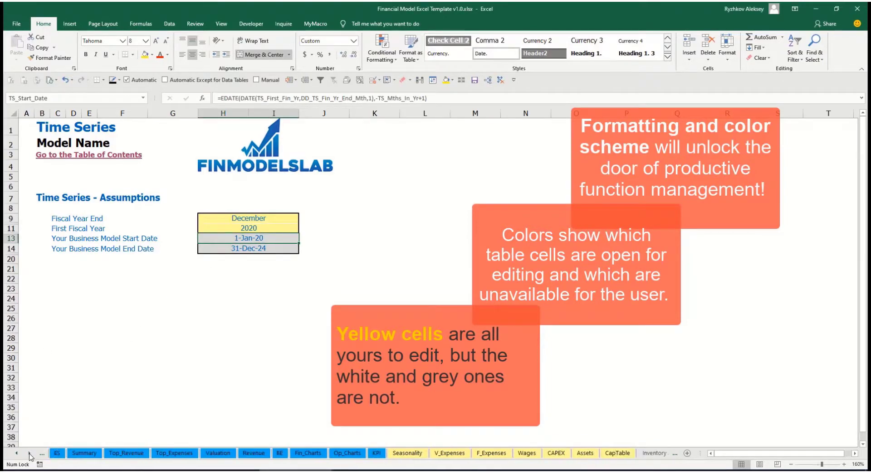
pyautogui.click(29, 453)
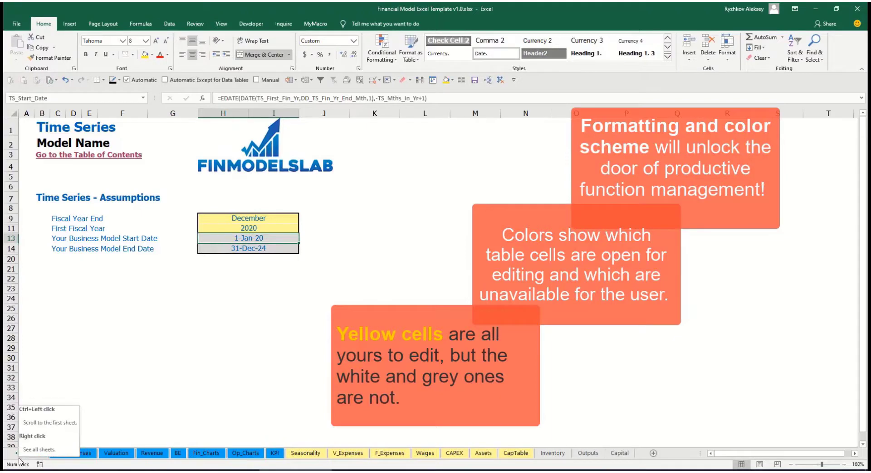
pyautogui.click(17, 453)
pyautogui.click(17, 453)
pyautogui.click(17, 453)
pyautogui.click(17, 453)
pyautogui.click(17, 453)
pyautogui.click(17, 453)
pyautogui.click(17, 453)
pyautogui.click(17, 453)
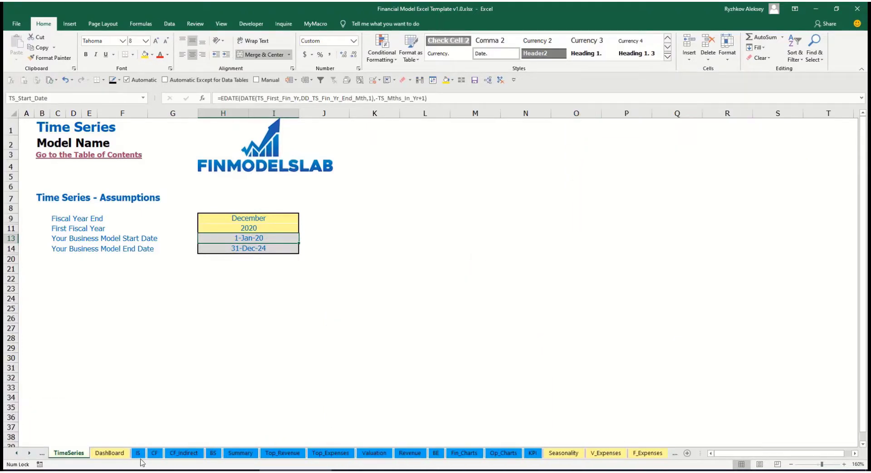
# - Go through the blue report, yellow input and grey calculation sheets in the workbook's sheet list
pyautogui.click(30, 454)
pyautogui.click(30, 455)
pyautogui.click(30, 455)
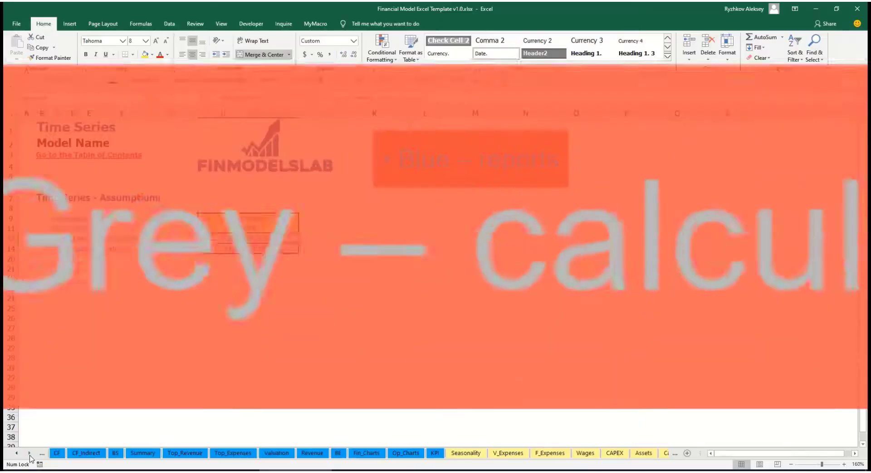
pyautogui.click(30, 454)
pyautogui.click(30, 455)
pyautogui.click(30, 455)
pyautogui.click(30, 455)
pyautogui.click(30, 455)
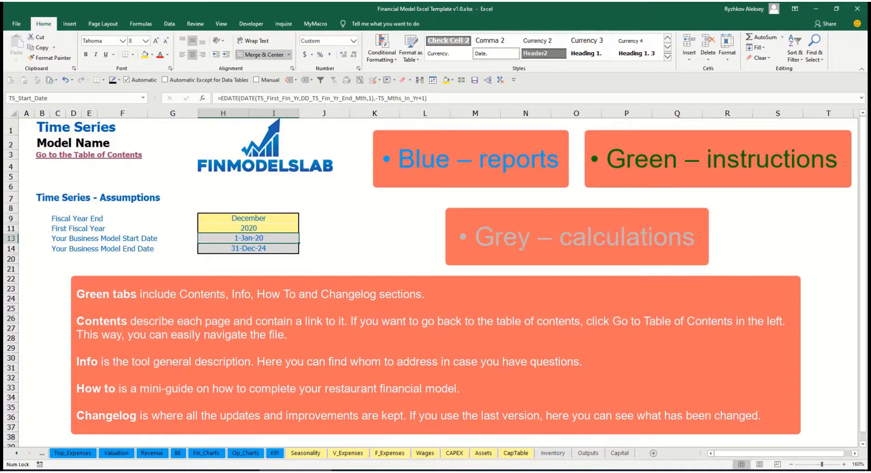
# - Open the Contents sheet, follow its Financial Statements Summary link and return to the table of contents
pyautogui.click(16, 453)
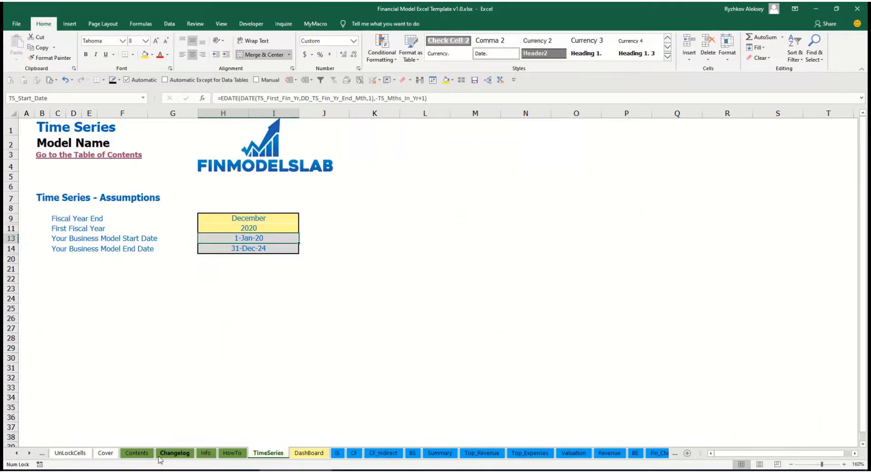
pyautogui.click(136, 454)
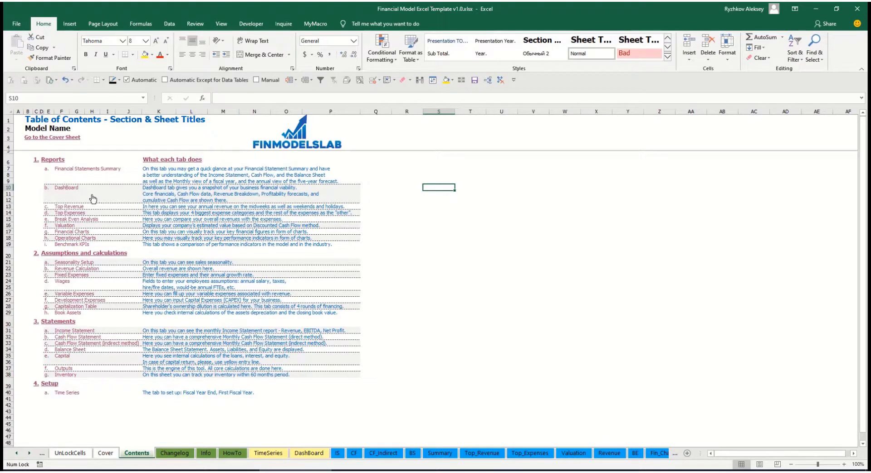
pyautogui.click(82, 171)
pyautogui.click(31, 140)
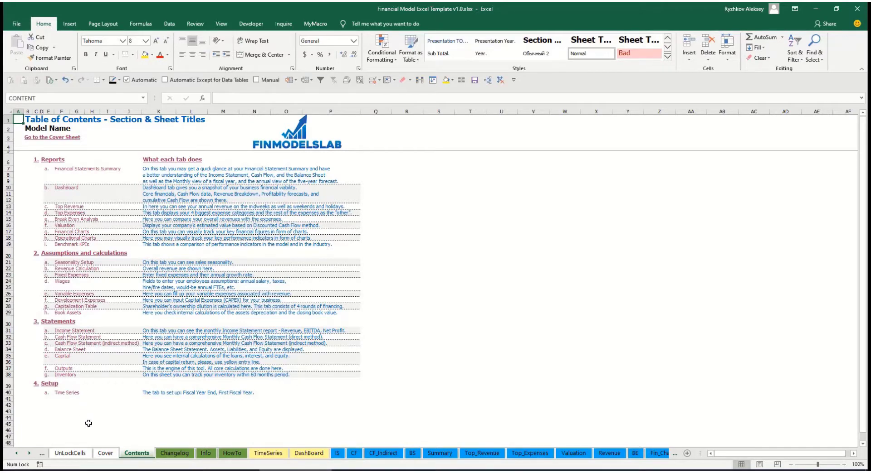
# - Read the HowTo guide's sections from Cover and Time Series through Wages, Capitalization Table and Benchmark KPIs
pyautogui.click(231, 453)
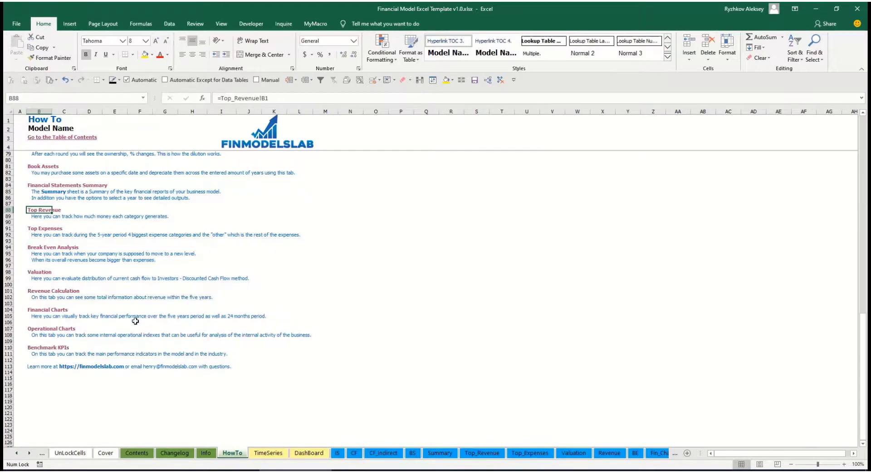
pyautogui.scroll(-20, 98, 272)
pyautogui.scroll(20, 95, 248)
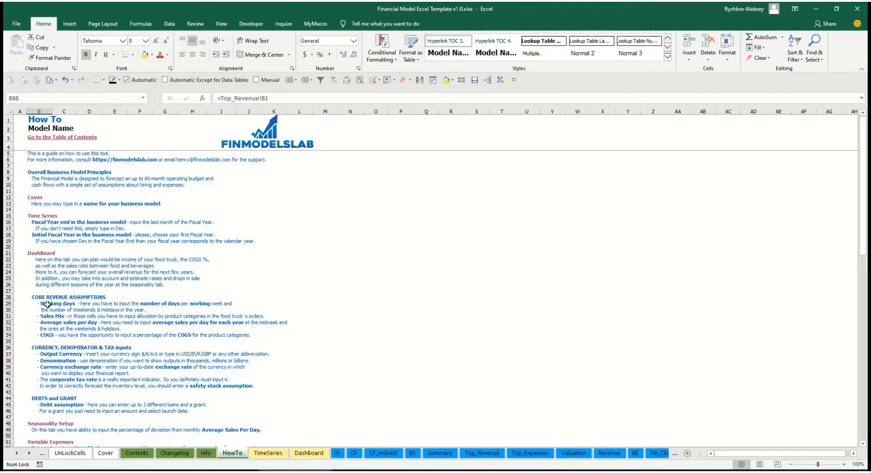
pyautogui.scroll(-3, 49, 304)
pyautogui.scroll(-3, 54, 336)
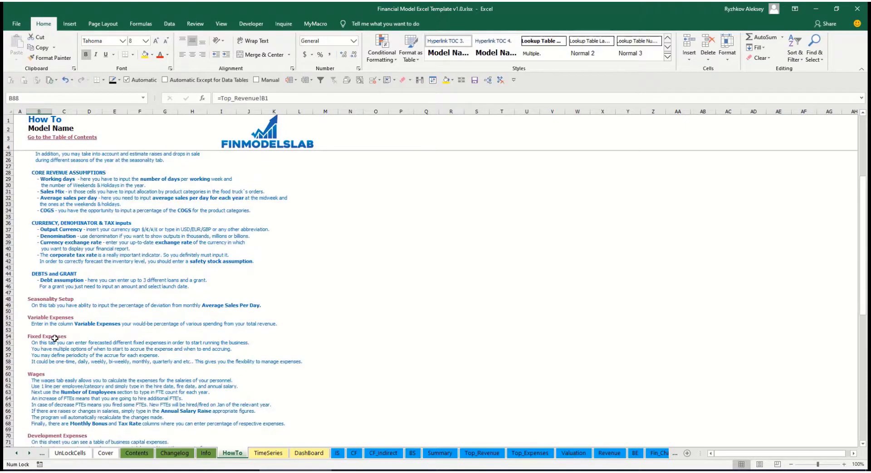
pyautogui.scroll(-6, 46, 358)
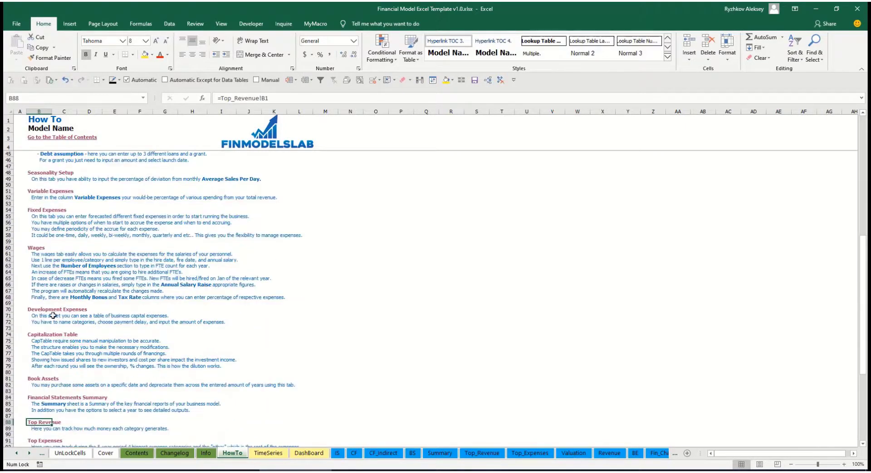
pyautogui.scroll(12, 53, 316)
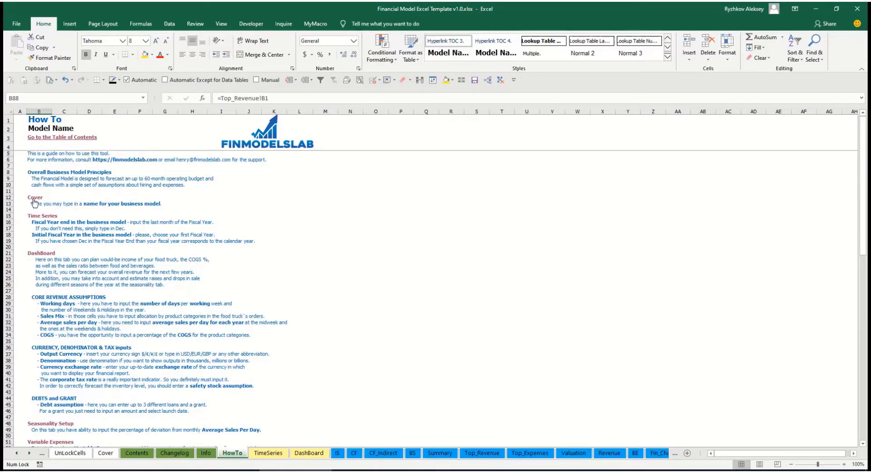
pyautogui.scroll(-10, 41, 286)
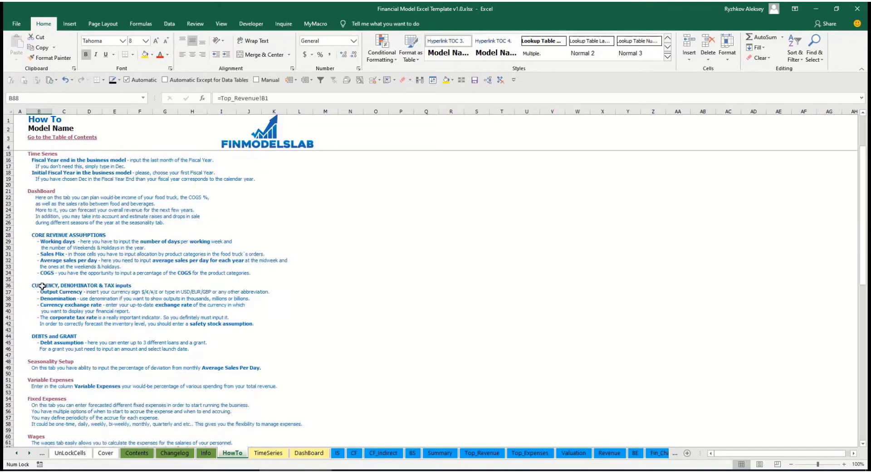
pyautogui.scroll(-3, 35, 291)
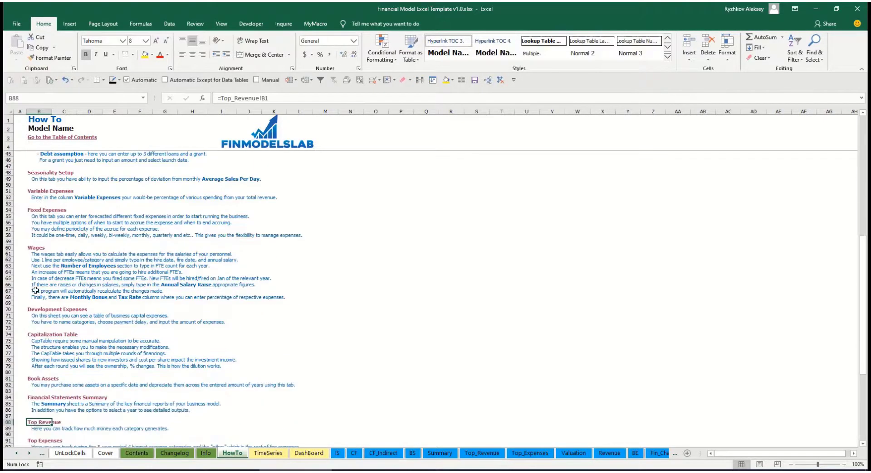
pyautogui.click(35, 382)
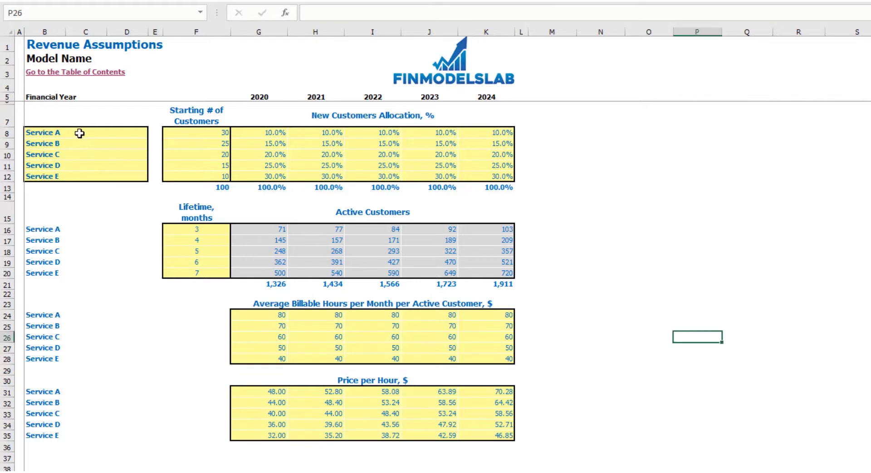
# - Rename the first service, Service A, to "Offering 1" in the Revenue Assumptions service names list
pyautogui.moveTo(79, 133); pyautogui.dragTo(86, 173)
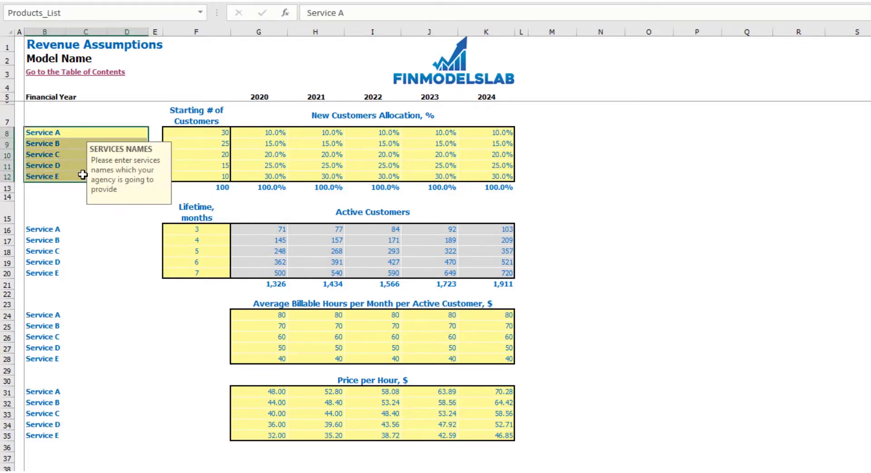
pyautogui.click(50, 133)
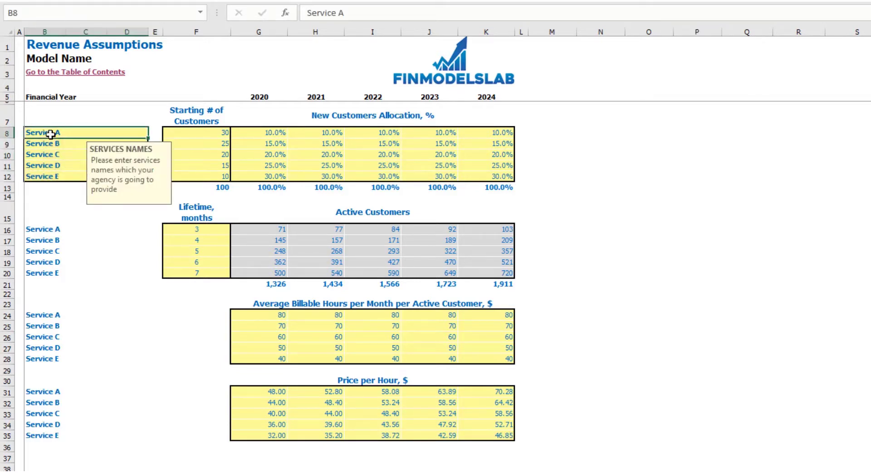
pyautogui.write('Offering')
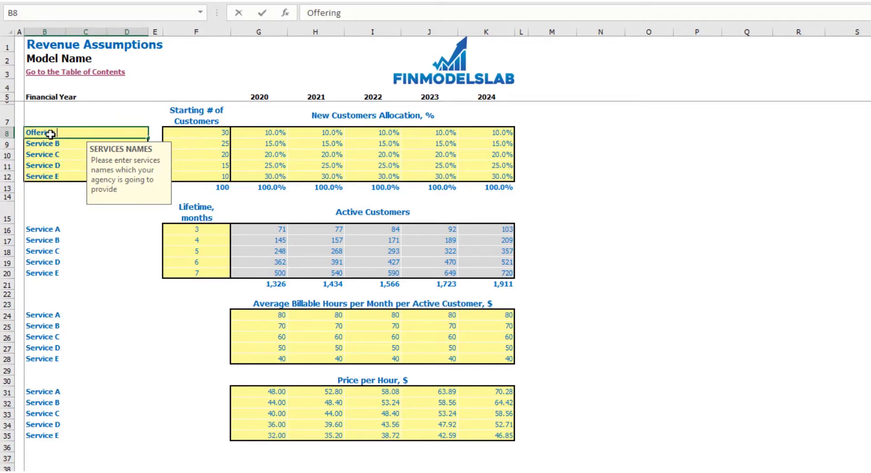
pyautogui.write(' 1')
pyautogui.press('Return')
pyautogui.click(58, 188)
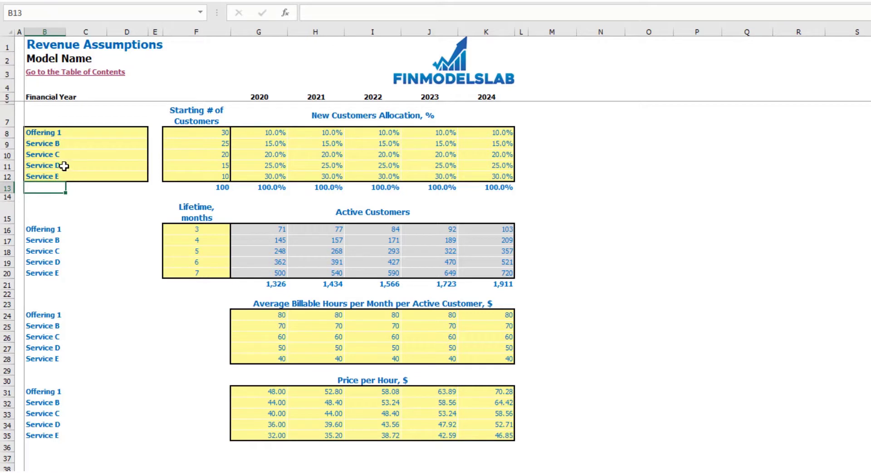
# - Clear the Service D and Service E names, starting customers and 2020 to 2024 new customer allocations
pyautogui.moveTo(68, 165); pyautogui.dragTo(491, 177)
pyautogui.press('Delete')
pyautogui.click(649, 143)
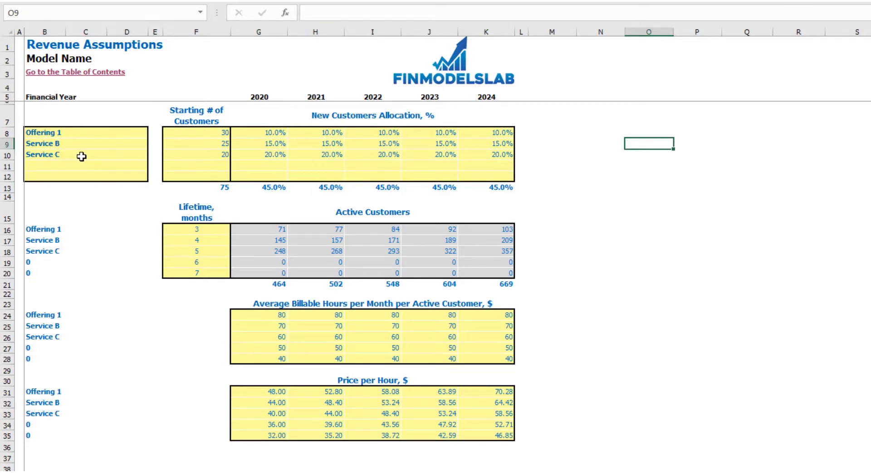
# - Undo the clearing of the Service D and E rows and the renaming of Service A
pyautogui.hotkey('ctrl', 'z')
pyautogui.hotkey('ctrl', 'z')
pyautogui.click(622, 190)
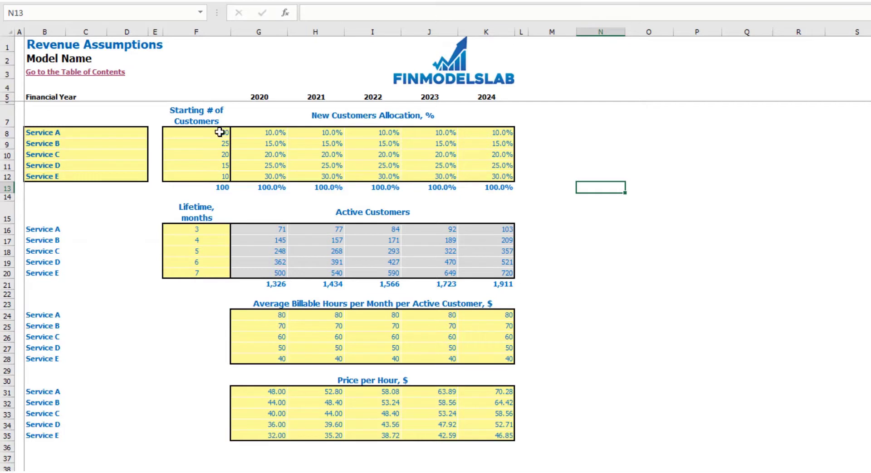
# - Set the starting number of customers to 50 for Service A and 60 for Service B
pyautogui.click(203, 136)
pyautogui.write('50')
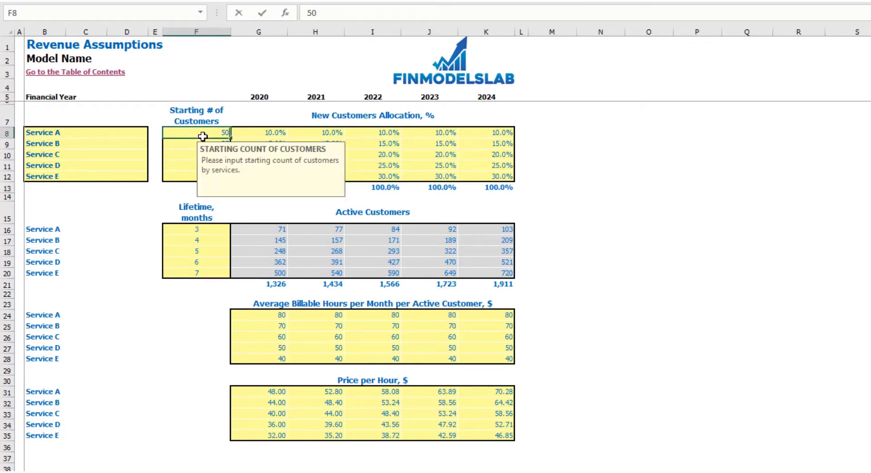
pyautogui.press('Return')
pyautogui.write('60')
pyautogui.press('Return')
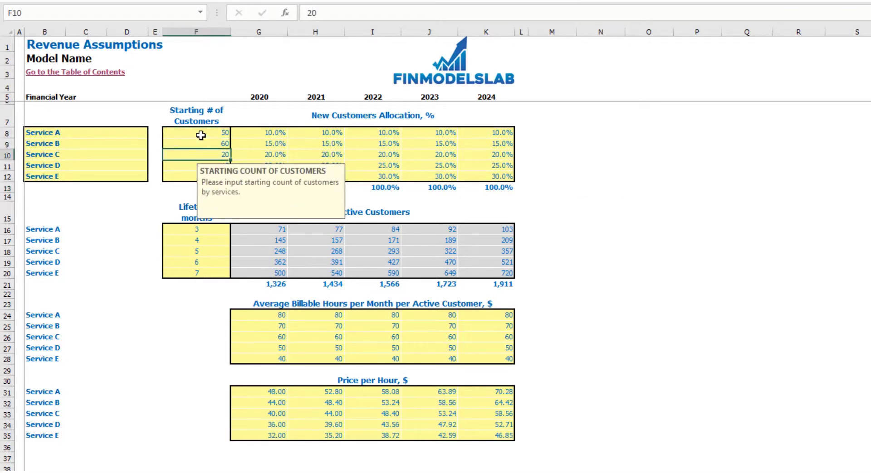
# - Clear the starting number of customers for Services A to E and check their total cell
pyautogui.moveTo(200, 134); pyautogui.dragTo(183, 173)
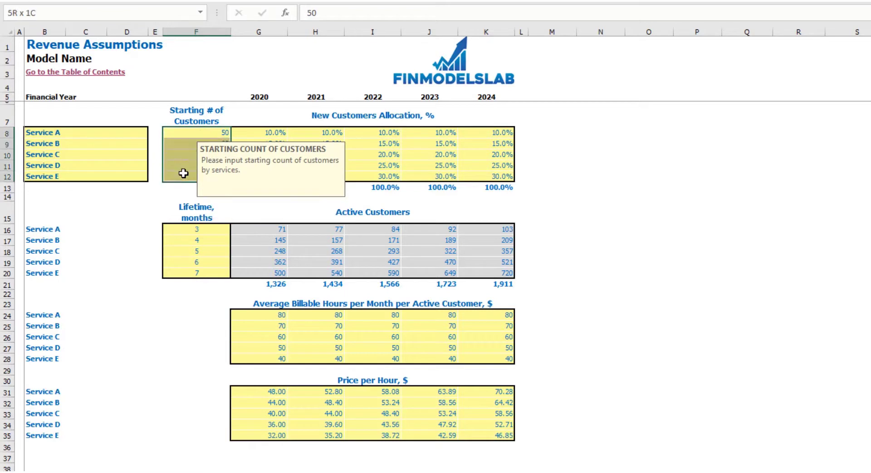
pyautogui.press('Delete')
pyautogui.click(770, 144)
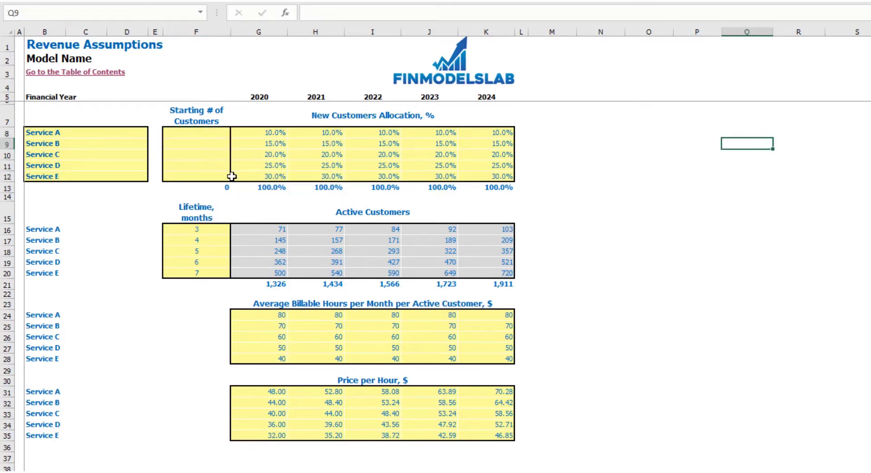
pyautogui.click(222, 186)
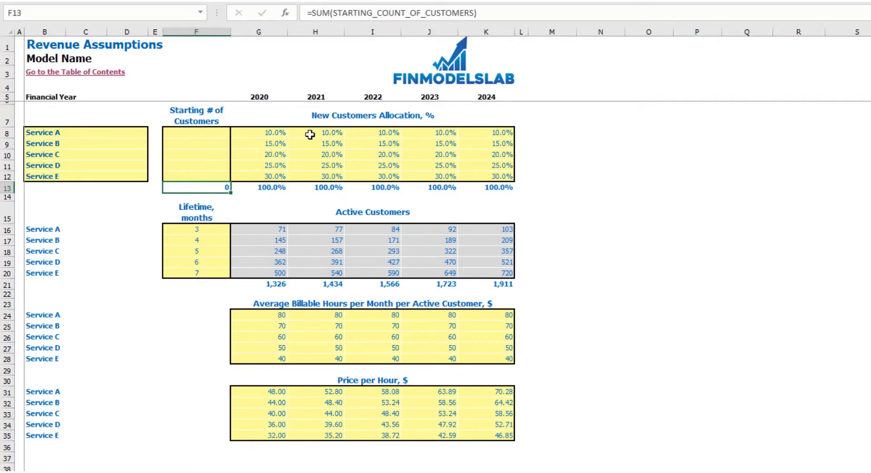
# - Set Service A's new customers allocation to 10% for 2020, 15% for 2021 and 20% for 2022
pyautogui.click(279, 130)
pyautogui.moveTo(278, 146); pyautogui.dragTo(503, 177)
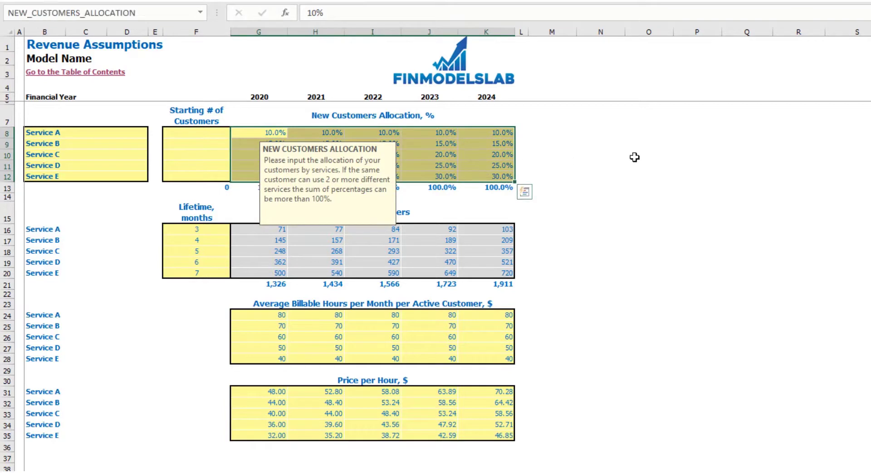
pyautogui.click(648, 155)
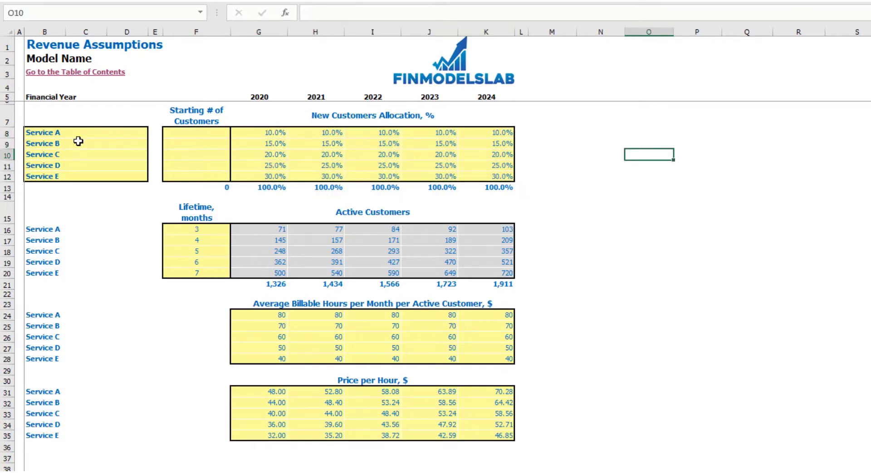
pyautogui.click(284, 132)
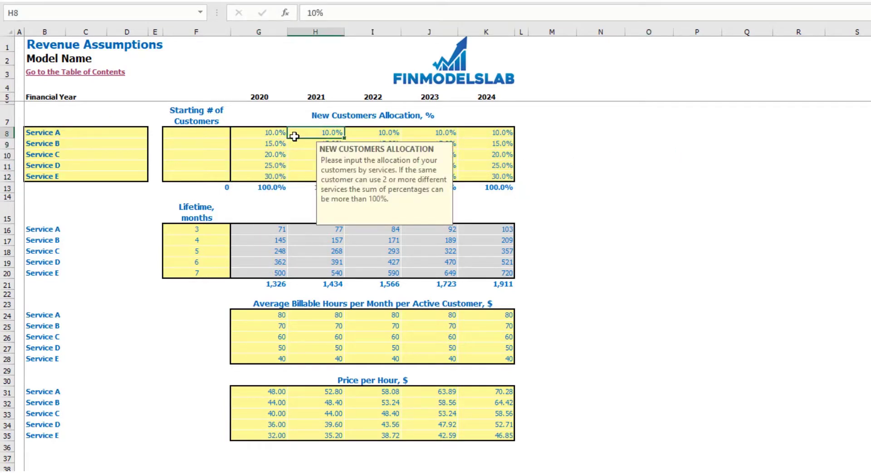
pyautogui.write('10')
pyautogui.press('Tab')
pyautogui.write('15')
pyautogui.press('Tab')
pyautogui.write('20')
pyautogui.press('Return')
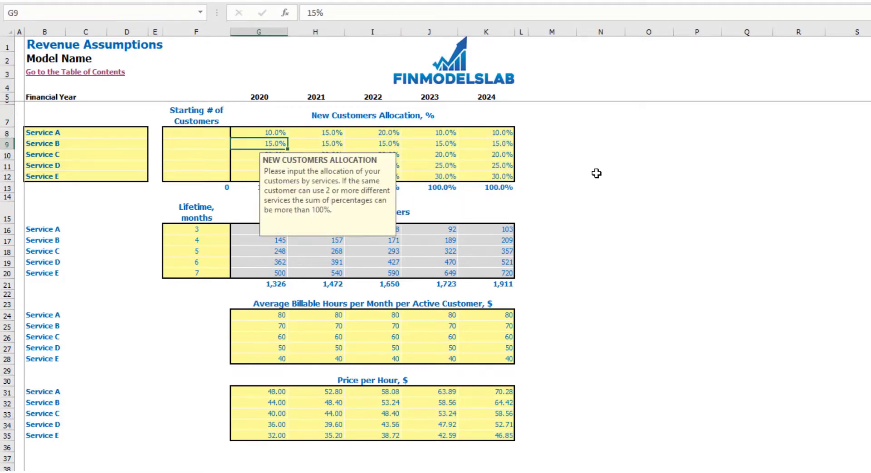
pyautogui.click(587, 176)
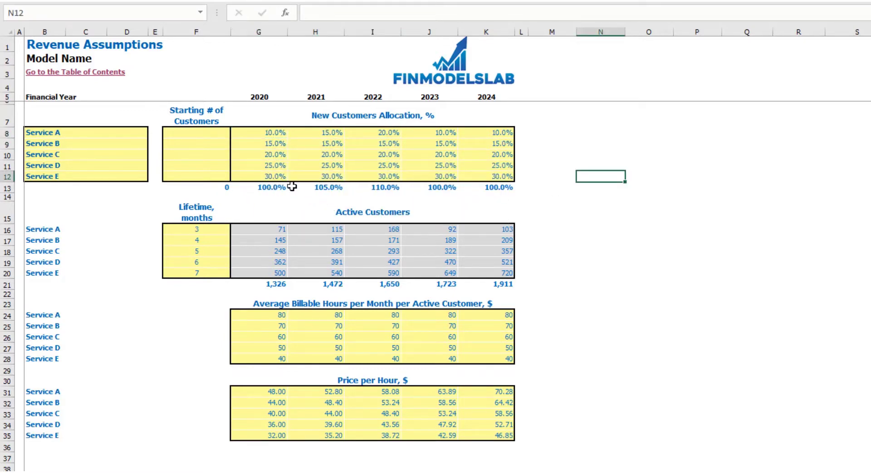
# - Set Service E's new customers allocation to 25% for 2021 and 20% for 2022, checking the yearly allocation totals
pyautogui.moveTo(262, 187); pyautogui.dragTo(505, 190)
pyautogui.click(341, 176)
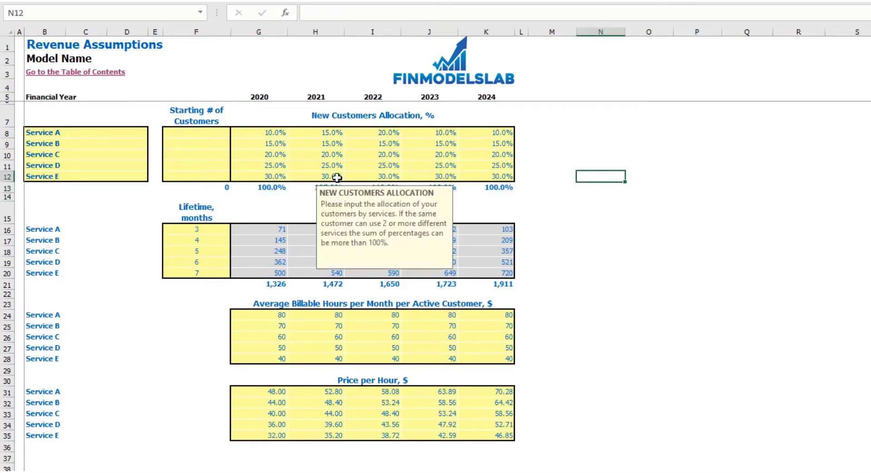
pyautogui.write('25')
pyautogui.press('Tab')
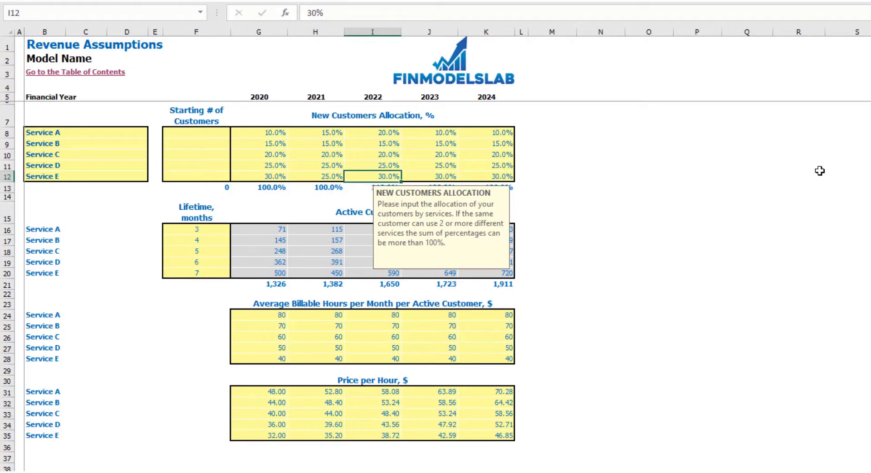
pyautogui.write('20')
pyautogui.press('Return')
pyautogui.click(819, 170)
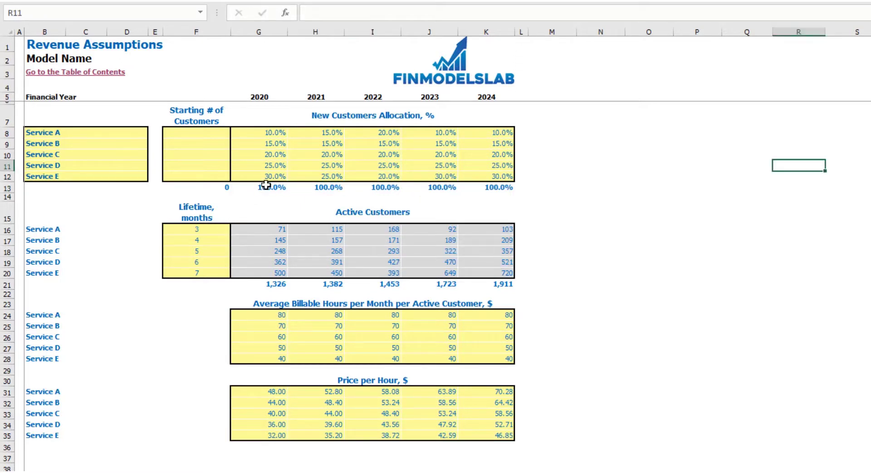
pyautogui.moveTo(266, 185); pyautogui.dragTo(484, 188)
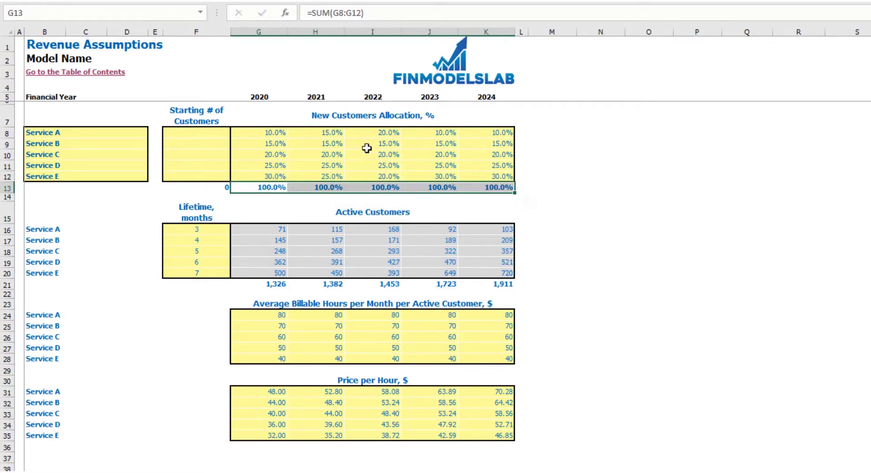
pyautogui.click(591, 176)
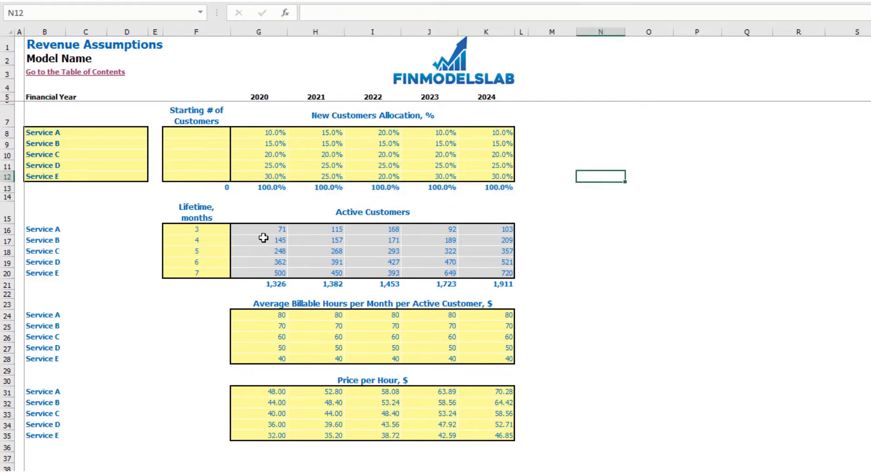
# - Set the customer lifetimes of Services A to E to 5, 6, 10, 12 and 15 months
pyautogui.click(176, 227)
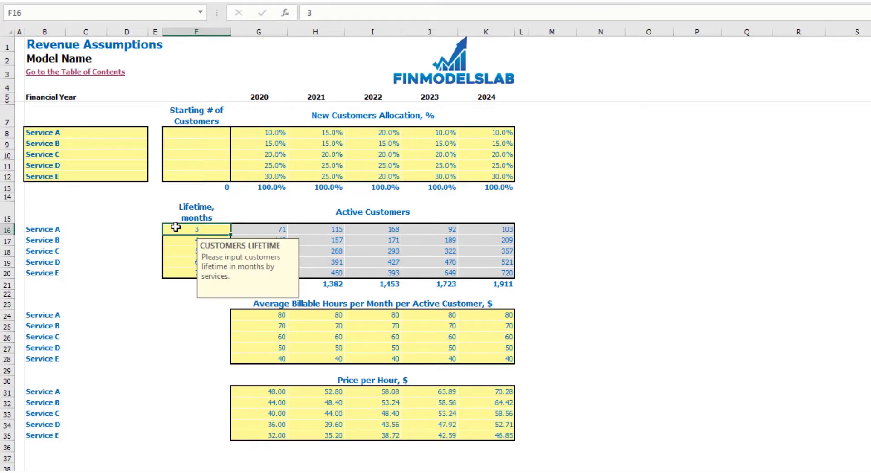
pyautogui.press('Return')
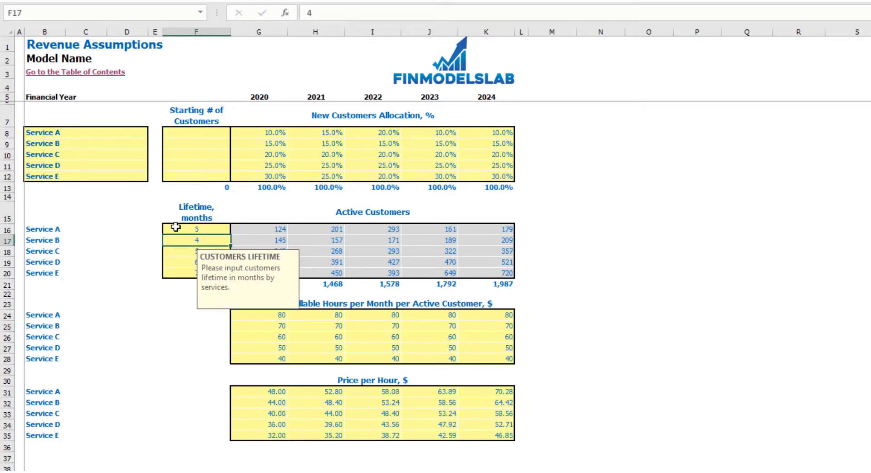
pyautogui.write('6')
pyautogui.press('Return')
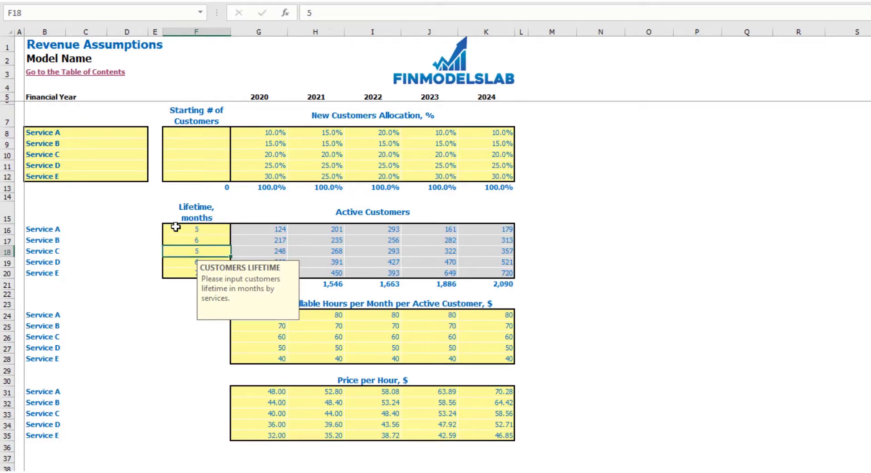
pyautogui.write('10')
pyautogui.press('Return')
pyautogui.write('12')
pyautogui.press('Return')
pyautogui.write('15')
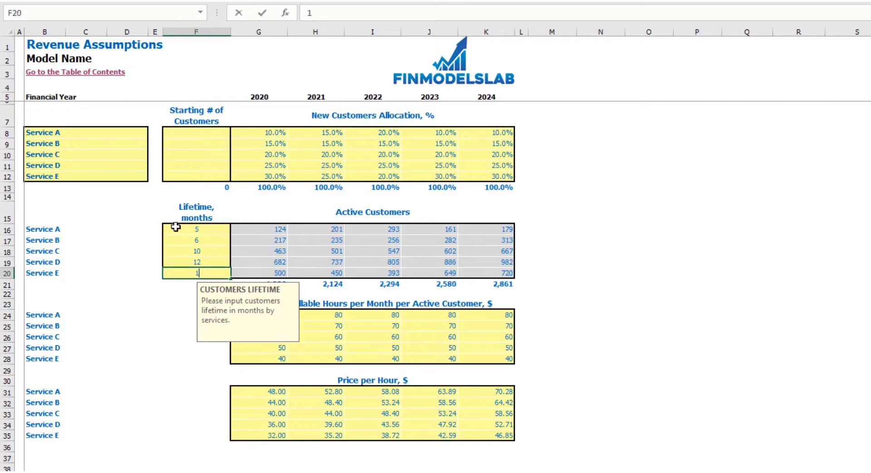
pyautogui.press('Return')
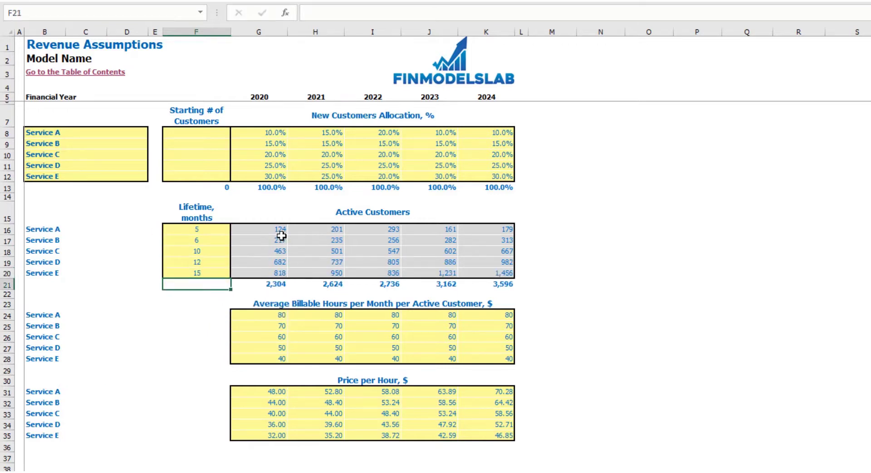
# - Set Service A's customer lifetime to 8 months and review the yearly Active Customers totals
pyautogui.moveTo(277, 231); pyautogui.dragTo(507, 274)
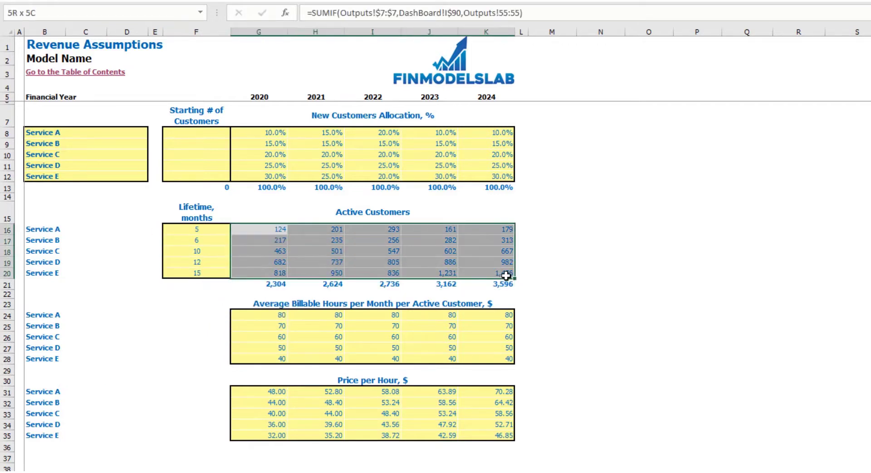
pyautogui.click(217, 228)
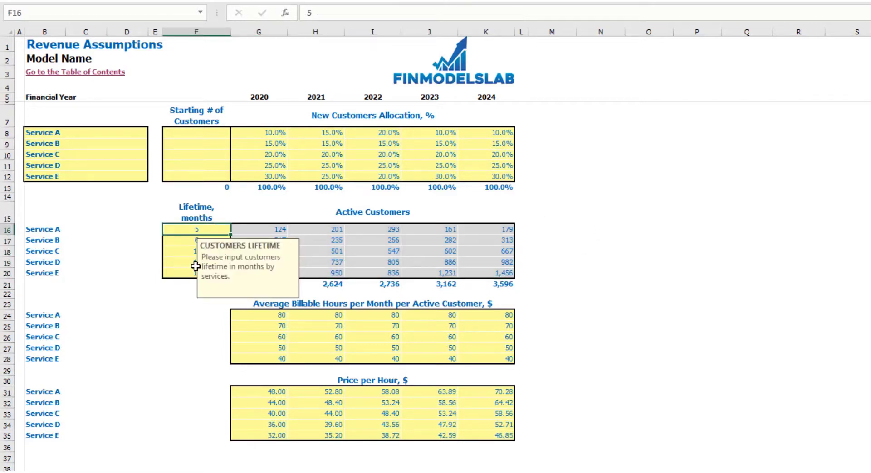
pyautogui.write('8')
pyautogui.press('Return')
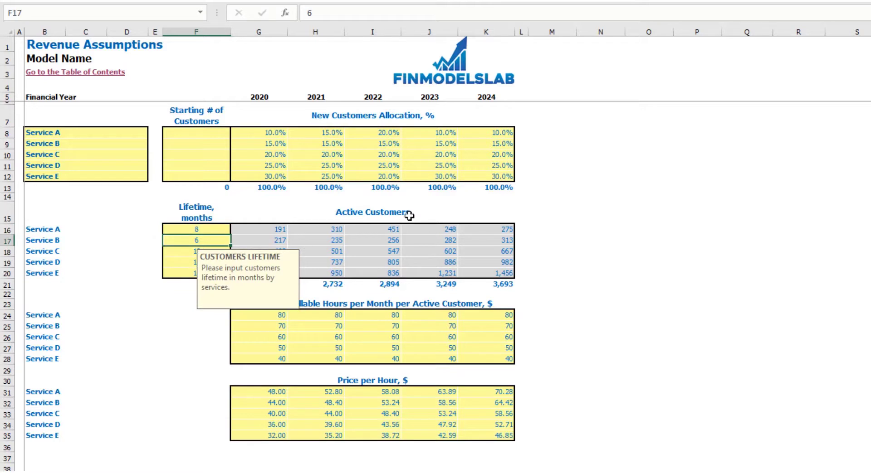
pyautogui.click(562, 205)
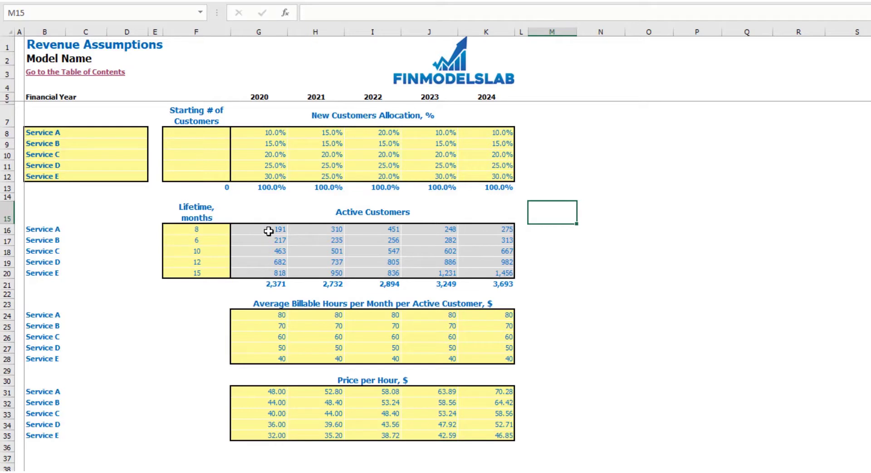
pyautogui.click(275, 285)
pyautogui.moveTo(274, 286); pyautogui.dragTo(485, 284)
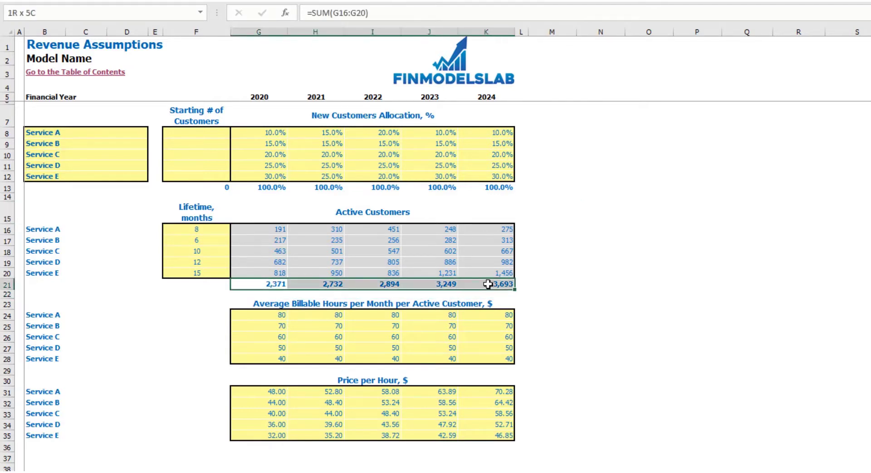
pyautogui.click(606, 267)
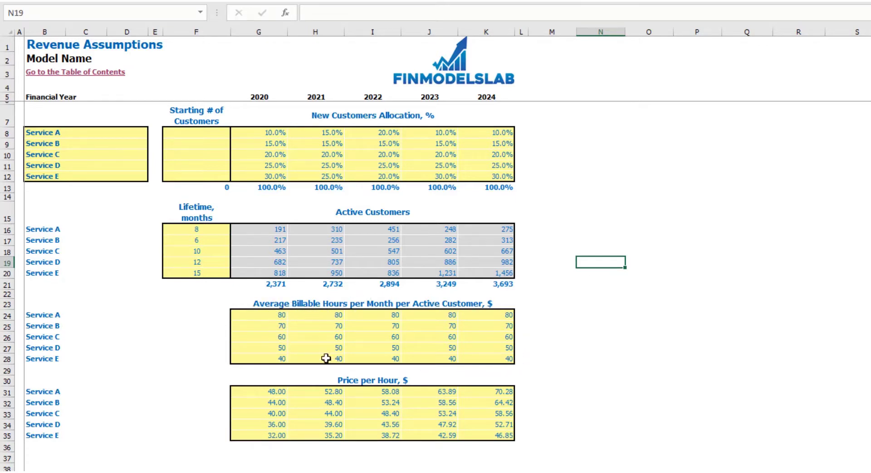
# - Set Service A's average billable hours per month to 100, 110, 120, 130 and 140 for 2020 through 2024
pyautogui.click(37, 315)
pyautogui.moveTo(37, 316); pyautogui.dragTo(43, 358)
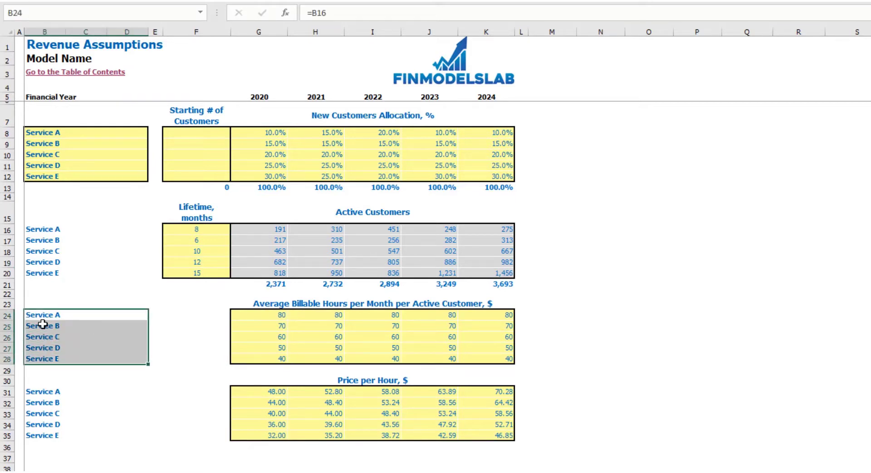
pyautogui.click(253, 319)
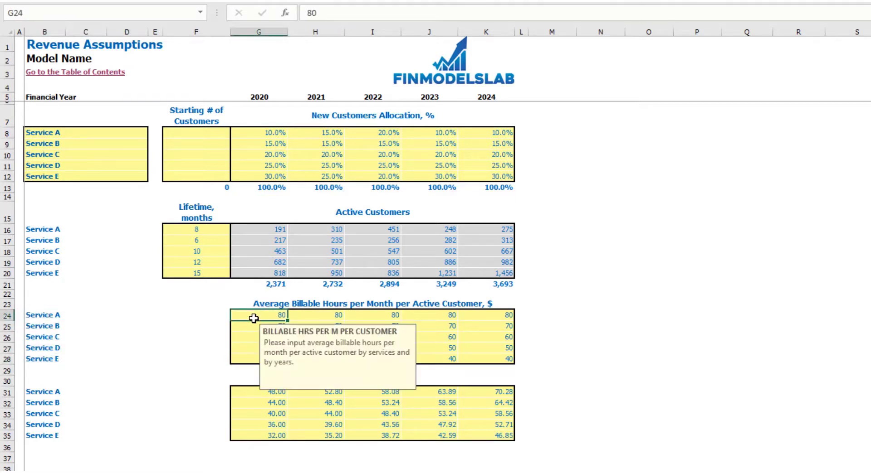
pyautogui.write('100')
pyautogui.press('Tab')
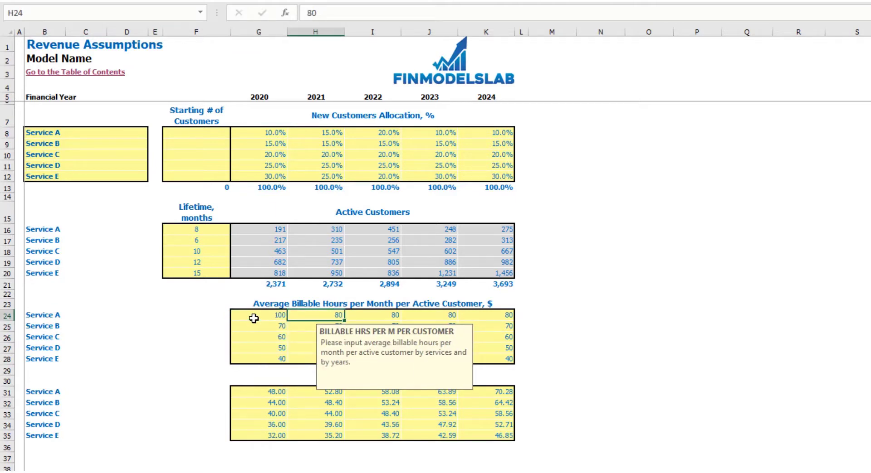
pyautogui.write('110')
pyautogui.press('Tab')
pyautogui.write('120')
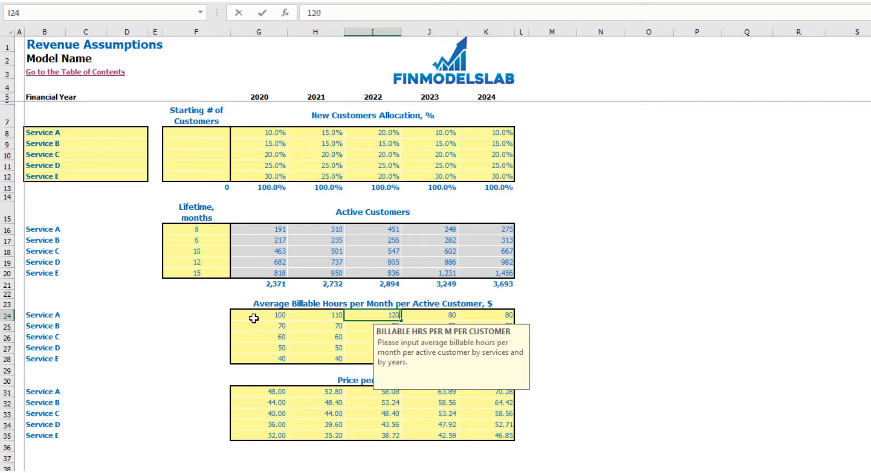
pyautogui.press('Tab')
pyautogui.write('130')
pyautogui.press('Tab')
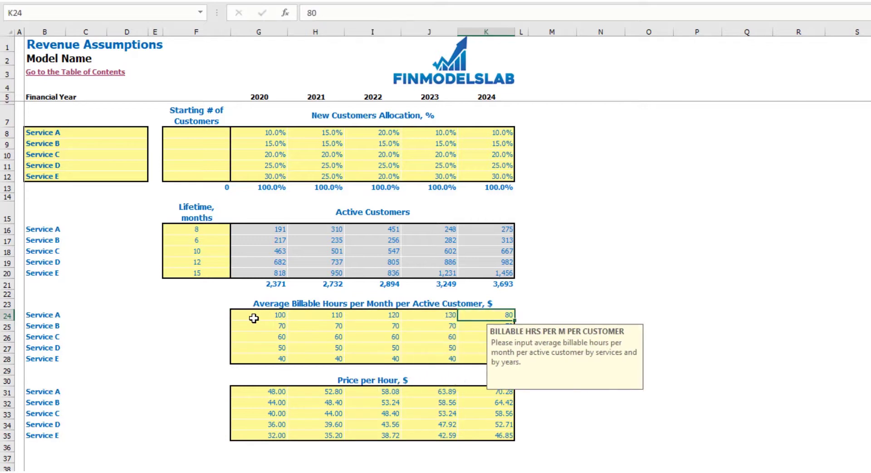
pyautogui.write('140')
pyautogui.press('Return')
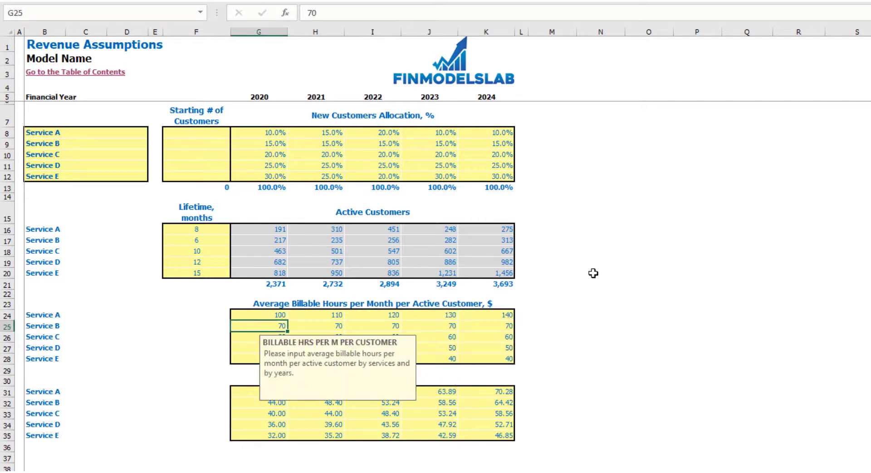
pyautogui.click(594, 273)
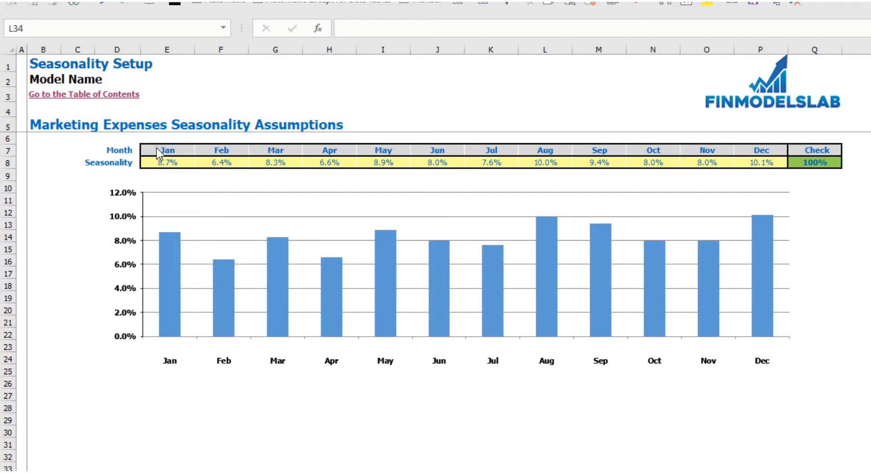
# - Set the marketing expenses seasonality to 15% for January, 10% for February, 5% for March and 10% for April
pyautogui.click(176, 163)
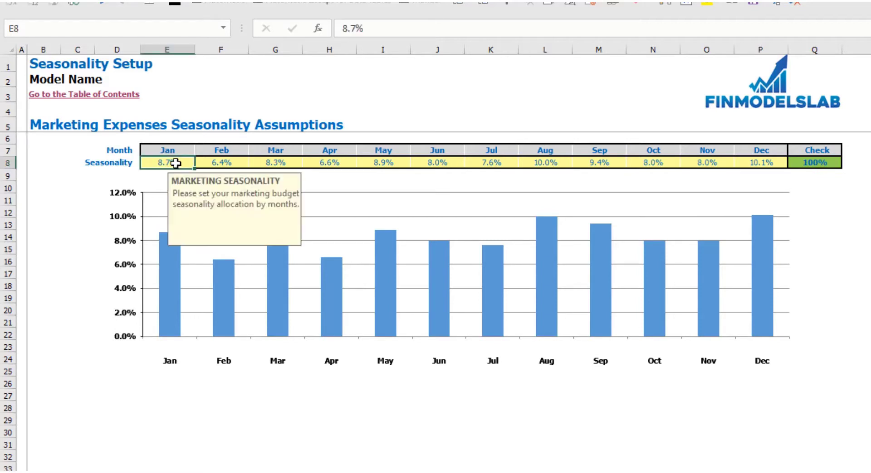
pyautogui.write('15%')
pyautogui.press('Tab')
pyautogui.write('10%')
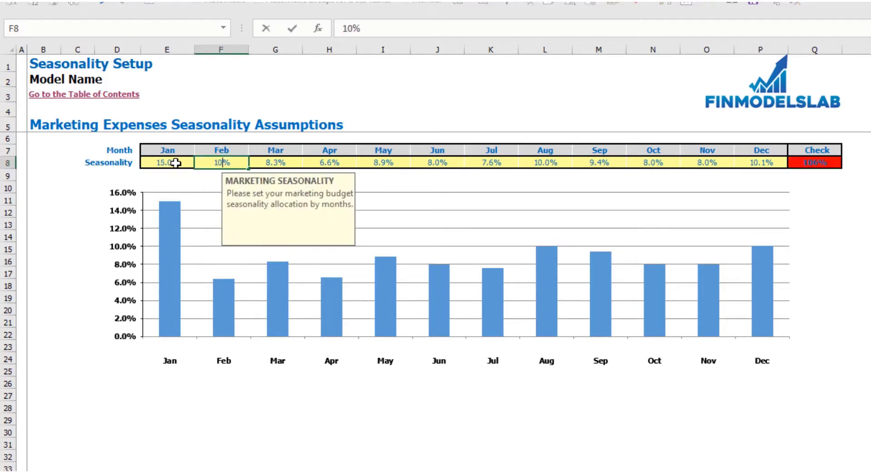
pyautogui.press('Tab')
pyautogui.write('5%')
pyautogui.press('Tab')
pyautogui.write('10%')
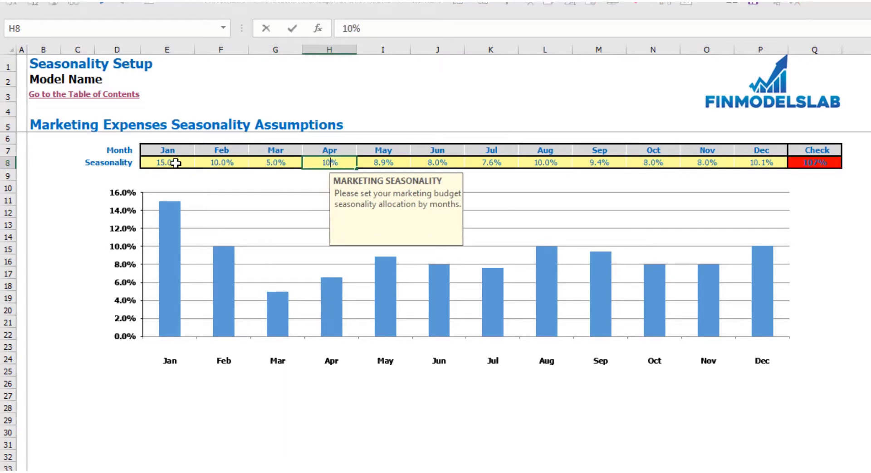
pyautogui.press('Tab')
# - Set the marketing seasonality to 8% for May, 6% for June, 7% for July and 5% for August
pyautogui.write('8%')
pyautogui.press('Tab')
pyautogui.write('6%')
pyautogui.press('Tab')
pyautogui.write('7%')
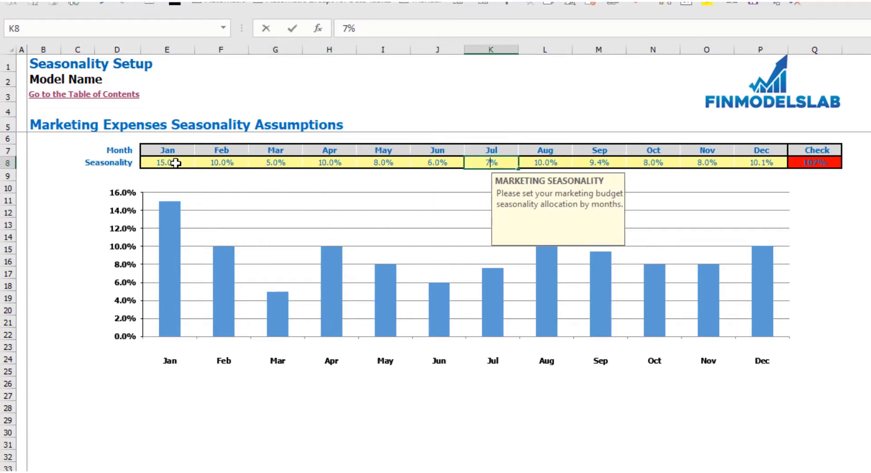
pyautogui.press('Tab')
pyautogui.write('5')
pyautogui.press('Tab')
# - Set the marketing seasonality to 10% for September, 15% for October, 5% for November and 5% for December
pyautogui.write('10')
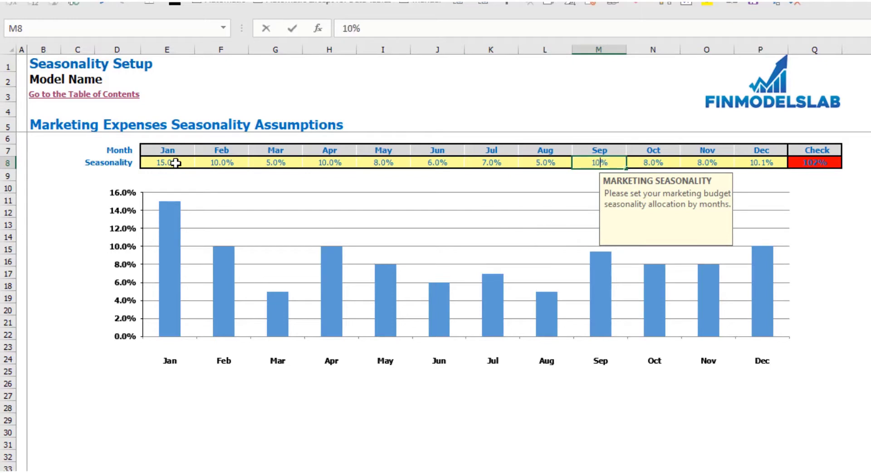
pyautogui.press('Tab')
pyautogui.write('15')
pyautogui.press('Tab')
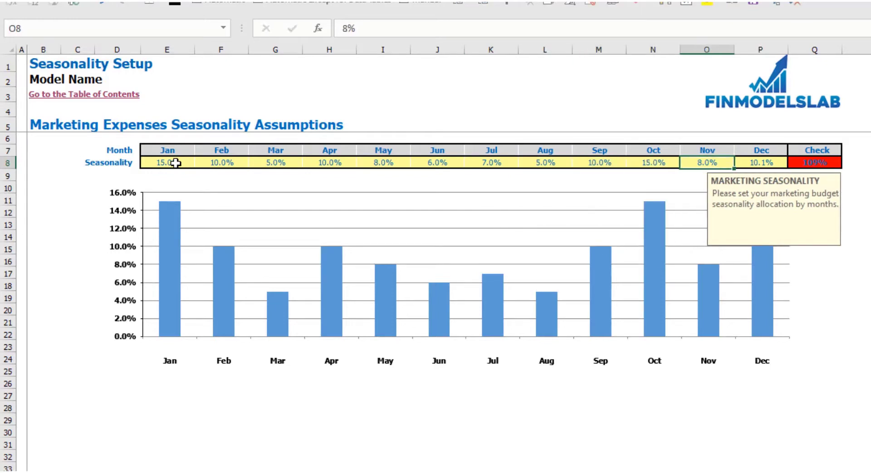
pyautogui.write('5')
pyautogui.press('Tab')
pyautogui.write('5')
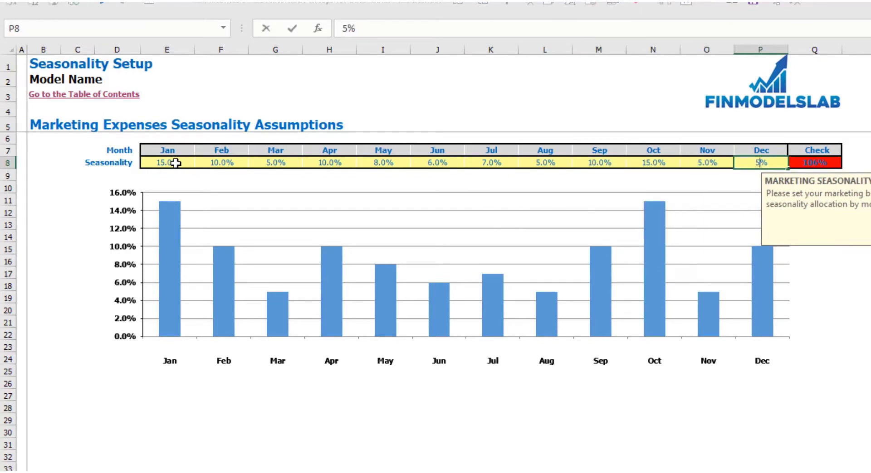
pyautogui.press('Return')
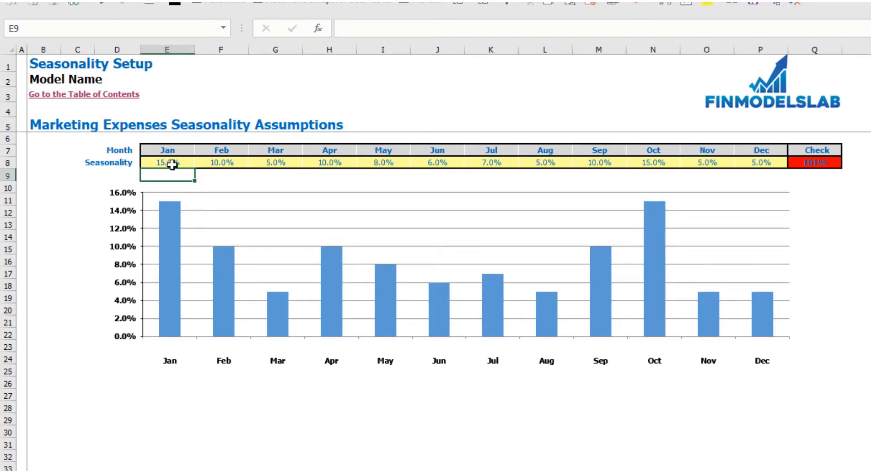
# - Set October's marketing seasonality to 14% and verify the formula total in the Check cell
pyautogui.click(830, 163)
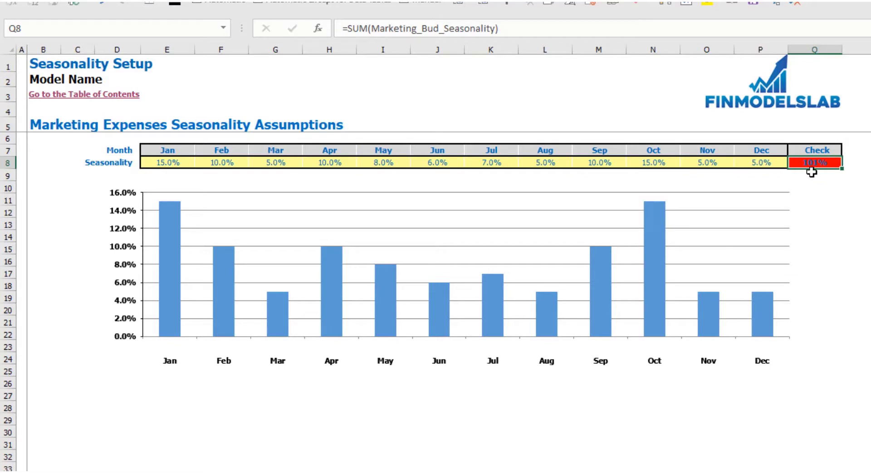
pyautogui.click(666, 166)
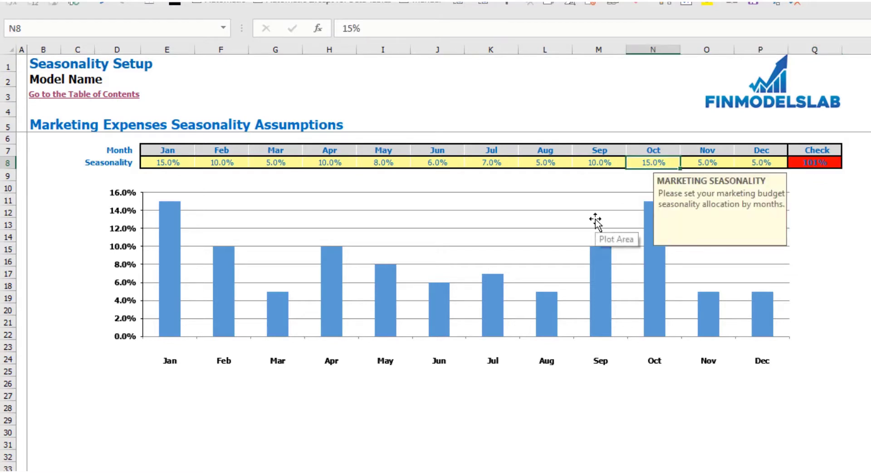
pyautogui.write('14')
pyautogui.press('Return')
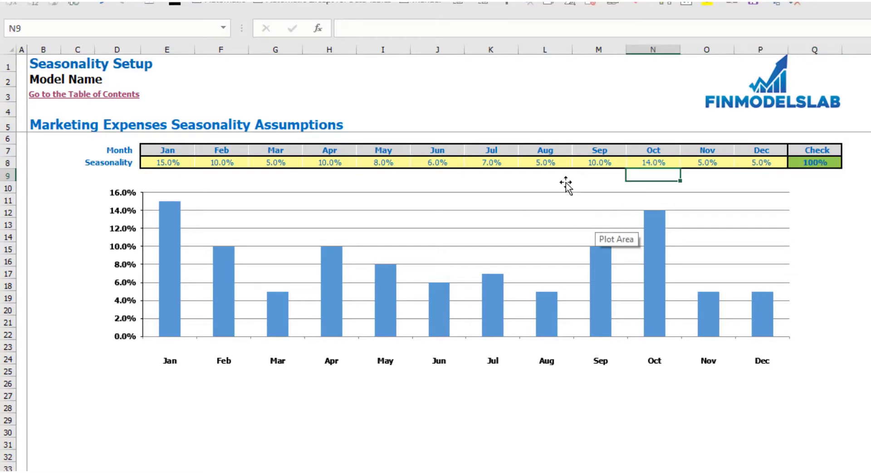
pyautogui.click(838, 164)
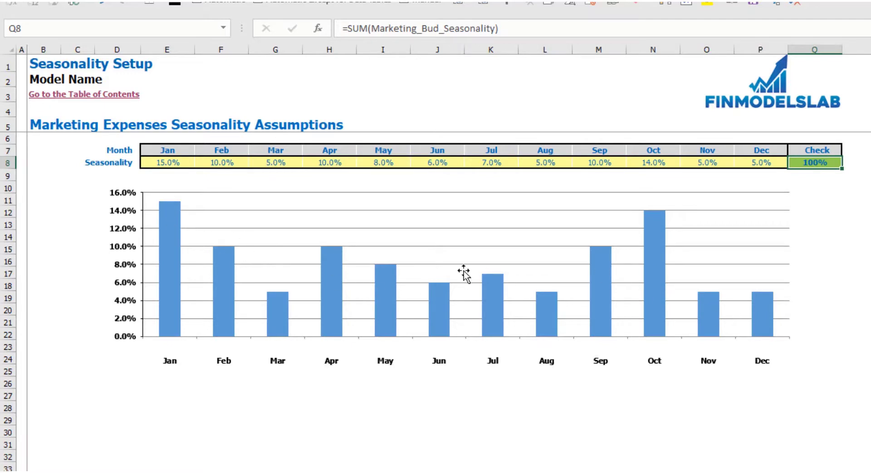
# - Spread the marketing seasonality evenly by entering =1/12 for January and copying it to February through December
pyautogui.click(175, 162)
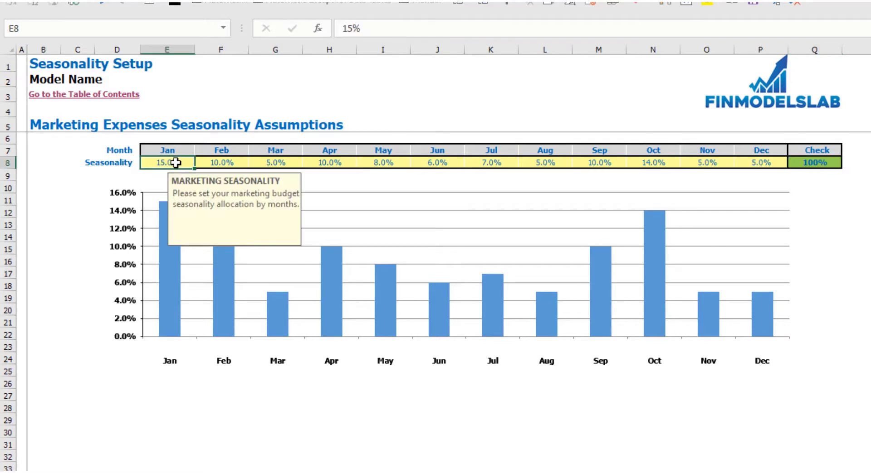
pyautogui.write('=')
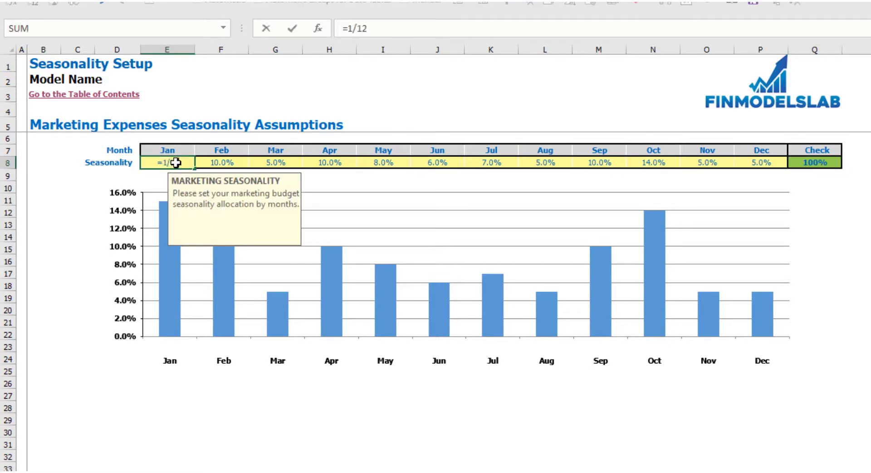
pyautogui.write('1/12')
pyautogui.hotkey('ctrl', 'Return')
pyautogui.hotkey('ctrl', 'c')
pyautogui.press('Right')
pyautogui.hotkey('ctrl', 'shift', 'Right')
pyautogui.hotkey('ctrl', 'v')
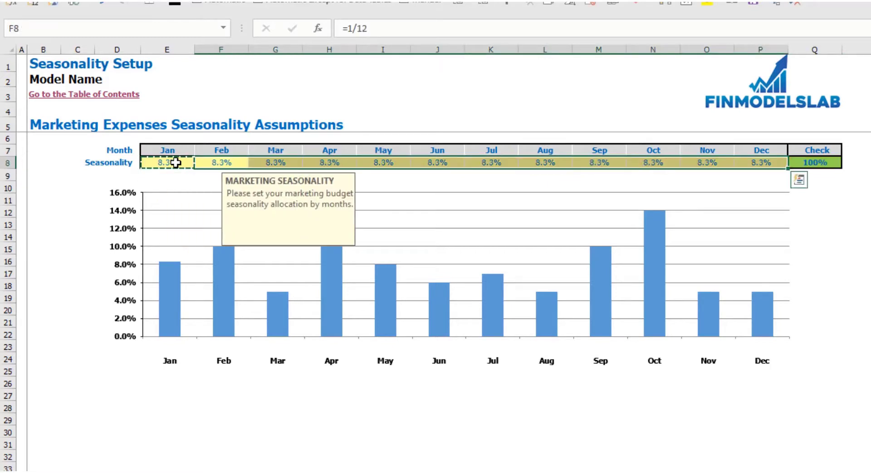
pyautogui.click(846, 227)
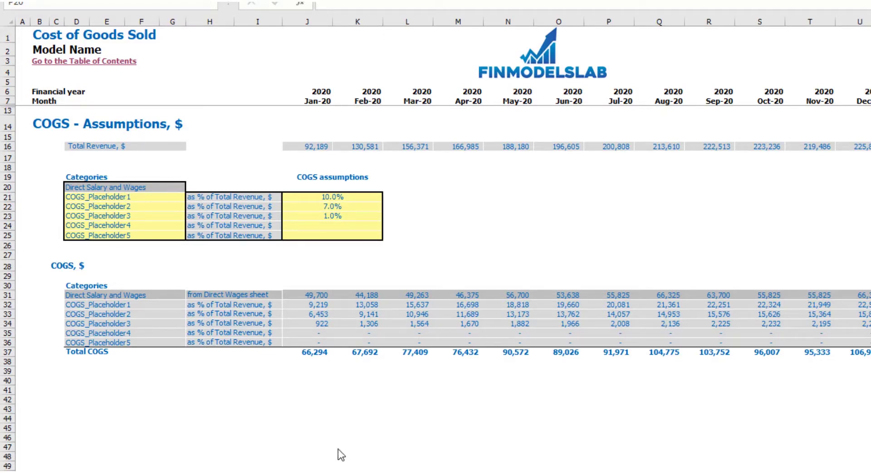
# - Rename the first COGS placeholder category as Hosting and set its assumption to 15% of total revenue
pyautogui.click(151, 197)
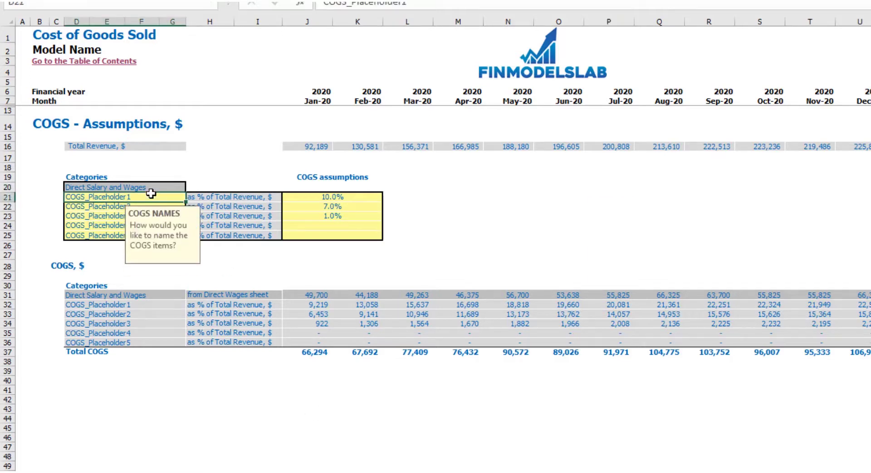
pyautogui.moveTo(151, 194); pyautogui.dragTo(136, 233)
pyautogui.click(126, 196)
pyautogui.write('Hosting')
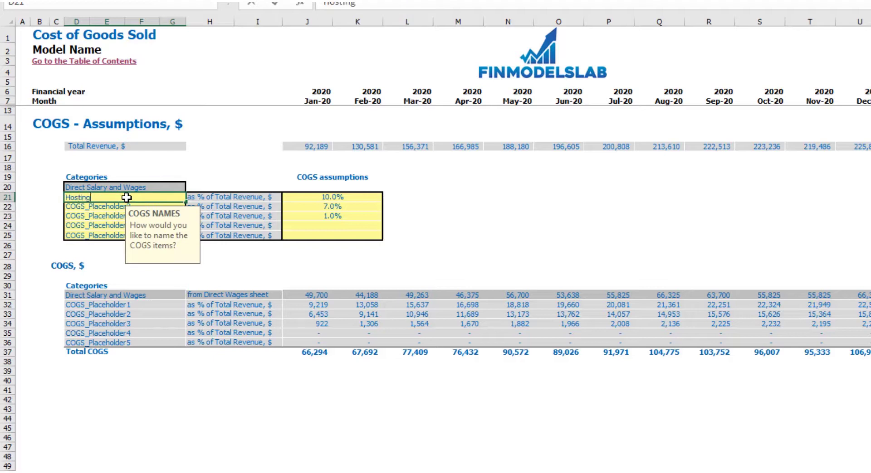
pyautogui.press('Return')
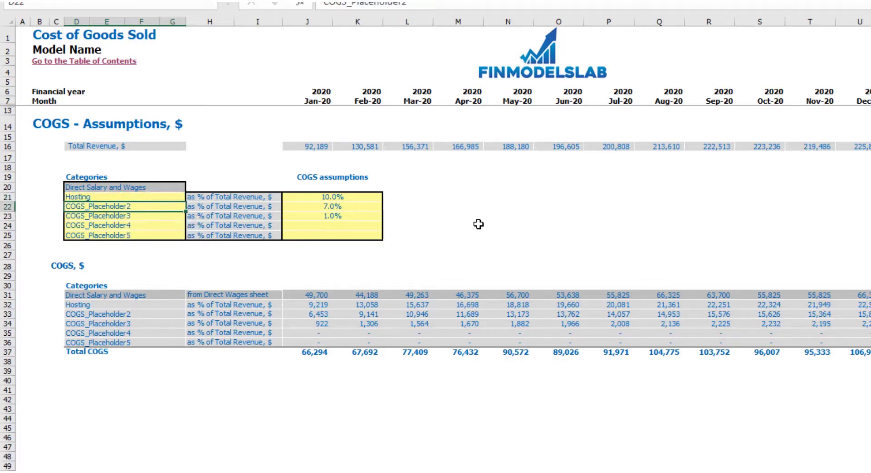
pyautogui.click(352, 197)
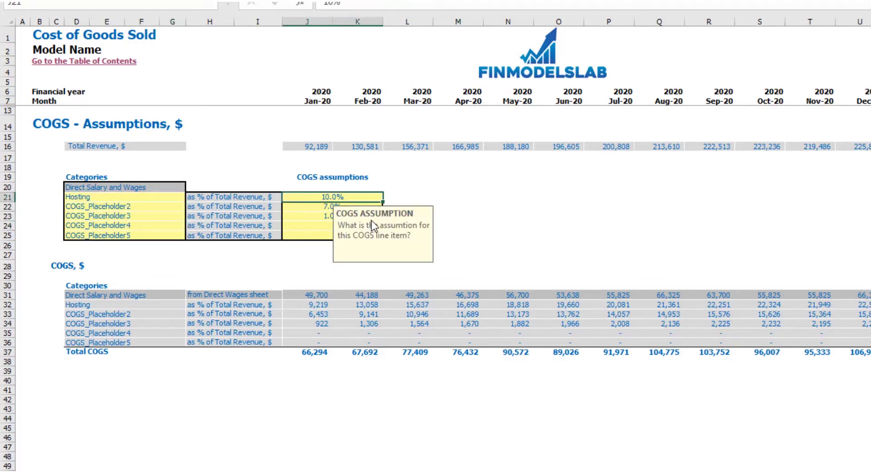
pyautogui.write('15')
pyautogui.press('Return')
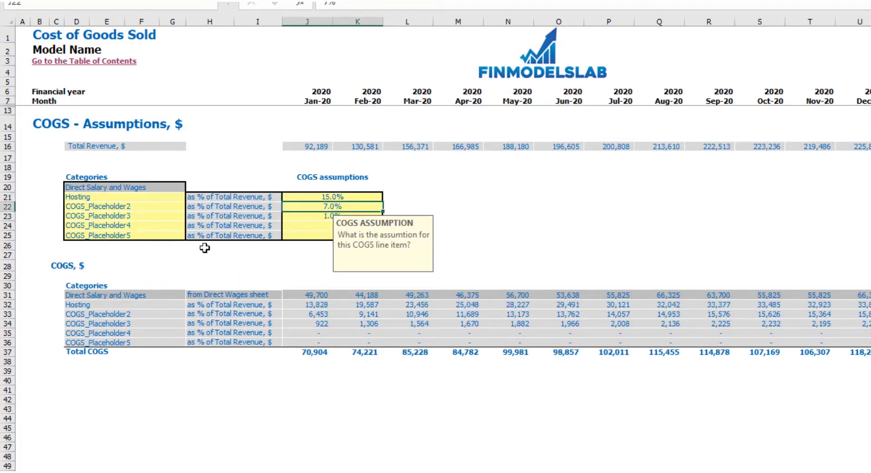
# - Review the Total Revenue row behind the COGS assumptions and expand the Total COGS lines in the Income Statement
pyautogui.click(7, 146)
pyautogui.click(322, 171)
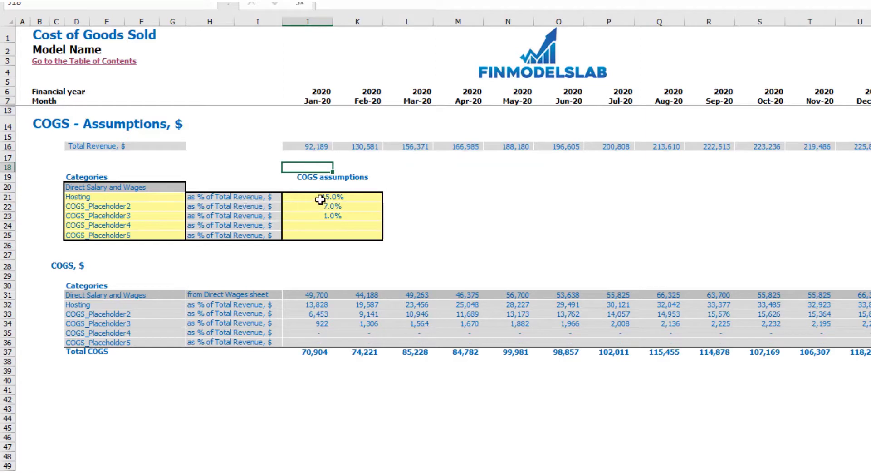
pyautogui.click(429, 171)
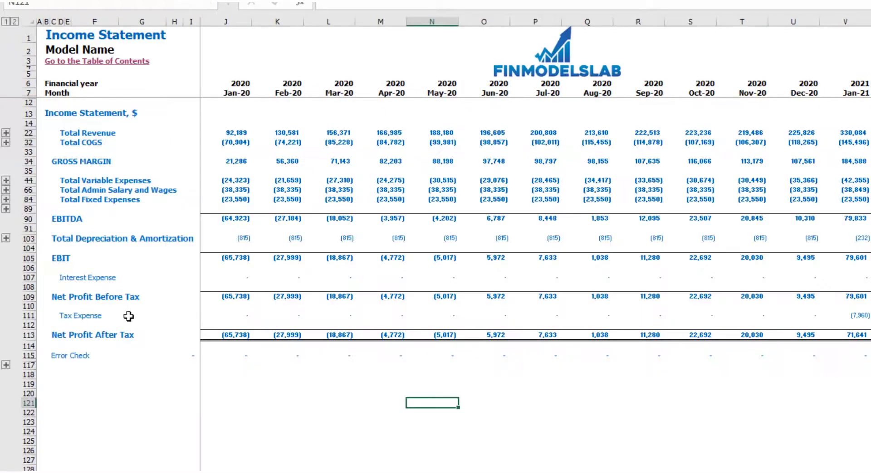
pyautogui.click(6, 143)
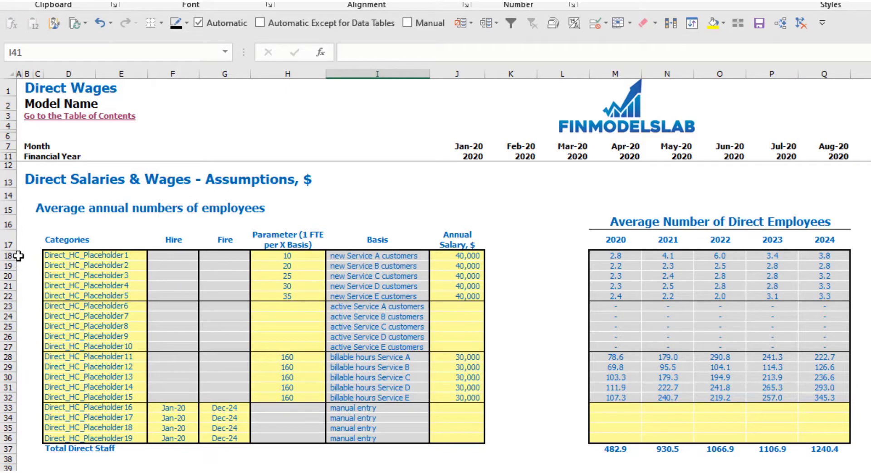
# - Rename the first two direct staff categories, based on new Service A and B customers, as AE and SDR
pyautogui.moveTo(9, 256); pyautogui.dragTo(9, 297)
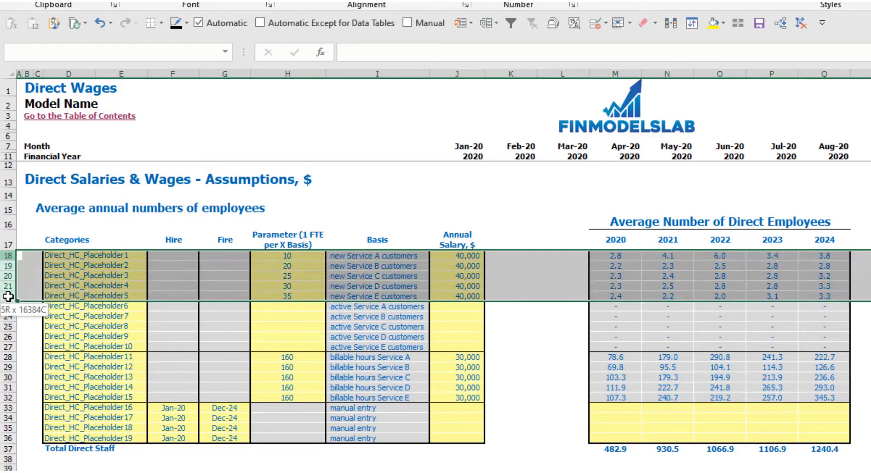
pyautogui.click(25, 279)
pyautogui.click(86, 257)
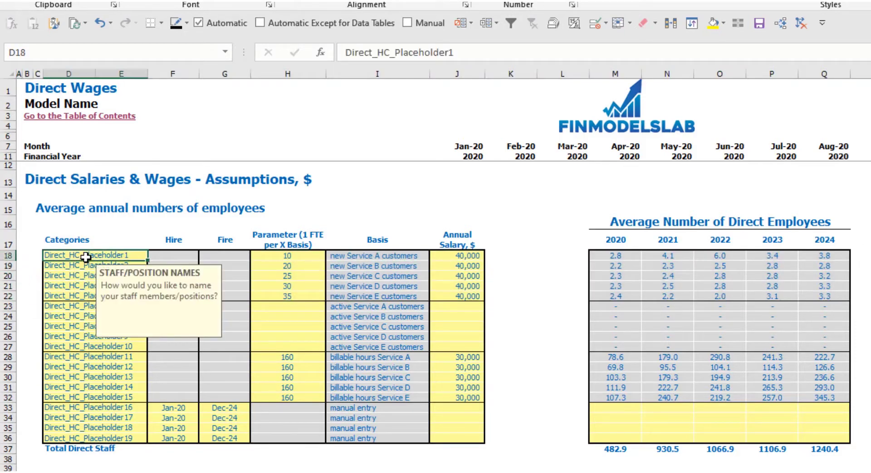
pyautogui.write('AE')
pyautogui.press('Return')
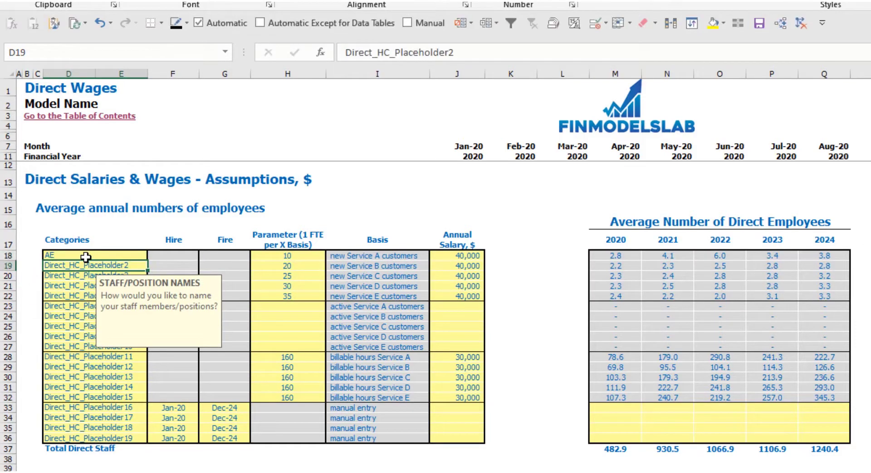
pyautogui.write('SDR')
pyautogui.press('Return')
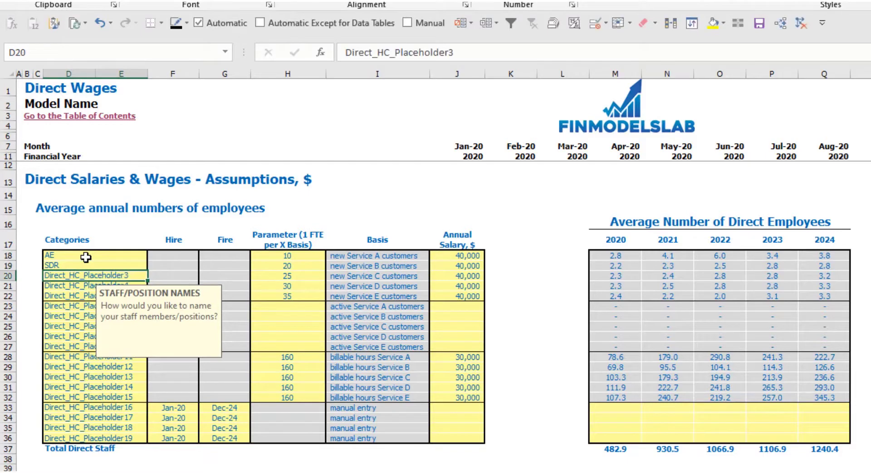
# - Set AE's parameter to 15 new Service A customers per FTE and review the average direct employee numbers
pyautogui.click(344, 195)
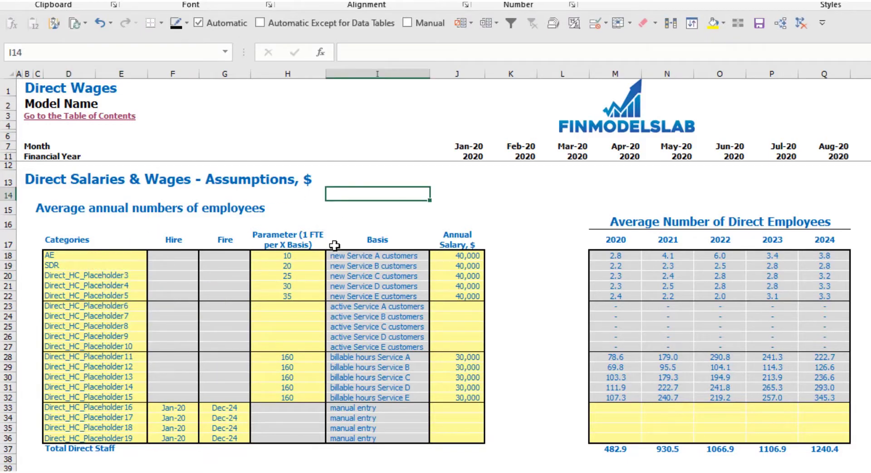
pyautogui.click(352, 243)
pyautogui.click(291, 245)
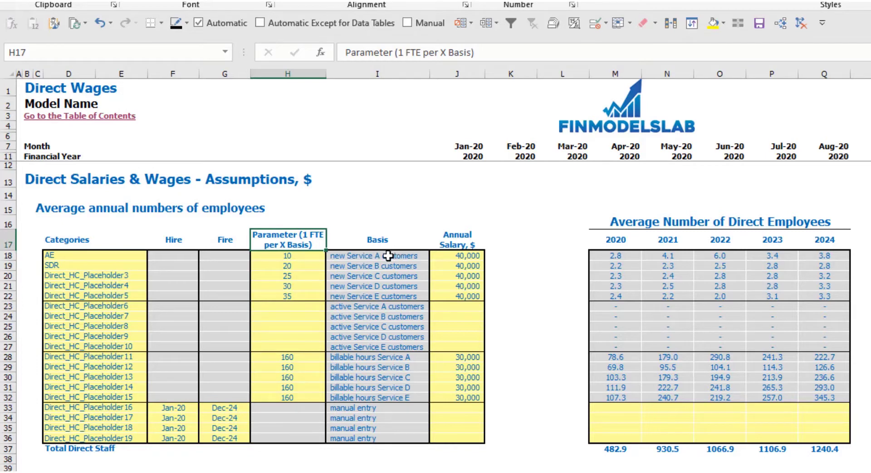
pyautogui.click(313, 263)
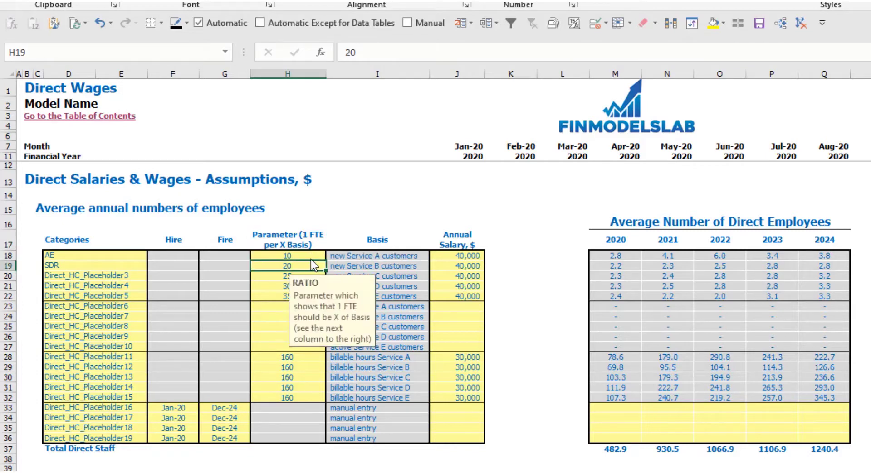
pyautogui.click(304, 254)
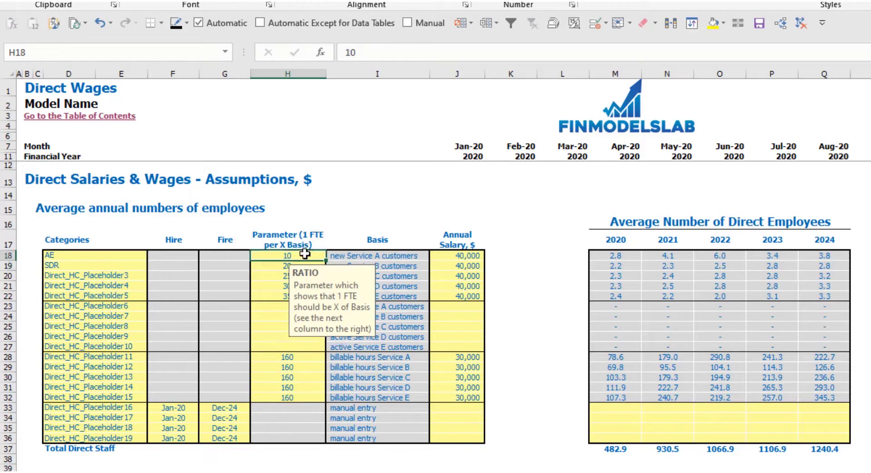
pyautogui.write('15')
pyautogui.press('Return')
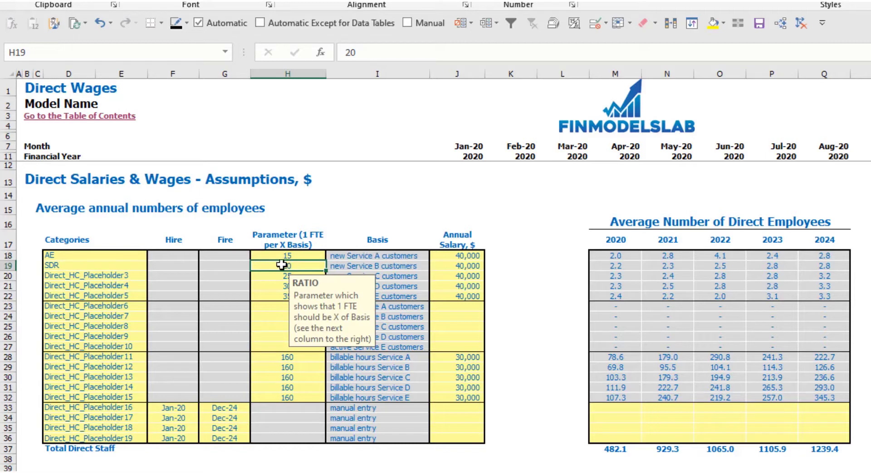
pyautogui.click(296, 257)
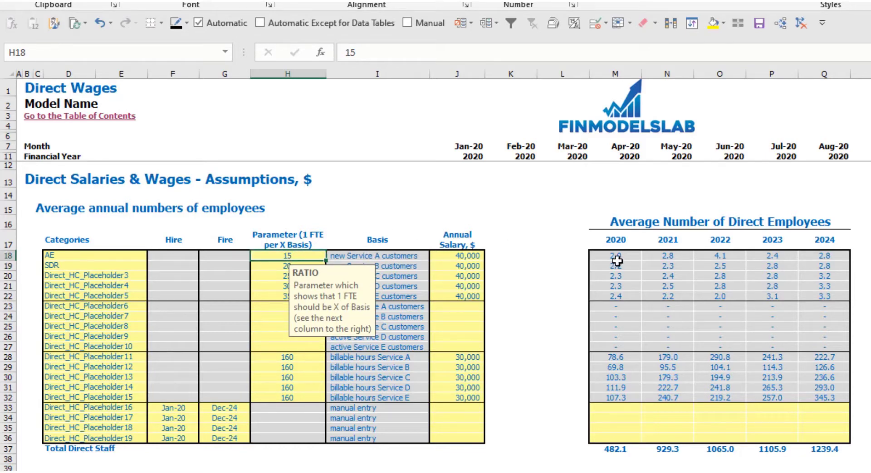
pyautogui.click(675, 192)
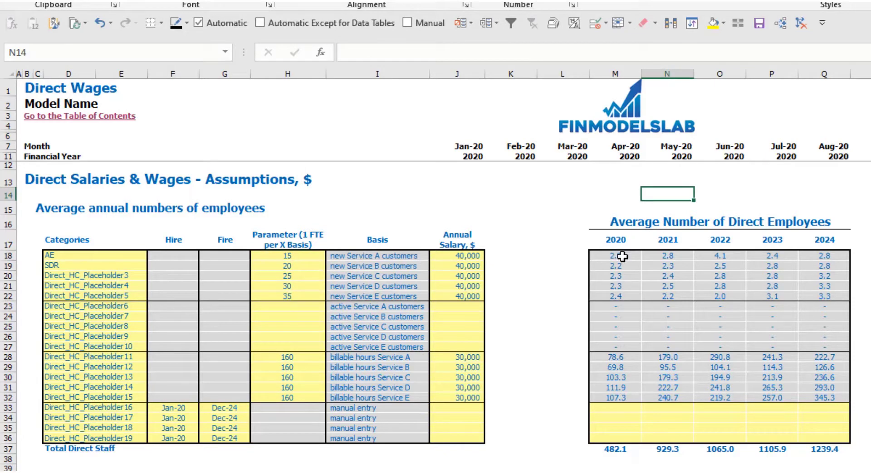
# - Review AE's average employee numbers for 2020 to 2024 and set AE's annual salary to 25,000
pyautogui.moveTo(621, 257); pyautogui.dragTo(831, 256)
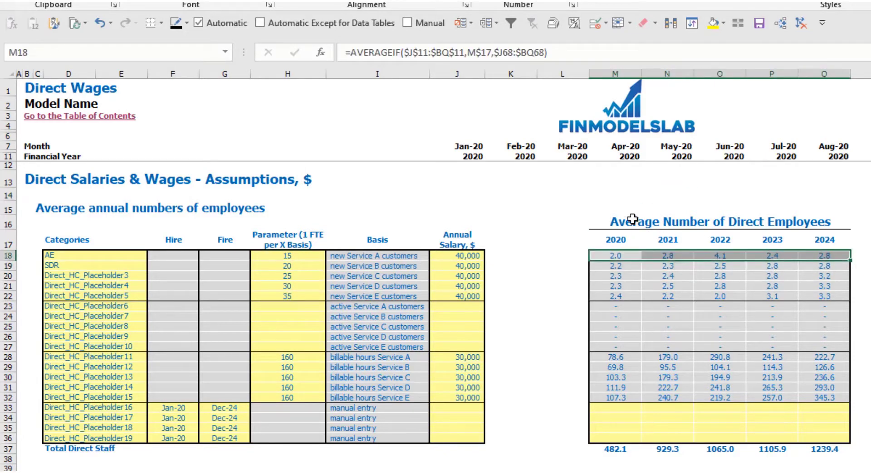
pyautogui.click(506, 209)
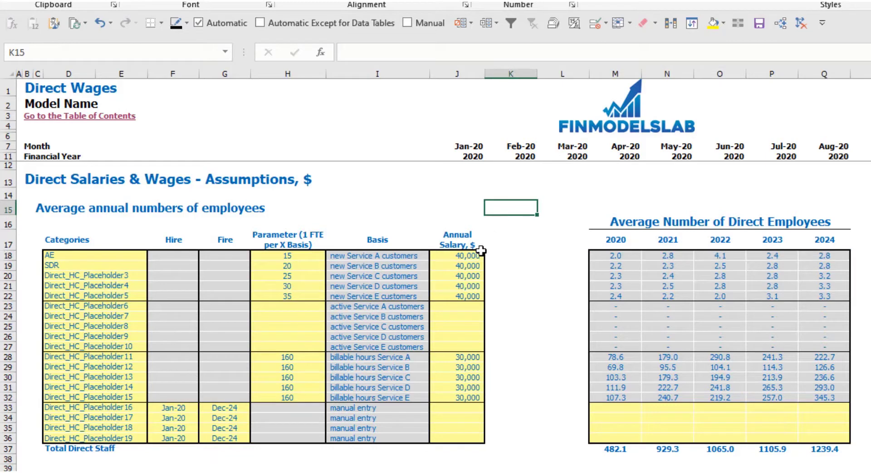
pyautogui.click(471, 256)
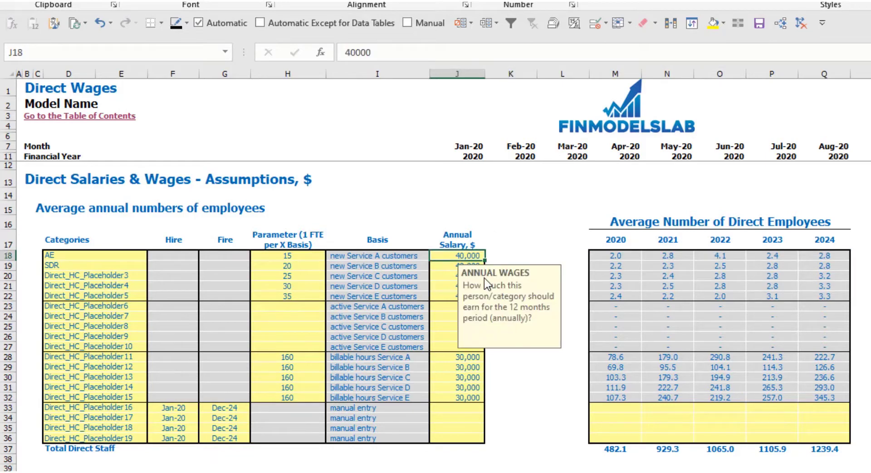
pyautogui.write('25,00')
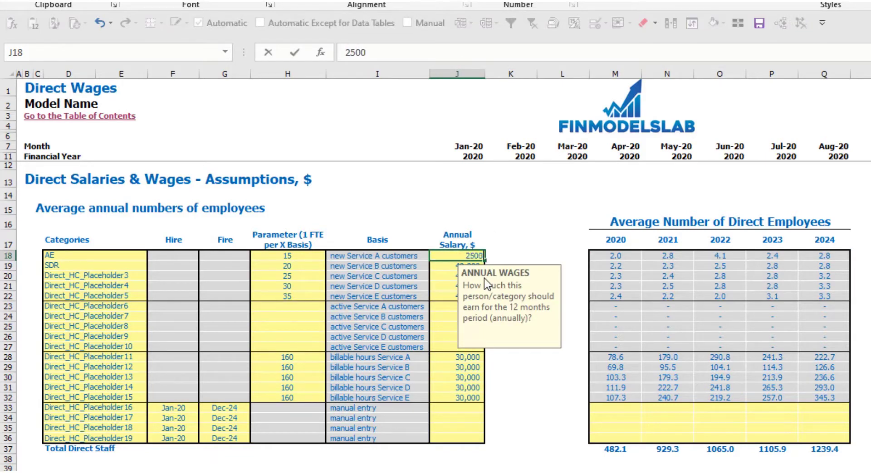
pyautogui.write('0')
pyautogui.press('Return')
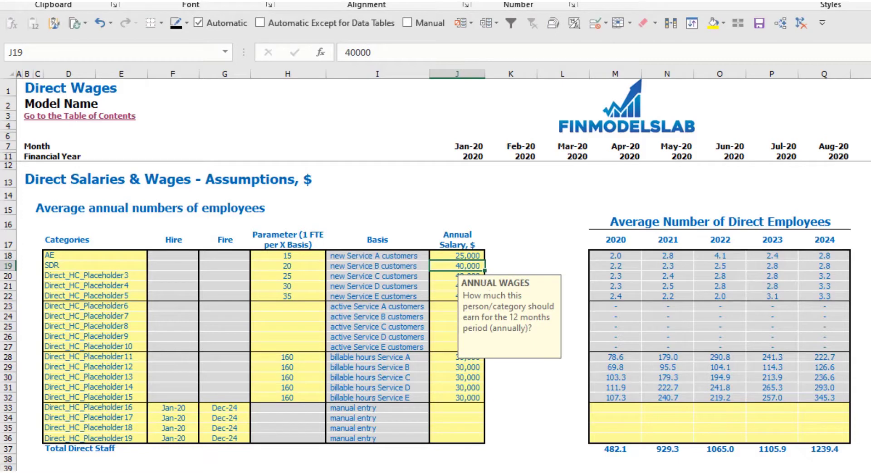
# - Set AE's annual salary raise to 5% in 2021, 4% in 2022, 3% in 2023 and 2% in 2024
pyautogui.click(869, 256)
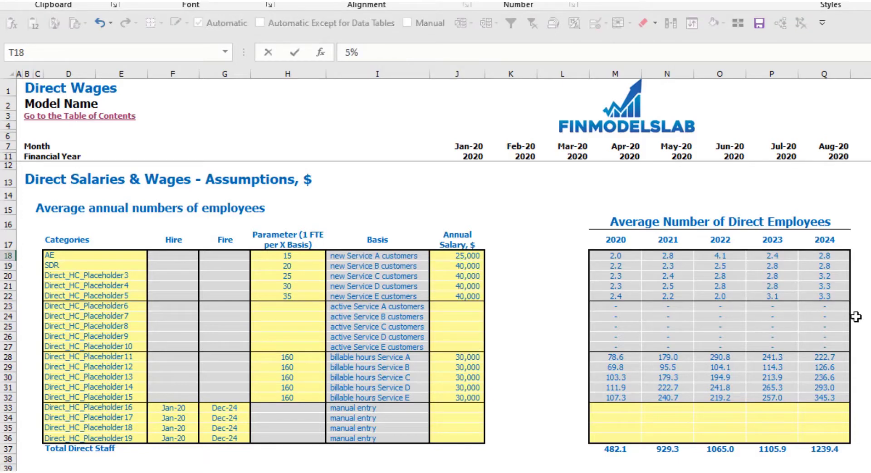
pyautogui.press('Right')
pyautogui.press('Right')
pyautogui.press('Right')
pyautogui.press('Right')
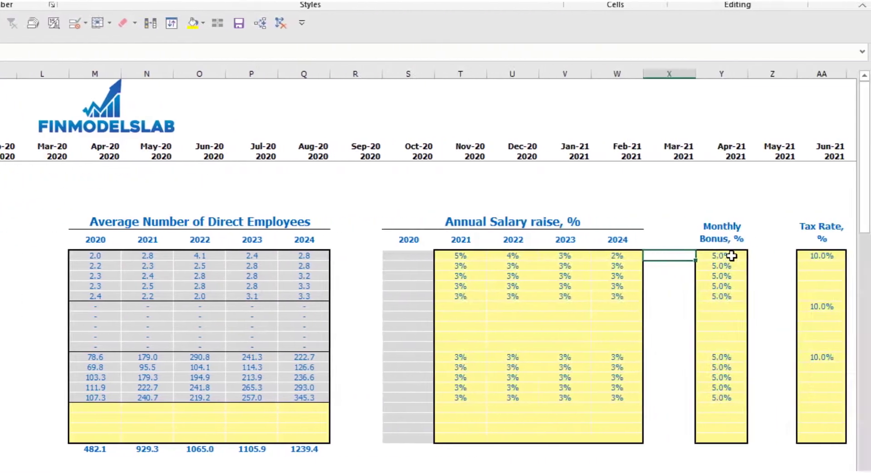
# - Set AE's monthly bonus to 10% and its tax rate to 12%
pyautogui.click(731, 256)
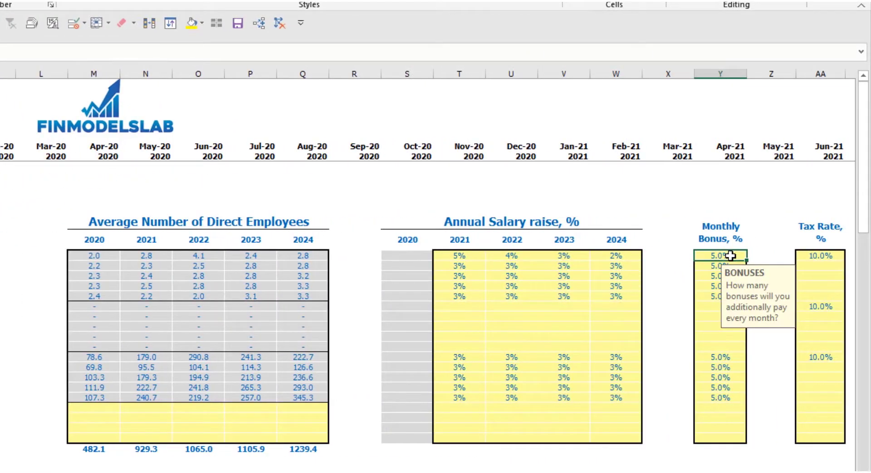
pyautogui.write('10')
pyautogui.hotkey('ctrl', 'Return')
pyautogui.click(813, 253)
pyautogui.write('12')
pyautogui.press('Return')
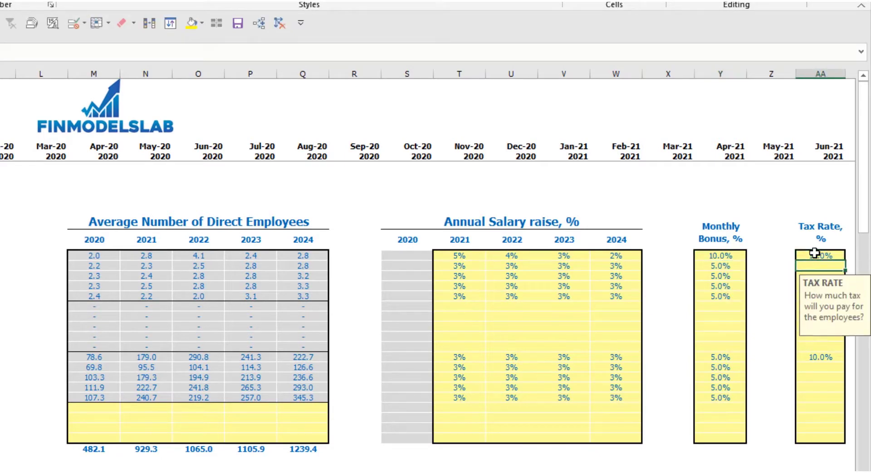
# - Clear AE's monthly bonus and tax rate
pyautogui.click(722, 258)
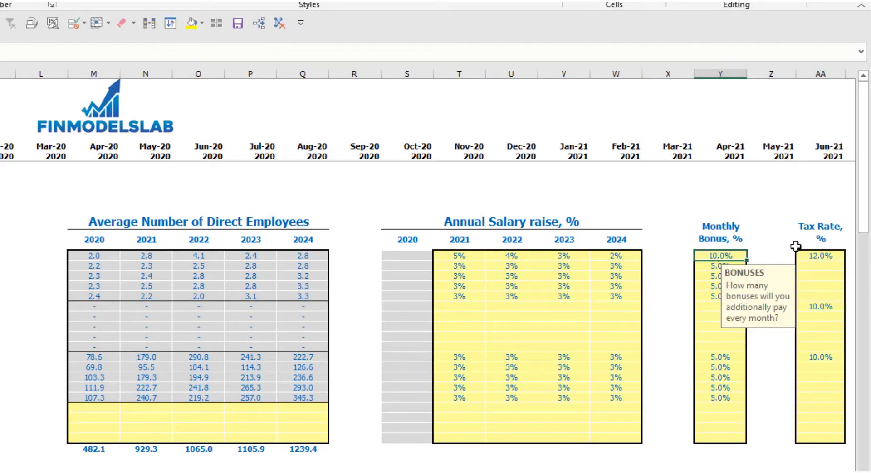
pyautogui.press('Delete')
pyautogui.click(810, 255)
pyautogui.press('Delete')
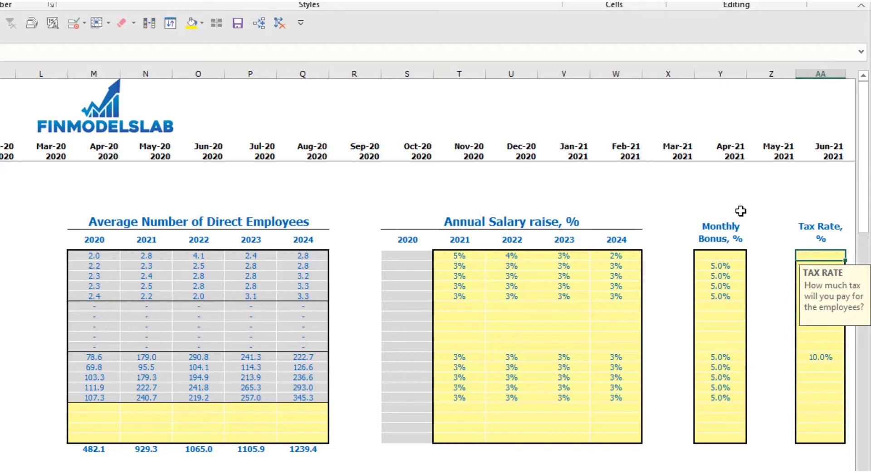
# - Examine the annual base salaries, total direct staff numbers, and monthly salary, bonus and tax calculations beneath the direct wages assumptions
pyautogui.moveTo(94, 469); pyautogui.dragTo(303, 470)
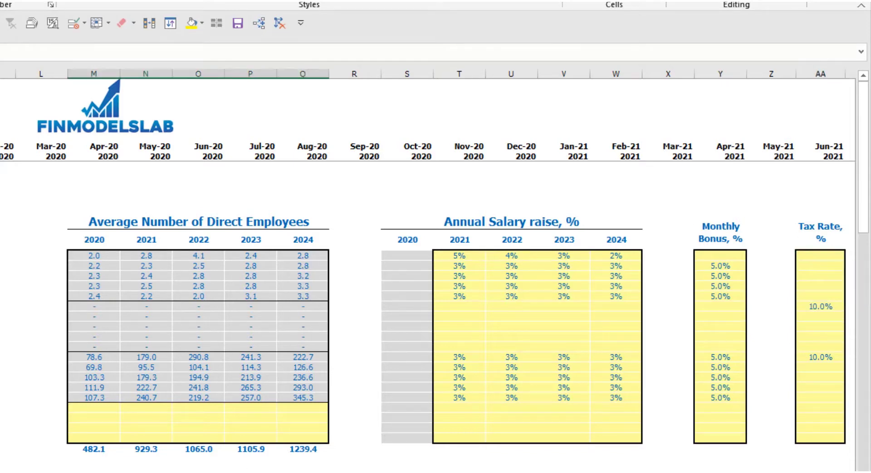
pyautogui.click(459, 469)
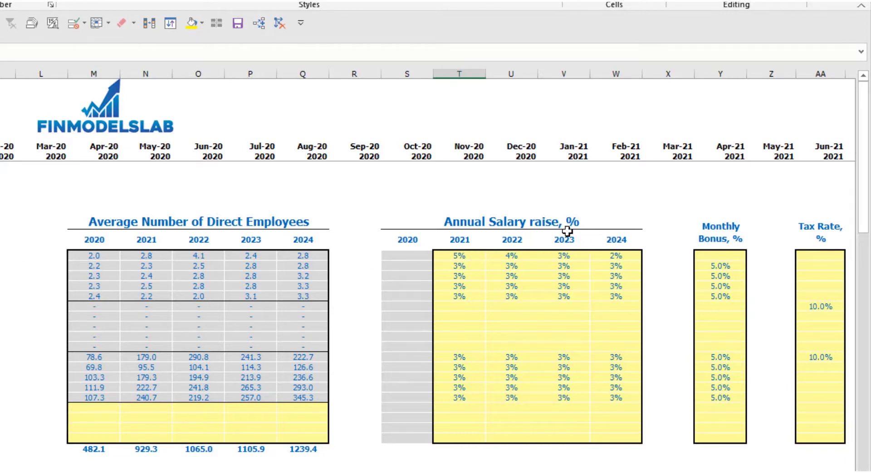
pyautogui.scroll(-4, 557, 256)
pyautogui.scroll(-10, 426, 318)
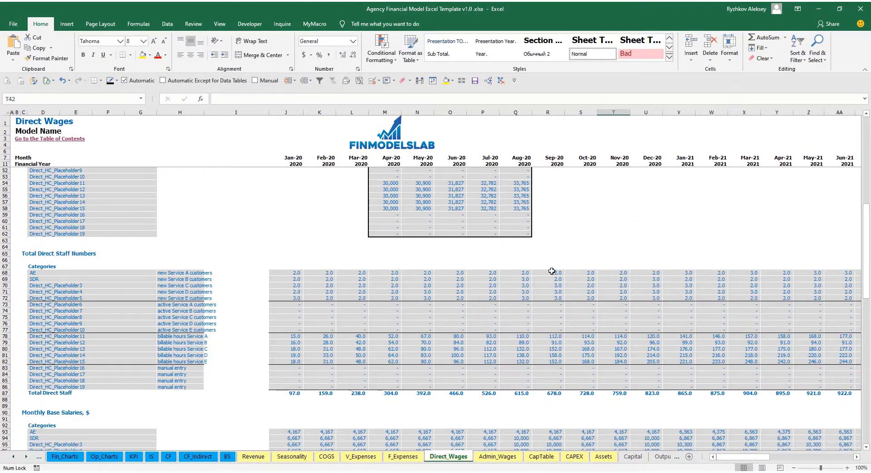
pyautogui.scroll(-7, 313, 312)
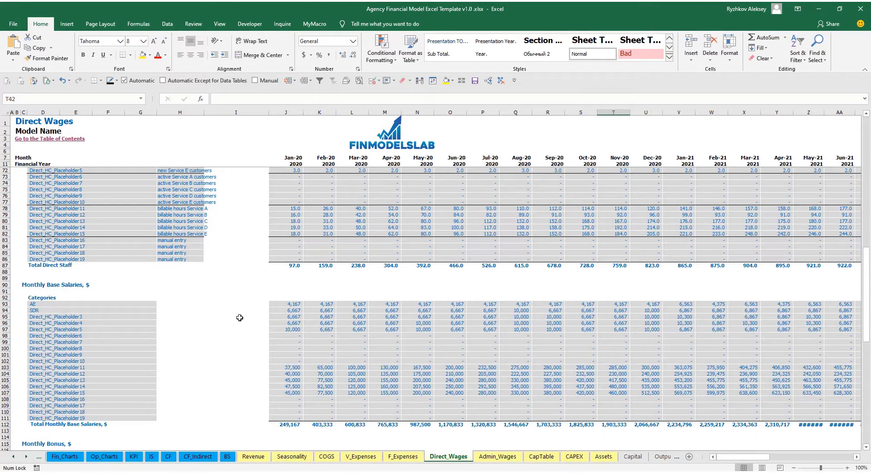
pyautogui.scroll(-10, 411, 341)
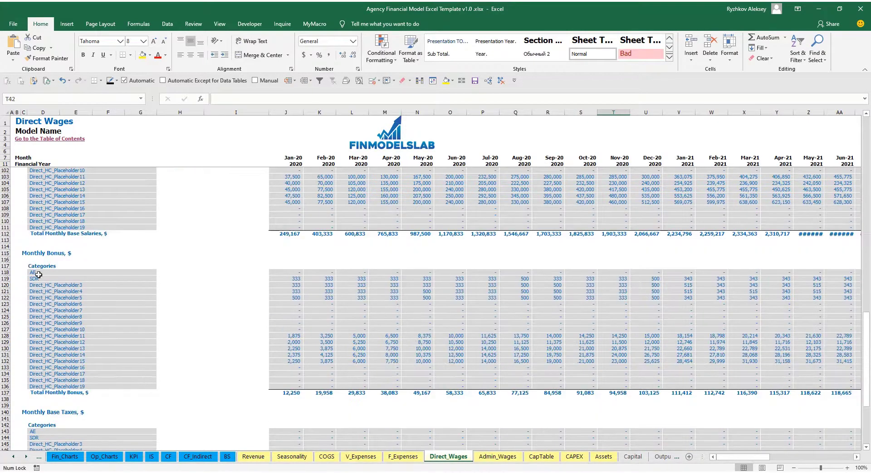
pyautogui.scroll(-7, 175, 334)
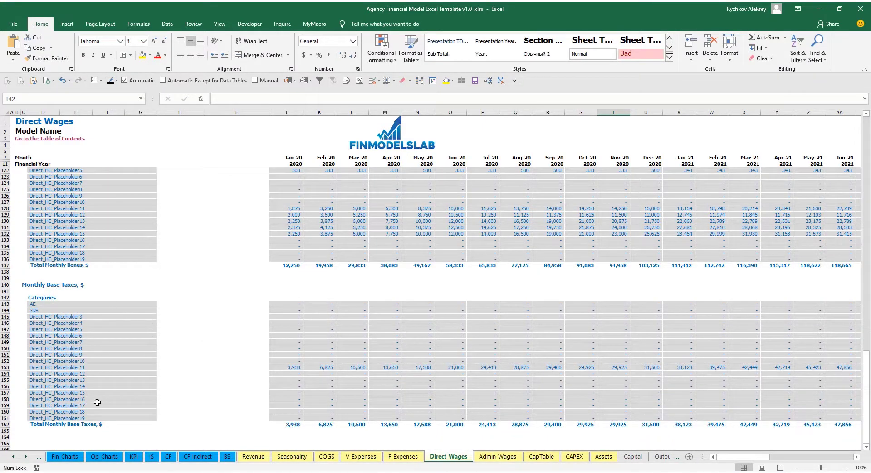
pyautogui.scroll(20, 406, 310)
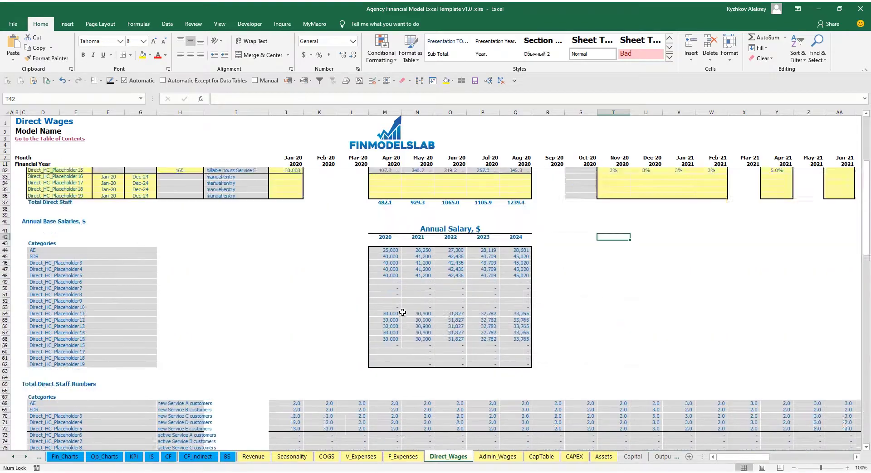
# - Rename the first direct staff category based on active customers, for Service A, as Cust Success
pyautogui.moveTo(5, 258); pyautogui.dragTo(4, 284)
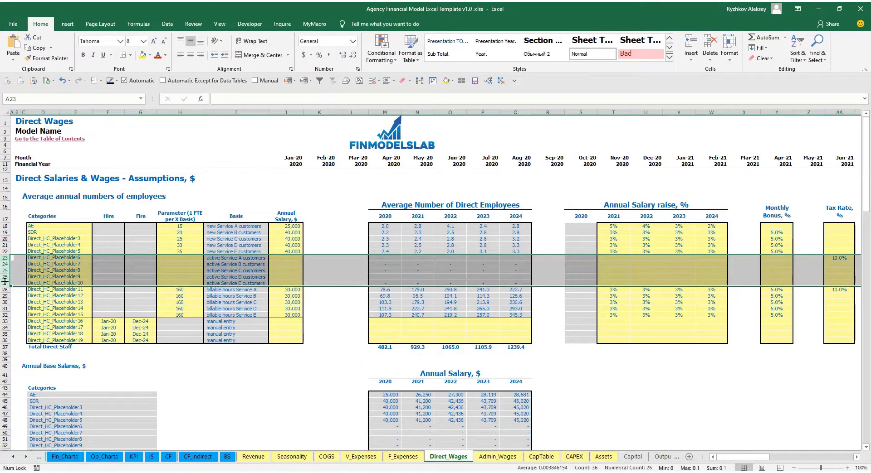
pyautogui.click(236, 261)
pyautogui.click(73, 258)
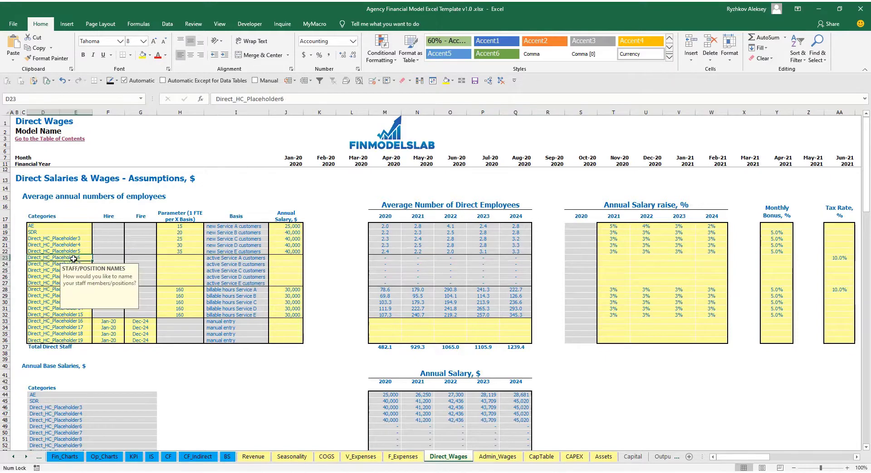
pyautogui.write('Cust S')
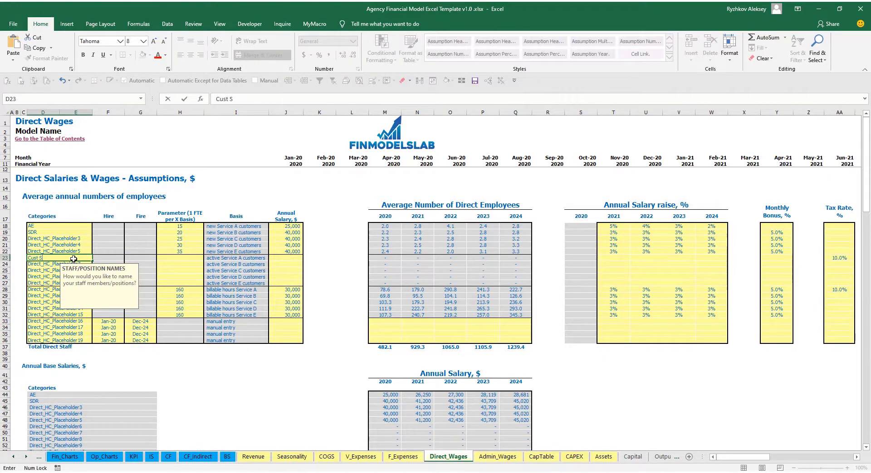
pyautogui.write('uccess')
pyautogui.press('Return')
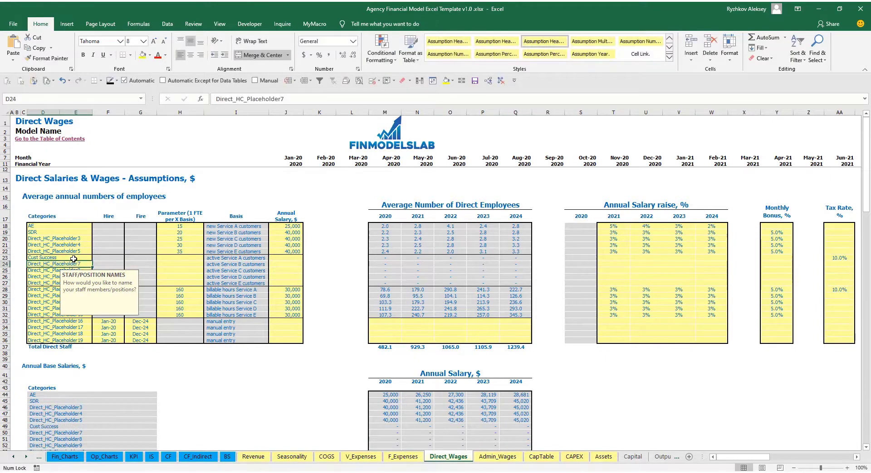
# - Set Cust Success to 20 active Service A customers per FTE with an annual salary of 3,000
pyautogui.click(162, 257)
pyautogui.write('20')
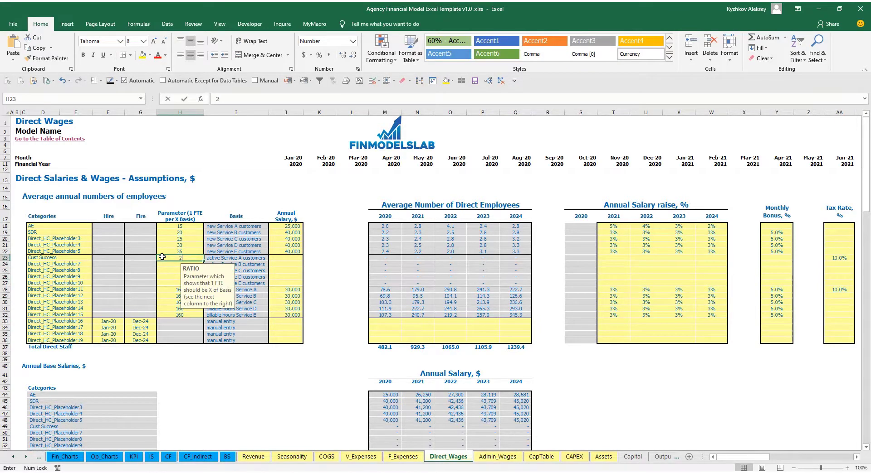
pyautogui.press('Return')
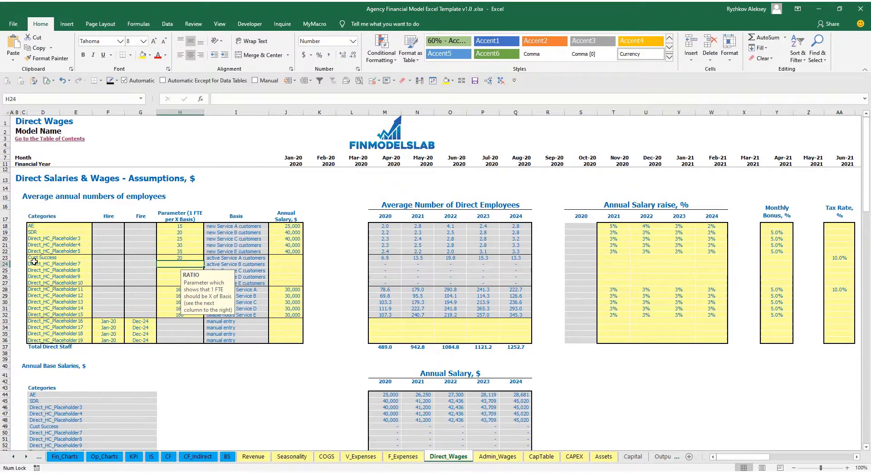
pyautogui.click(293, 257)
pyautogui.write('3,0')
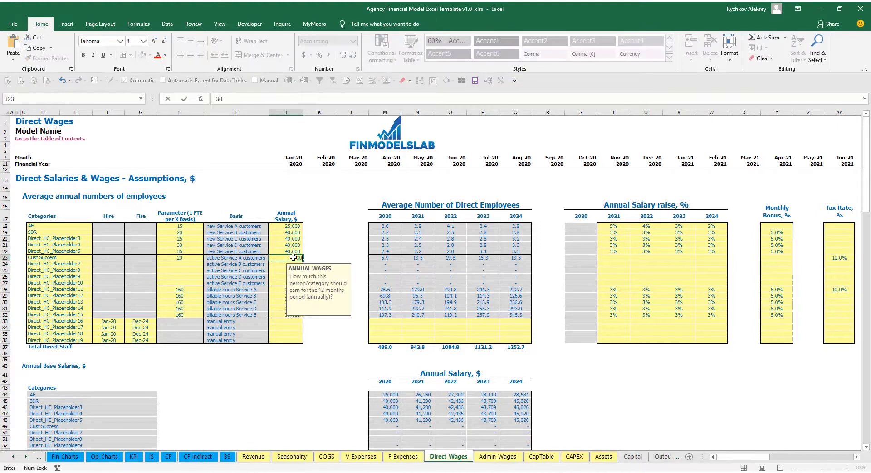
pyautogui.write('00')
pyautogui.press('Return')
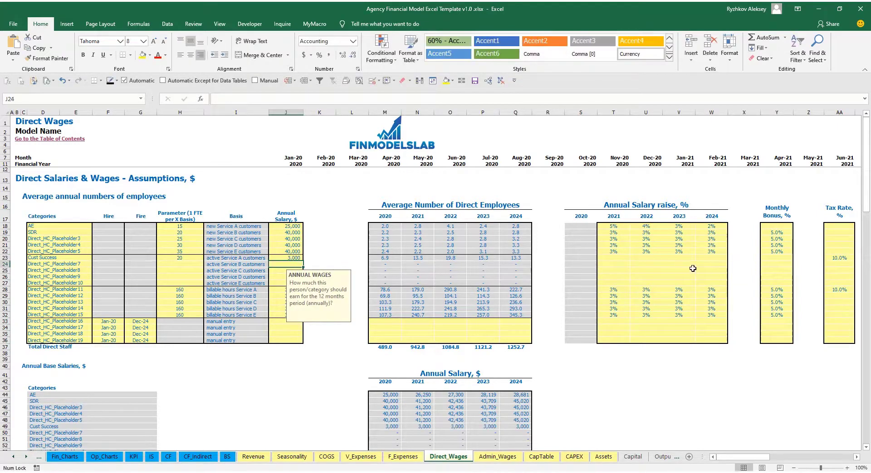
# - Copy the 3% annual salary raise from the row above into Cust Success for 2021 to 2024
pyautogui.click(613, 251)
pyautogui.hotkey('ctrl', 'c')
pyautogui.moveTo(613, 258); pyautogui.dragTo(701, 257)
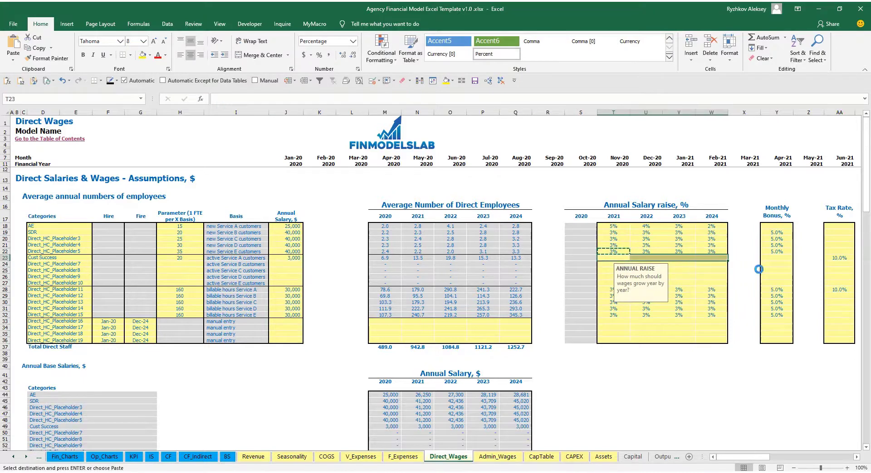
pyautogui.press('Return')
# - Set Cust Success's monthly bonus to 5% and its tax rate to 12%
pyautogui.click(776, 257)
pyautogui.write('5')
pyautogui.press('Tab')
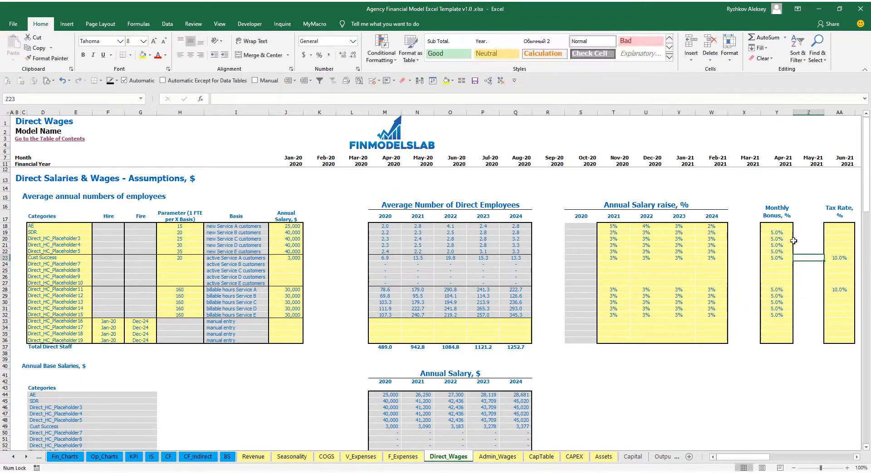
pyautogui.click(834, 256)
pyautogui.write('12')
pyautogui.press('Return')
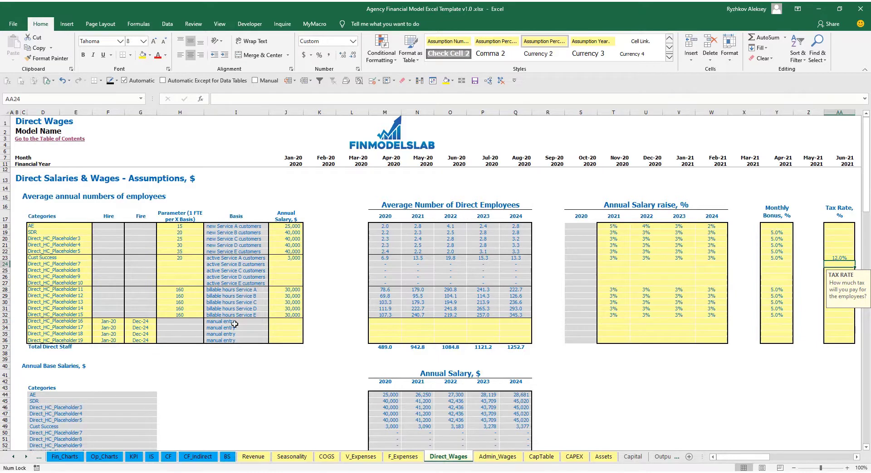
# - Rename the direct staff category based on billable hours for Service A as Engineer
pyautogui.click(183, 291)
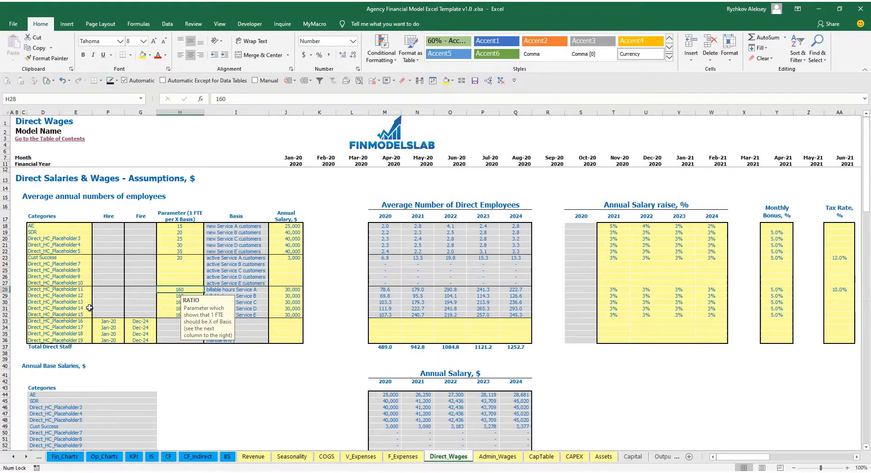
pyautogui.click(77, 290)
pyautogui.write('Engineer')
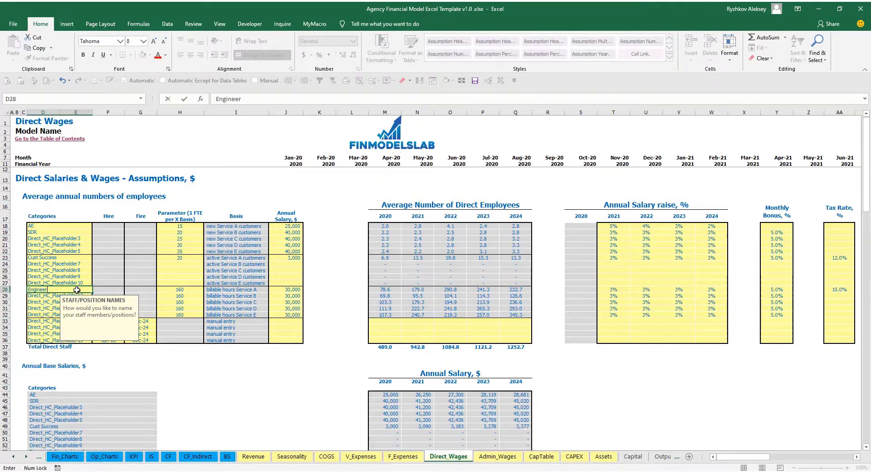
pyautogui.press('Return')
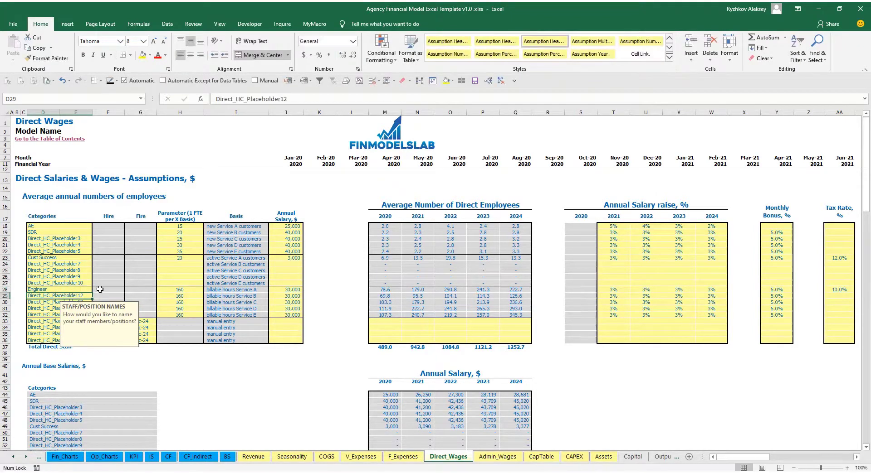
# - Review Engineer's billable hours parameter per FTE and its annual salary
pyautogui.click(181, 296)
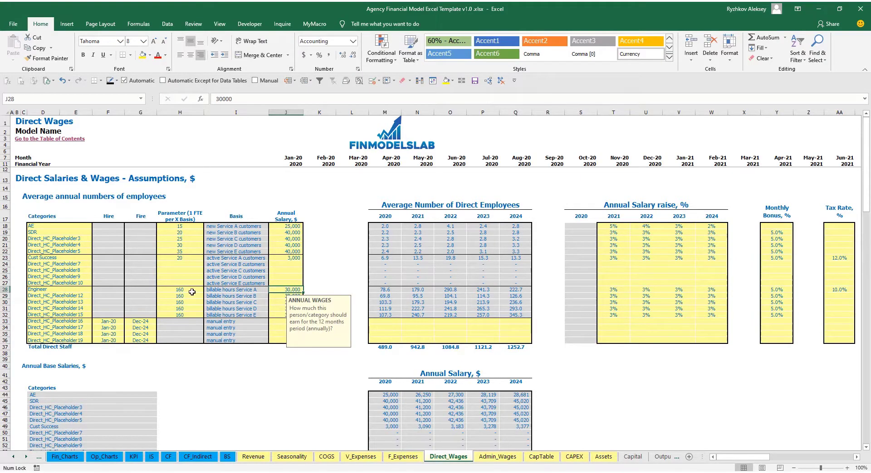
pyautogui.click(190, 290)
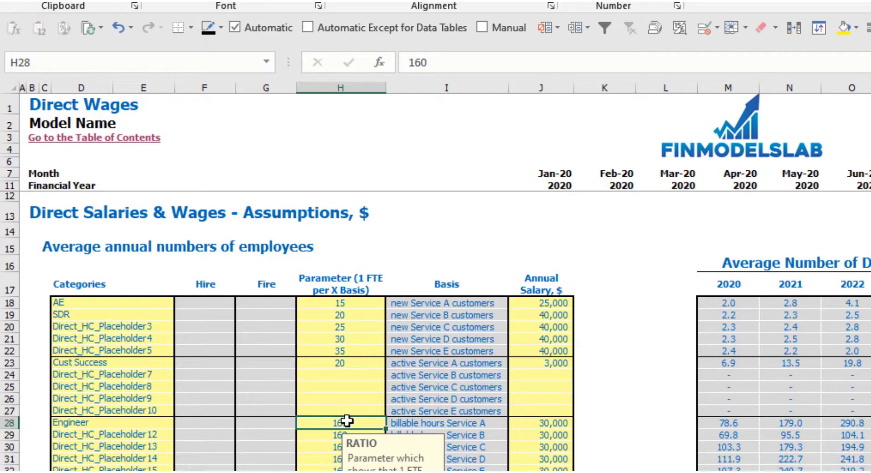
pyautogui.click(552, 426)
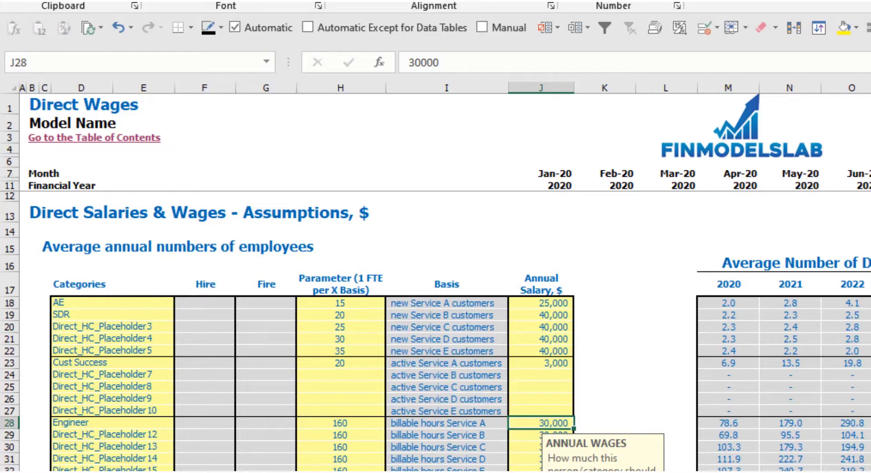
# - Rename the first manual-entry direct staff category, Direct_HC_Placeholder16, as Manager
pyautogui.click(446, 472)
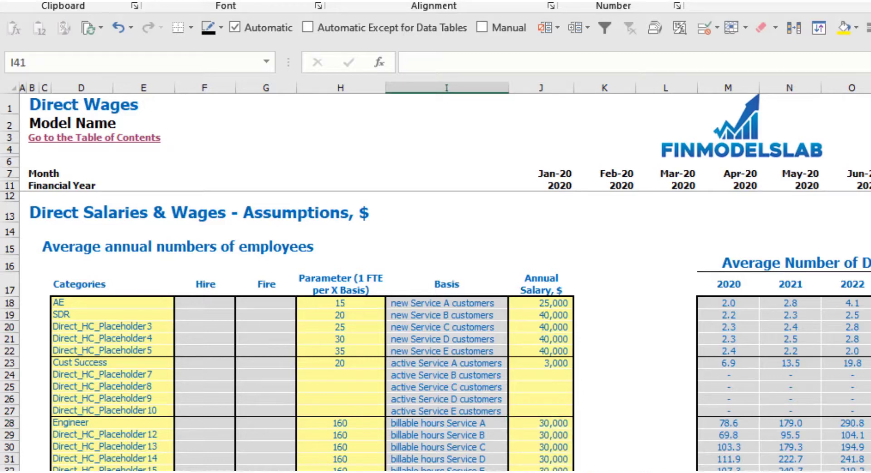
pyautogui.hotkey('shift', 'space')
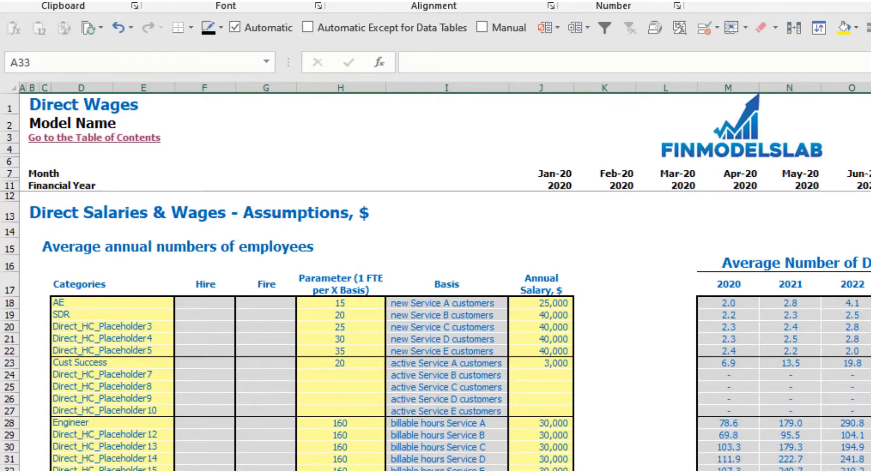
pyautogui.click(122, 470)
pyautogui.write('Manager')
pyautogui.press('Return')
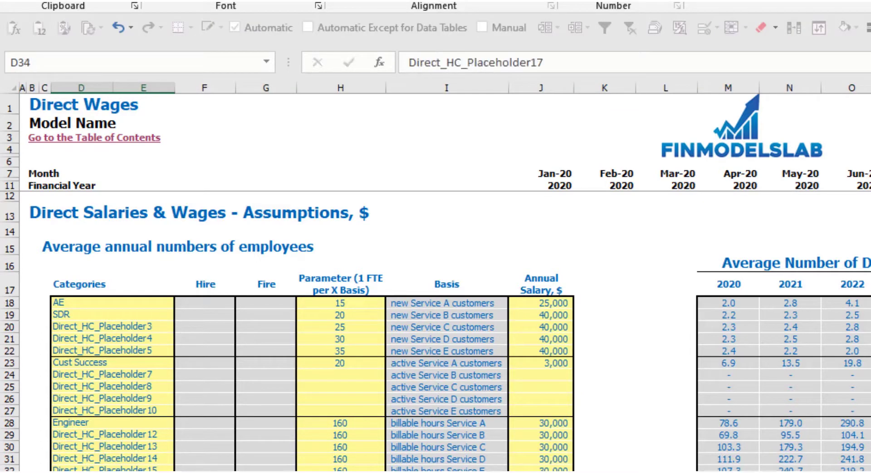
# - Set Manager's hire date to Mar-20 and its annual salary to 50,000
pyautogui.press('Up')
pyautogui.press('Right')
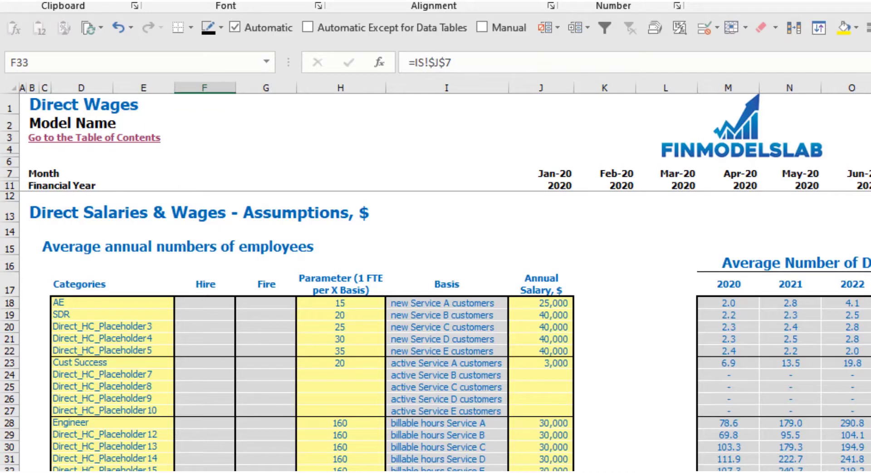
pyautogui.press('Down')
pyautogui.press('Down')
pyautogui.press('Down')
pyautogui.press('Down')
pyautogui.press('Down')
pyautogui.press('Down')
pyautogui.press('Down')
pyautogui.press('Right')
pyautogui.press('Right')
pyautogui.press('Right')
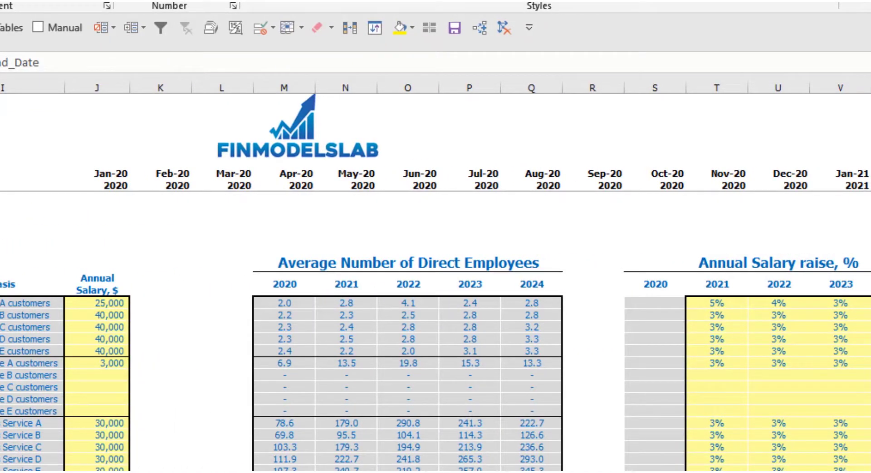
pyautogui.press('Right')
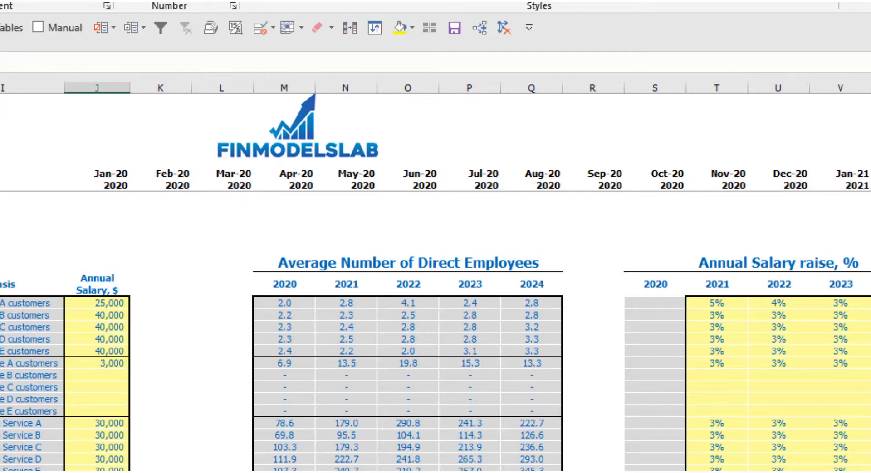
pyautogui.press('F2')
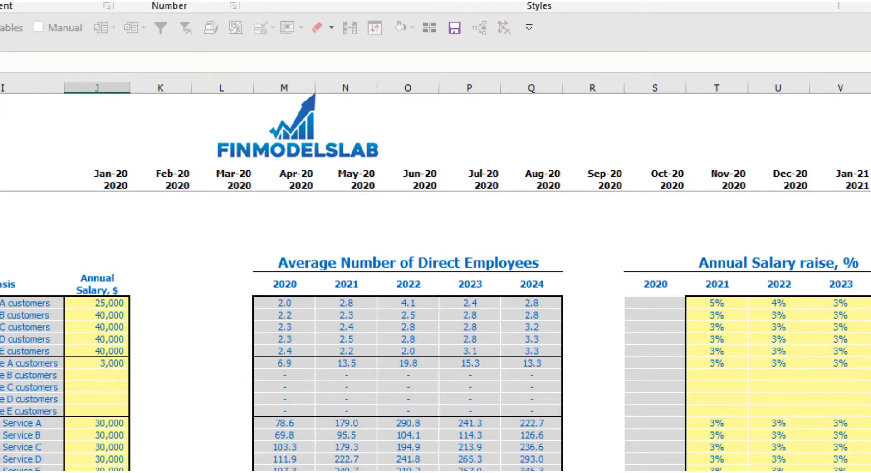
pyautogui.press('Escape')
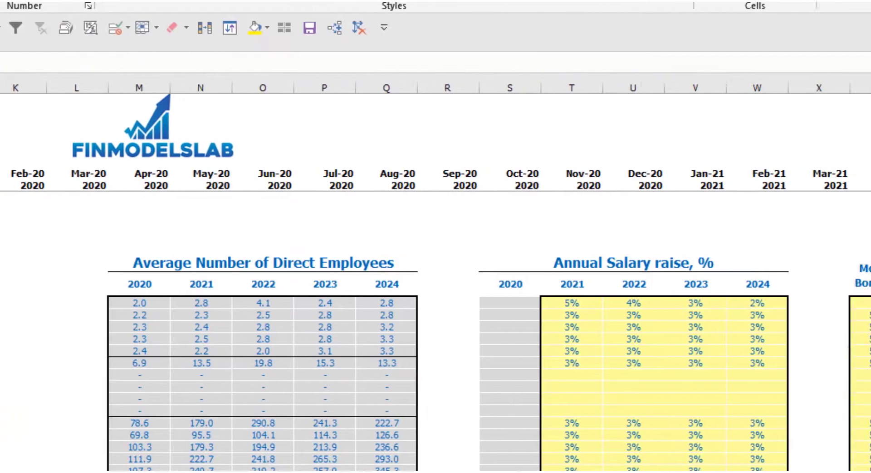
# - Enter an average of 1 Manager employee for each year from 2020 to 2024
pyautogui.write('1')
pyautogui.press('Right')
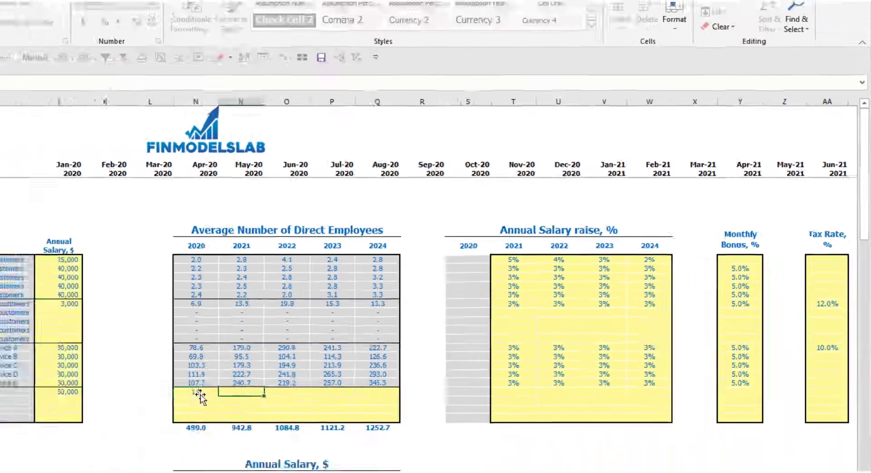
pyautogui.write('1')
pyautogui.press('Right')
pyautogui.write('1')
pyautogui.press('Right')
pyautogui.write('1')
pyautogui.press('Right')
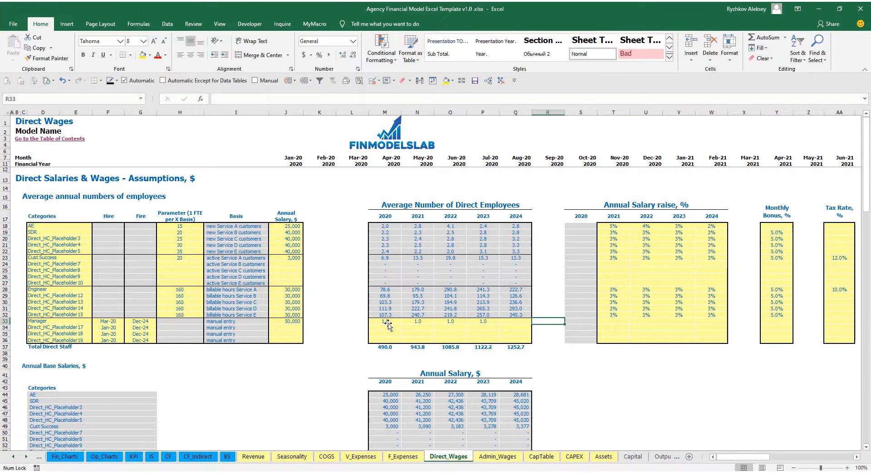
pyautogui.write('1')
# - Change the average number of Managers to 2 for 2021, 3 for 2022, 4 for 2023 and 5 for 2024
pyautogui.press('Left')
pyautogui.press('Left')
pyautogui.press('Left')
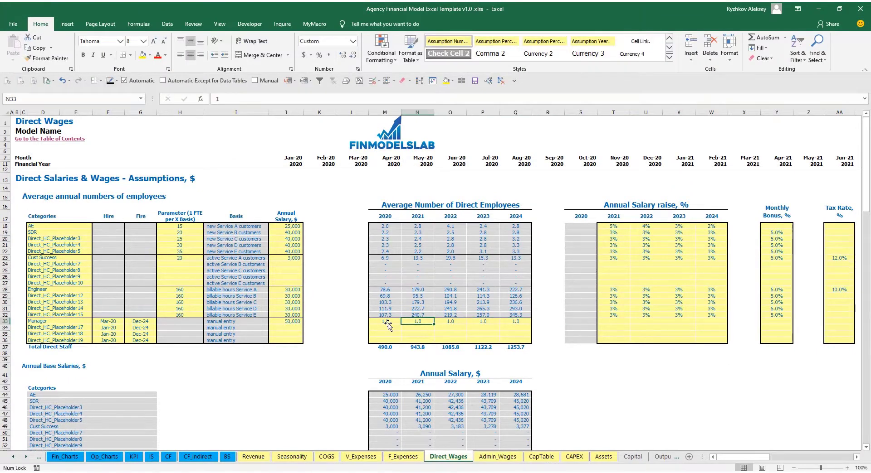
pyautogui.write('1')
pyautogui.press('BackSpace')
pyautogui.write('2')
pyautogui.press('Right')
pyautogui.write('1')
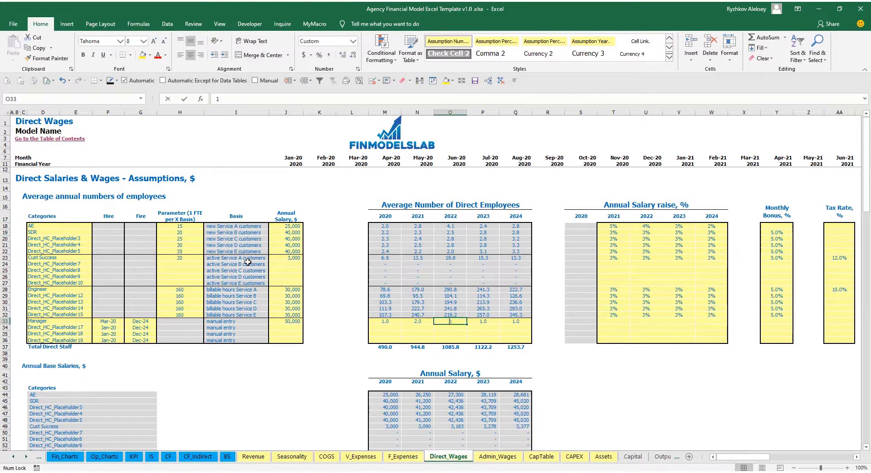
pyautogui.press('BackSpace')
pyautogui.write('3')
pyautogui.press('Right')
pyautogui.write('4')
pyautogui.press('Right')
pyautogui.write('5')
pyautogui.press('Right')
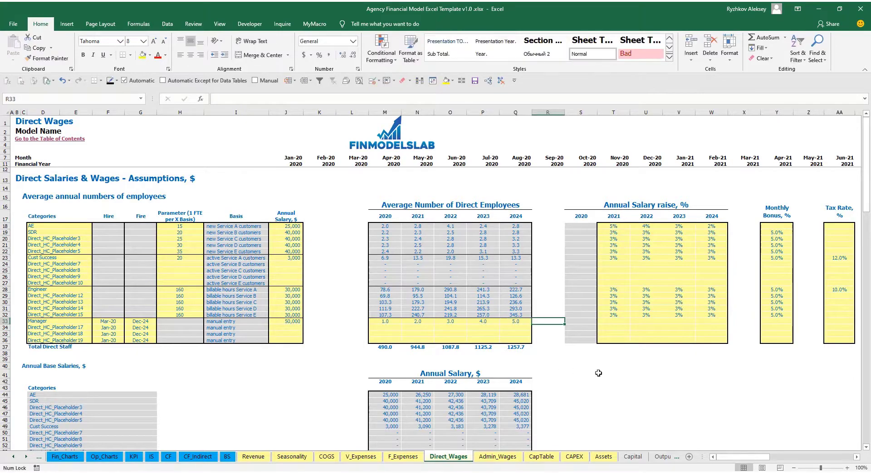
# - Review Manager's monthly headcount in Total Direct Staff Numbers, starting at the hire month and following it across the later years
pyautogui.scroll(-15, 447, 343)
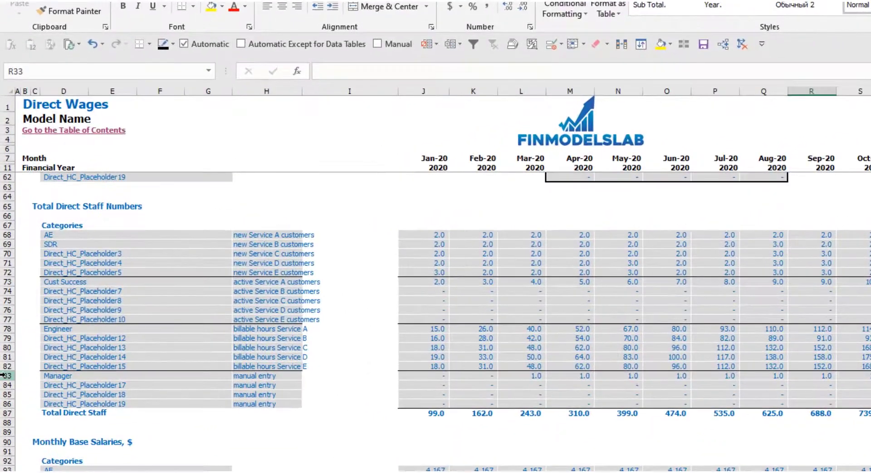
pyautogui.click(13, 365)
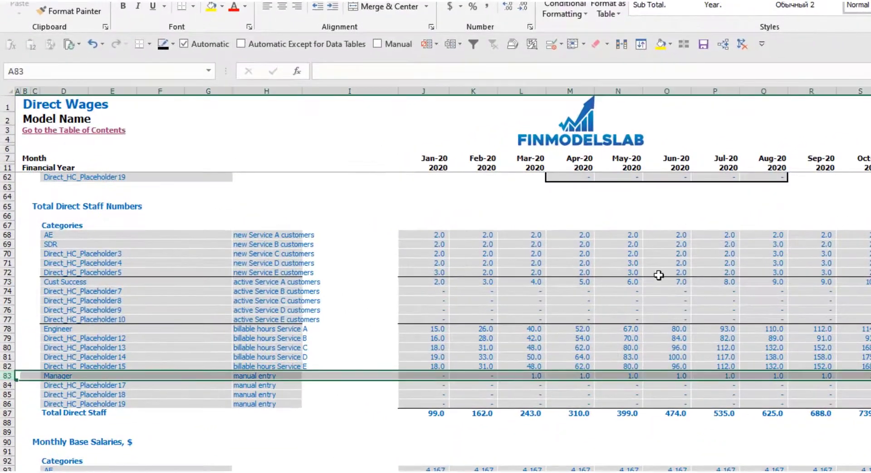
pyautogui.click(541, 375)
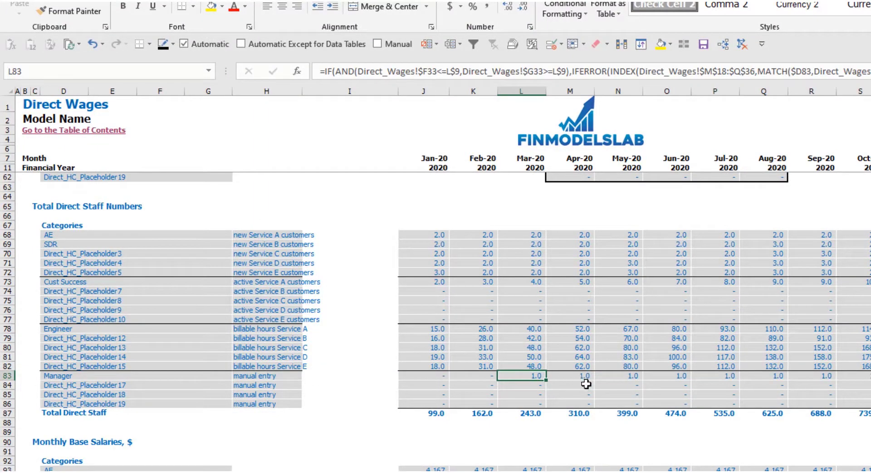
pyautogui.click(870, 385)
pyautogui.press('Up')
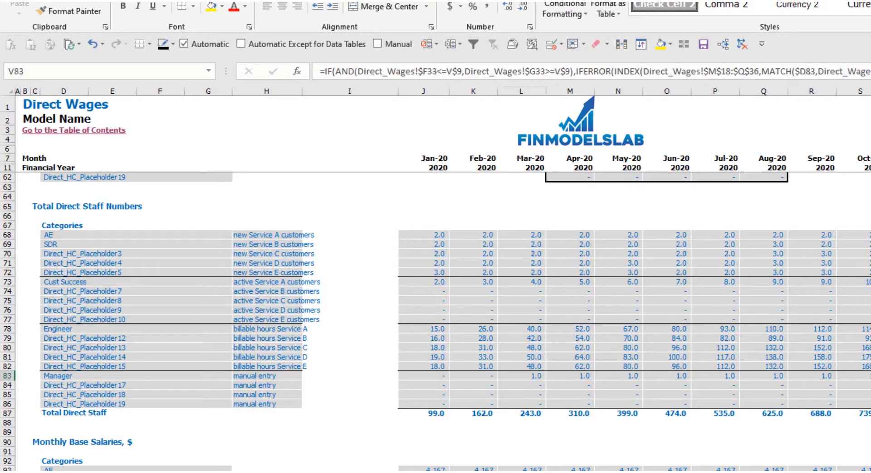
pyautogui.press('Right')
pyautogui.press('Right')
pyautogui.press('Right')
pyautogui.press('Right')
pyautogui.press('Right')
pyautogui.press('Right')
pyautogui.press('Right')
pyautogui.press('Right')
pyautogui.press('Right')
pyautogui.press('Right')
pyautogui.press('Right')
pyautogui.press('Right')
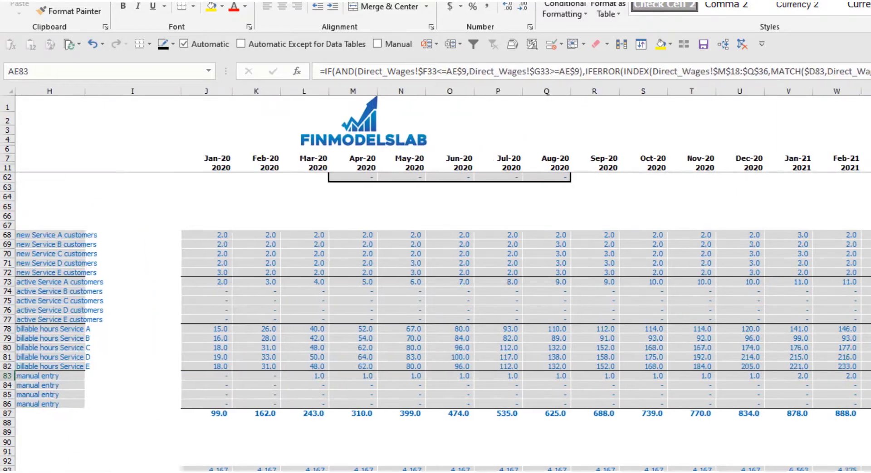
pyautogui.hscroll(1, 435, 282)
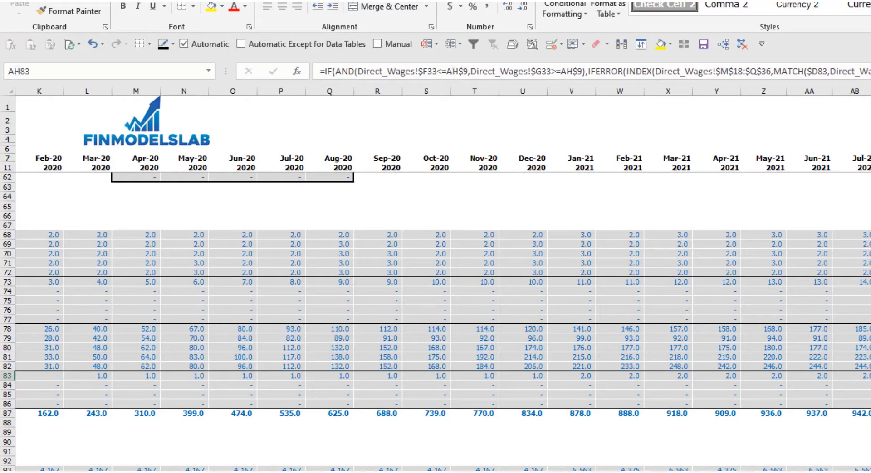
# - Expand the COGS breakdown on the Income Statement sheet and inspect the Direct Salary and Wages formula for Jan-20
pyautogui.hotkey('ctrl', 'pagedown')
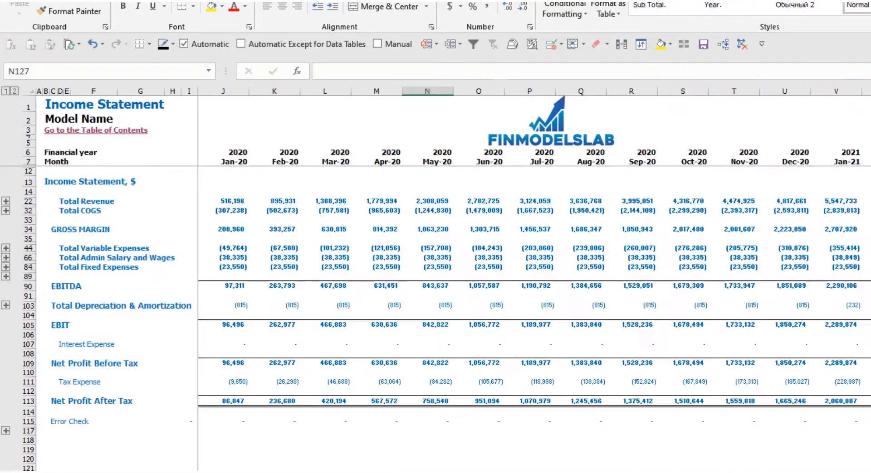
pyautogui.click(3, 213)
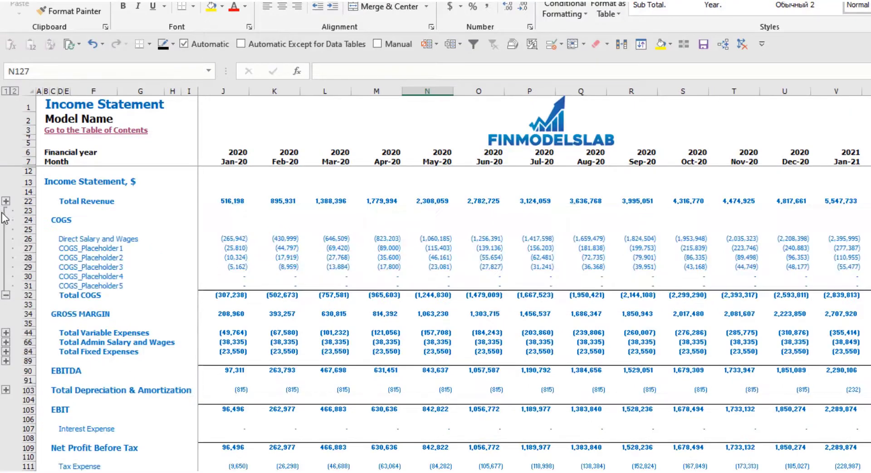
pyautogui.click(19, 239)
pyautogui.click(226, 241)
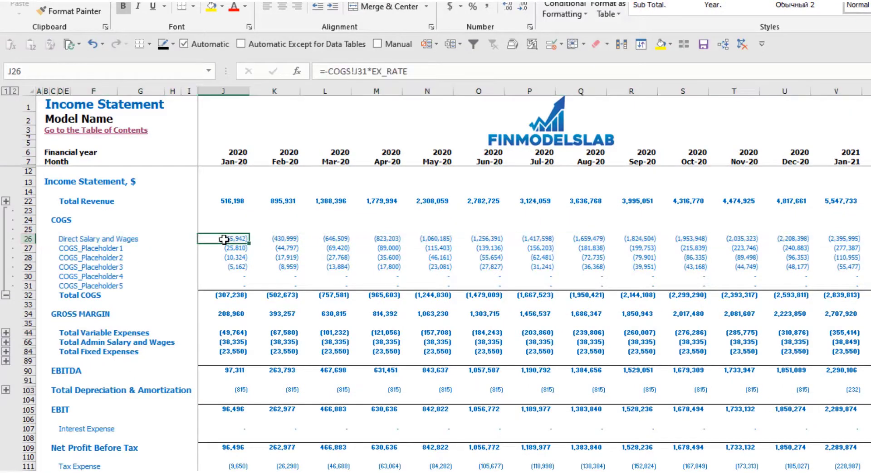
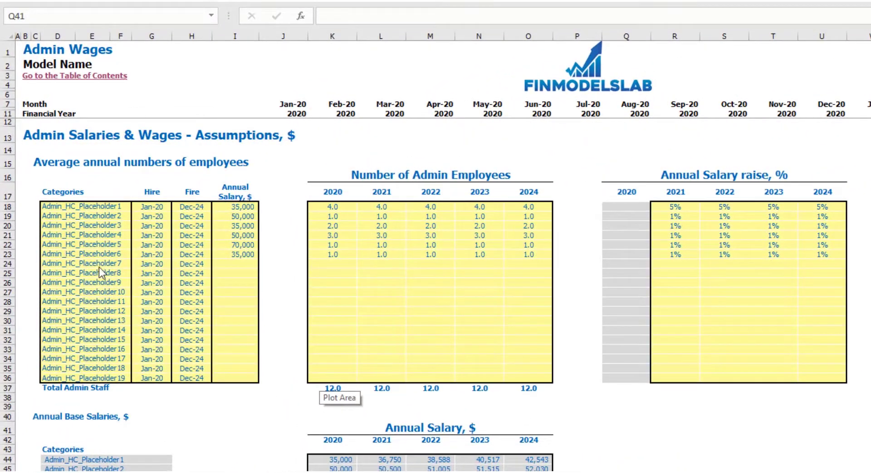
# - Rename the first admin staff category as managers and set its hire date to Feb-20
pyautogui.click(55, 208)
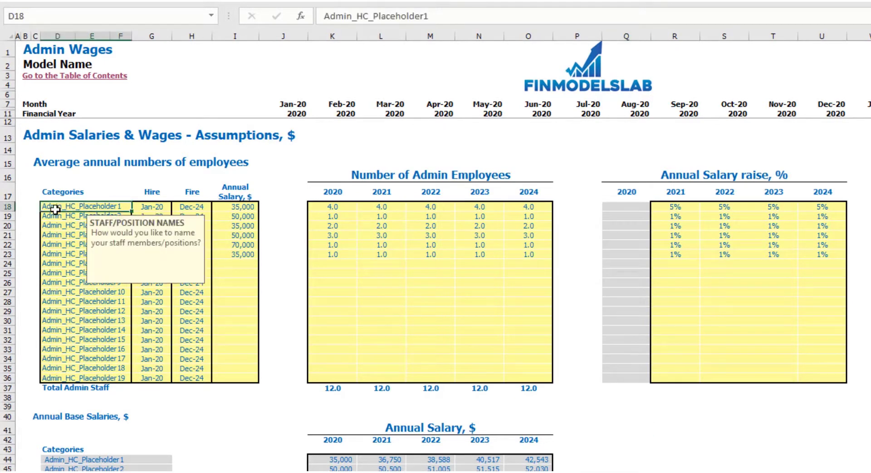
pyautogui.write('managers')
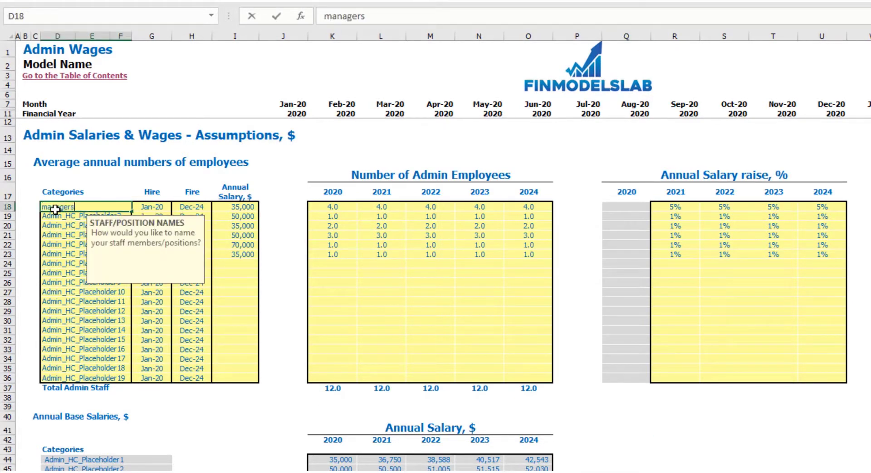
pyautogui.press('Return')
pyautogui.click(169, 207)
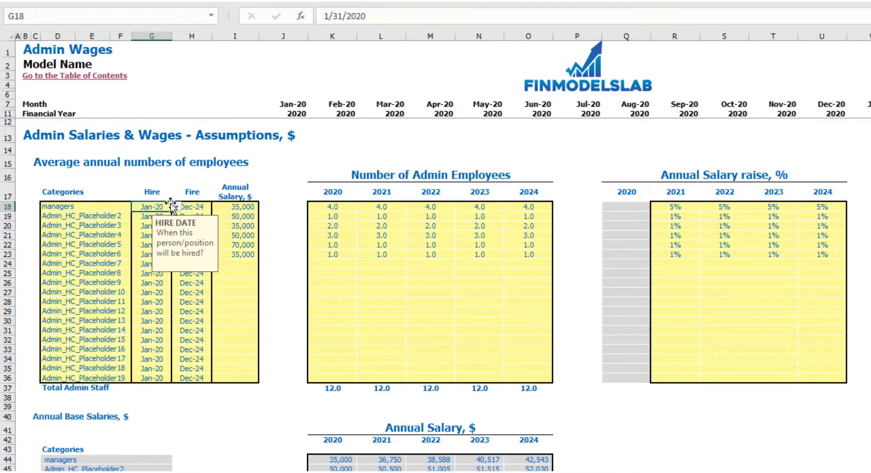
pyautogui.click(176, 207)
pyautogui.click(160, 228)
pyautogui.click(193, 205)
pyautogui.click(271, 165)
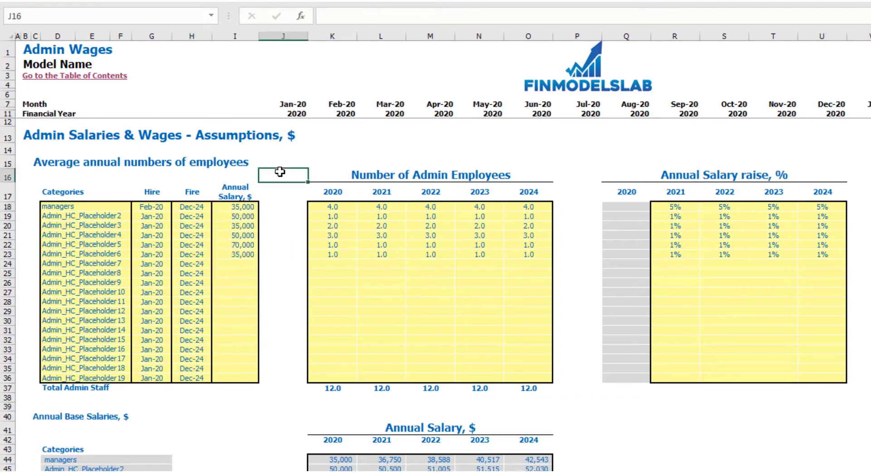
# - Set the annual salary for managers to 40,000
pyautogui.click(245, 208)
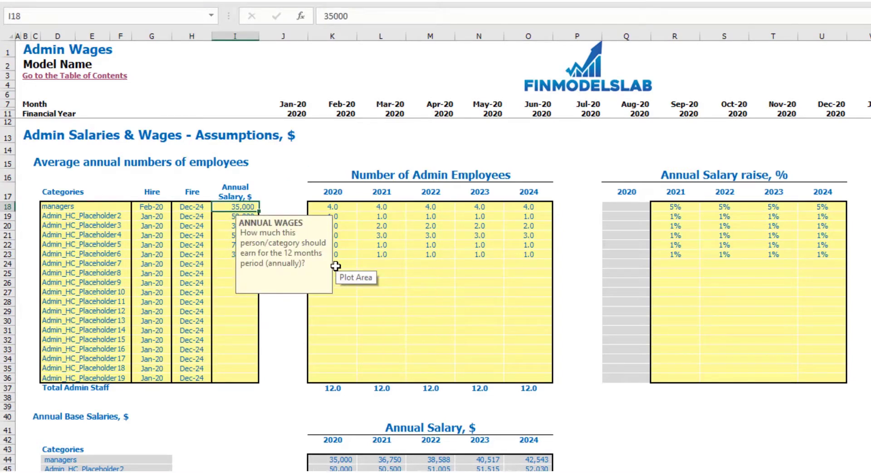
pyautogui.write('400')
pyautogui.press('Return')
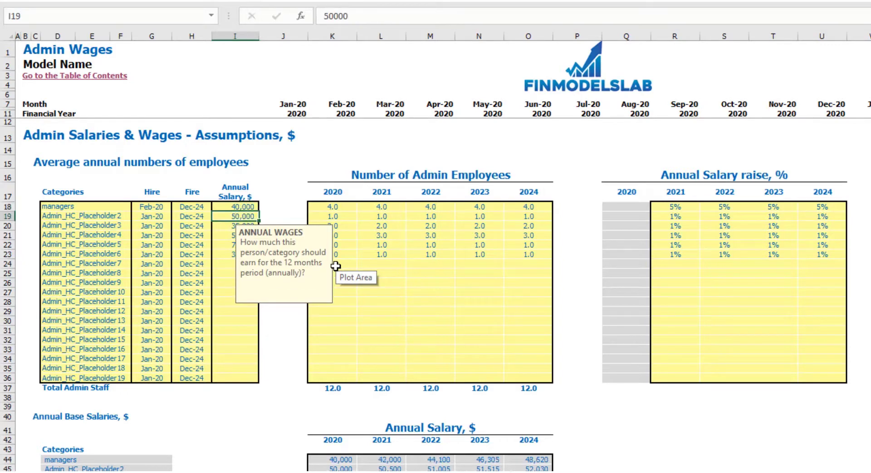
# - Set the number of managers to 1, 2, 3, 4 and 5 for 2020 through 2024
pyautogui.click(336, 207)
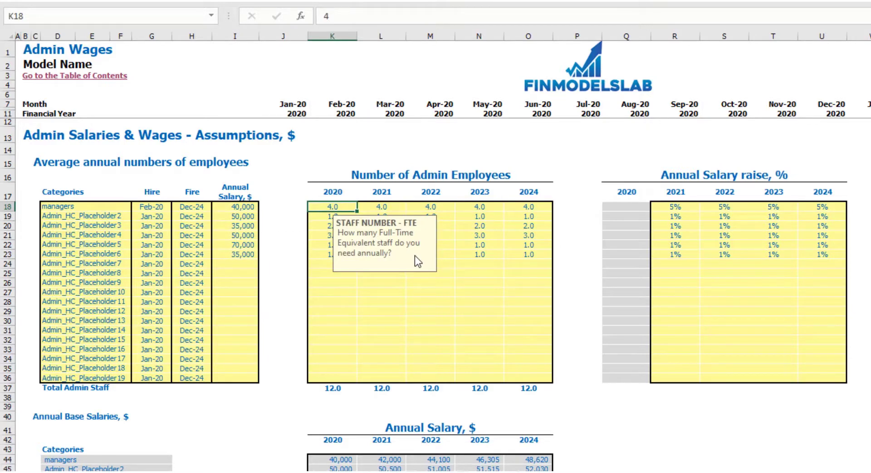
pyautogui.write('1')
pyautogui.press('Tab')
pyautogui.write('2')
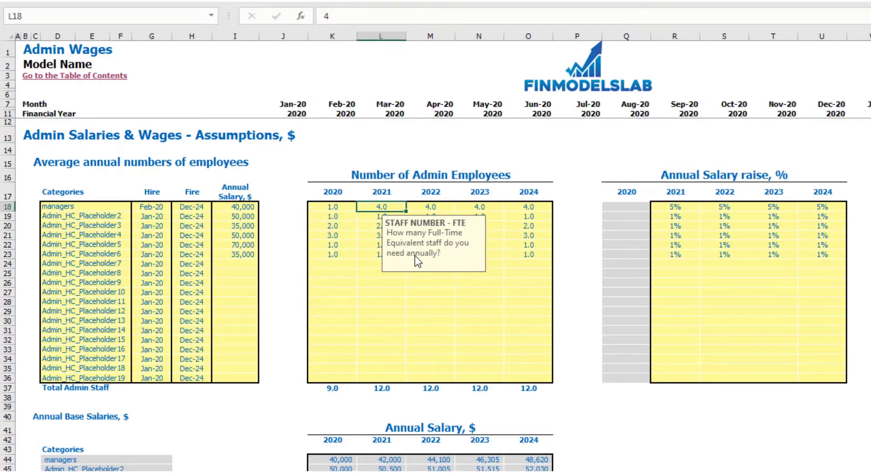
pyautogui.press('Tab')
pyautogui.write('3')
pyautogui.press('Tab')
pyautogui.press('Tab')
pyautogui.write('5')
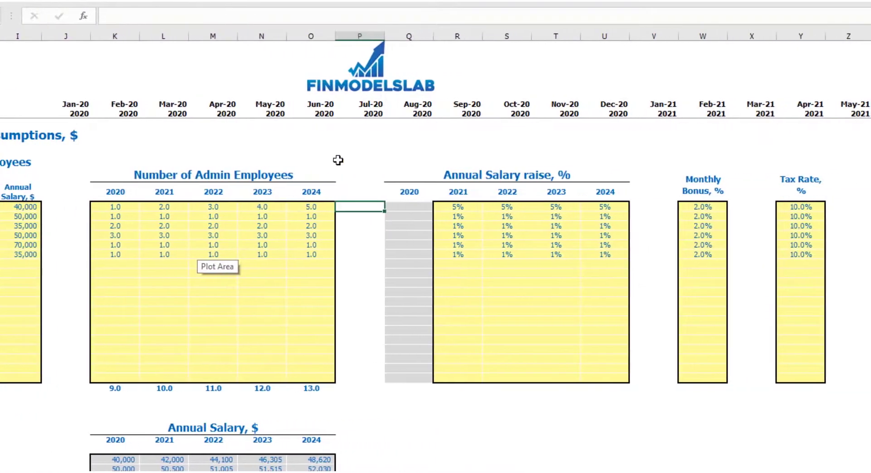
# - Set the managers' annual salary raise to 3%, 4%, 5% and 6% for 2021 through 2024
pyautogui.click(555, 162)
pyautogui.moveTo(459, 207); pyautogui.dragTo(607, 213)
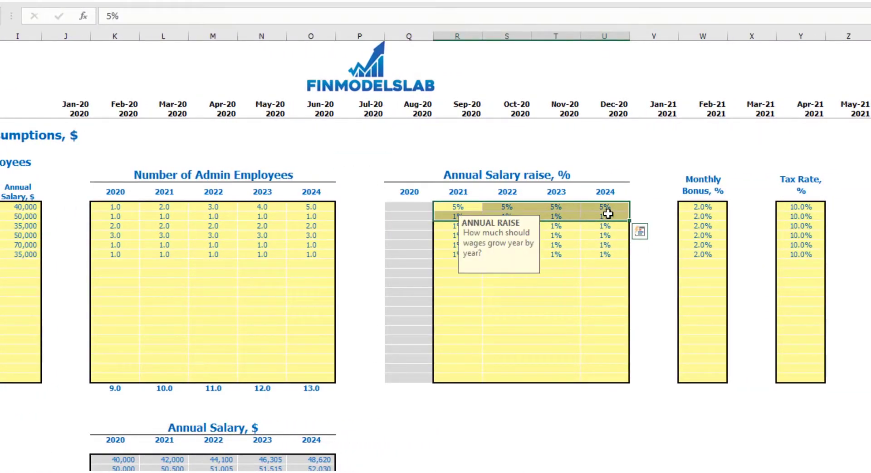
pyautogui.click(456, 205)
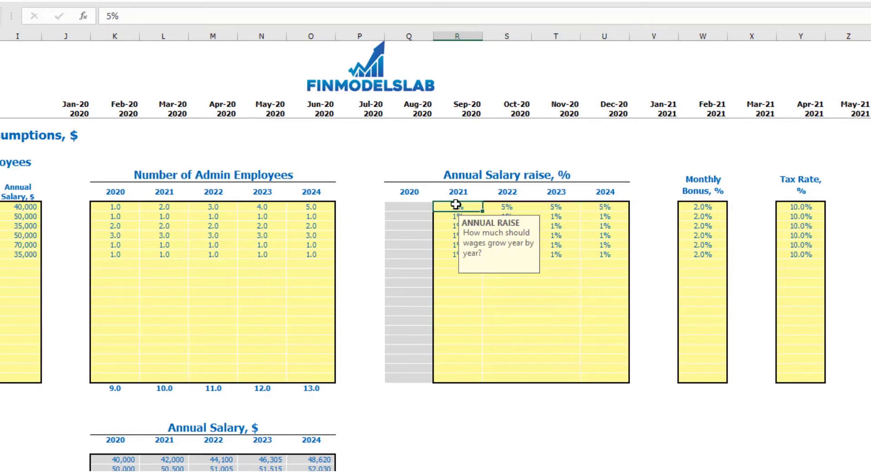
pyautogui.write('3')
pyautogui.press('Tab')
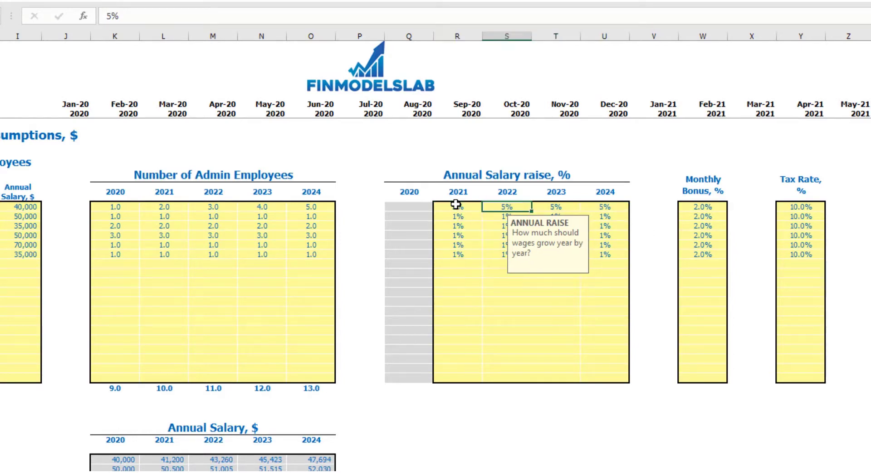
pyautogui.write('4')
pyautogui.press('Tab')
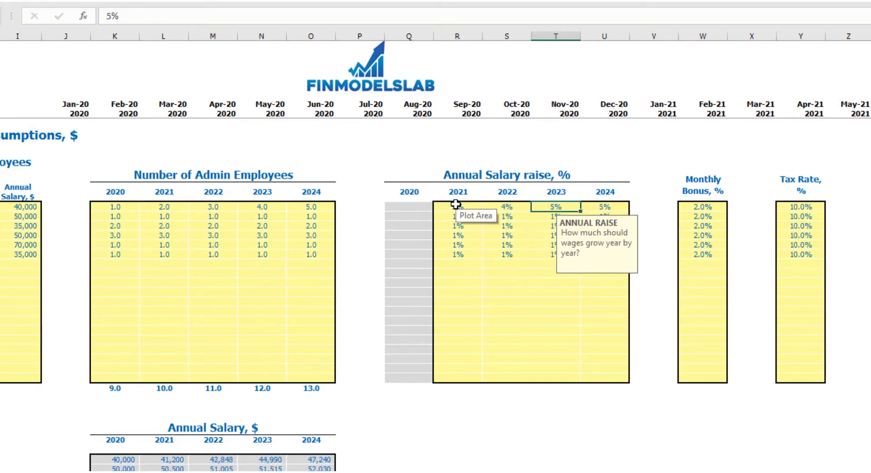
pyautogui.write('5')
pyautogui.press('Tab')
pyautogui.write('6')
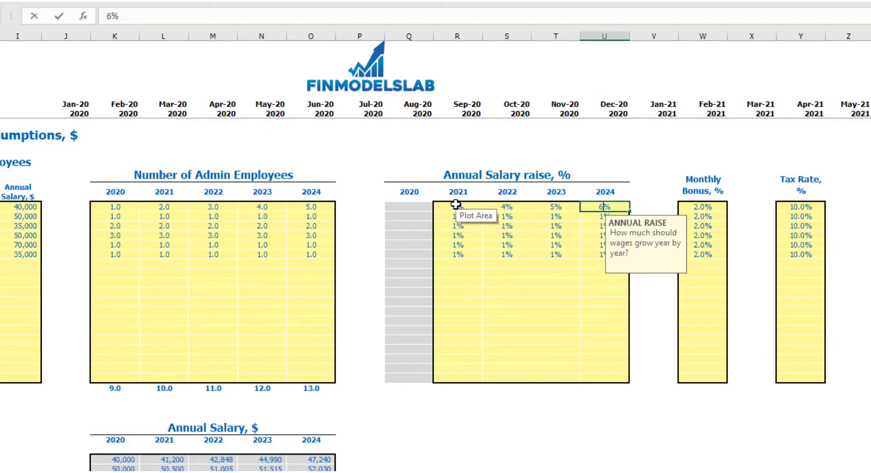
pyautogui.press('Return')
# - Set the managers' monthly bonus to 5% and their tax rate to 12%
pyautogui.click(707, 206)
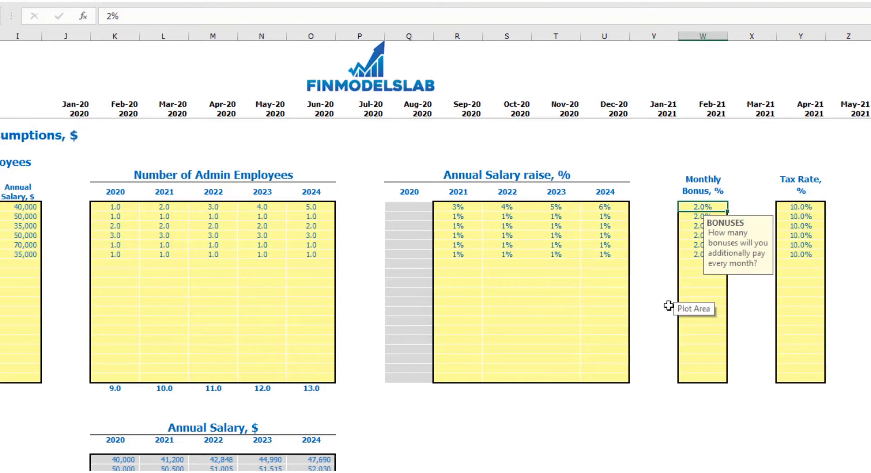
pyautogui.write('5')
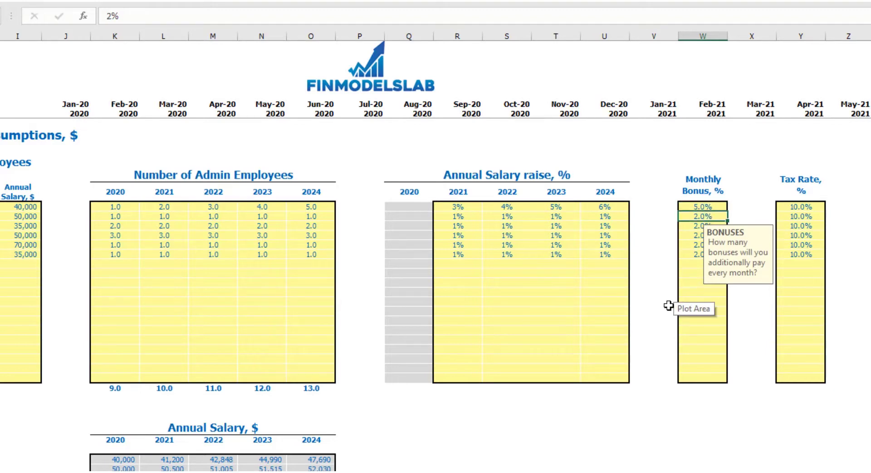
pyautogui.click(802, 207)
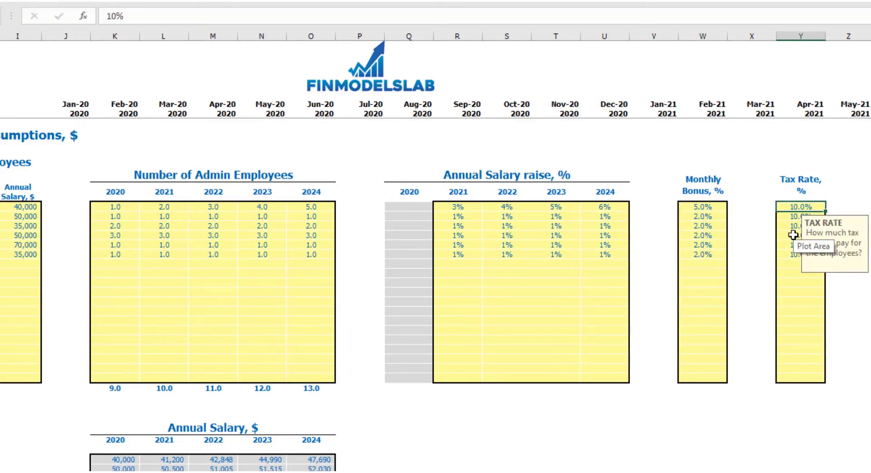
pyautogui.write('12')
pyautogui.press('Return')
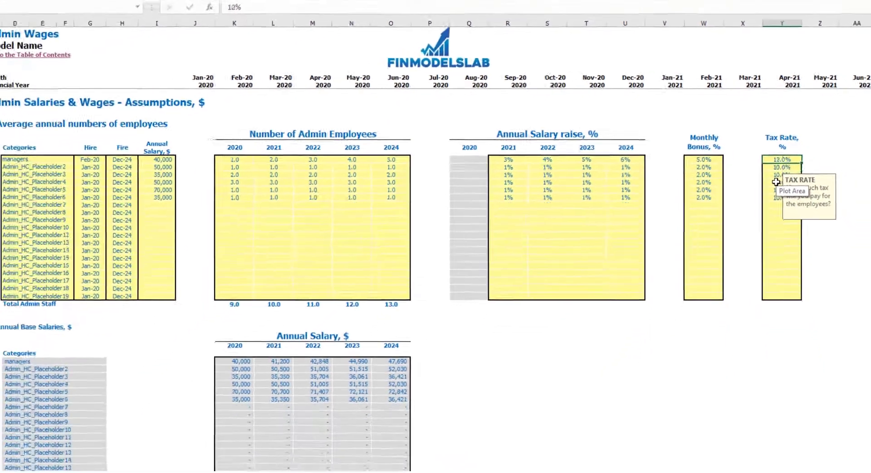
# - Compare the managers' calculated annual salaries and monthly staff numbers with their salary, raise and hire date assumptions
pyautogui.scroll(-3, 272, 277)
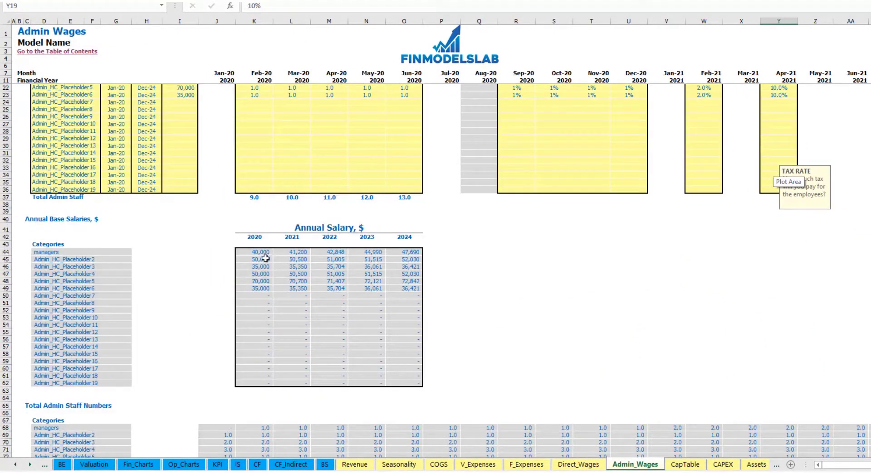
pyautogui.scroll(3, 263, 258)
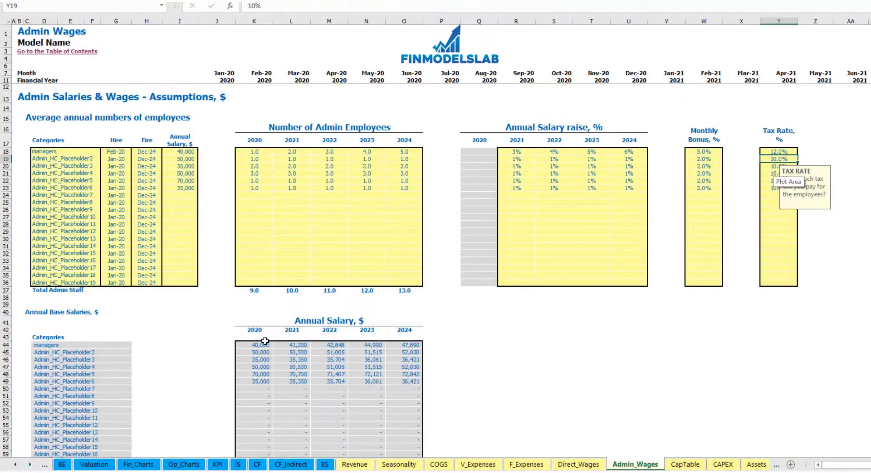
pyautogui.click(186, 153)
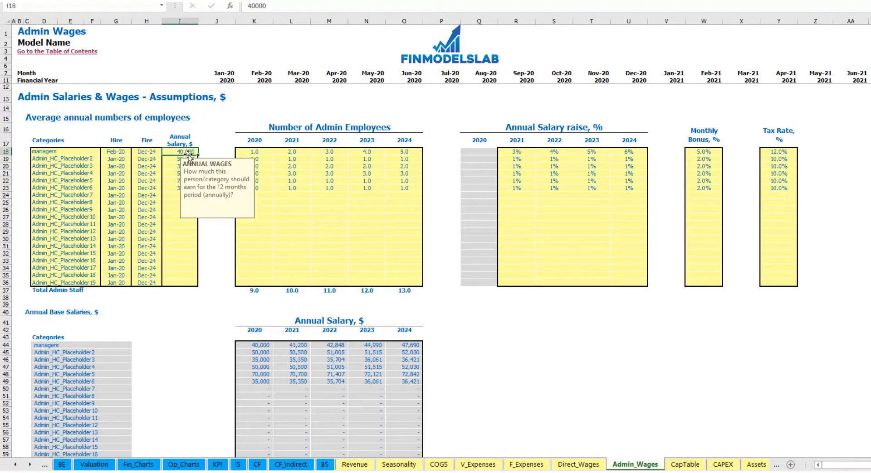
pyautogui.moveTo(513, 151); pyautogui.dragTo(630, 152)
pyautogui.scroll(-13, 274, 344)
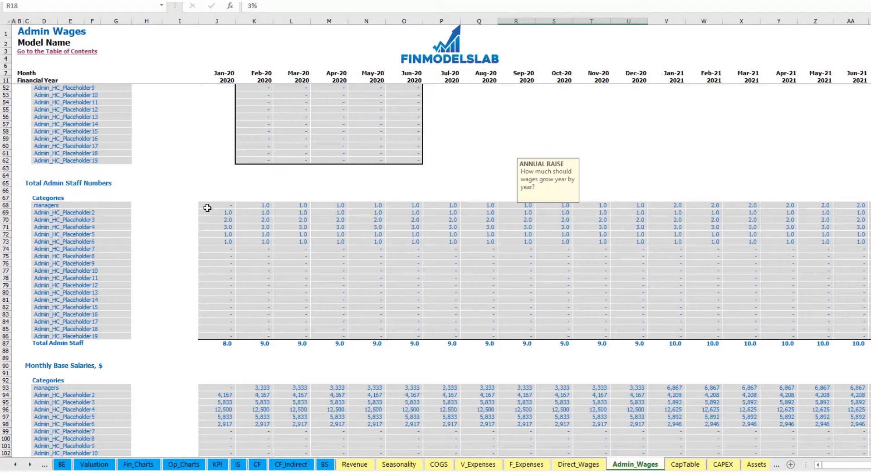
pyautogui.click(250, 204)
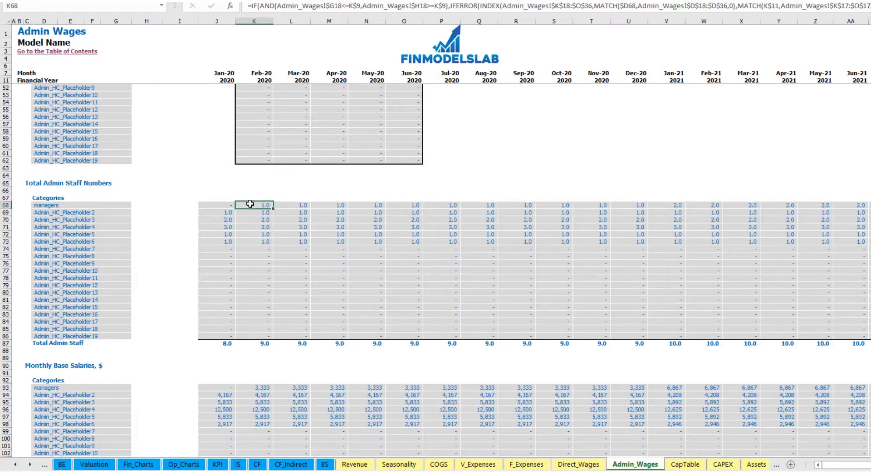
pyautogui.scroll(13, 251, 183)
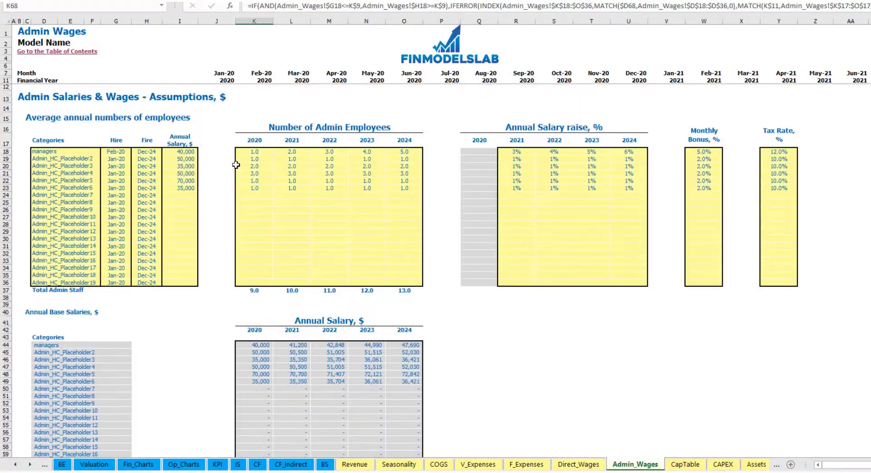
pyautogui.click(119, 150)
# - Review the calculated monthly base salaries, monthly bonuses and monthly base taxes for the admin staff
pyautogui.scroll(-20, 208, 206)
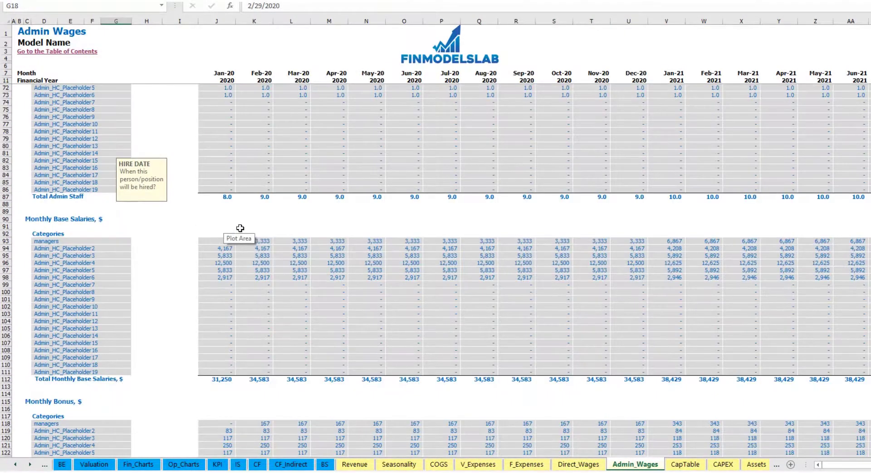
pyautogui.click(245, 220)
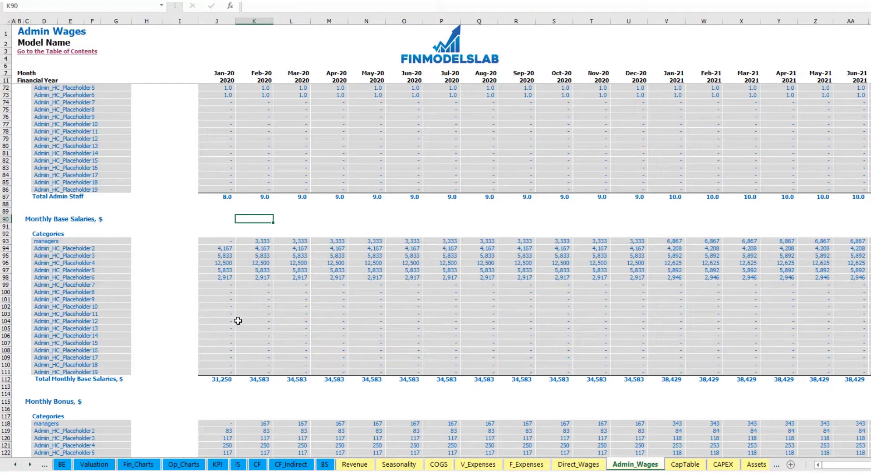
pyautogui.scroll(-13, 238, 321)
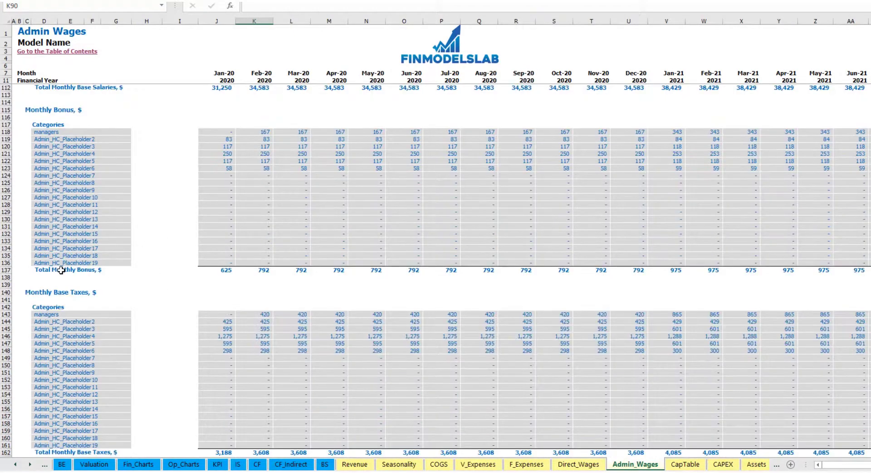
pyautogui.scroll(-3, 61, 270)
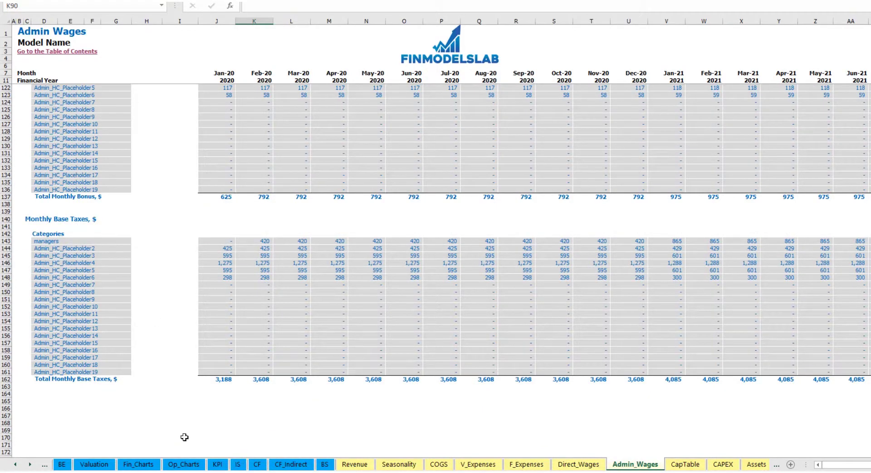
# - Expand the Admin Salary and Wages rows in the Income Statement and examine each category's monthly amounts
pyautogui.click(238, 465)
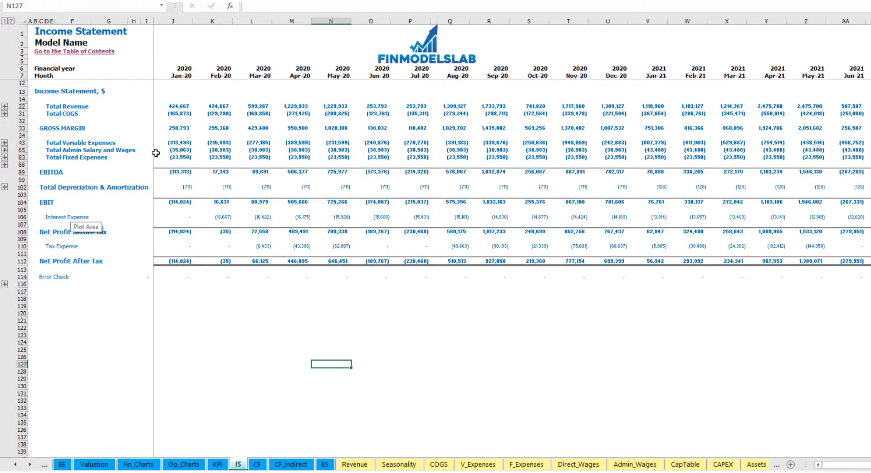
pyautogui.click(5, 150)
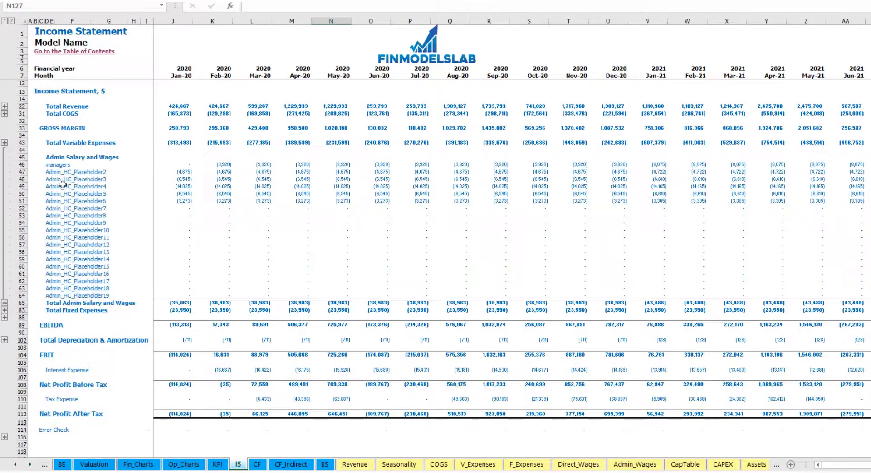
pyautogui.moveTo(48, 164); pyautogui.dragTo(45, 295)
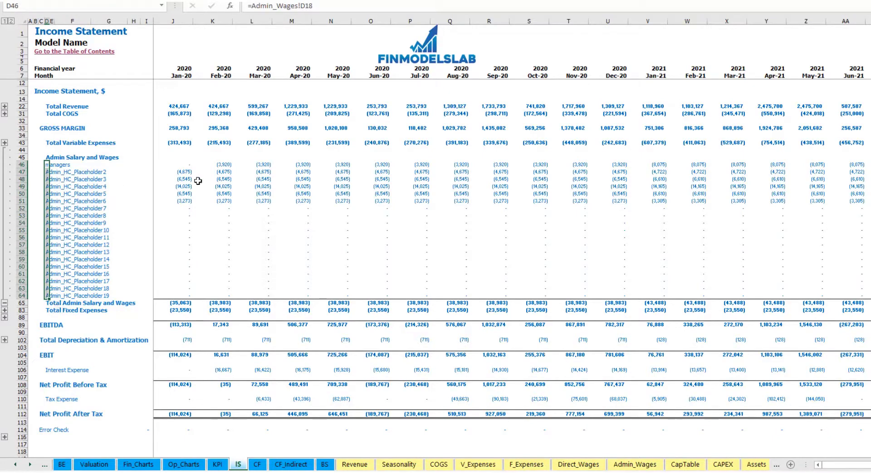
pyautogui.moveTo(175, 163)
pyautogui.mouseDown()
pyautogui.moveTo(445, 194)
pyautogui.moveTo(700, 200)
pyautogui.moveTo(772, 259)
pyautogui.mouseUp()
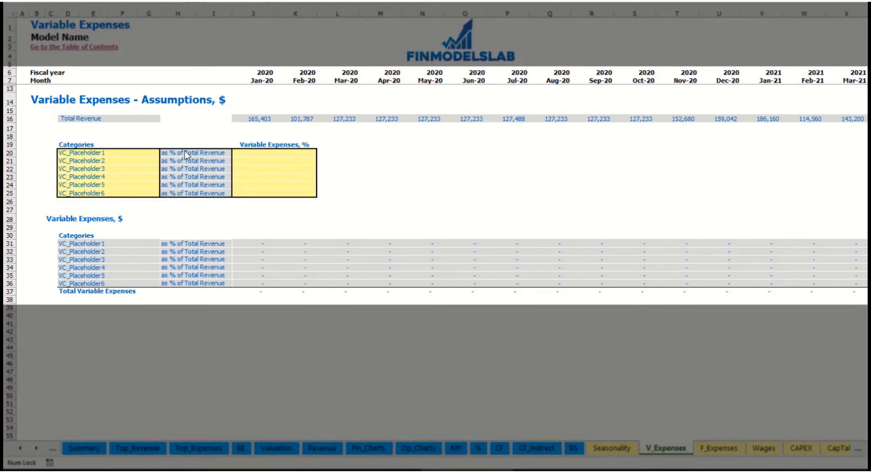
# - Name the first variable expense category Bank fees and set it to 2.5% of total revenue
pyautogui.click(97, 153)
pyautogui.write('Ba')
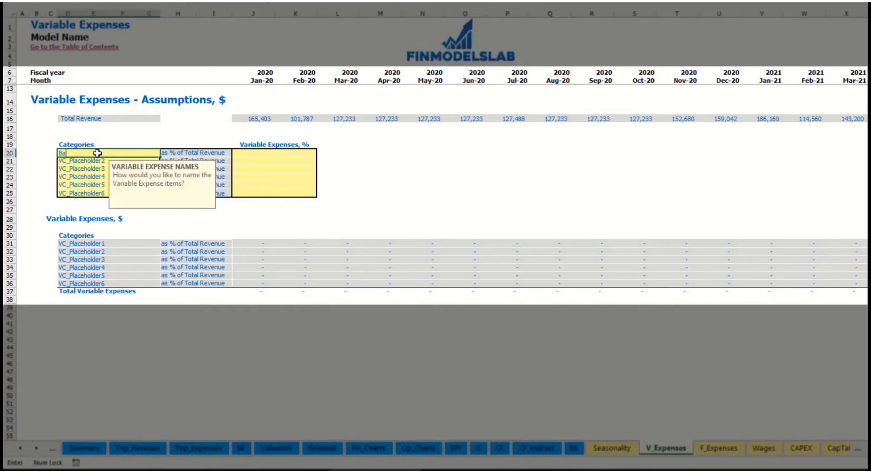
pyautogui.write('nk fees')
pyautogui.press('Return')
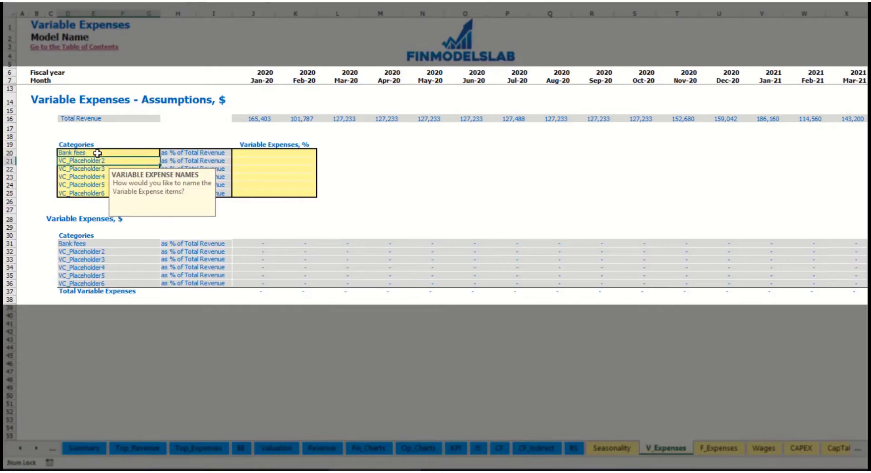
pyautogui.click(258, 152)
pyautogui.write('2')
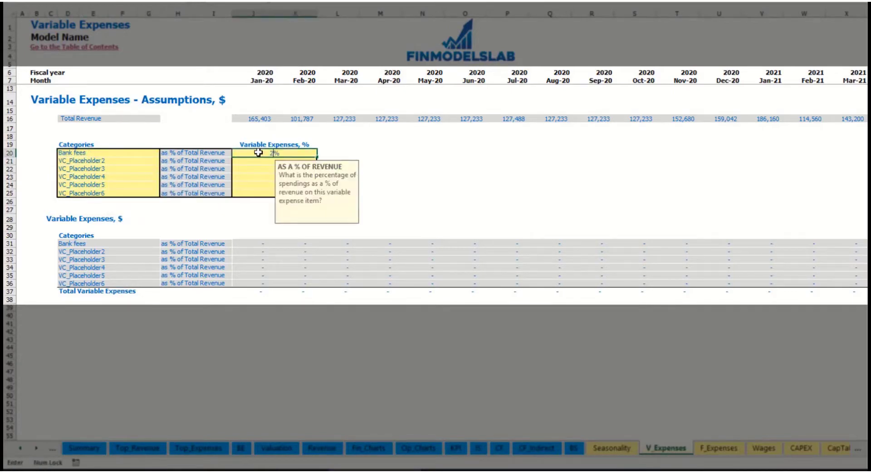
pyautogui.write('.5')
pyautogui.press('Return')
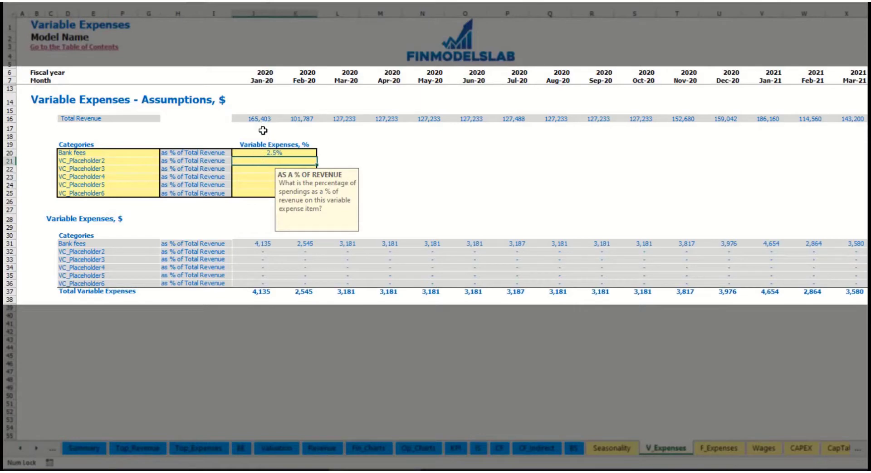
# - Compare the monthly total revenue with the calculated monthly bank fees
pyautogui.moveTo(255, 119); pyautogui.dragTo(680, 119)
pyautogui.hscroll(15, 224, 242)
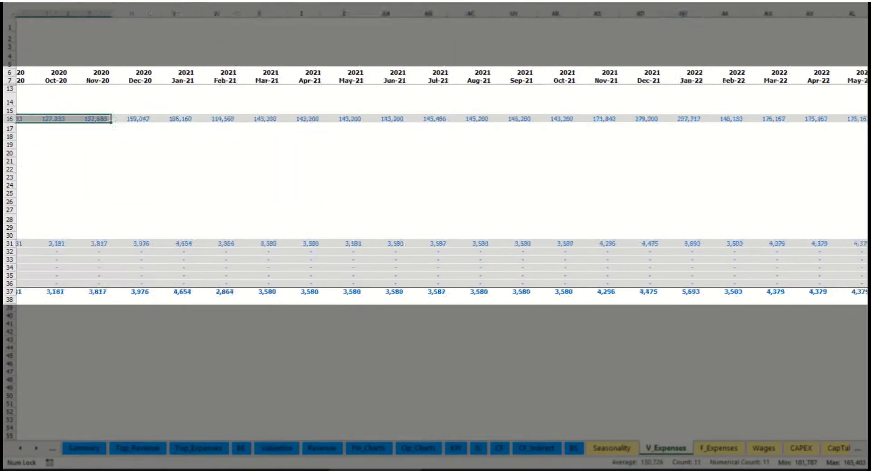
pyautogui.hscroll(-15, 224, 243)
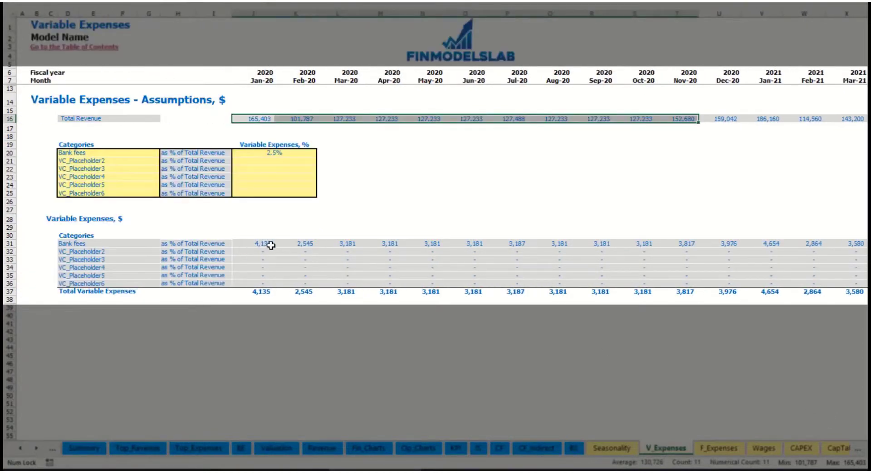
pyautogui.click(271, 245)
pyautogui.click(340, 245)
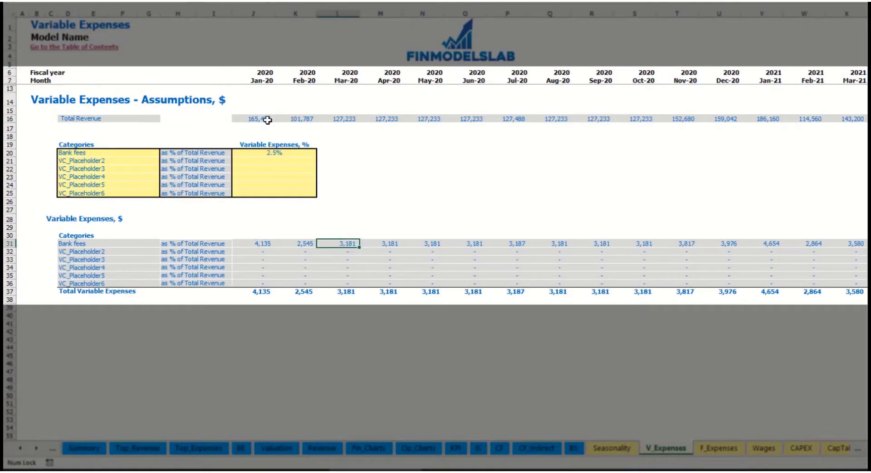
# - Name the second variable expense category Other Var Exp and set it to 5% of total revenue
pyautogui.click(112, 161)
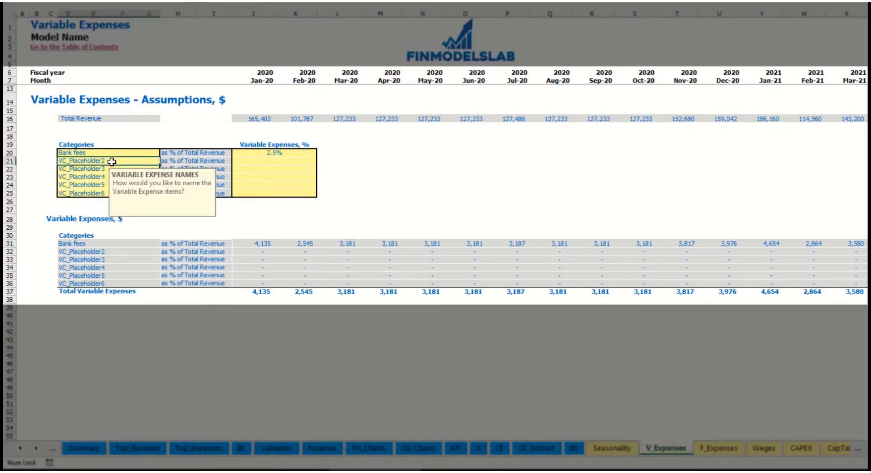
pyautogui.write('Other Var Exp')
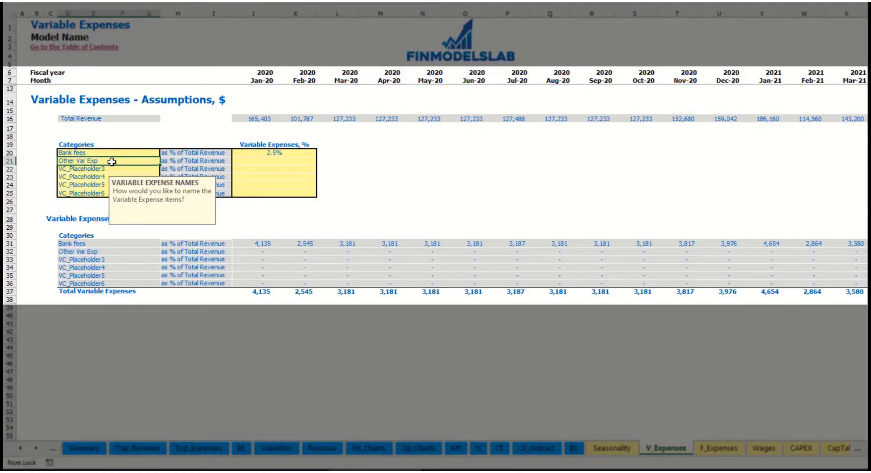
pyautogui.press('Return')
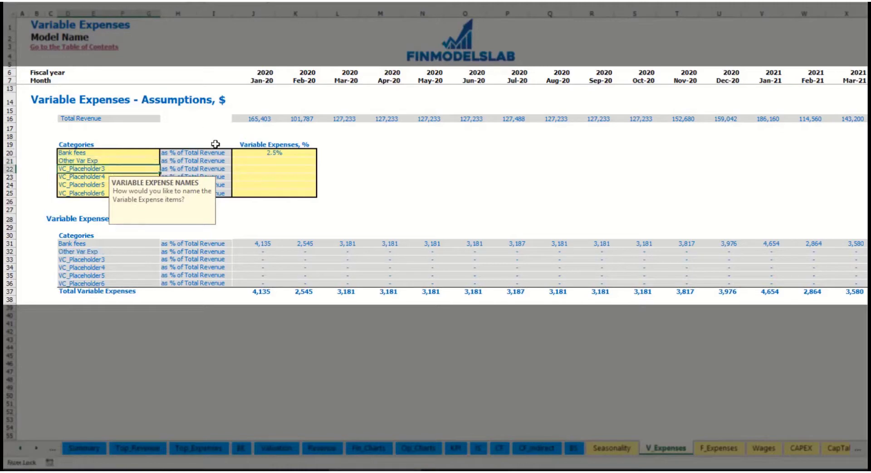
pyautogui.click(265, 160)
pyautogui.write('5')
pyautogui.press('Return')
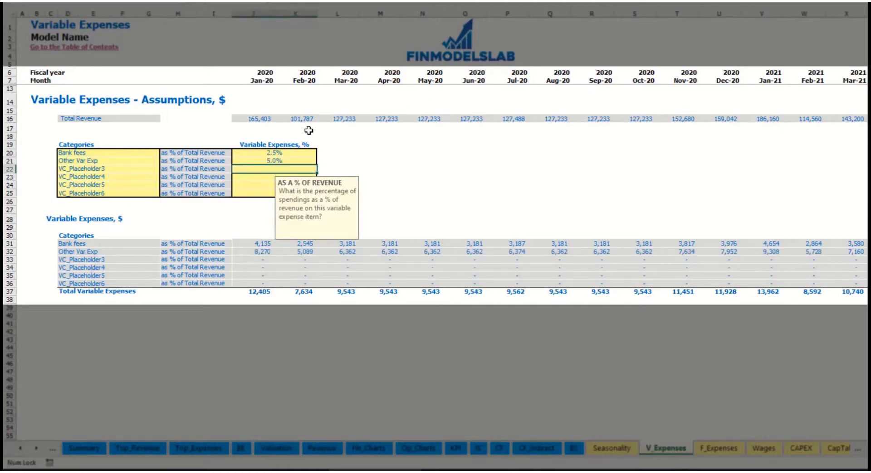
# - Name the third variable expense category Direct Labor and set it to 15% of total revenue
pyautogui.click(140, 169)
pyautogui.write('Direct')
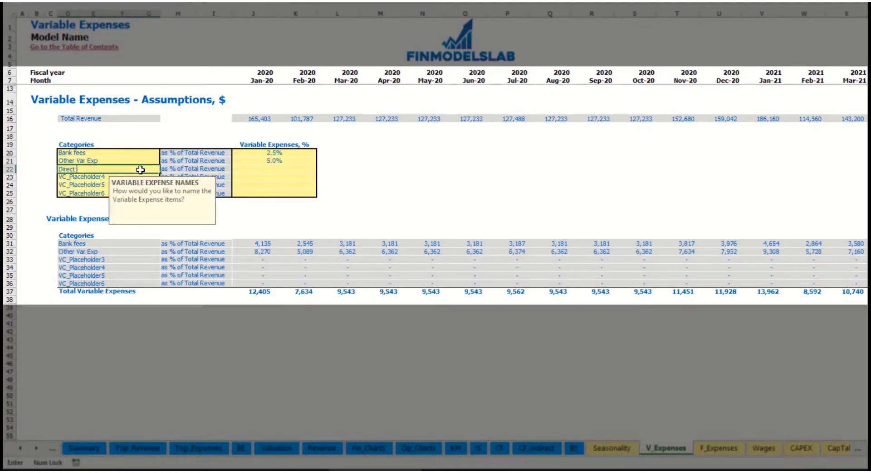
pyautogui.write(' Labor')
pyautogui.press('Return')
pyautogui.click(255, 169)
pyautogui.write('1')
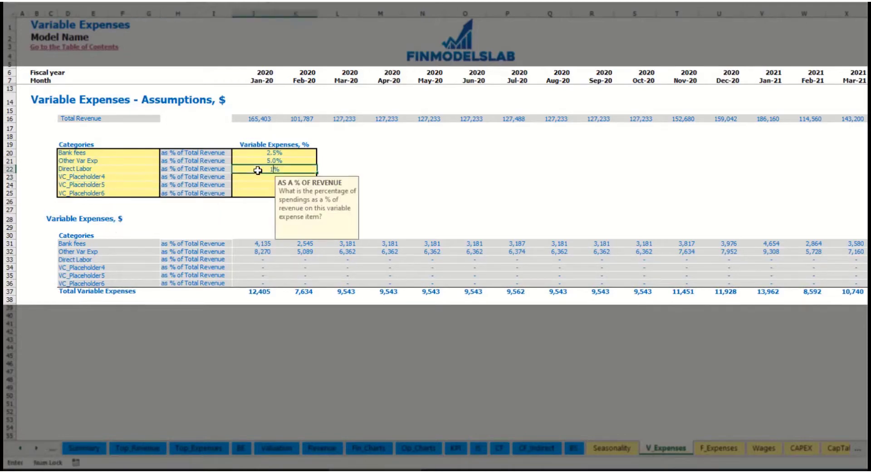
pyautogui.write('5')
pyautogui.press('Return')
# - Expand the Total Variable Expenses rows in the Income Statement and examine the monthly amounts of each category
pyautogui.click(259, 245)
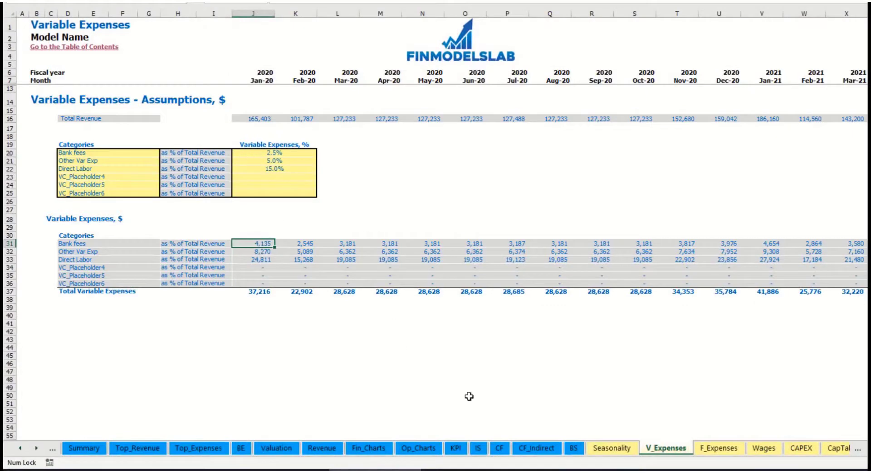
pyautogui.click(480, 450)
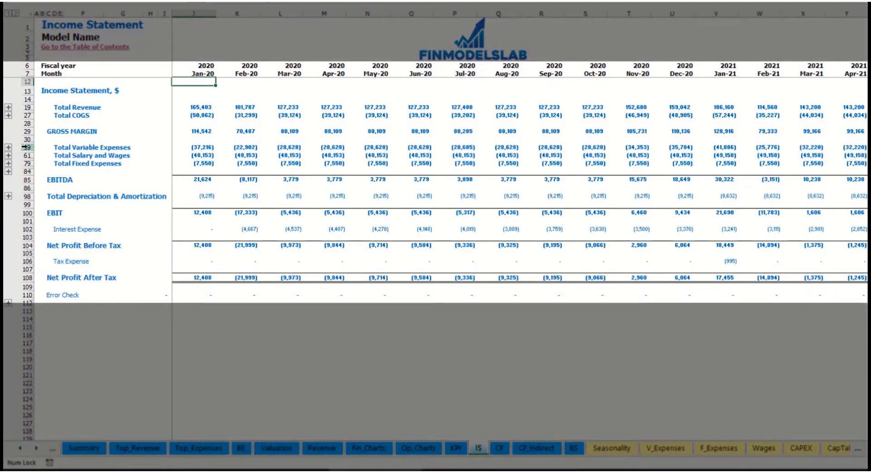
pyautogui.click(26, 147)
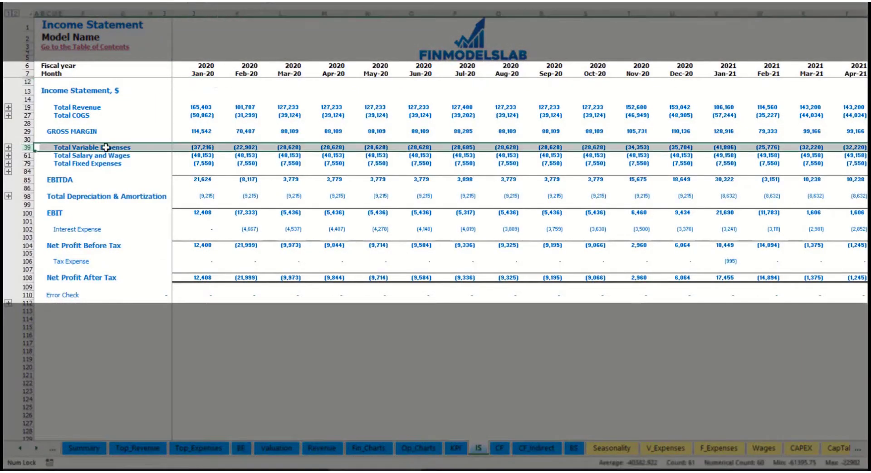
pyautogui.click(8, 147)
pyautogui.moveTo(27, 164); pyautogui.dragTo(36, 198)
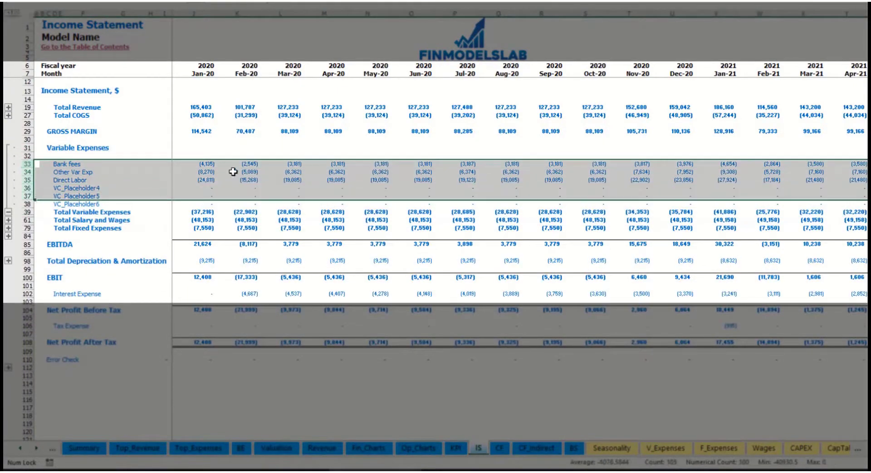
pyautogui.click(308, 164)
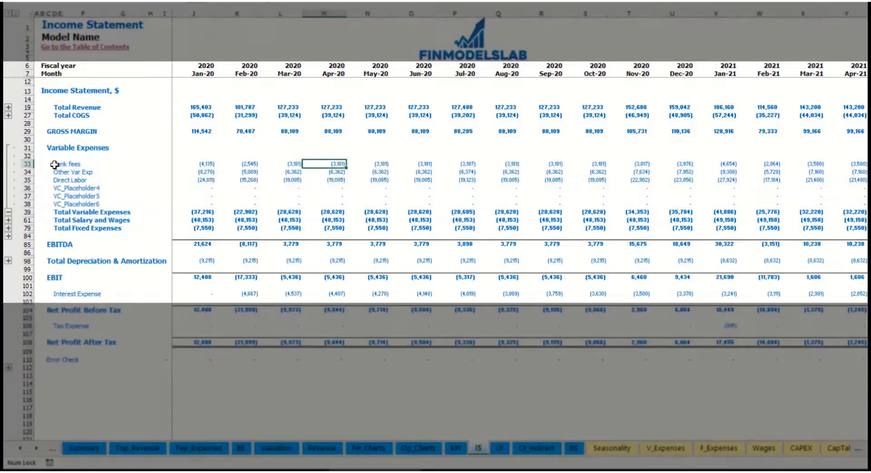
pyautogui.moveTo(57, 163); pyautogui.dragTo(58, 204)
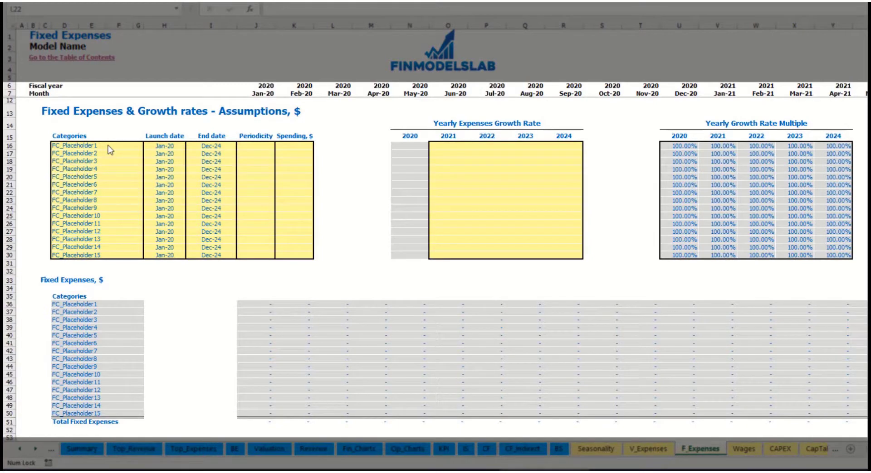
# - Name the first fixed expense category Utilities on the Fixed Expenses sheet and set its launch date to Mar-20
pyautogui.click(96, 147)
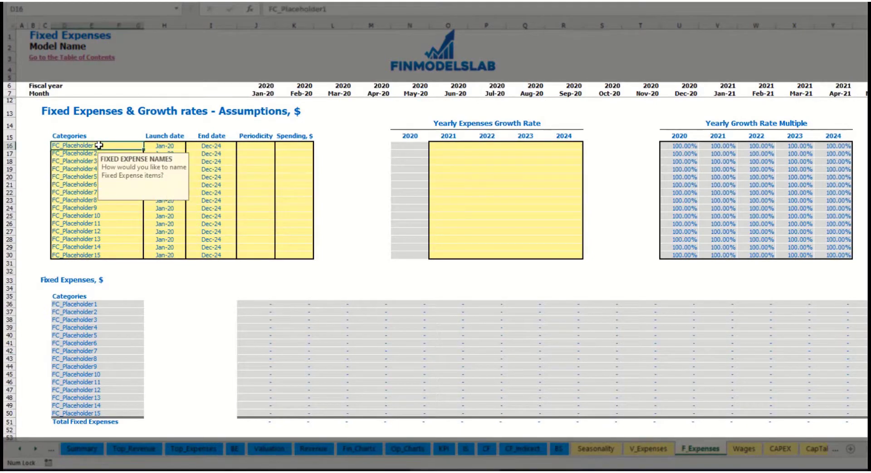
pyautogui.write('Util')
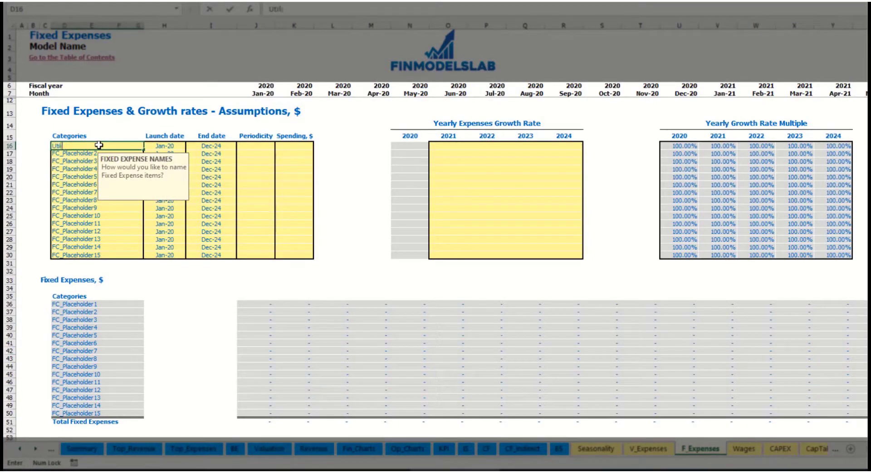
pyautogui.write('ities')
pyautogui.press('Return')
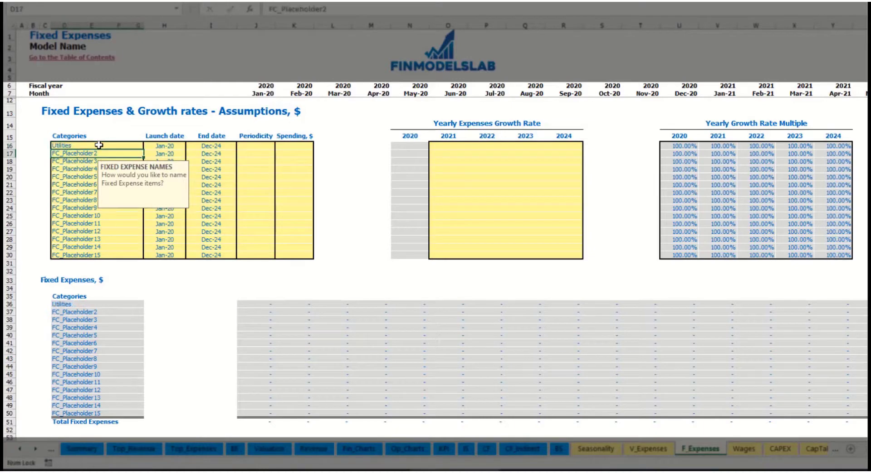
pyautogui.click(170, 146)
pyautogui.click(190, 146)
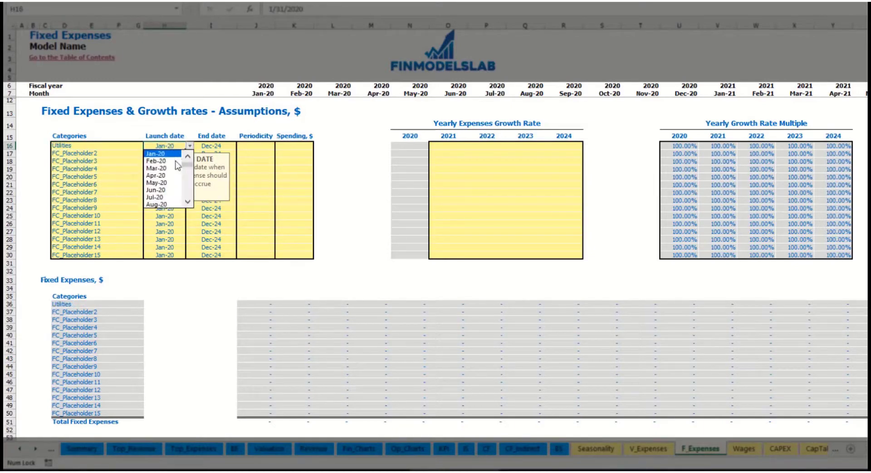
pyautogui.click(164, 169)
# - Check the Utilities end date against the range of months on the Fixed Expenses timeline
pyautogui.click(229, 145)
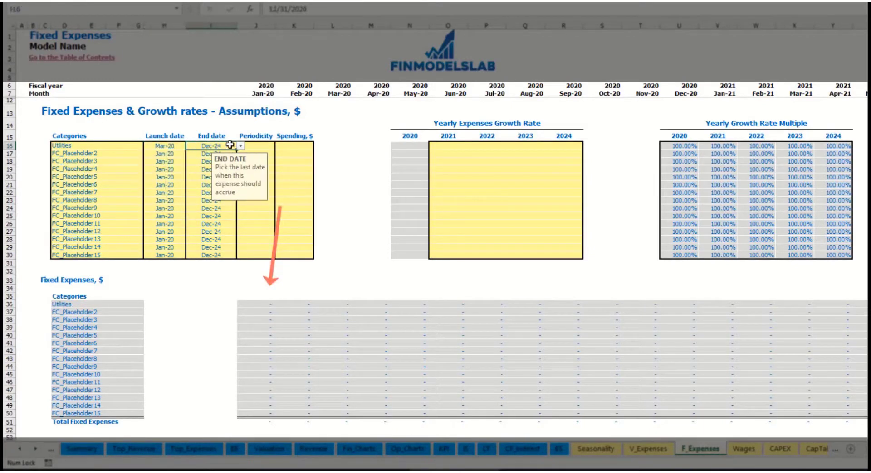
pyautogui.click(262, 94)
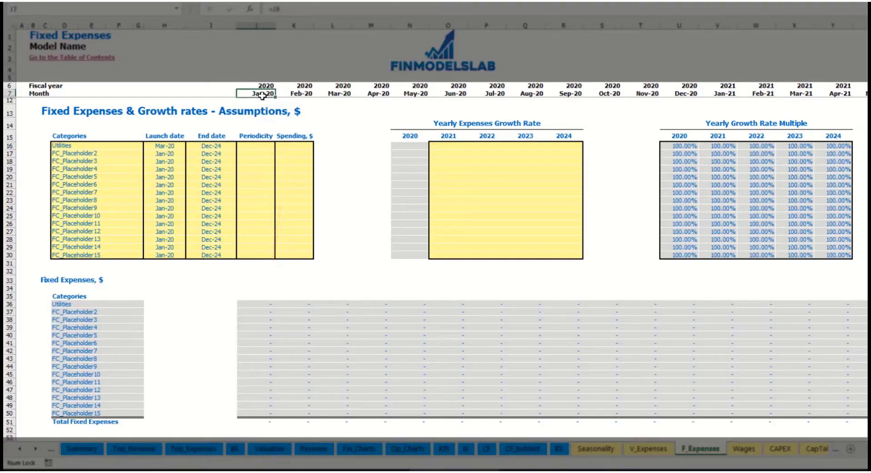
pyautogui.hotkey('ctrl', 'Right')
pyautogui.hotkey('ctrl', 'Left')
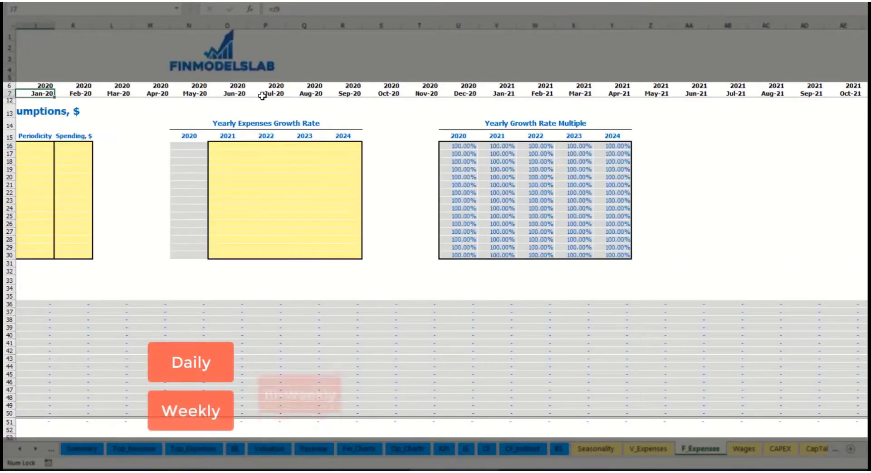
pyautogui.press('Left')
pyautogui.press('Left')
pyautogui.press('Left')
pyautogui.press('Home')
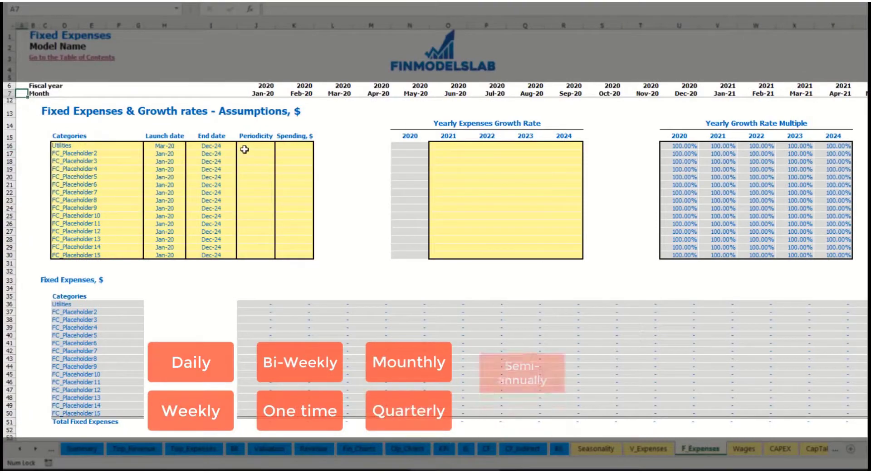
# - Set the Utilities periodicity to Daily and its spending to $50
pyautogui.click(270, 148)
pyautogui.click(279, 146)
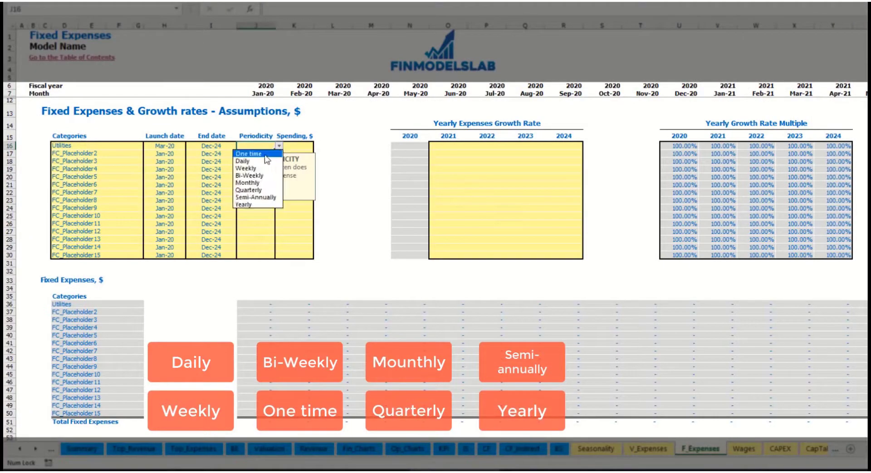
pyautogui.click(266, 161)
pyautogui.press('Right')
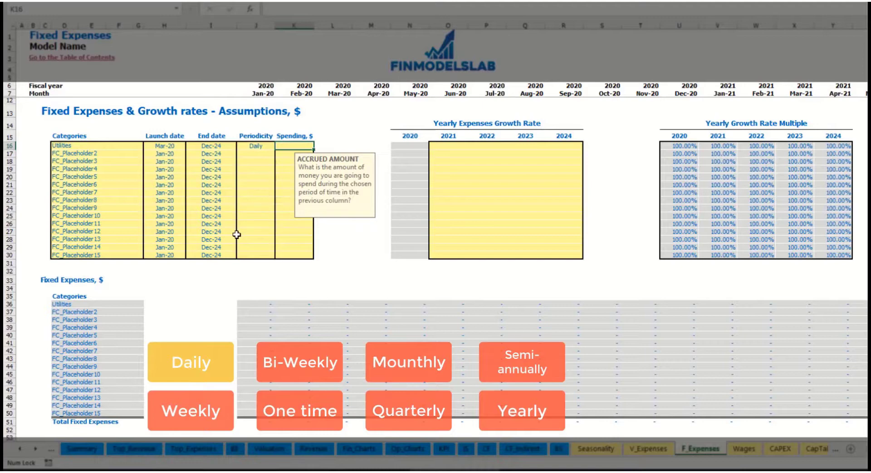
pyautogui.write('50')
pyautogui.press('Return')
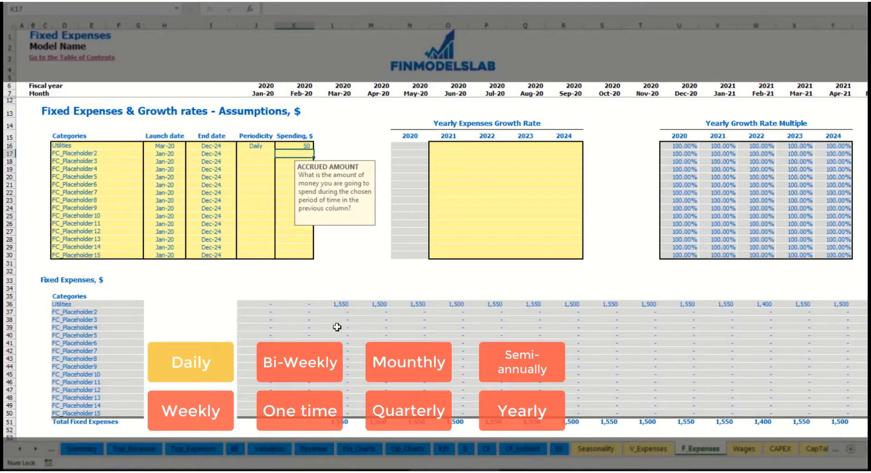
# - Compare the calculated Utilities expenses for March, April and May 2020 with the daily spending and launch date
pyautogui.click(340, 305)
pyautogui.click(377, 309)
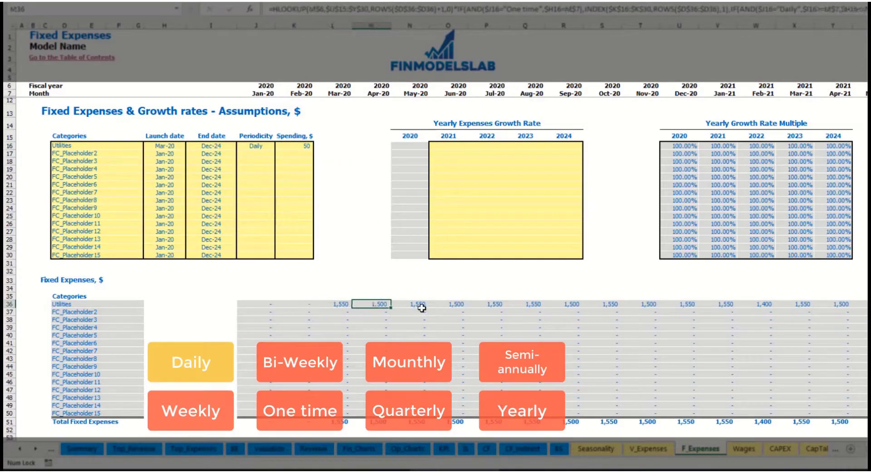
pyautogui.click(419, 306)
pyautogui.click(346, 298)
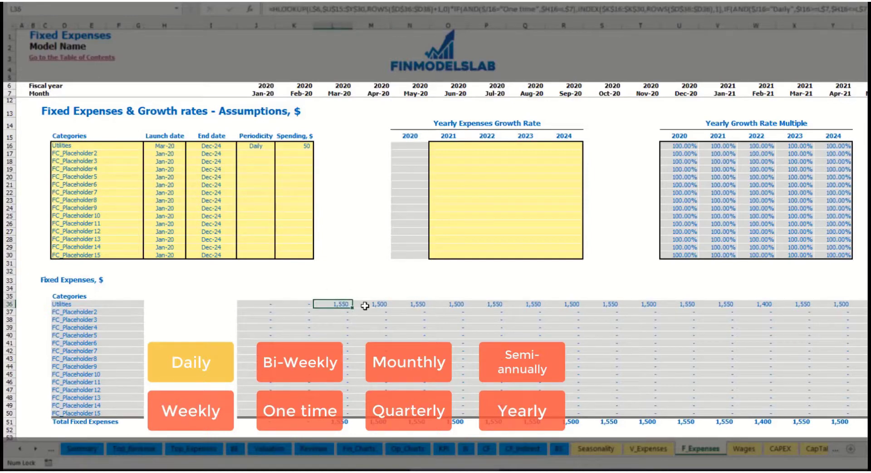
pyautogui.click(367, 307)
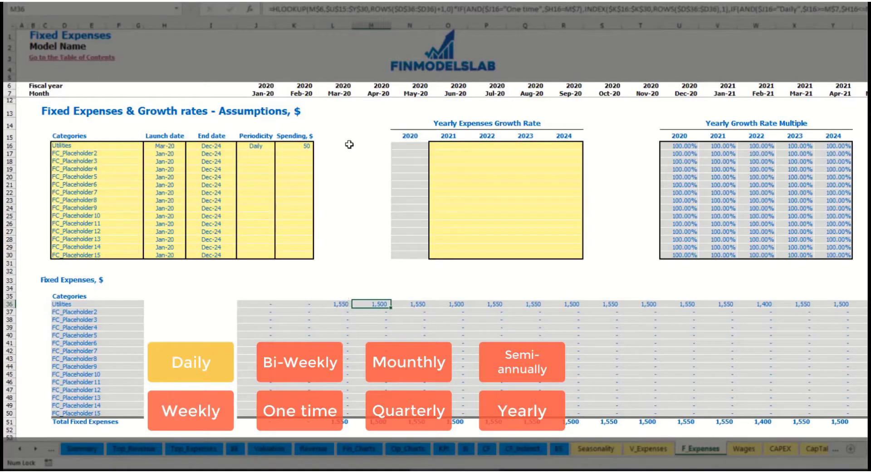
pyautogui.click(335, 92)
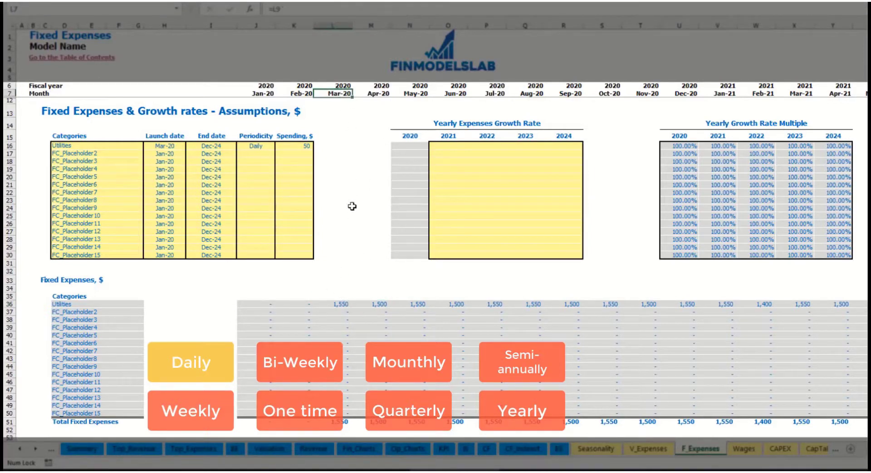
pyautogui.click(344, 305)
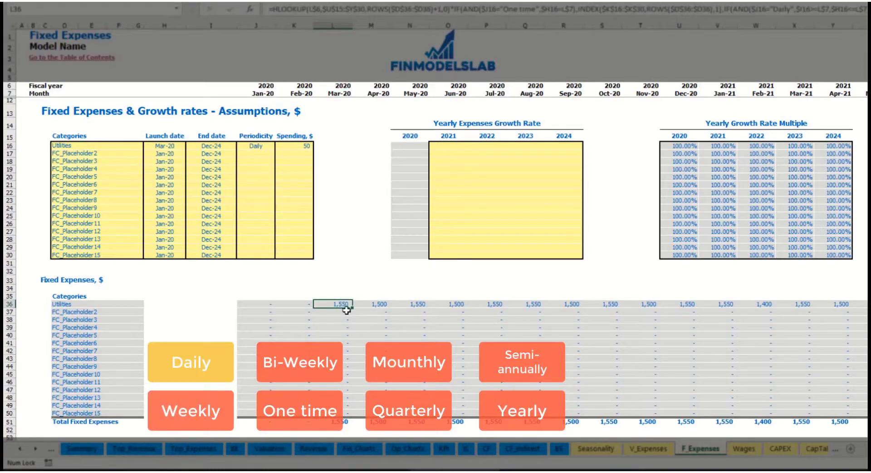
# - Set the Utilities yearly expenses growth rate to 5% for each year from 2021 through 2024
pyautogui.click(379, 304)
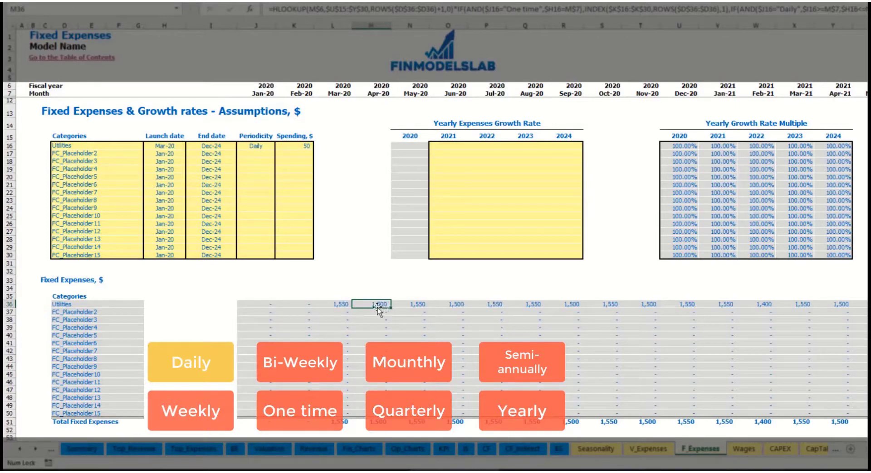
pyautogui.click(453, 148)
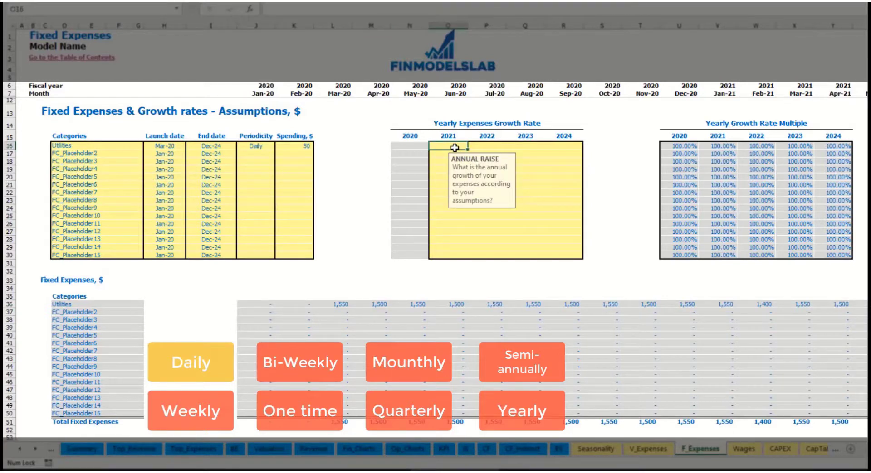
pyautogui.write('5%')
pyautogui.hotkey('ctrl', 'Return')
pyautogui.hotkey('ctrl', 'c')
pyautogui.press('Right')
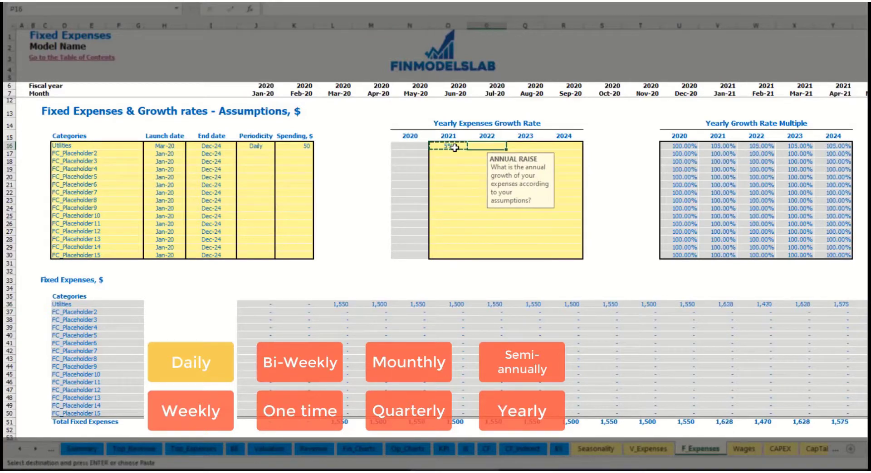
pyautogui.hotkey('shift', 'Right')
pyautogui.hotkey('shift', 'Right')
pyautogui.hotkey('ctrl', 'v')
pyautogui.hotkey('ctrl', 'v')
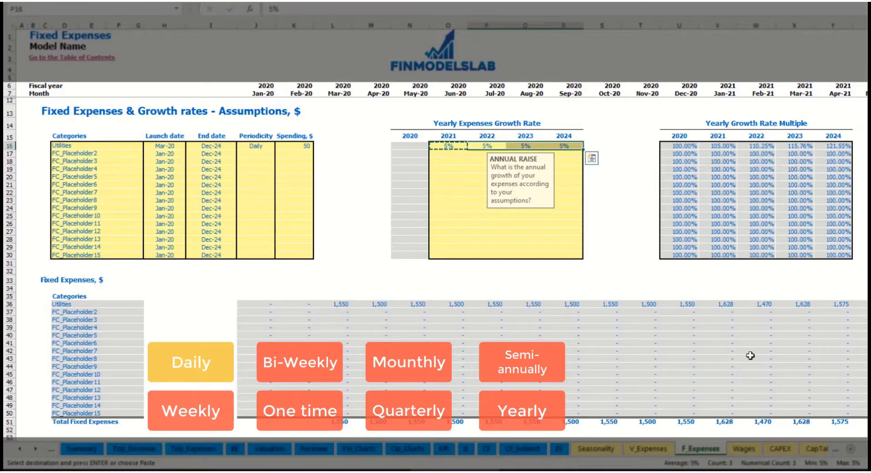
pyautogui.moveTo(454, 148); pyautogui.dragTo(564, 146)
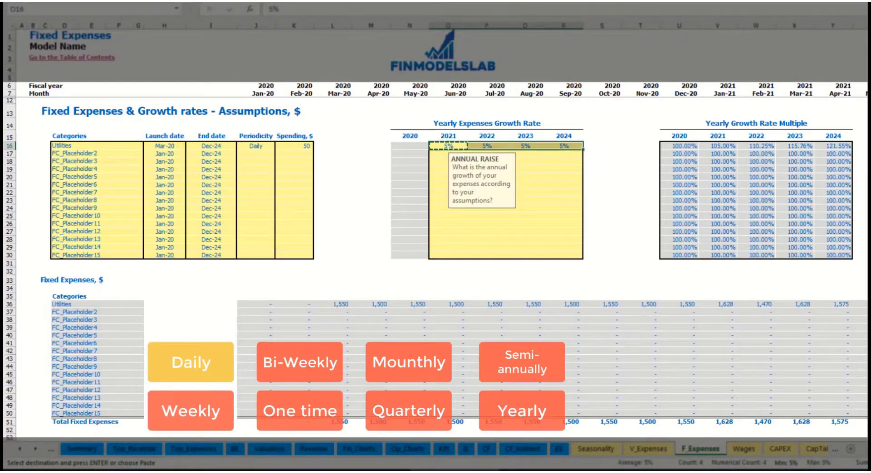
pyautogui.hscroll(10, 791, 437)
pyautogui.hscroll(-10, 791, 437)
# - Name the second fixed expense category Advertising and set its launch date to Mar-20
pyautogui.doubleClick(105, 151)
pyautogui.write('Advertising')
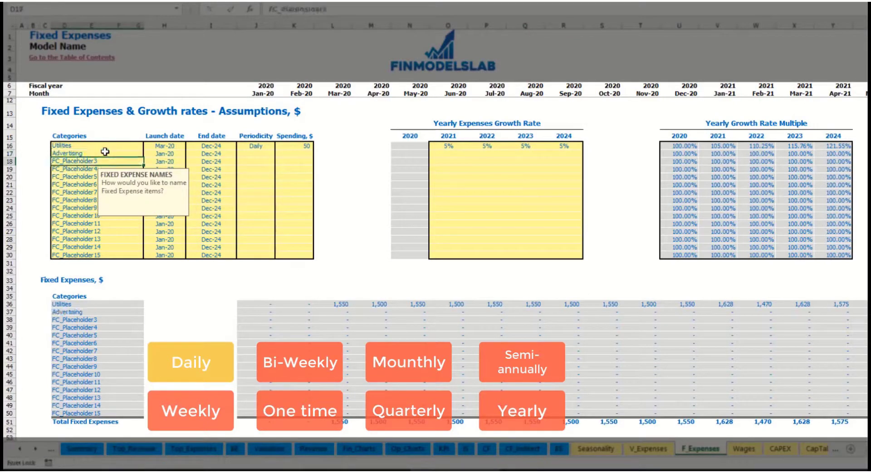
pyautogui.click(166, 157)
pyautogui.click(190, 155)
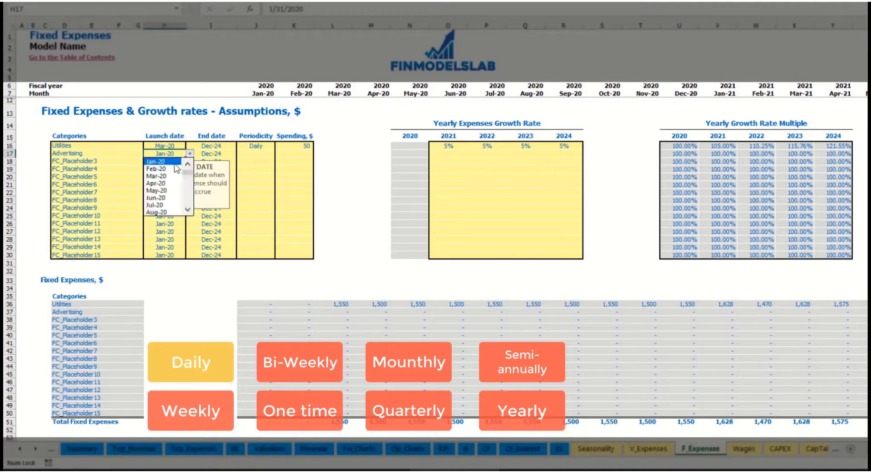
pyautogui.click(164, 176)
# - Set the end date of the Advertising expense to Aug-24
pyautogui.click(217, 154)
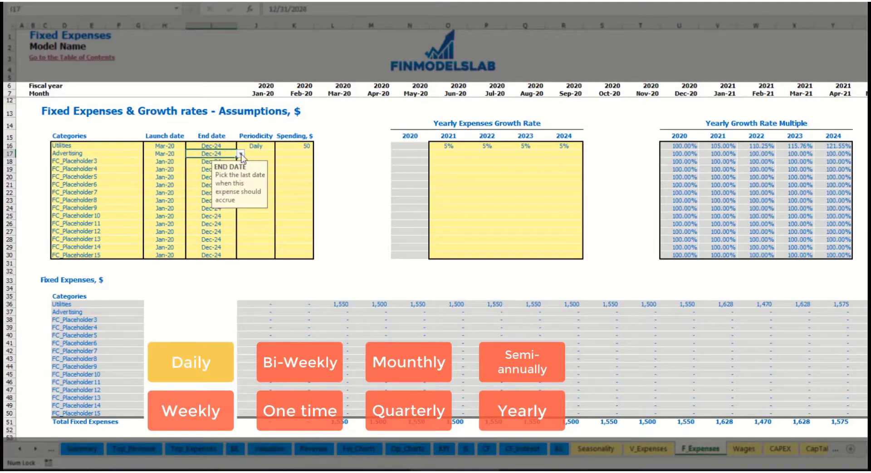
pyautogui.click(240, 153)
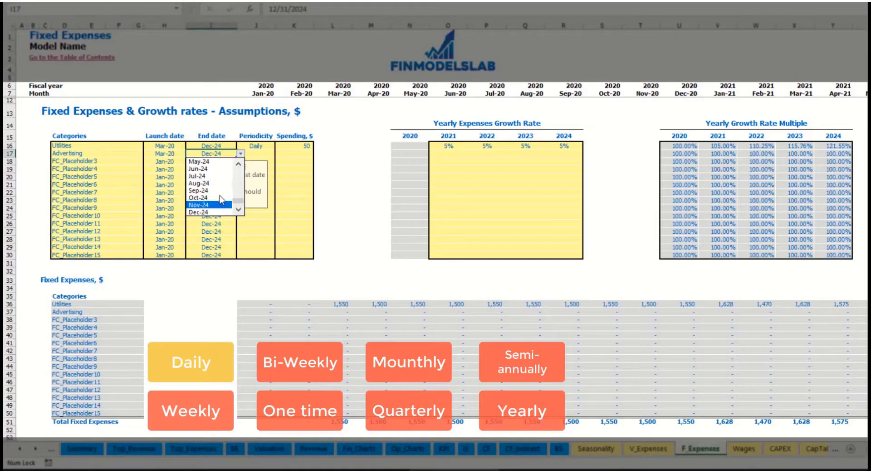
pyautogui.click(213, 183)
# - Set the Advertising periodicity to Weekly and its spending to $100
pyautogui.click(255, 153)
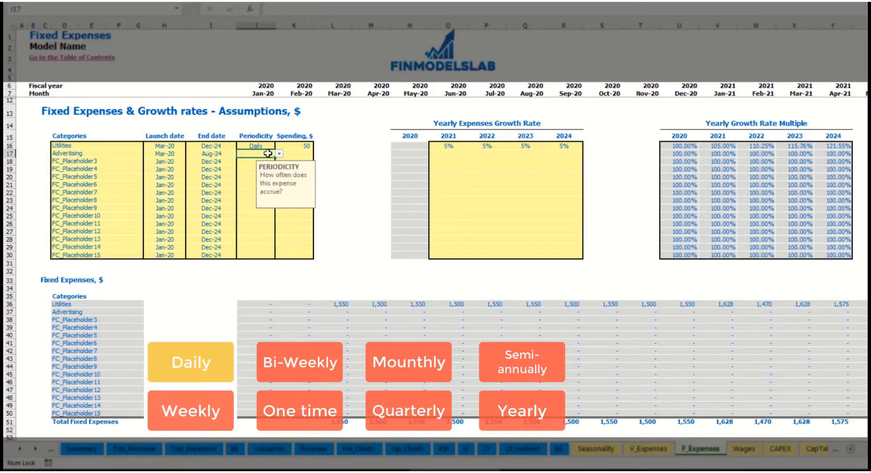
pyautogui.click(279, 154)
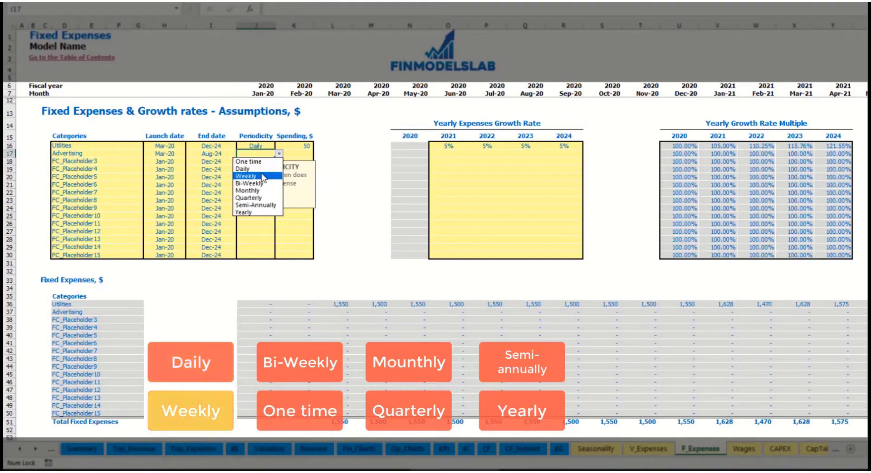
pyautogui.click(261, 176)
pyautogui.click(291, 155)
pyautogui.write('10')
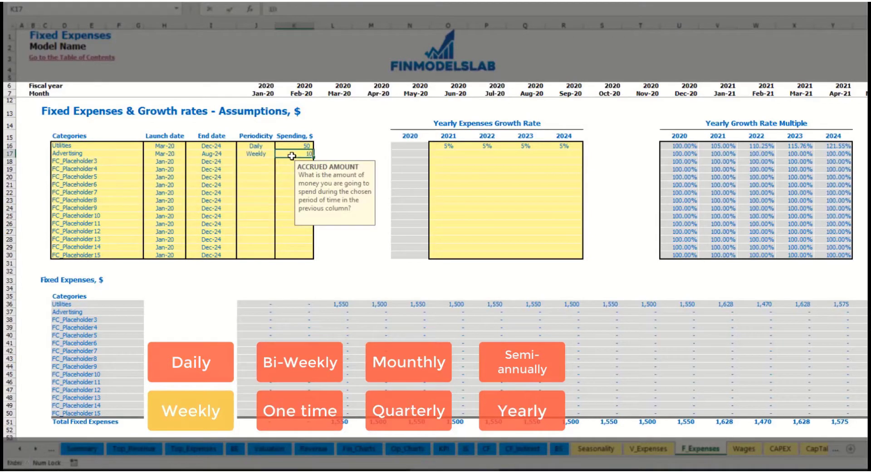
pyautogui.write('0')
pyautogui.press('Return')
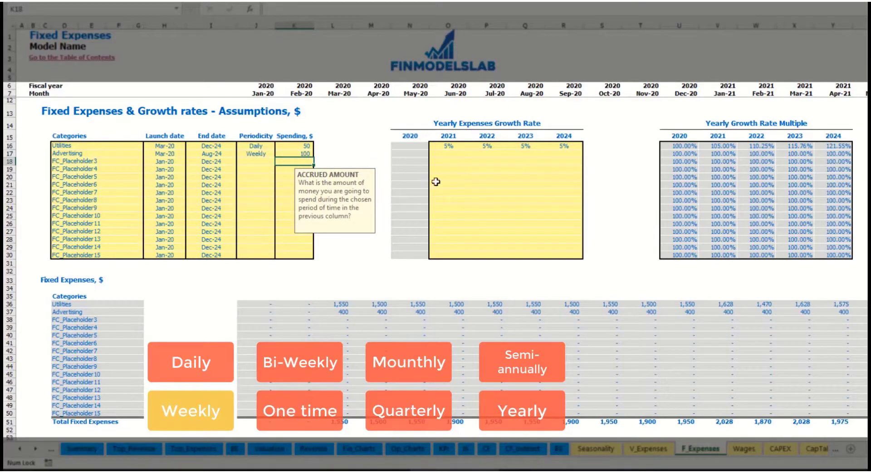
# - Check the calculated weekly Advertising expenses from March 2020 through the months around the end date
pyautogui.click(343, 312)
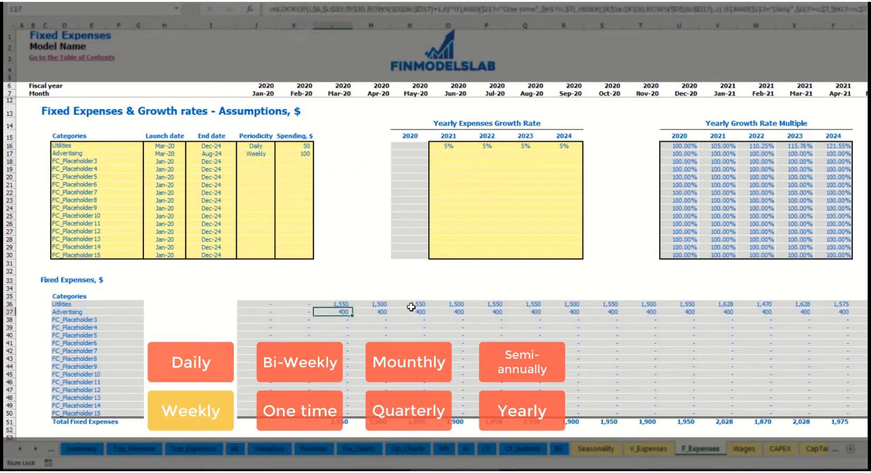
pyautogui.hscroll(10, 441, 224)
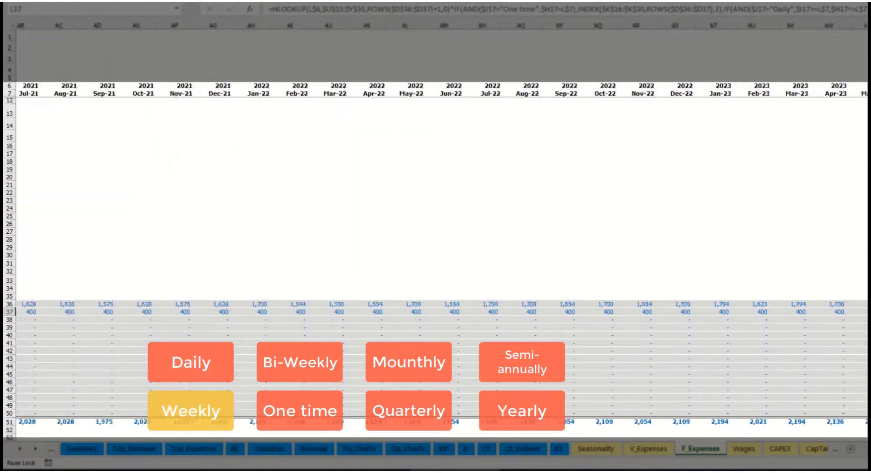
pyautogui.click(864, 26)
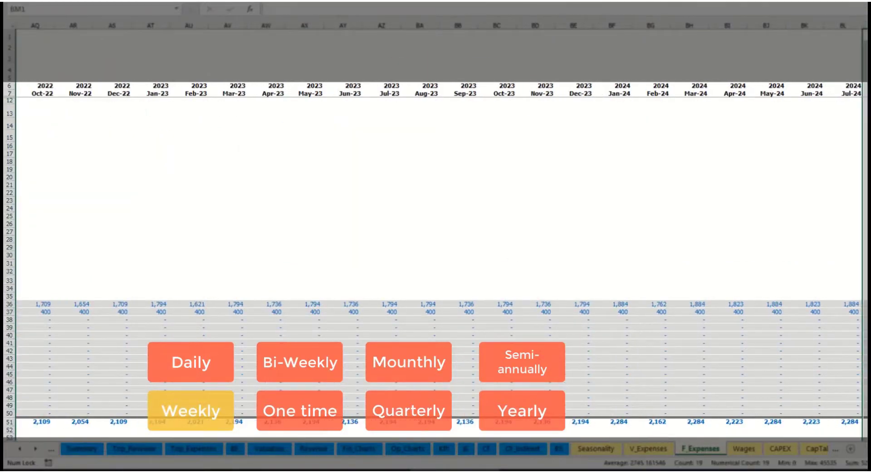
pyautogui.click(864, 312)
pyautogui.hscroll(-10, 442, 224)
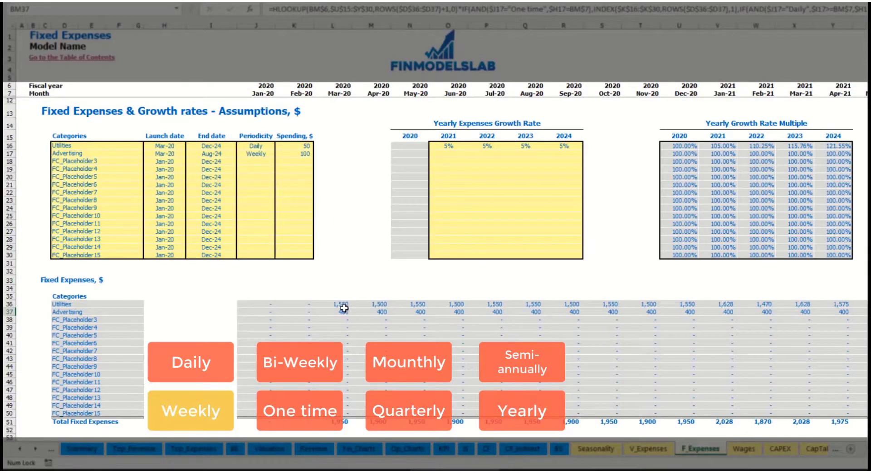
# - Change the Advertising periodicity to Bi-Weekly and its spending to $500
pyautogui.click(256, 153)
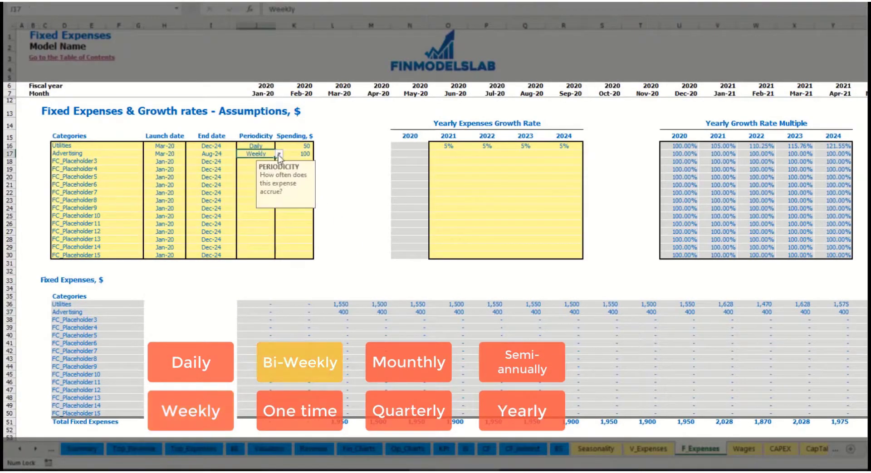
pyautogui.click(279, 153)
pyautogui.click(267, 183)
pyautogui.click(293, 155)
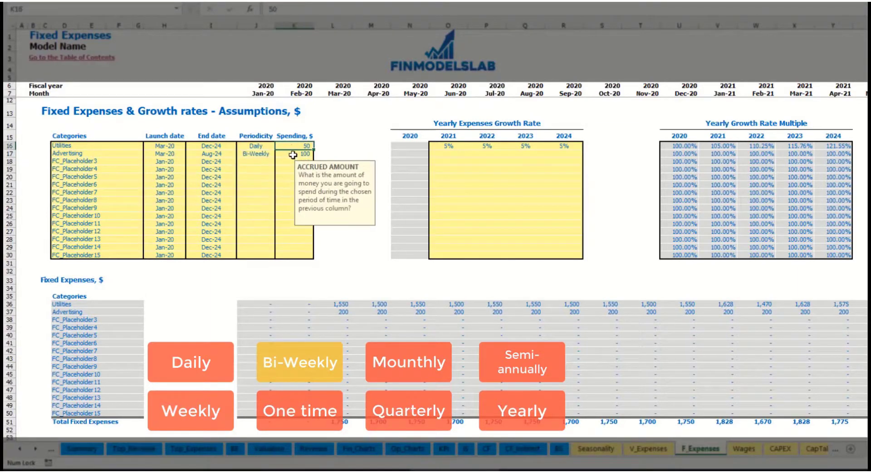
pyautogui.write('50')
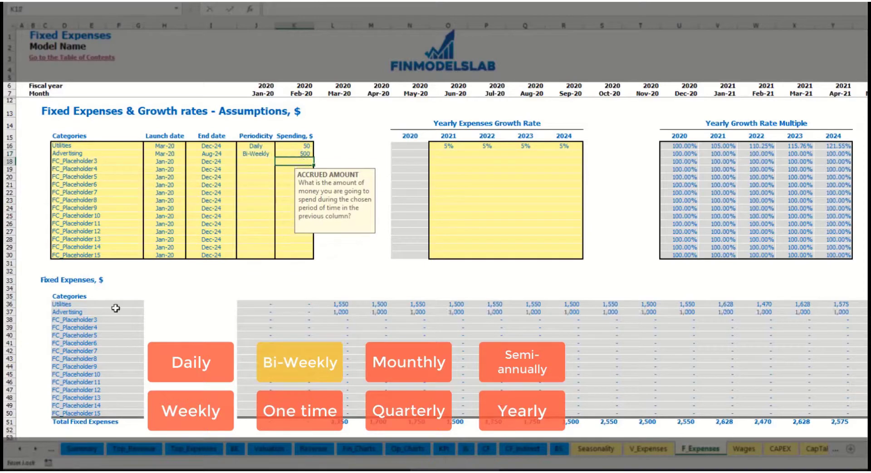
# - Change the launch date of the Advertising expense to Jul-20
pyautogui.click(167, 147)
pyautogui.click(166, 154)
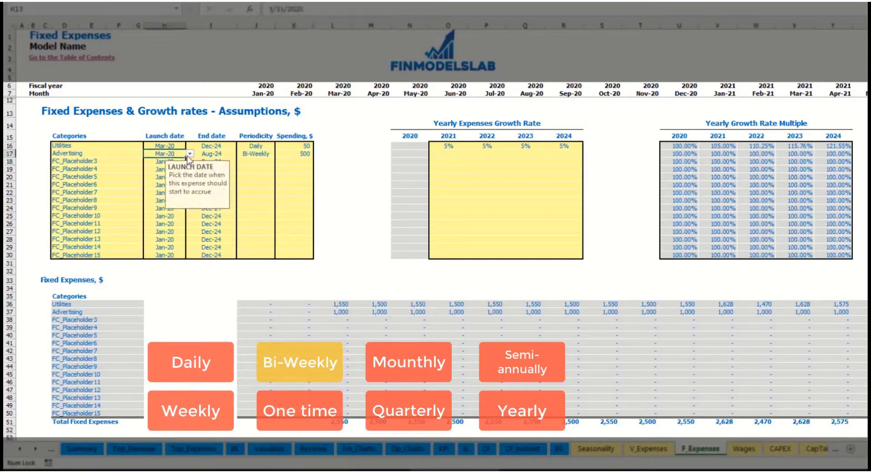
pyautogui.click(211, 154)
pyautogui.click(164, 154)
pyautogui.click(190, 154)
pyautogui.click(176, 191)
# - Examine the calculated bi-weekly Advertising expenses month by month from July 2020 onward
pyautogui.click(493, 312)
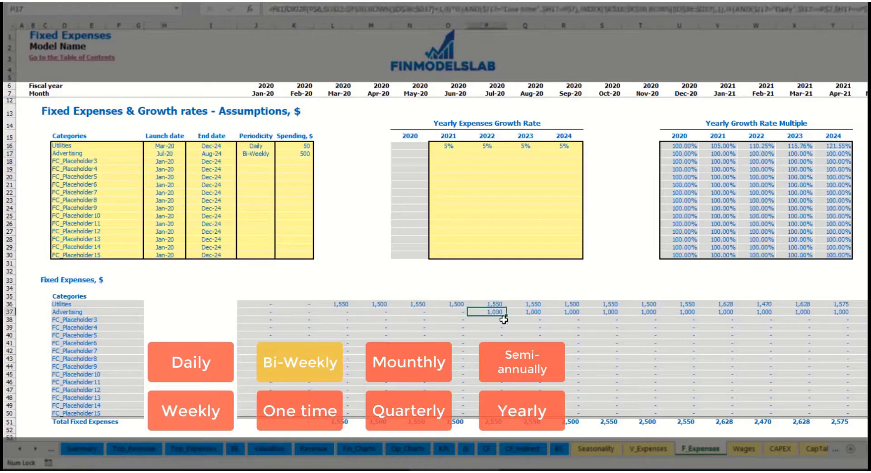
pyautogui.press('Right')
pyautogui.press('Right')
pyautogui.press('Right')
pyautogui.press('Right')
pyautogui.press('Right')
pyautogui.press('Right')
pyautogui.press('Right')
pyautogui.press('Right')
pyautogui.press('Right')
pyautogui.press('Right')
pyautogui.press('Right')
pyautogui.press('Right')
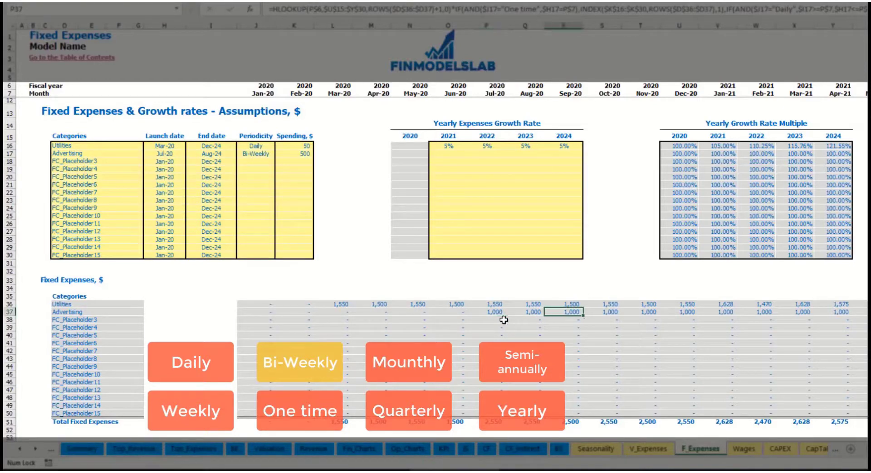
pyautogui.hotkey('ctrl', 'Left')
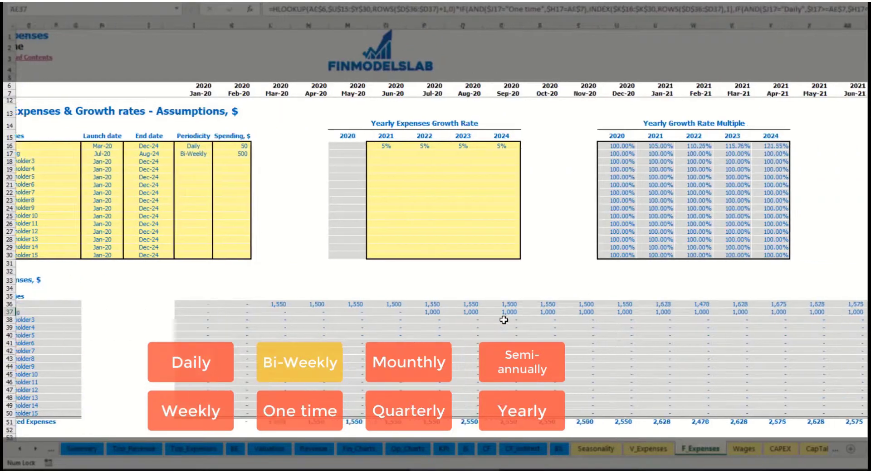
pyautogui.hotkey('ctrl', 'Left')
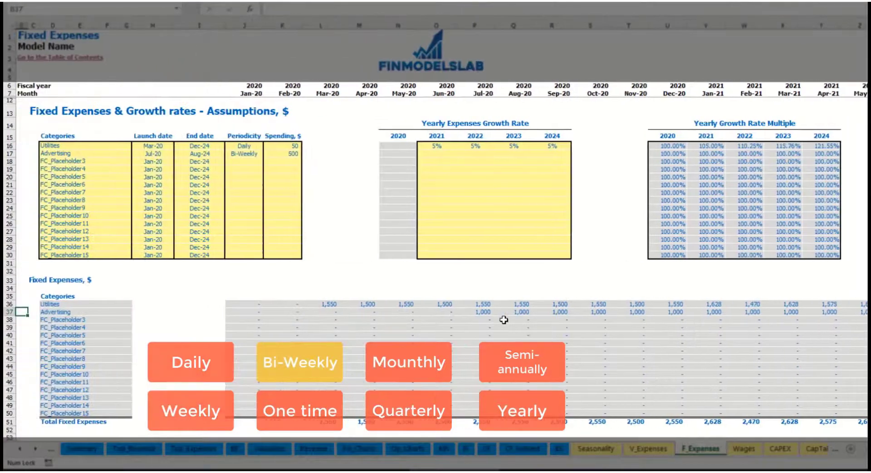
pyautogui.click(481, 312)
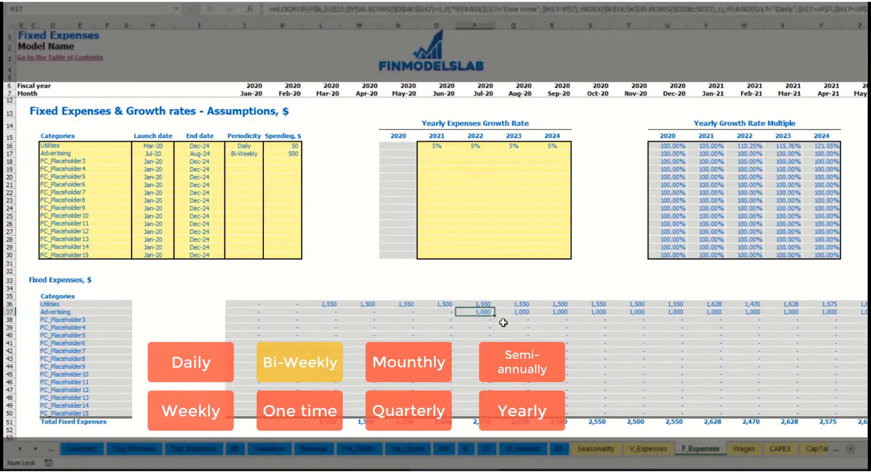
# - Set the Advertising yearly expenses growth rate to 3% for each year from 2021 through 2024
pyautogui.click(436, 153)
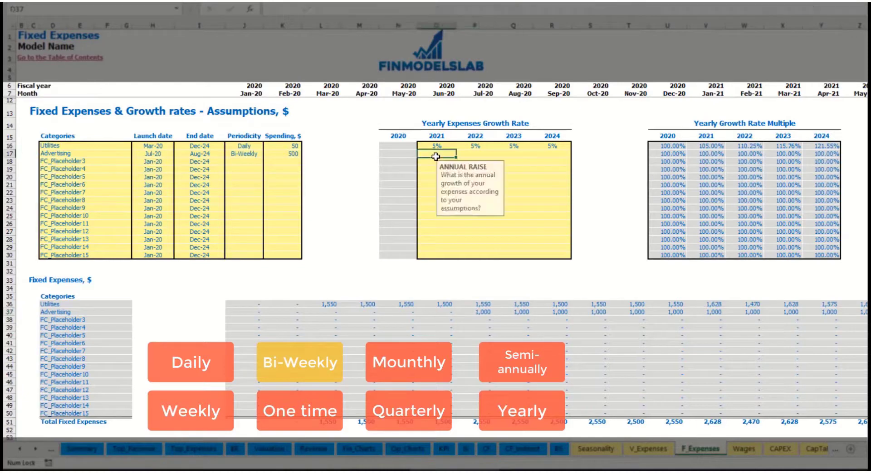
pyautogui.write('5')
pyautogui.hotkey('ctrl', 'Return')
pyautogui.hotkey('ctrl', 'c')
pyautogui.press('Right')
pyautogui.hotkey('shift', 'Right')
pyautogui.hotkey('shift', 'Right')
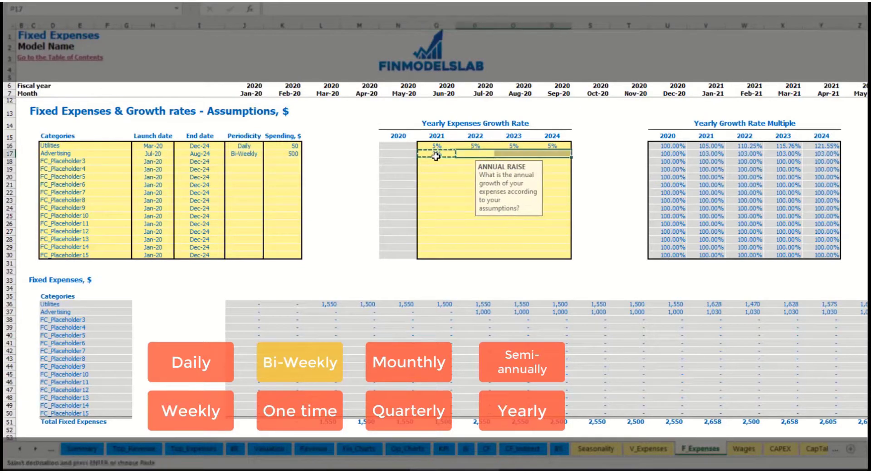
pyautogui.hotkey('ctrl', 'v')
# - Compare the monthly Advertising expenses from 2021 through 2024 with the growth rates and the end date
pyautogui.click(869, 320)
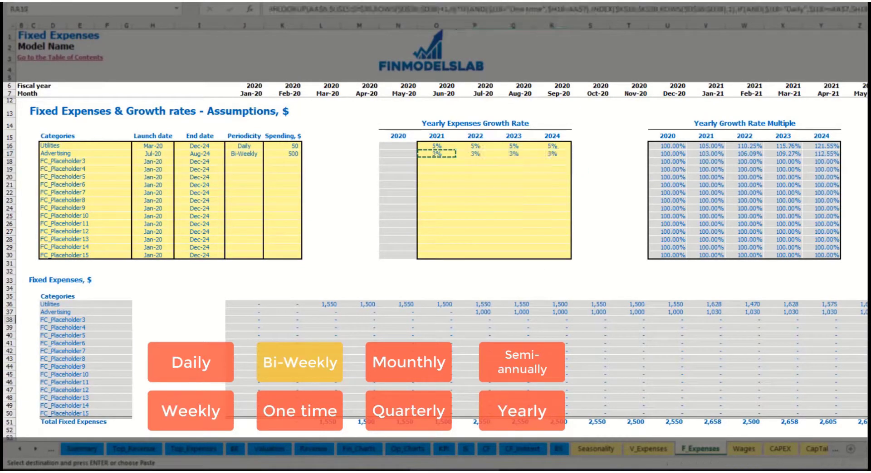
pyautogui.click(834, 312)
pyautogui.click(730, 312)
pyautogui.click(696, 312)
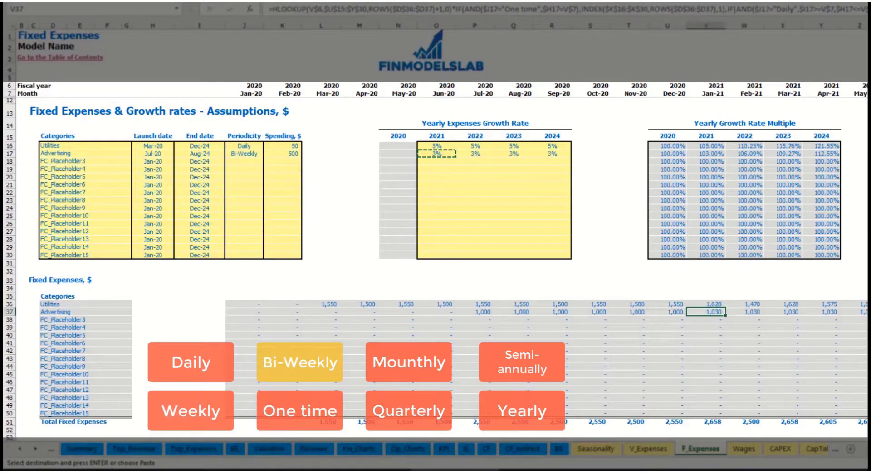
pyautogui.hscroll(6, 436, 254)
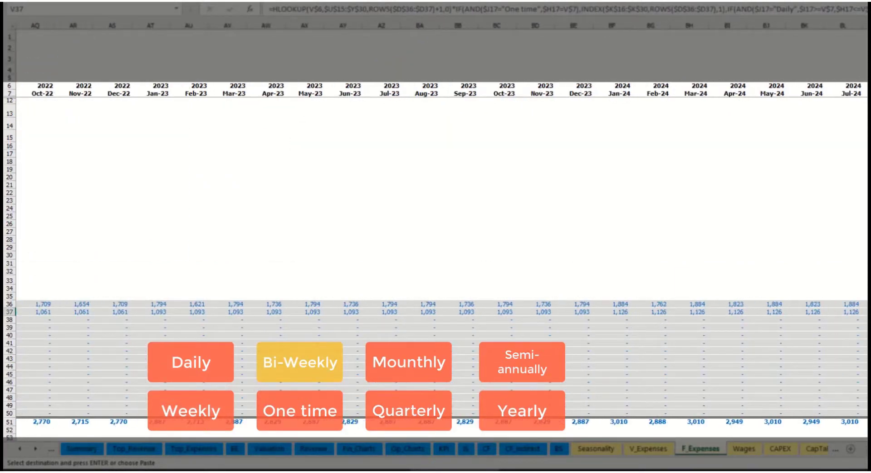
pyautogui.click(864, 26)
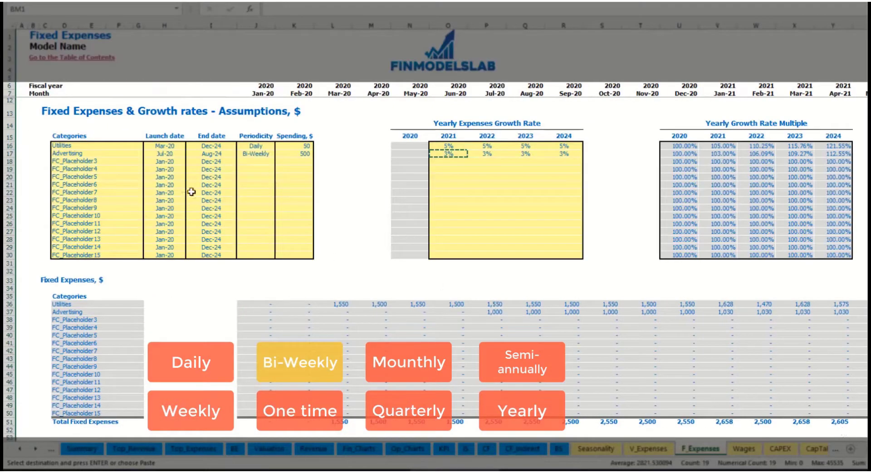
pyautogui.click(211, 154)
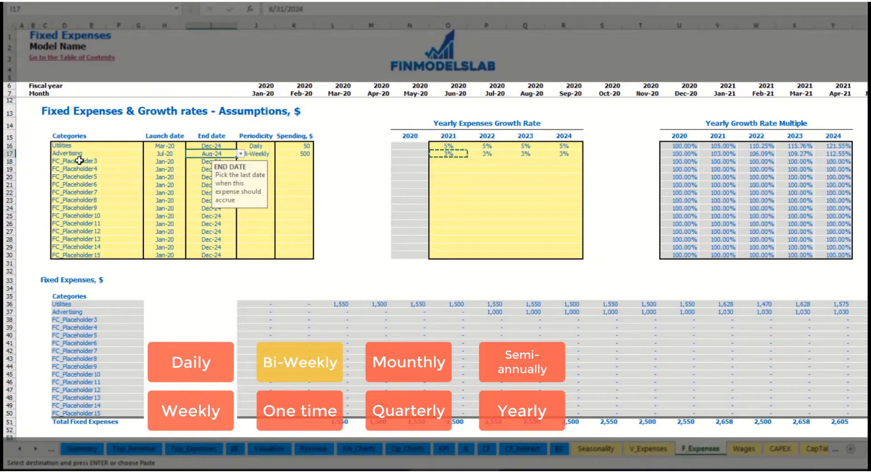
# - Name the third fixed expense category Office Setup and set its periodicity to One time
pyautogui.click(79, 161)
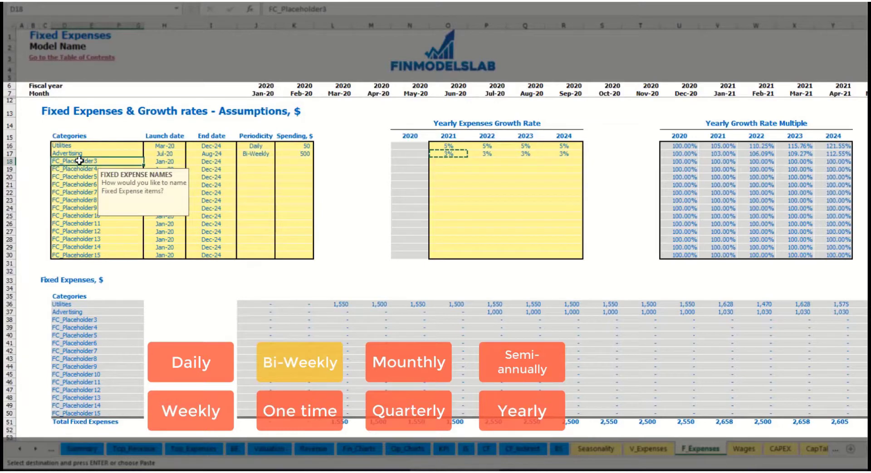
pyautogui.write('Set')
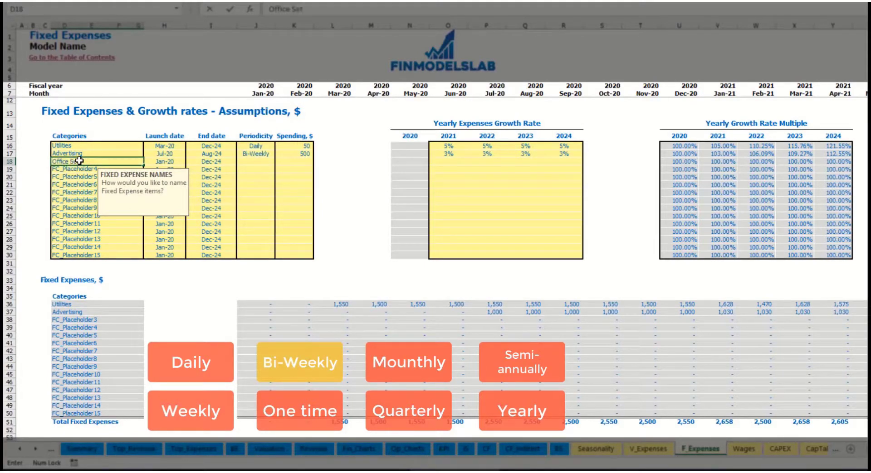
pyautogui.write('ffice Setup')
pyautogui.press('Return')
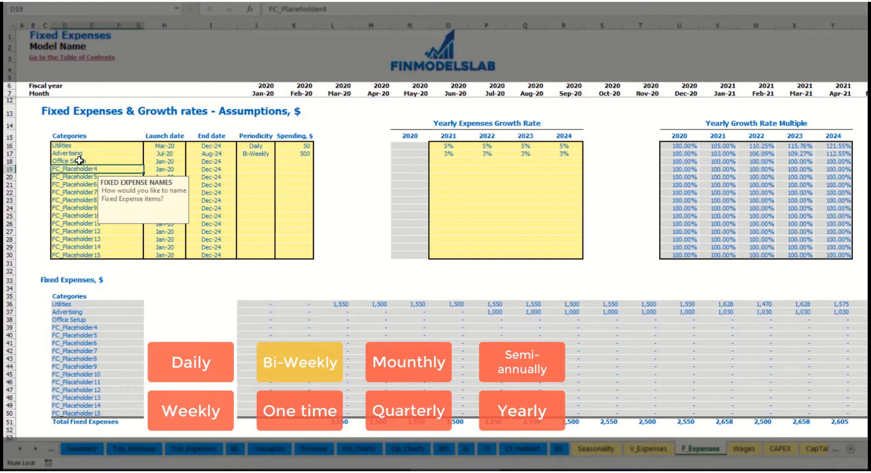
pyautogui.click(258, 163)
pyautogui.click(279, 162)
pyautogui.click(249, 168)
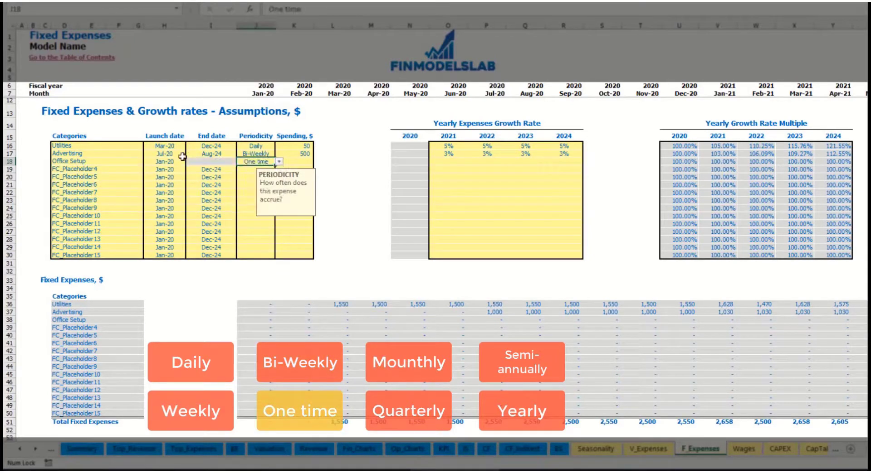
# - Set the Office Setup launch date to Feb-20 and its spending to 5,000, and check its calculated February 2020 expense
pyautogui.click(179, 161)
pyautogui.click(190, 162)
pyautogui.click(161, 175)
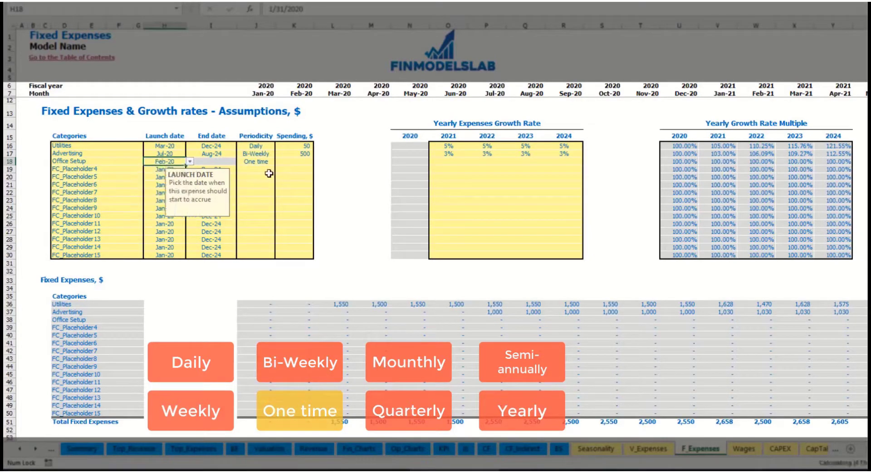
pyautogui.click(287, 161)
pyautogui.write('5,')
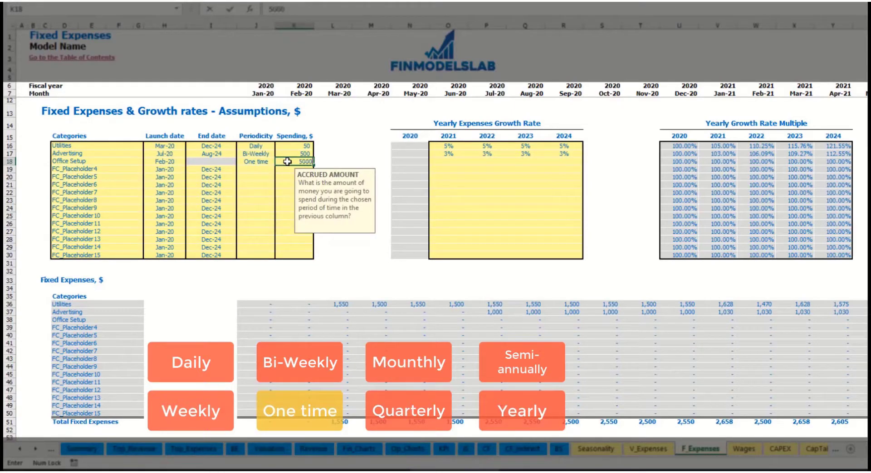
pyautogui.write('000')
pyautogui.press('Return')
pyautogui.moveTo(448, 163); pyautogui.dragTo(564, 162)
pyautogui.click(307, 320)
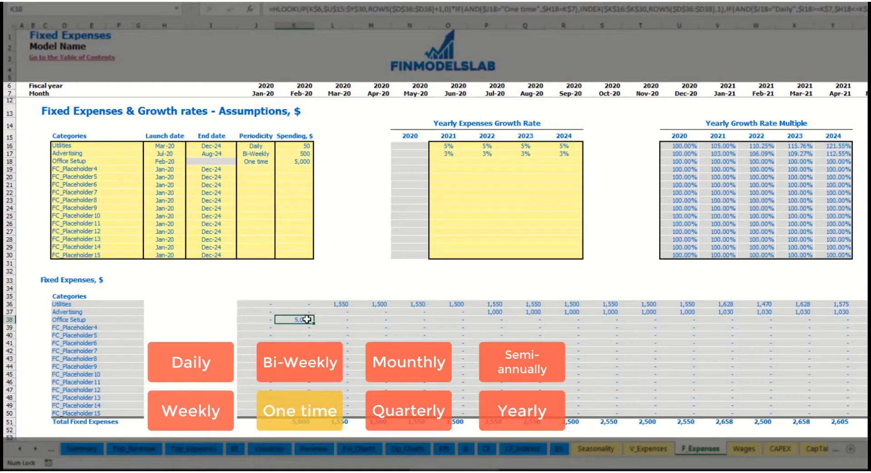
# - Name the fourth fixed expense category Insurance
pyautogui.click(122, 172)
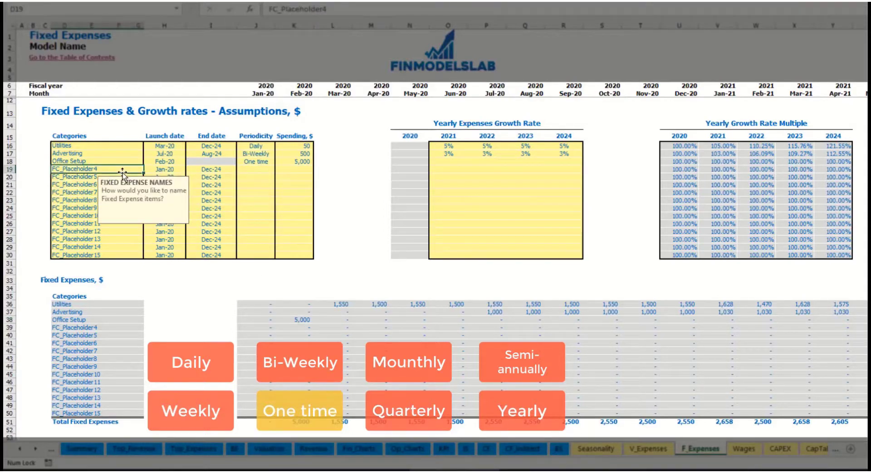
pyautogui.write('Insura')
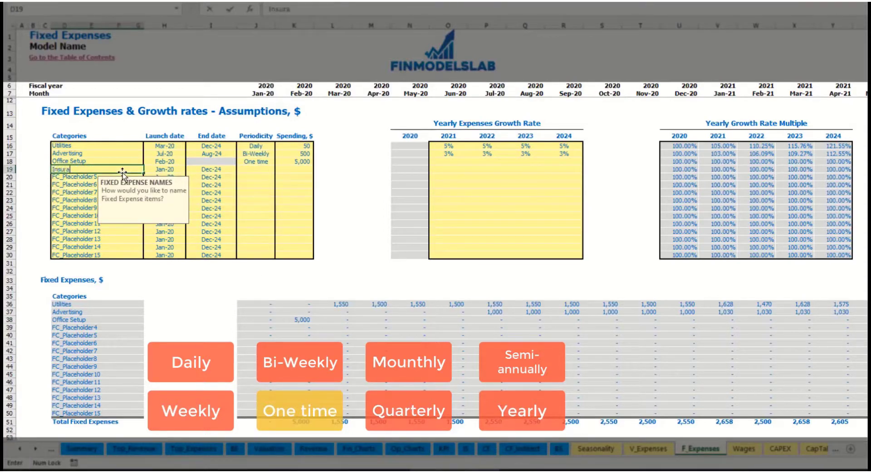
pyautogui.write('nce')
pyautogui.press('Return')
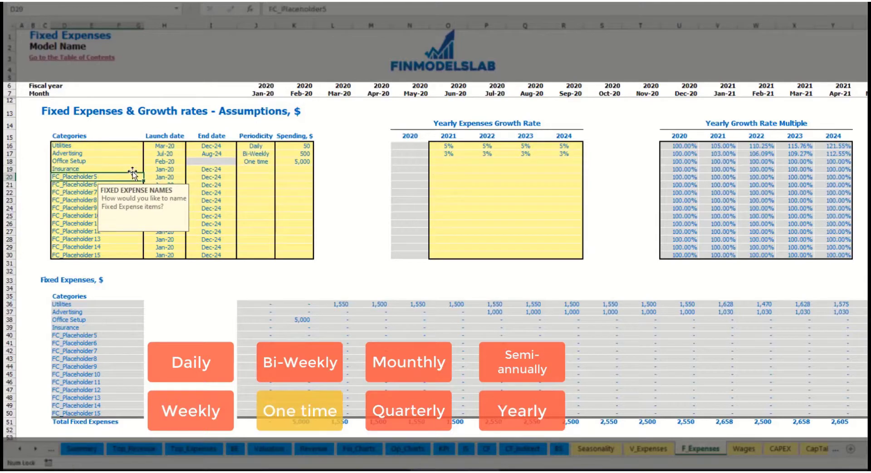
# - Set the Insurance periodicity to Monthly with a spending amount of 1,000
pyautogui.click(165, 170)
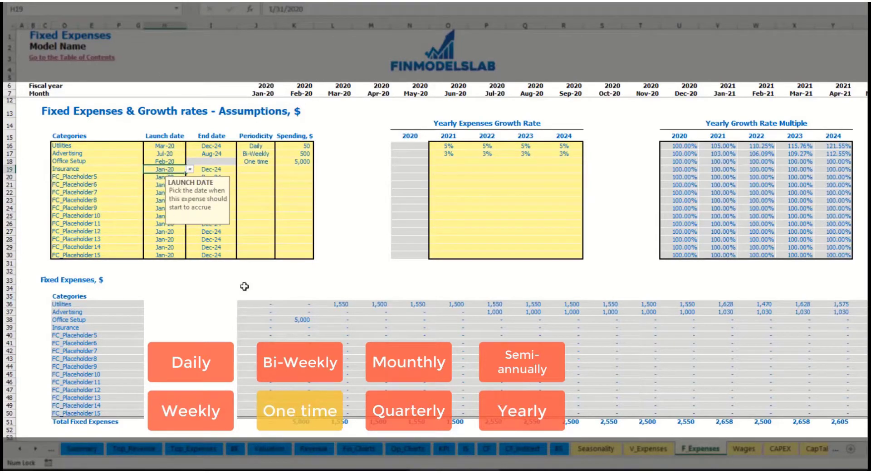
pyautogui.click(222, 170)
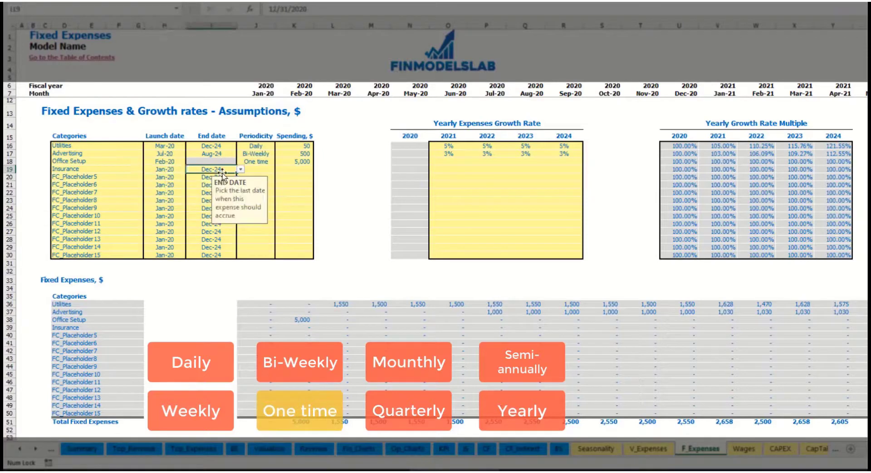
pyautogui.click(264, 171)
pyautogui.click(278, 169)
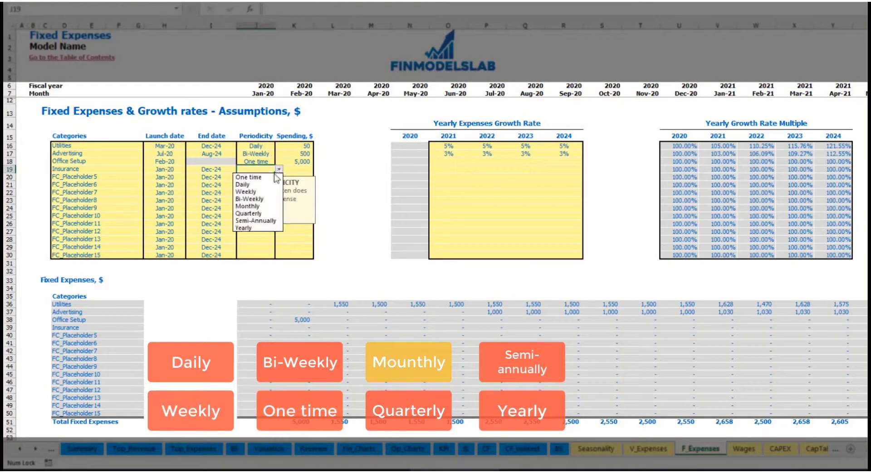
pyautogui.click(248, 206)
pyautogui.click(299, 169)
pyautogui.write('1000')
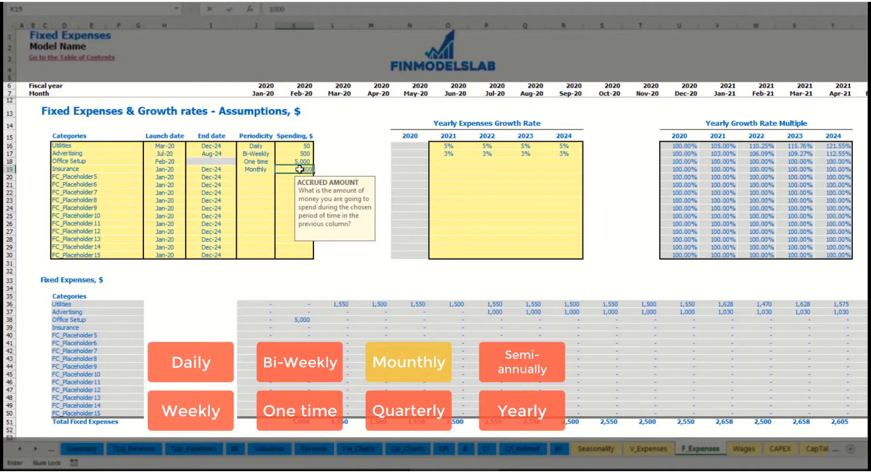
pyautogui.press('Return')
# - Set the Insurance yearly expenses growth rates to 5% for 2021, 3% for 2022, 2% for 2023 and 1% for 2024
pyautogui.click(449, 170)
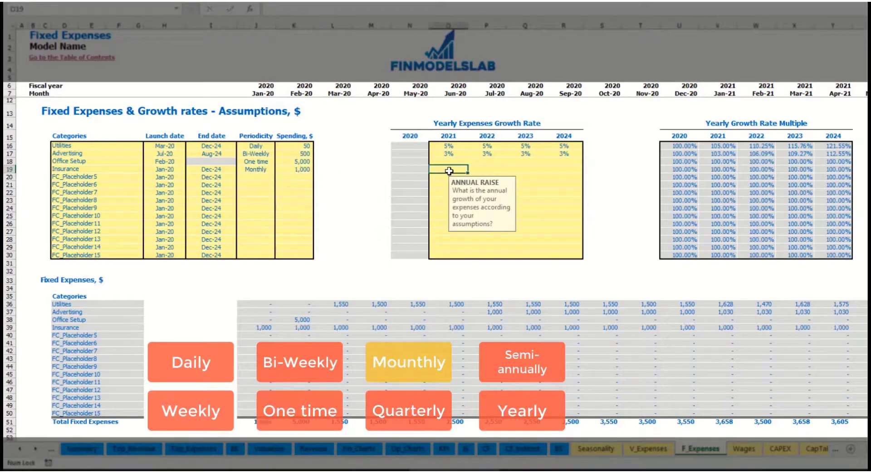
pyautogui.write('5')
pyautogui.hotkey('ctrl', 'Return')
pyautogui.press('Tab')
pyautogui.write('3')
pyautogui.press('Tab')
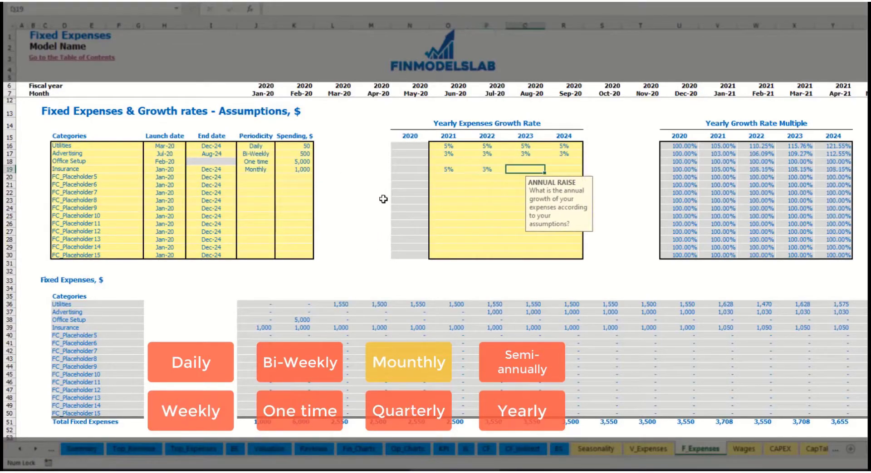
pyautogui.write('2')
pyautogui.press('Tab')
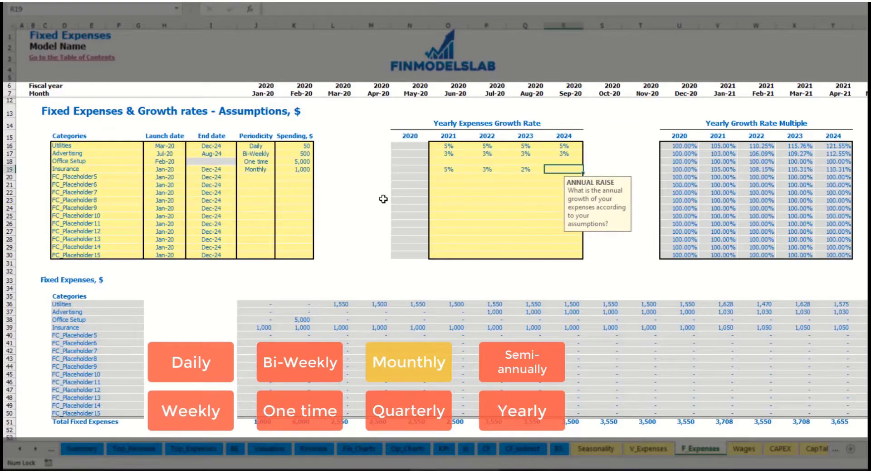
pyautogui.write('1')
pyautogui.press('Return')
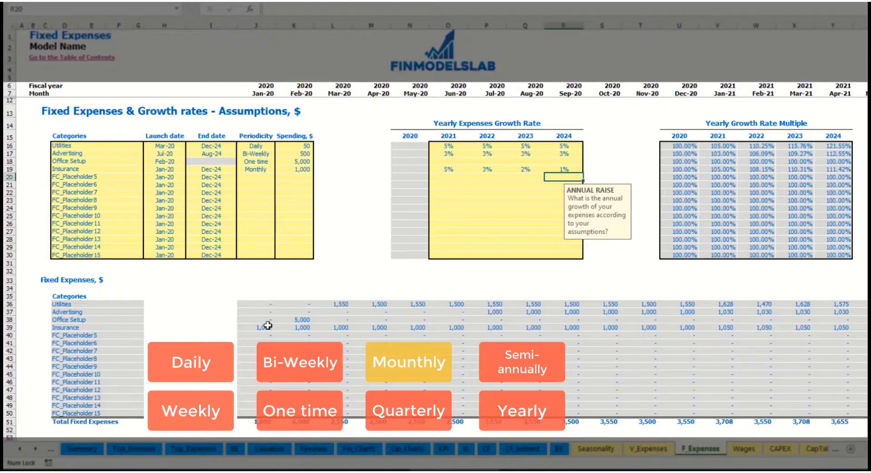
# - Examine the calculated monthly Insurance expenses across 2020 and how the growth rate applies from January 2021
pyautogui.moveTo(269, 331); pyautogui.dragTo(704, 330)
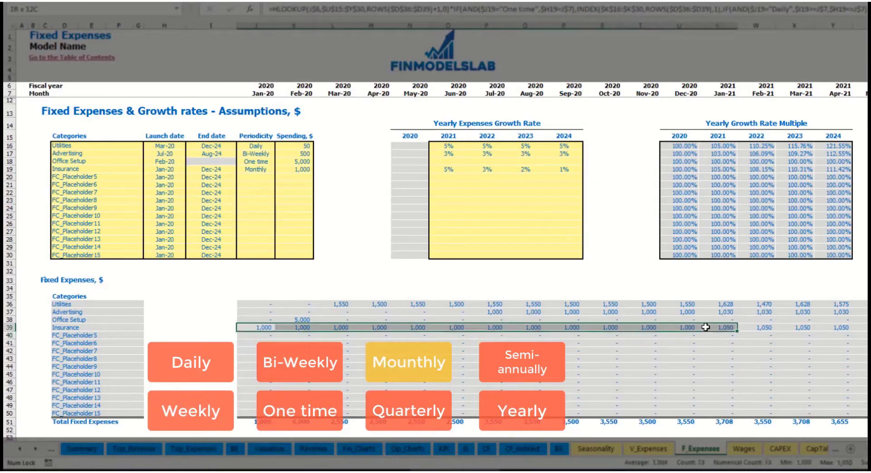
pyautogui.click(704, 329)
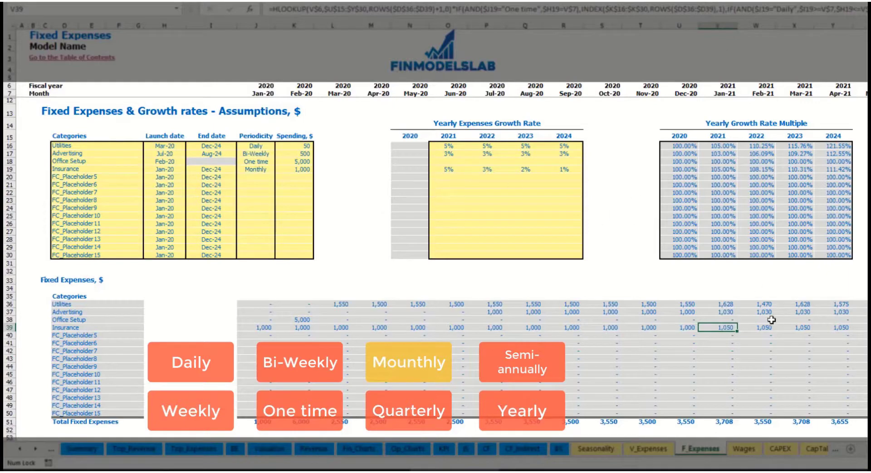
pyautogui.hscroll(5, 435, 227)
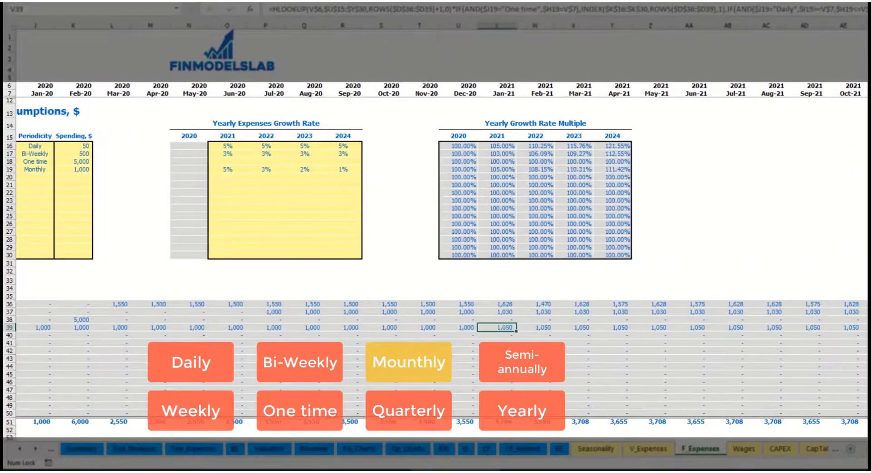
pyautogui.hotkey('ctrl', 'shift', 'Home')
pyautogui.click(867, 327)
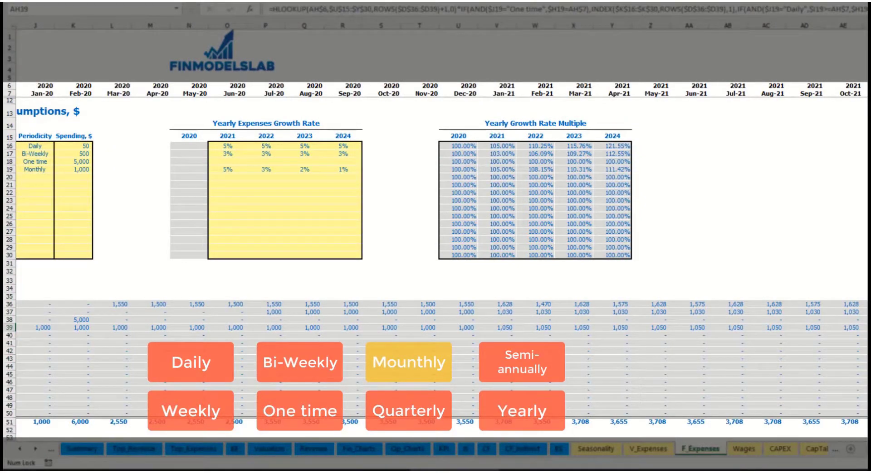
pyautogui.hscroll(-5, 385, 227)
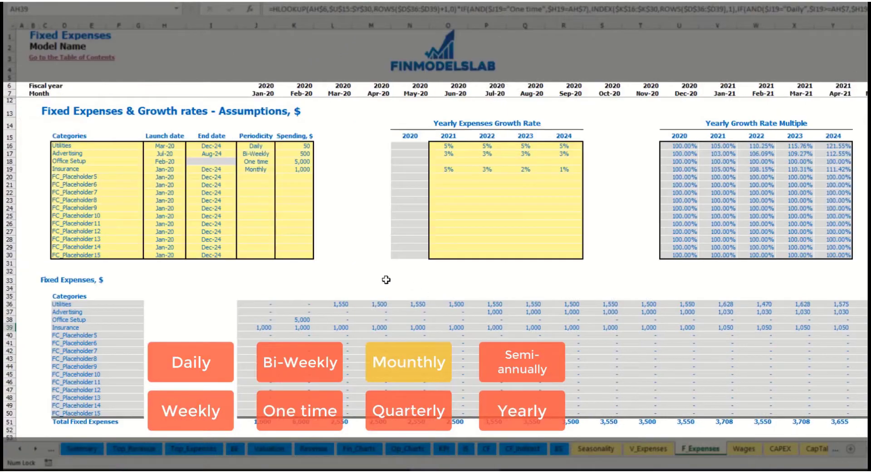
# - Switch the Insurance periodicity to Quarterly and check in which months of 2020 the expense accrues
pyautogui.click(265, 170)
pyautogui.click(279, 169)
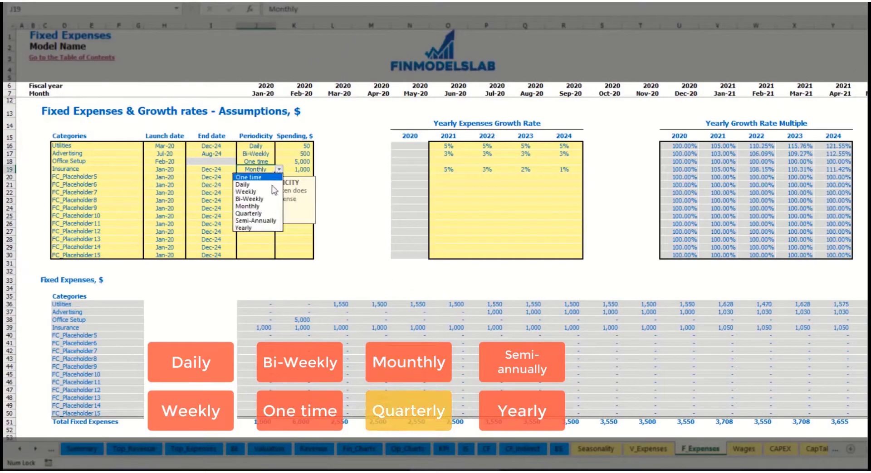
pyautogui.click(278, 216)
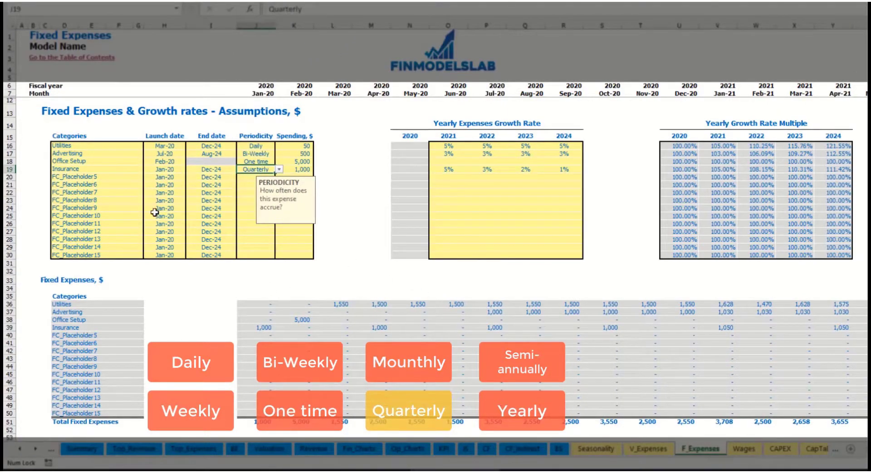
pyautogui.click(254, 329)
pyautogui.click(376, 327)
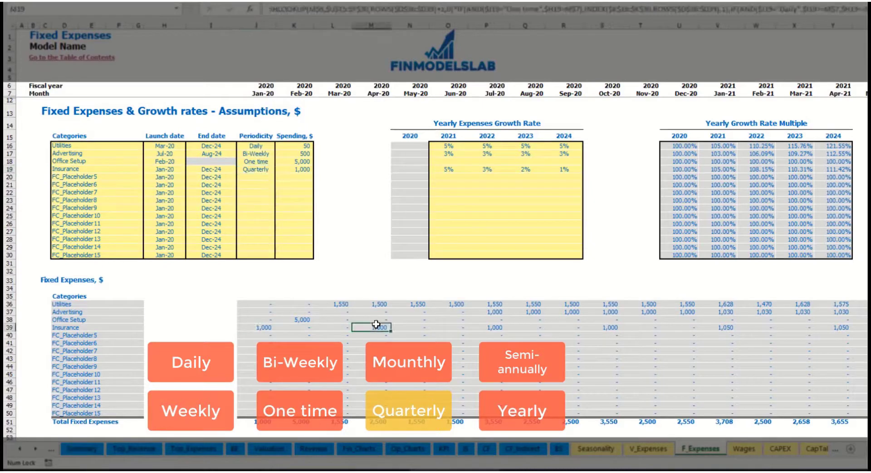
# - Change the Insurance launch date to Feb-20 and check how the accrual months shift in the calculated expenses
pyautogui.click(180, 169)
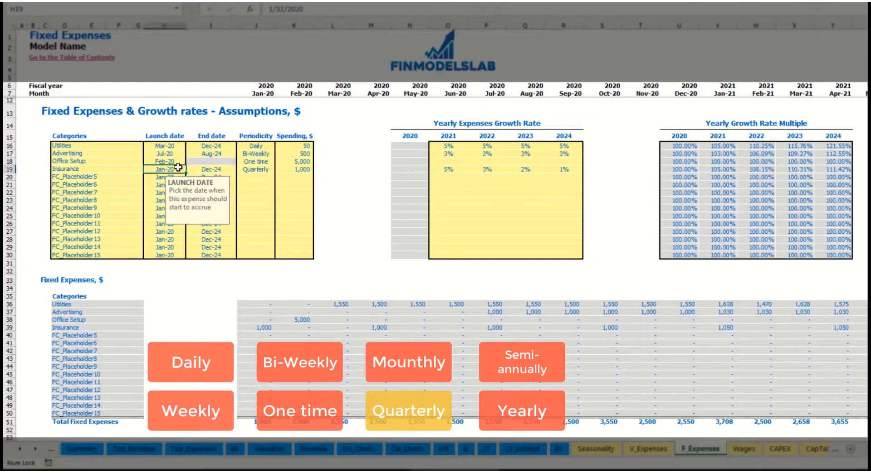
pyautogui.click(159, 185)
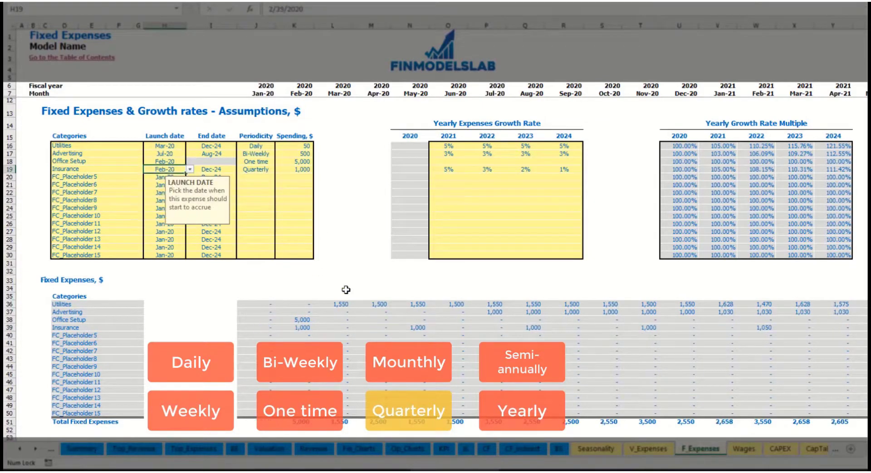
pyautogui.click(305, 327)
pyautogui.click(414, 328)
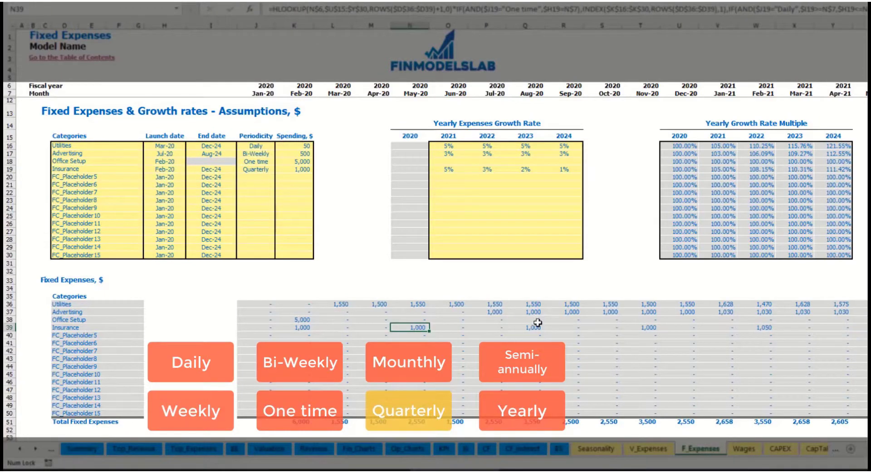
pyautogui.click(295, 328)
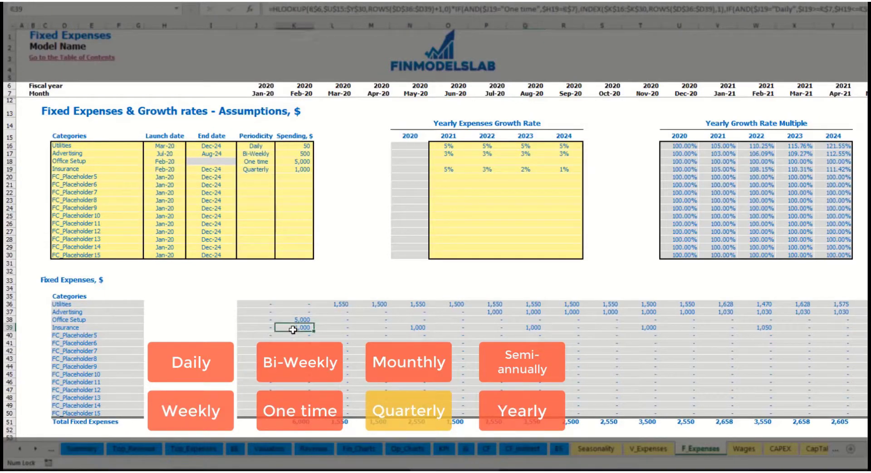
pyautogui.click(419, 327)
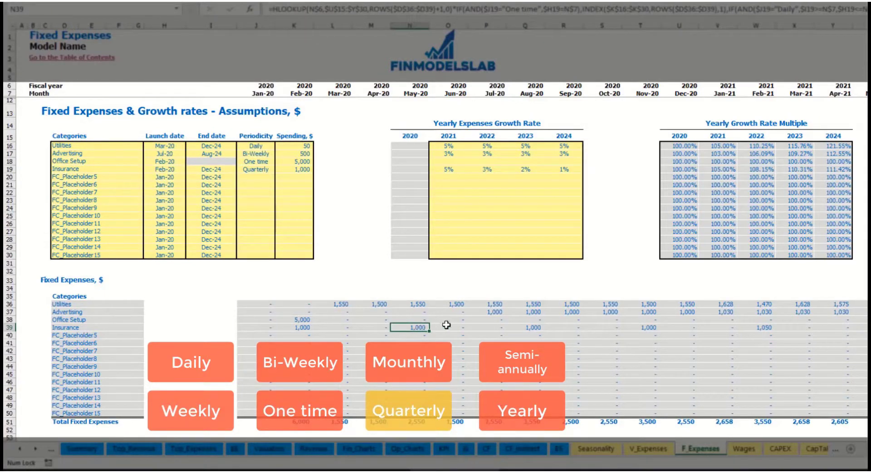
# - Switch the Insurance periodicity to Semi-Annually and check the calculated expenses from February 2020 to February 2021
pyautogui.click(271, 170)
pyautogui.click(279, 169)
pyautogui.click(270, 223)
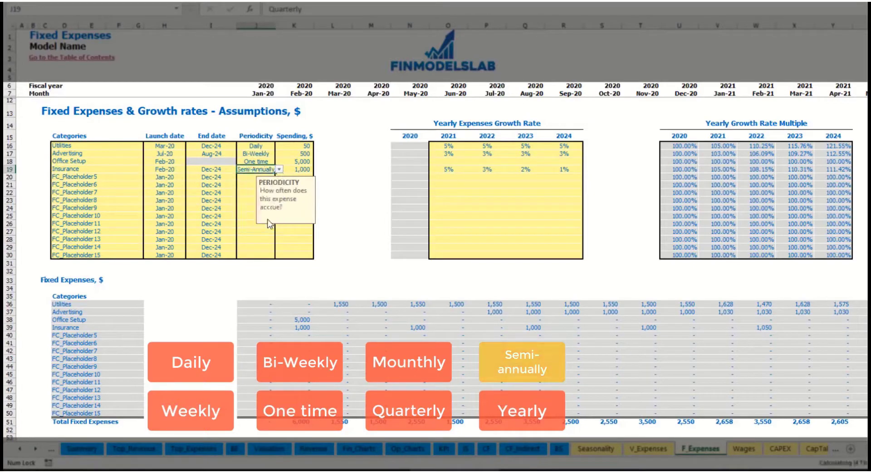
pyautogui.moveTo(296, 320); pyautogui.dragTo(727, 330)
pyautogui.click(759, 335)
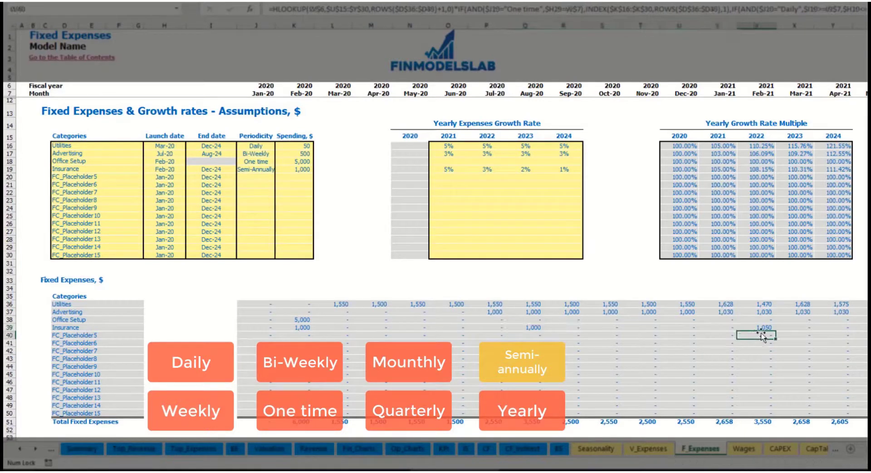
# - Set the Insurance periodicity to Yearly
pyautogui.click(261, 170)
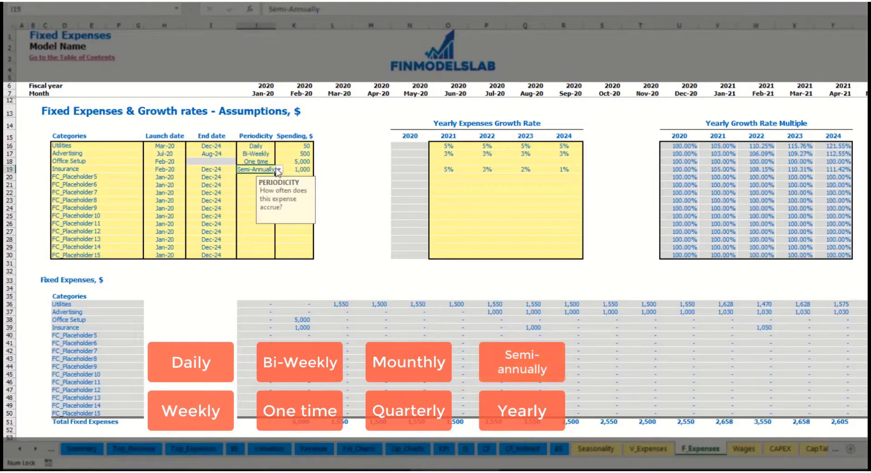
pyautogui.click(279, 170)
pyautogui.click(250, 228)
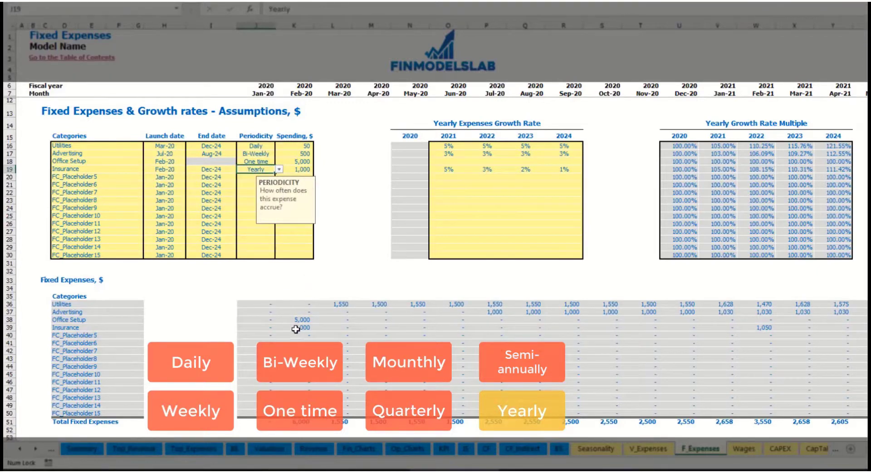
# - Check when the yearly Insurance expense accrues against its launch and end dates, and review the calculated fixed expenses for all categories
pyautogui.moveTo(296, 329); pyautogui.dragTo(843, 329)
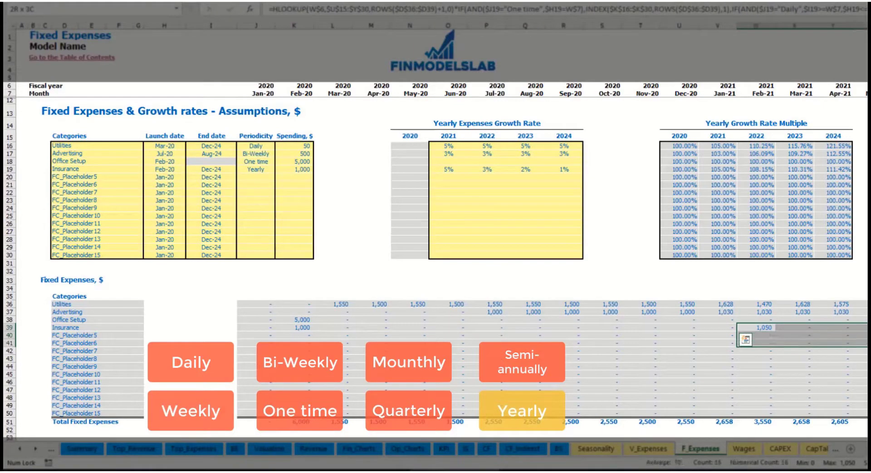
pyautogui.click(170, 170)
pyautogui.click(210, 168)
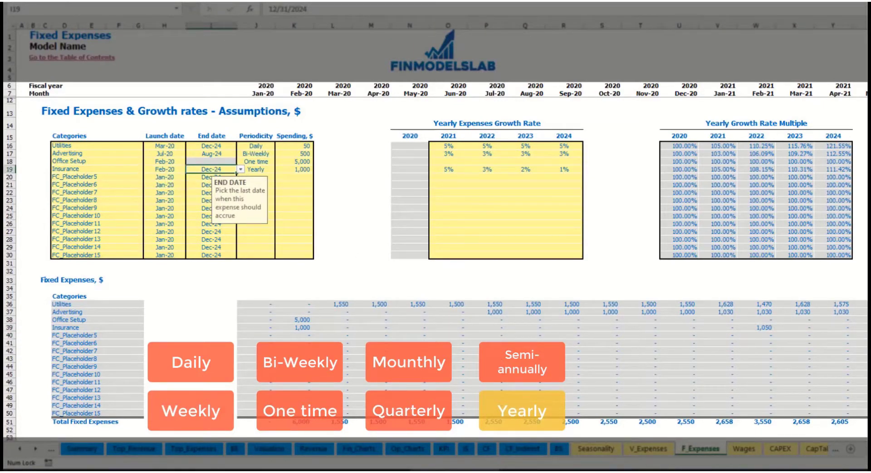
pyautogui.click(608, 254)
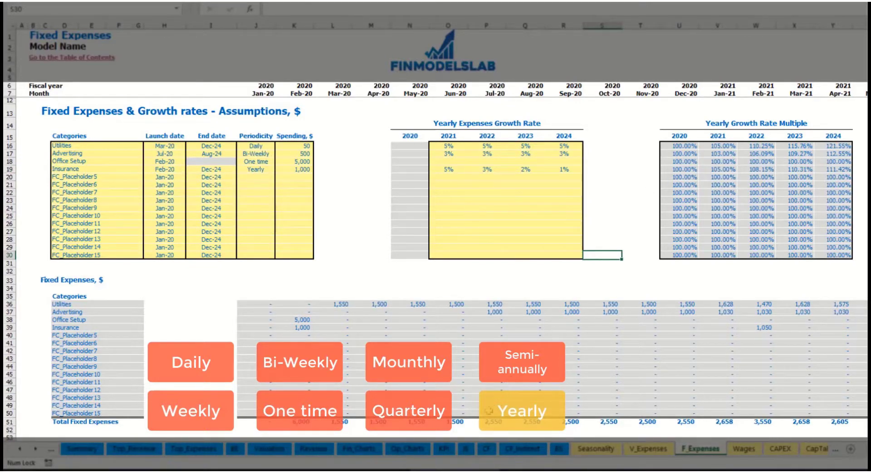
pyautogui.click(254, 304)
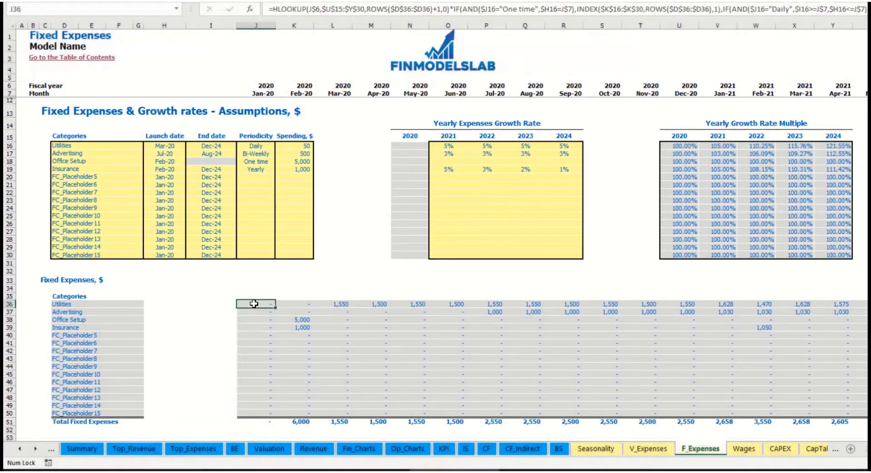
pyautogui.moveTo(254, 304); pyautogui.dragTo(794, 413)
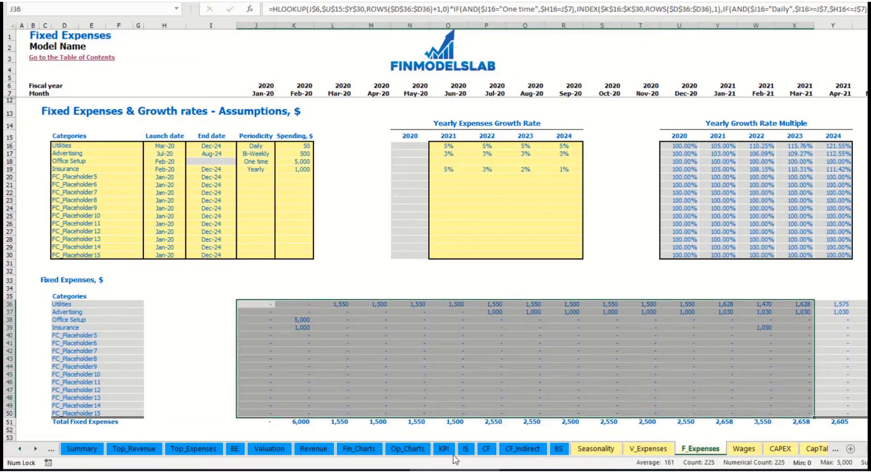
# - Expand Total Fixed Expenses in the income statement and review its category lines from Utilities to FC_Placeholder15
pyautogui.click(465, 449)
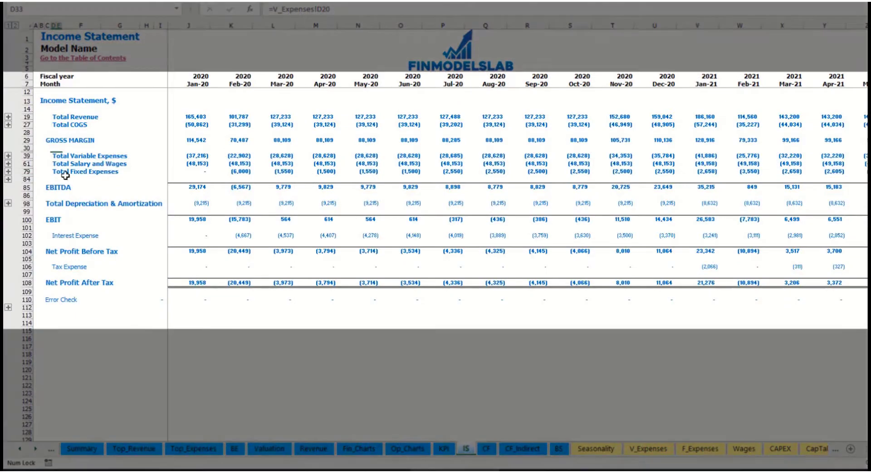
pyautogui.click(53, 173)
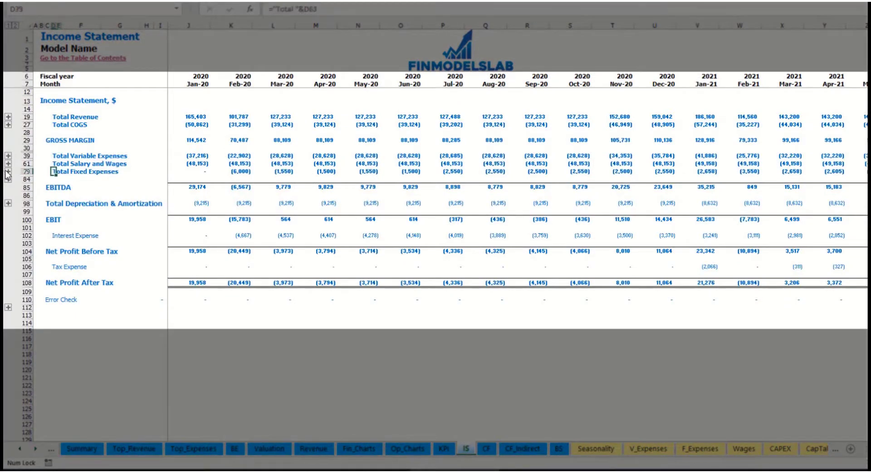
pyautogui.click(8, 172)
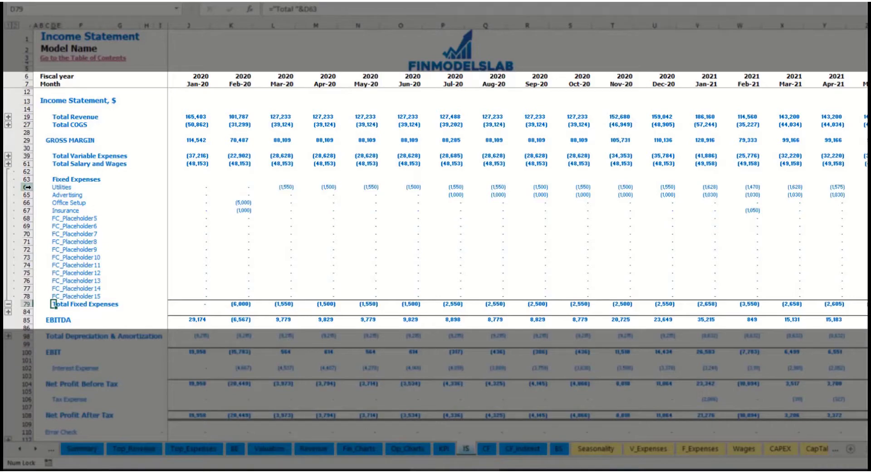
pyautogui.moveTo(26, 187); pyautogui.dragTo(30, 199)
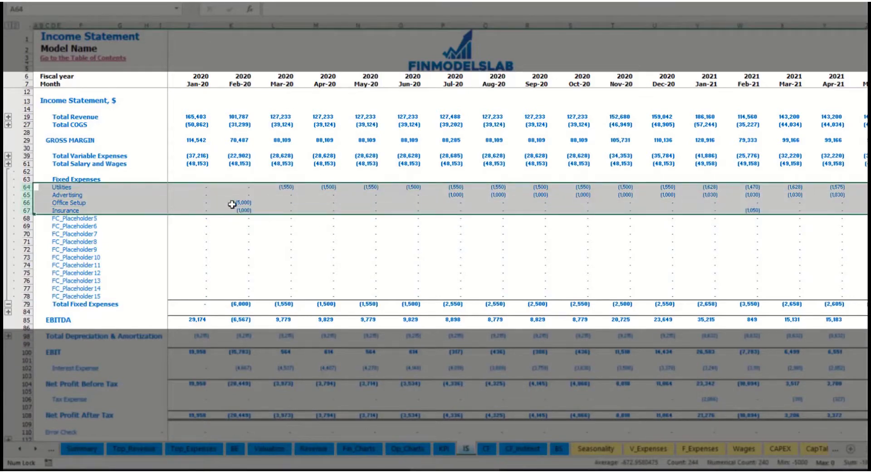
pyautogui.click(57, 186)
pyautogui.moveTo(57, 186); pyautogui.dragTo(61, 297)
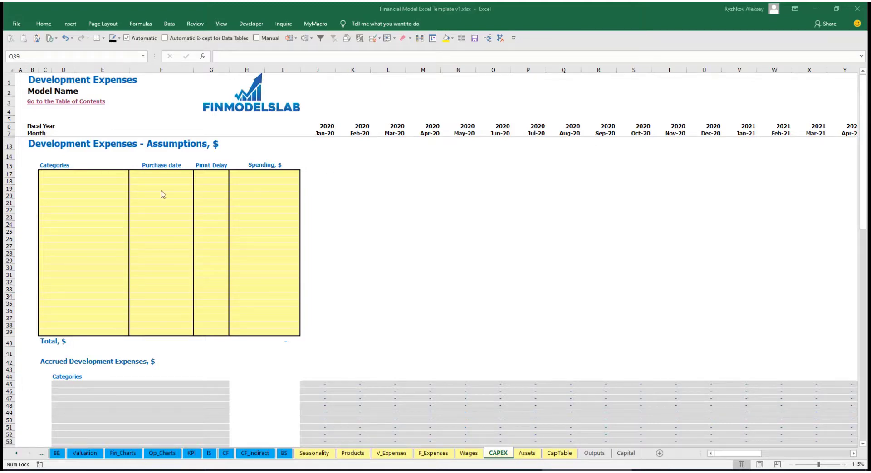
# - Add the category "Office dev" to the CAPEX development expense assumptions with a Feb-20 purchase date and 10,000 spending
pyautogui.click(105, 174)
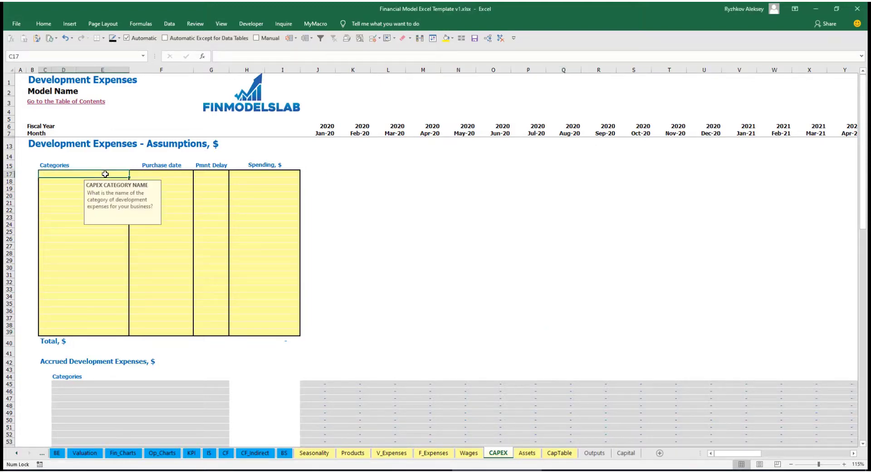
pyautogui.write('Office dev')
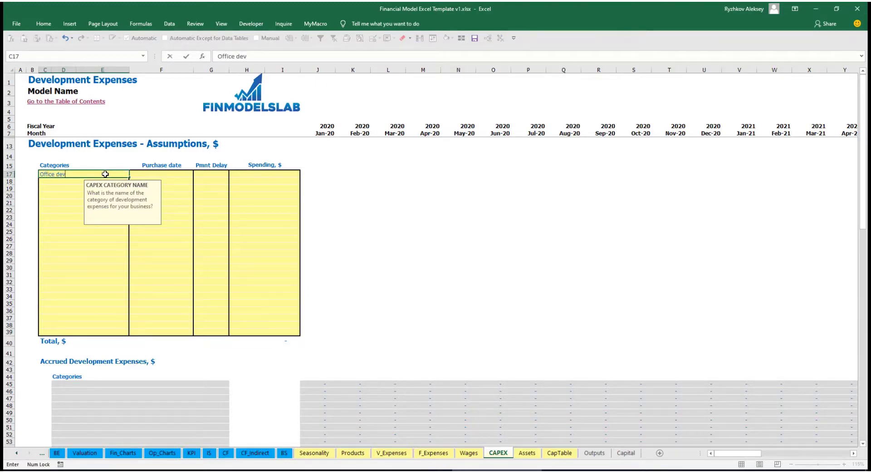
pyautogui.press('Return')
pyautogui.click(196, 174)
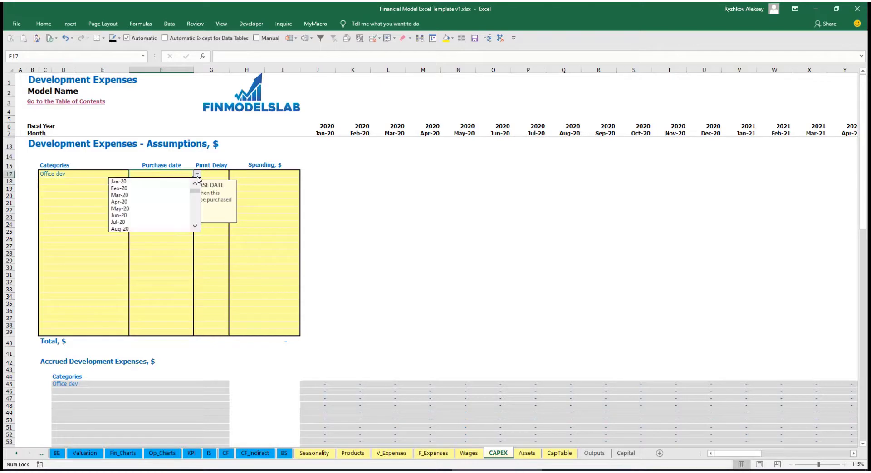
pyautogui.click(184, 188)
pyautogui.click(254, 174)
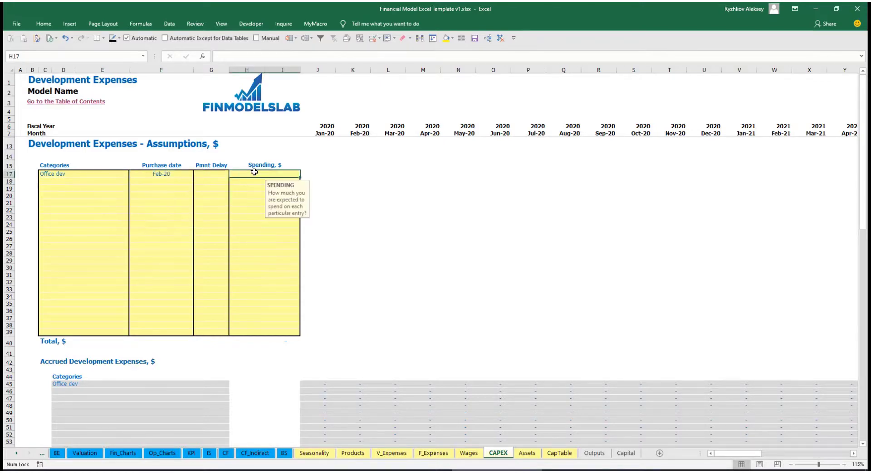
pyautogui.write('10000')
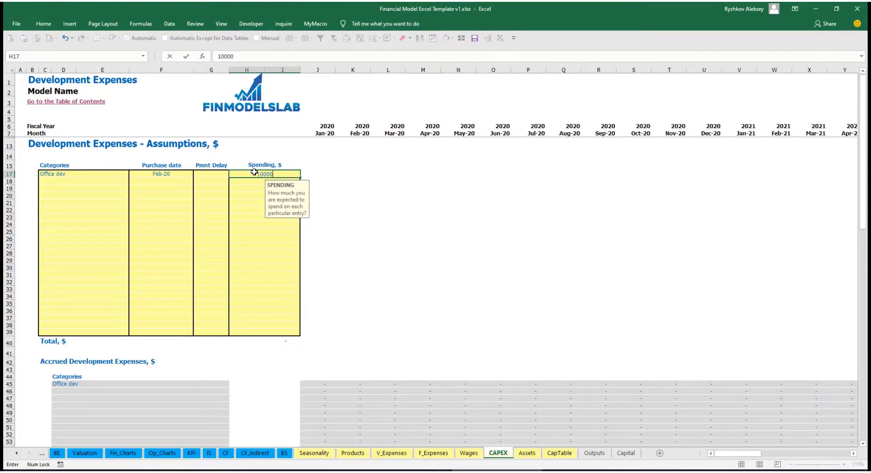
pyautogui.press('Return')
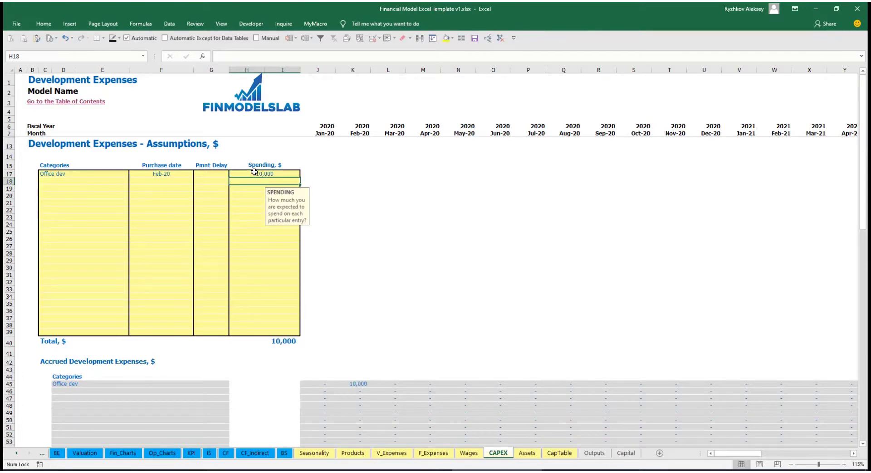
# - Set the payment delay of the Office dev category to 2M
pyautogui.click(215, 173)
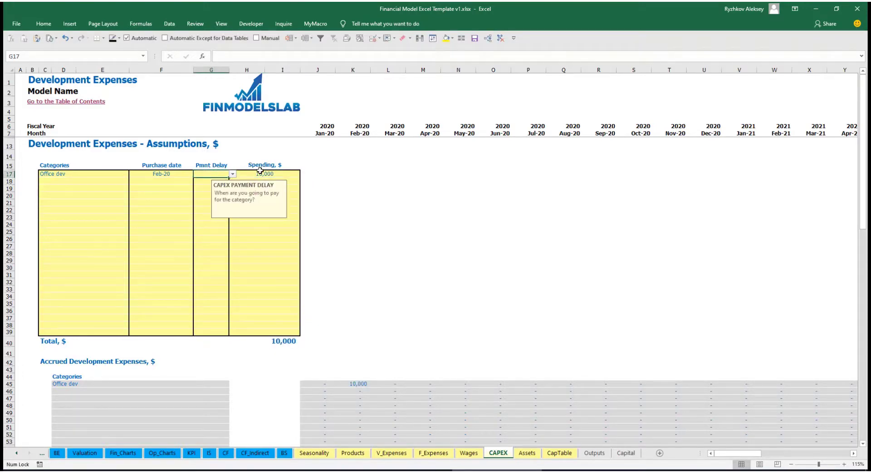
pyautogui.click(232, 174)
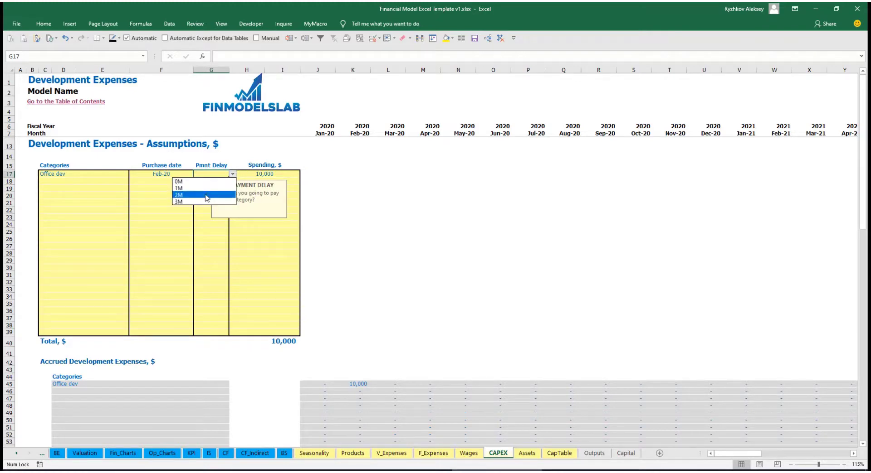
pyautogui.click(191, 194)
pyautogui.click(377, 198)
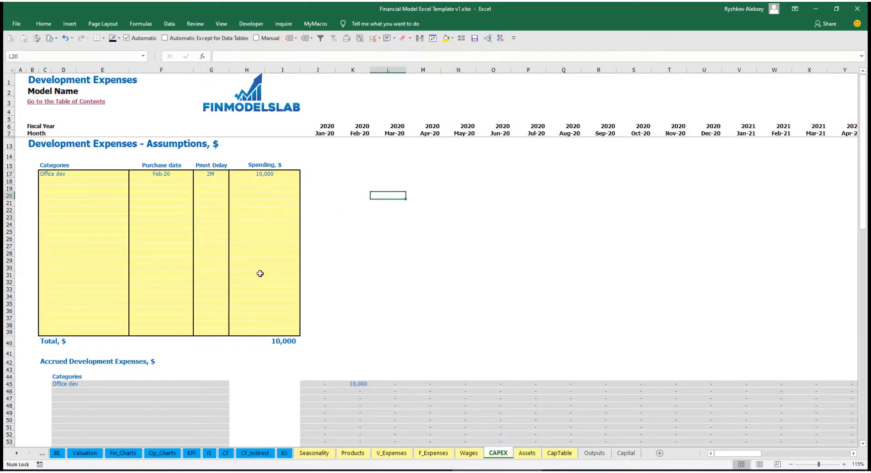
# - Check in which months the Office dev expense is accrued and paid, and review the summary balances on the CAPEX sheet
pyautogui.click(358, 384)
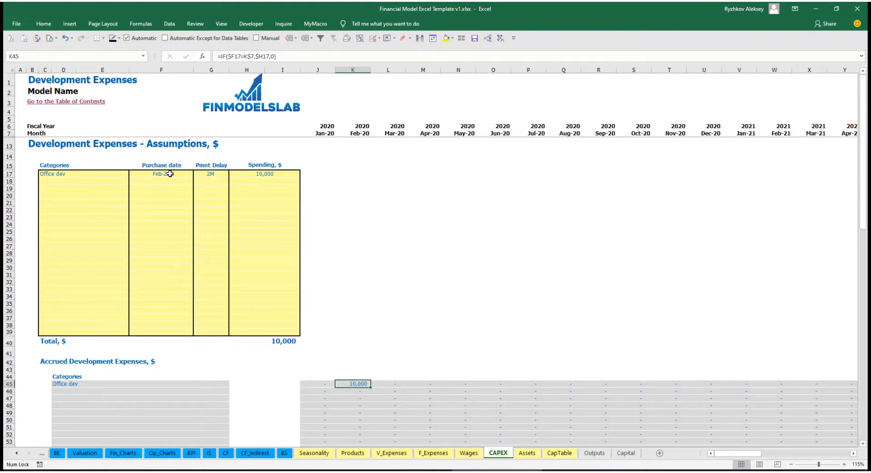
pyautogui.scroll(-10, 358, 229)
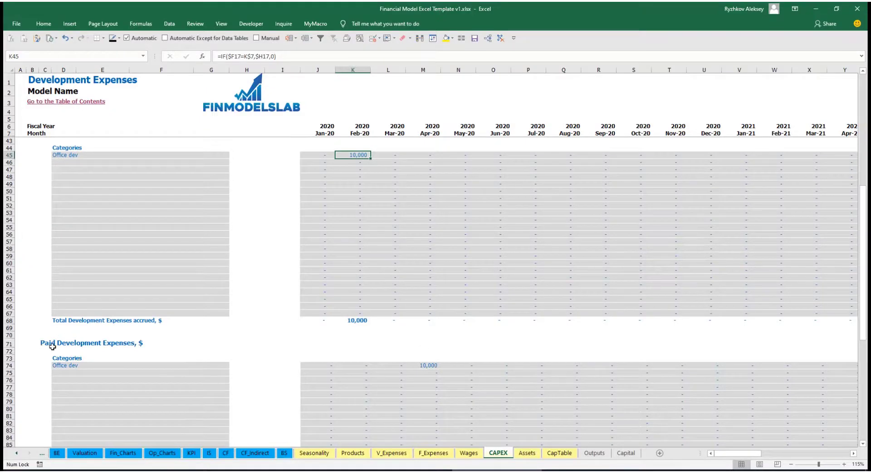
pyautogui.click(422, 366)
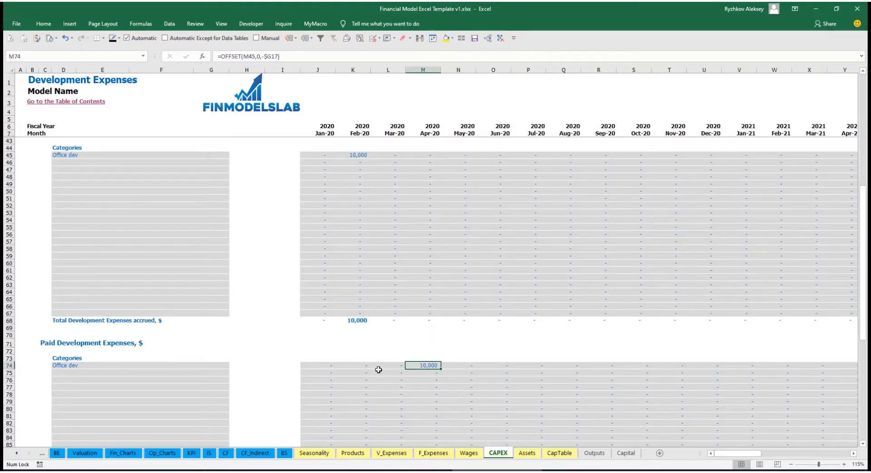
pyautogui.scroll(-13, 406, 365)
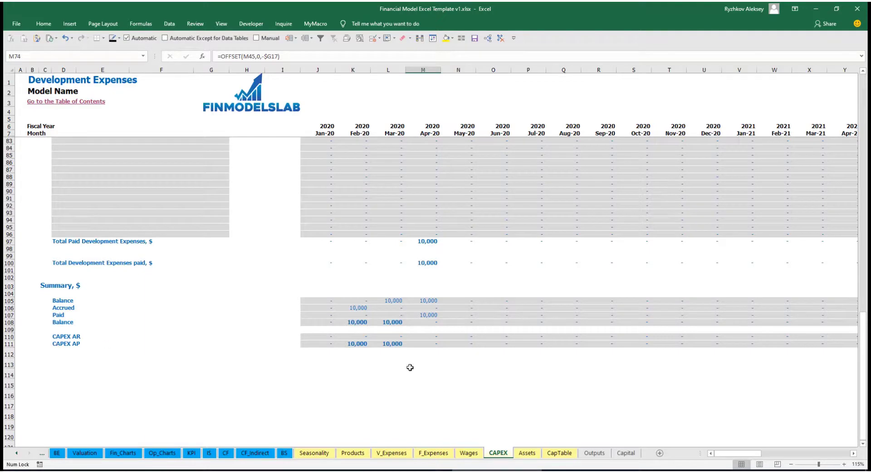
pyautogui.scroll(20, 386, 293)
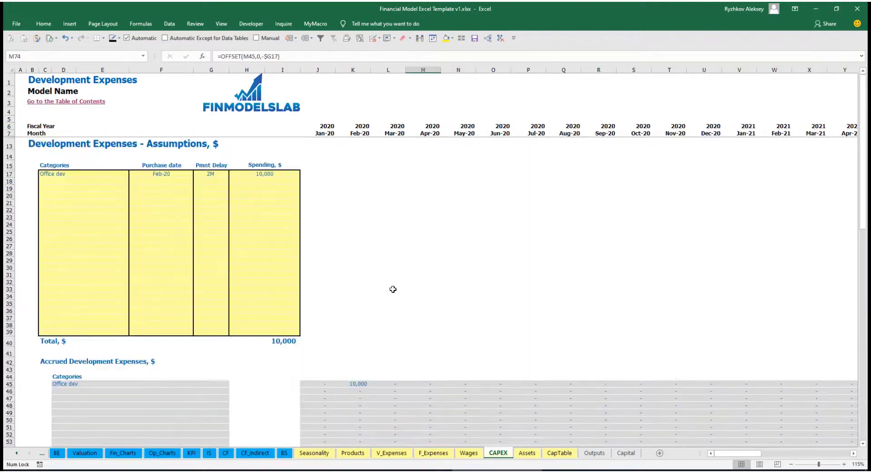
# - Add a second development expense category "Other dev exp" with a Mar-20 purchase date and 5,000 spending
pyautogui.click(70, 180)
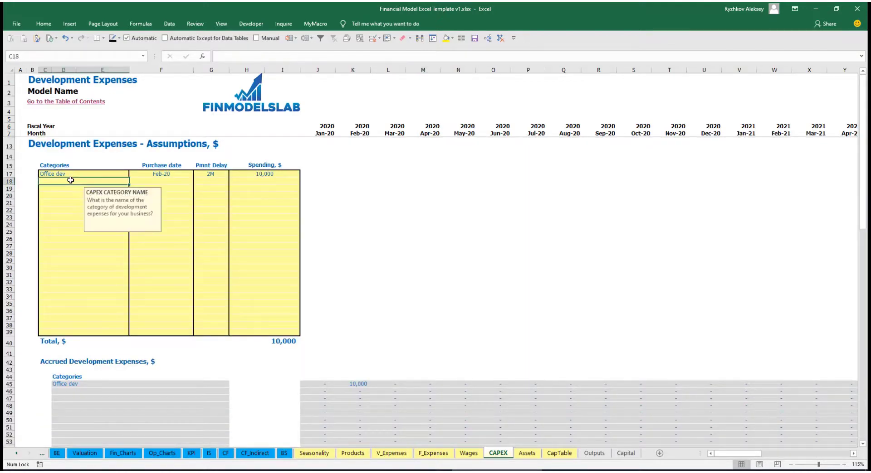
pyautogui.write('Other dev exp')
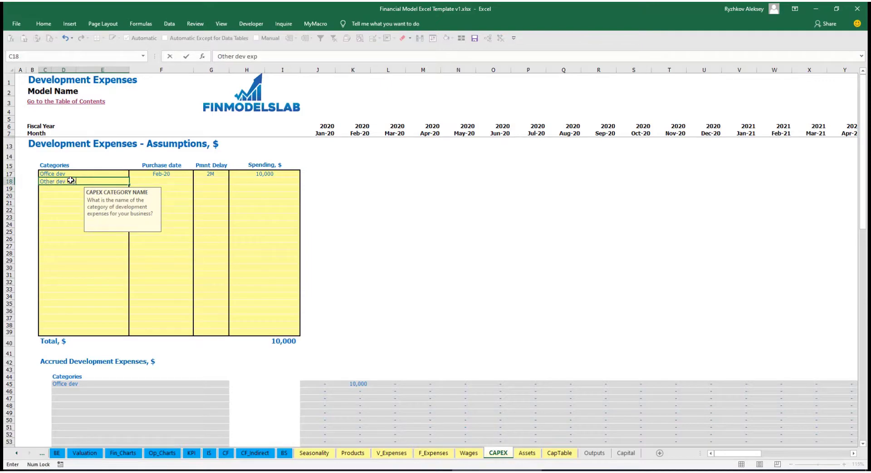
pyautogui.press('Return')
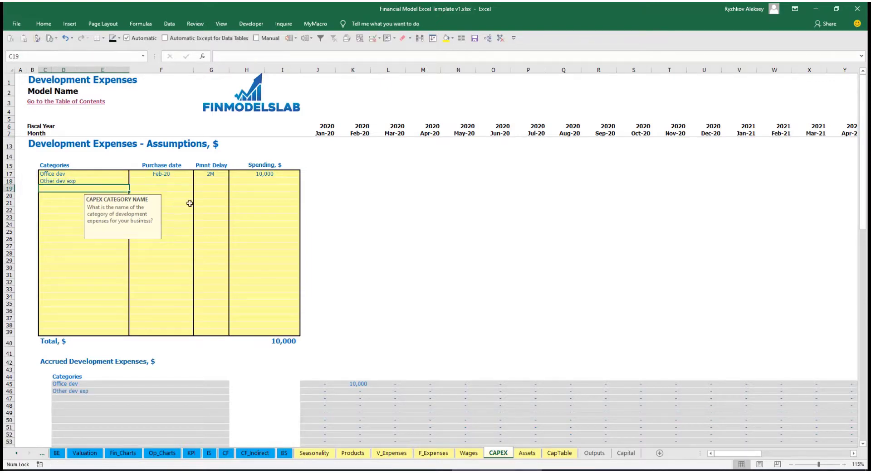
pyautogui.click(180, 180)
pyautogui.click(196, 181)
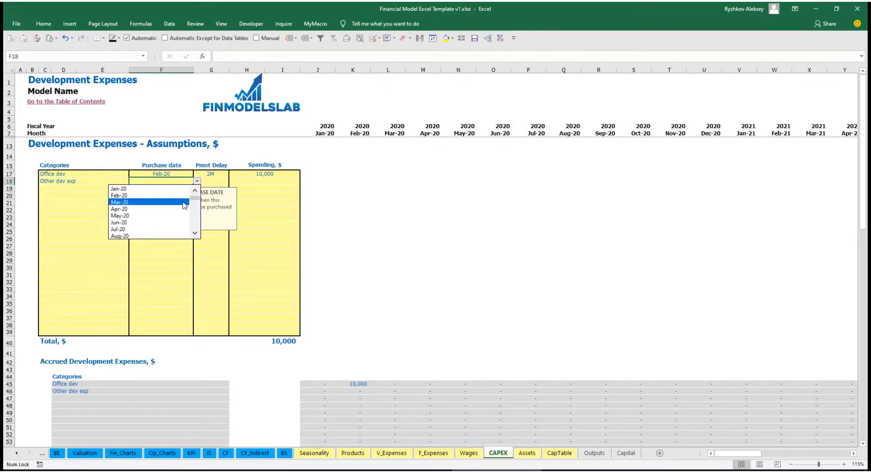
pyautogui.click(183, 201)
pyautogui.click(254, 182)
pyautogui.write('5000')
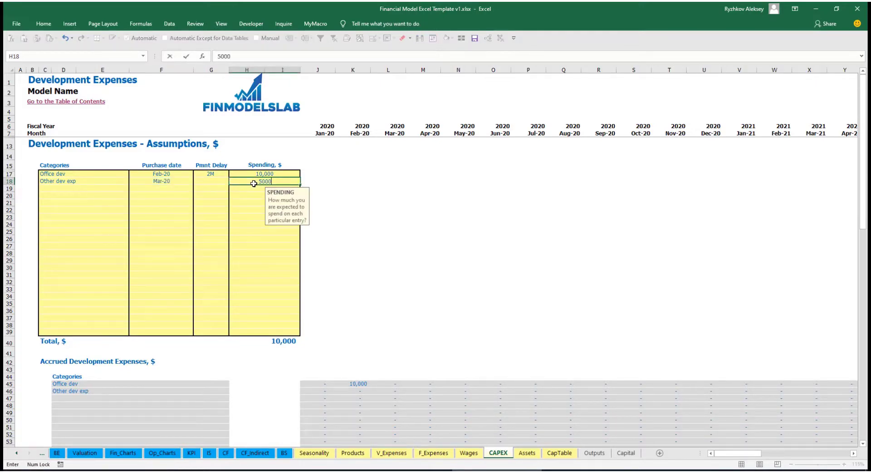
pyautogui.press('Return')
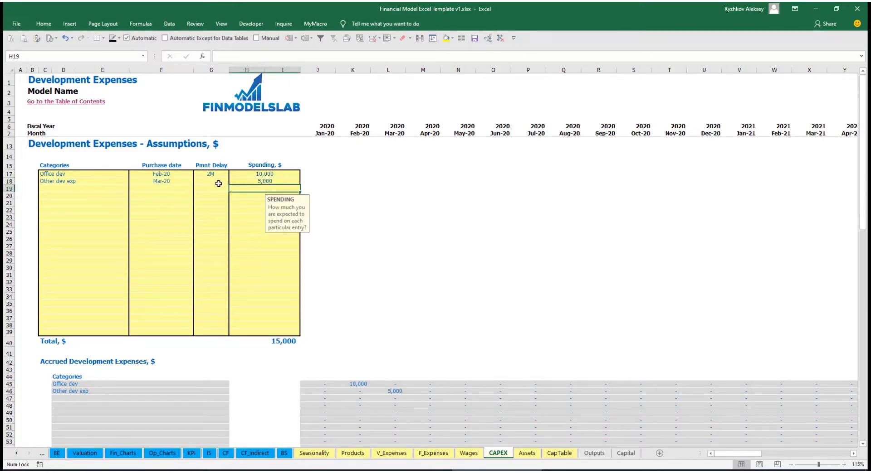
# - Set the payment delay of the Other dev exp category to 0M
pyautogui.click(218, 184)
pyautogui.hotkey('alt', 'Down')
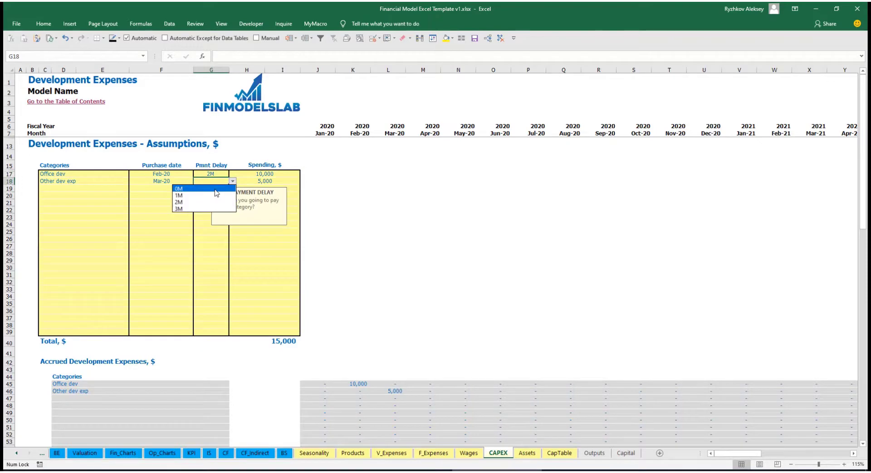
pyautogui.click(215, 189)
# - Compare the accrual month of Other dev exp with its month in the paid development expenses
pyautogui.scroll(-3, 377, 361)
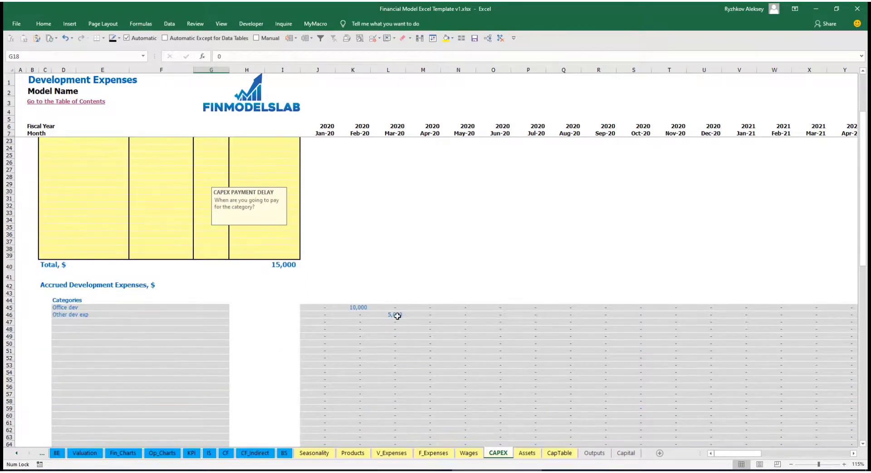
pyautogui.click(394, 316)
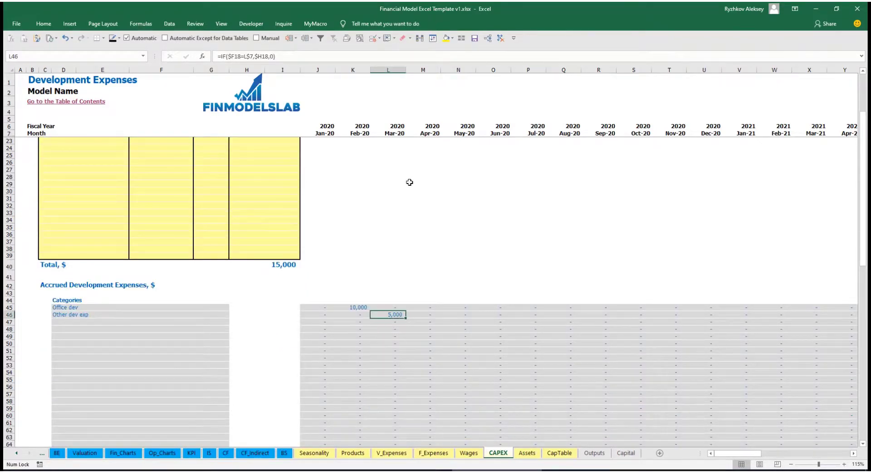
pyautogui.scroll(-10, 388, 314)
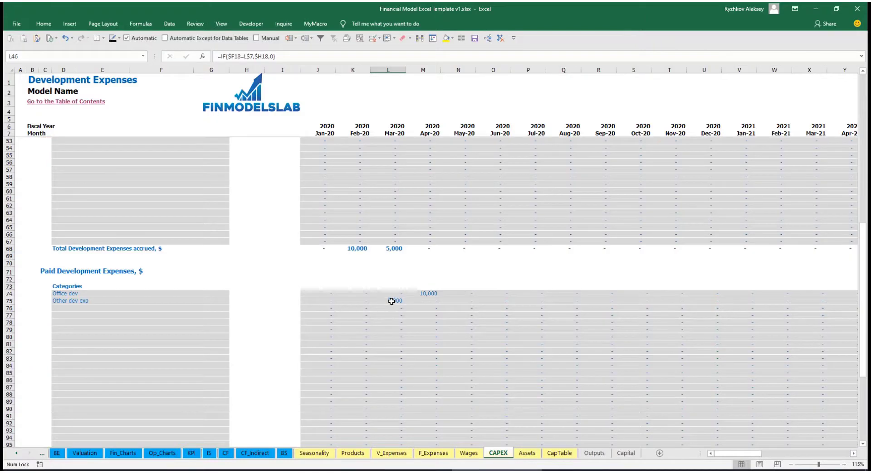
pyautogui.scroll(13, 391, 302)
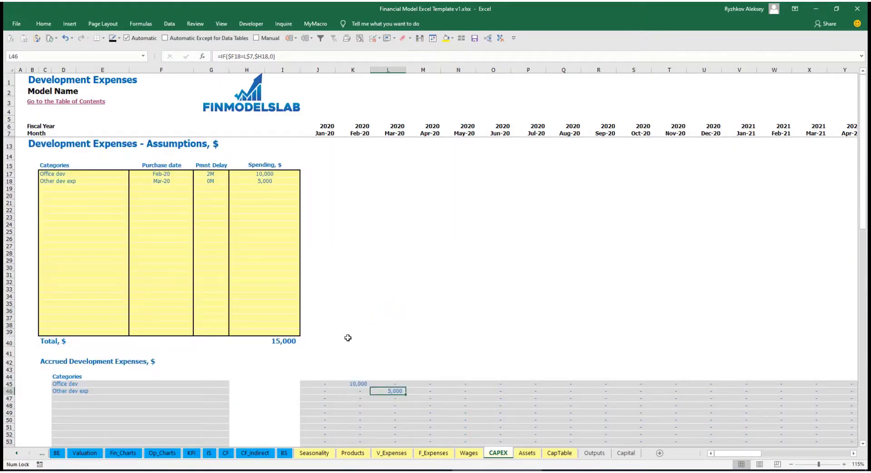
# - Review the capital expenditure, book depreciation and closing net book value of Development Expenses on the Assets sheet
pyautogui.click(526, 453)
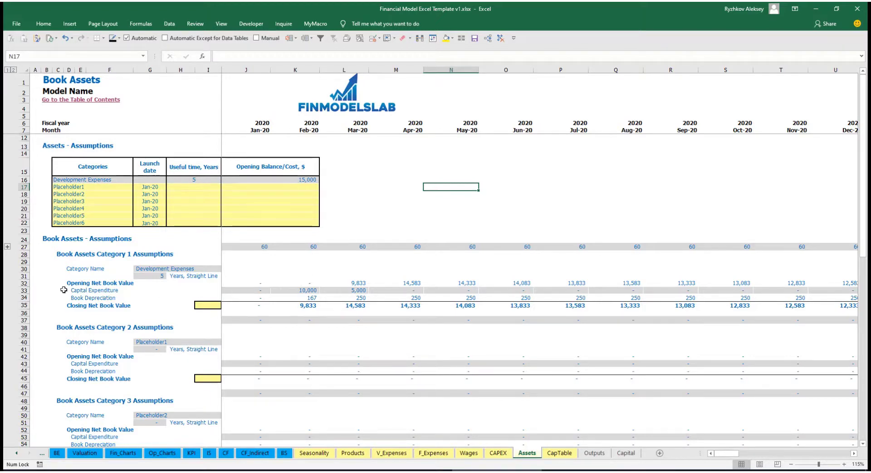
pyautogui.click(22, 298)
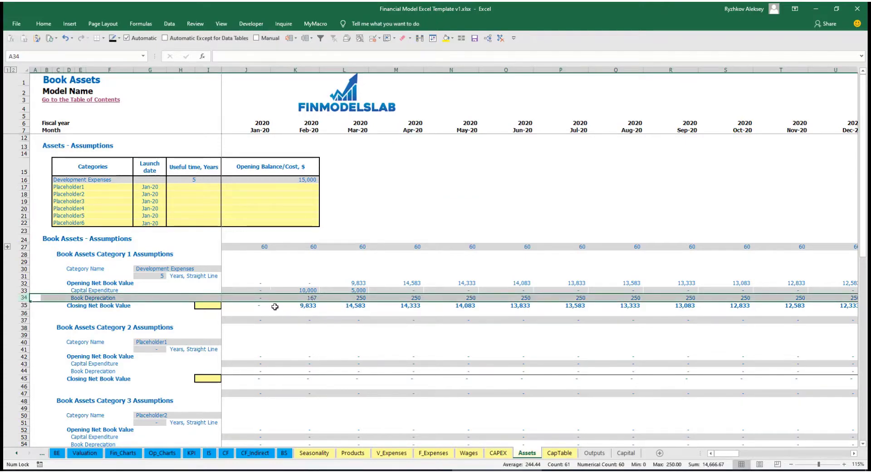
pyautogui.click(246, 290)
pyautogui.moveTo(245, 290); pyautogui.dragTo(448, 291)
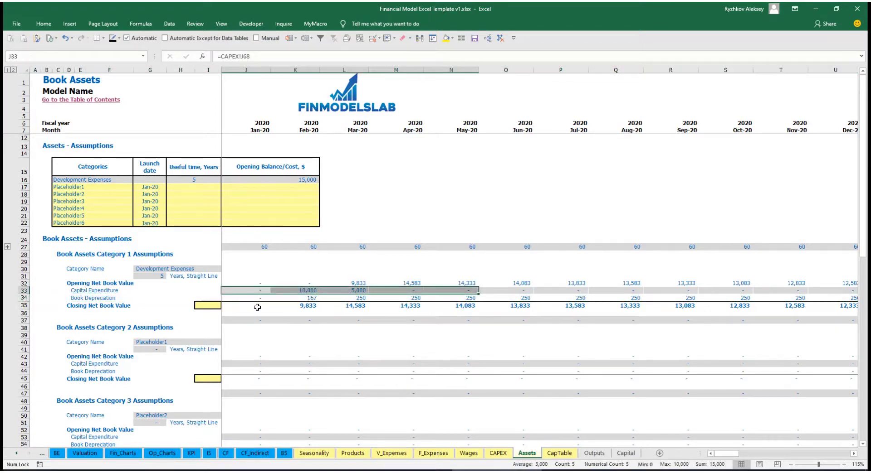
pyautogui.moveTo(252, 305); pyautogui.dragTo(484, 308)
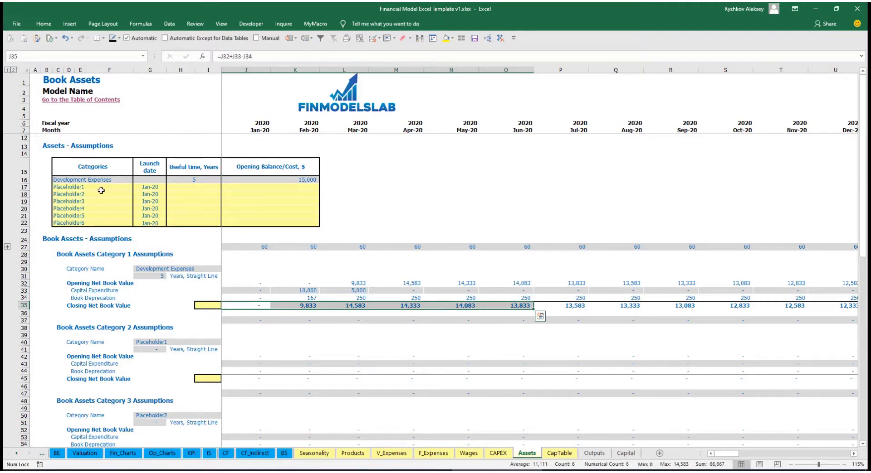
# - Rename the first placeholder asset category as "Other assets"
pyautogui.click(104, 185)
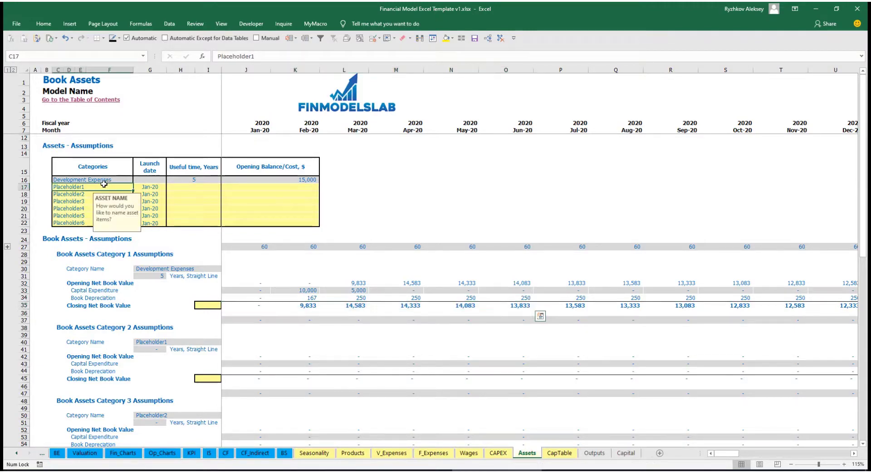
pyautogui.write('Other a')
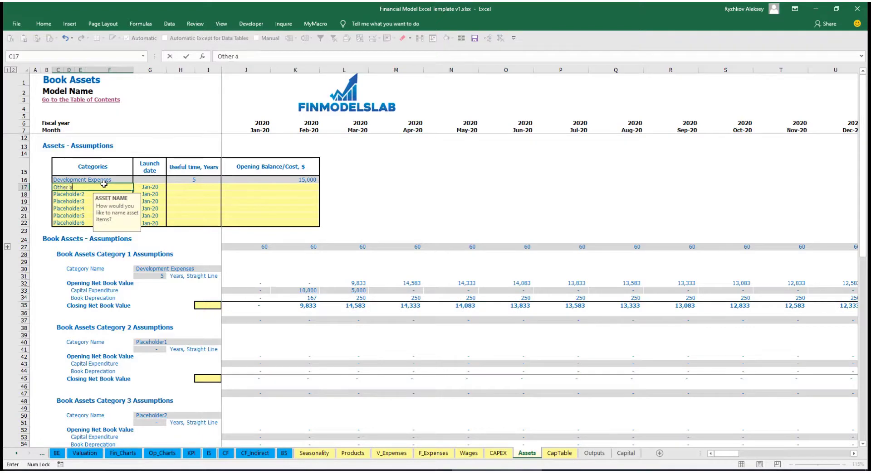
pyautogui.write('sses')
pyautogui.press('Return')
# - Give Other assets a useful time of 10 years, an opening cost of 25,000 and an Apr-20 launch date
pyautogui.click(213, 187)
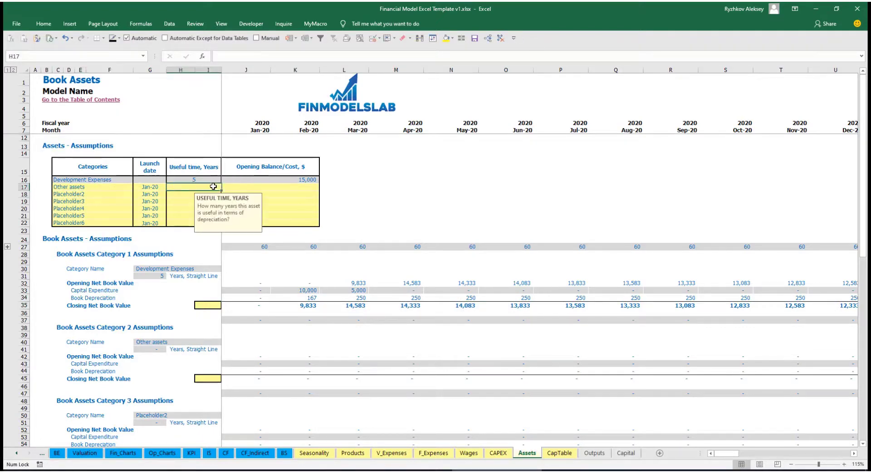
pyautogui.write('10')
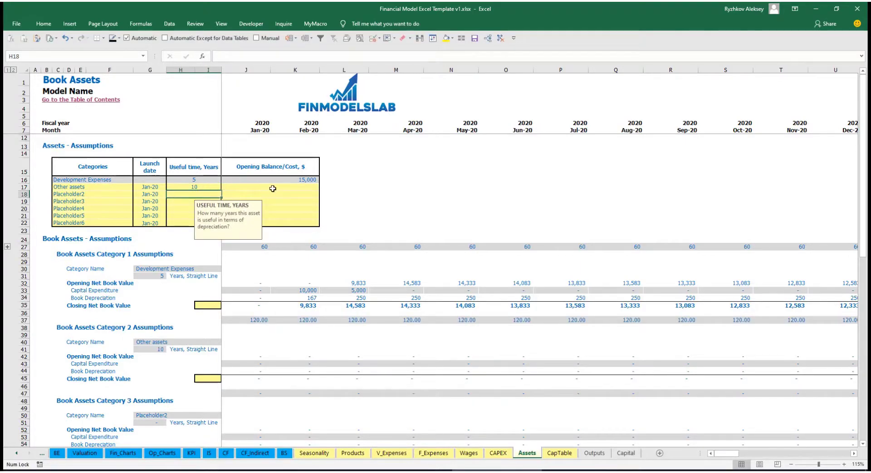
pyautogui.click(273, 187)
pyautogui.write('25')
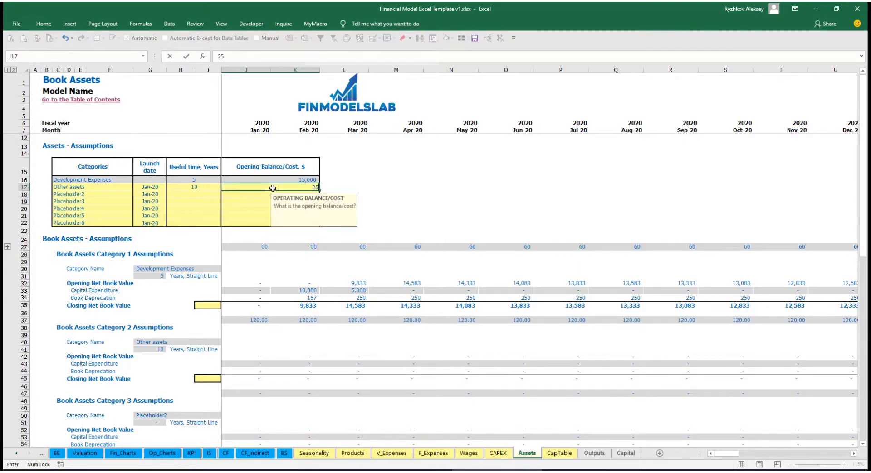
pyautogui.write(',000')
pyautogui.press('Return')
pyautogui.click(163, 186)
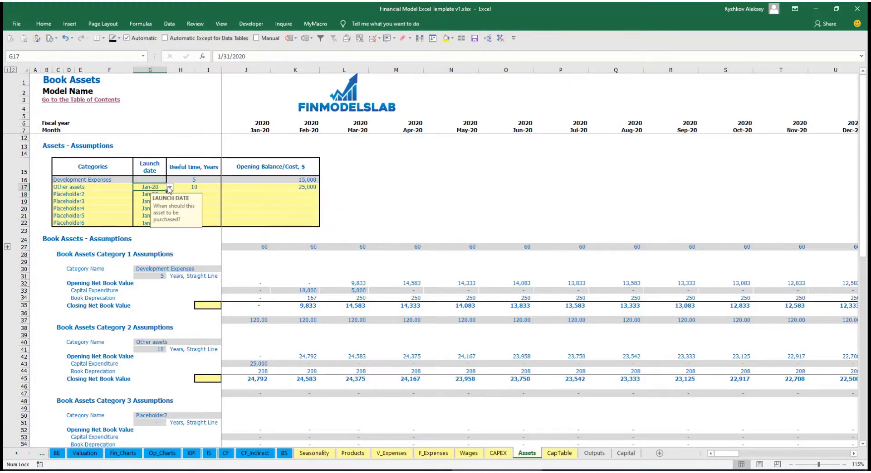
pyautogui.click(169, 187)
pyautogui.click(147, 215)
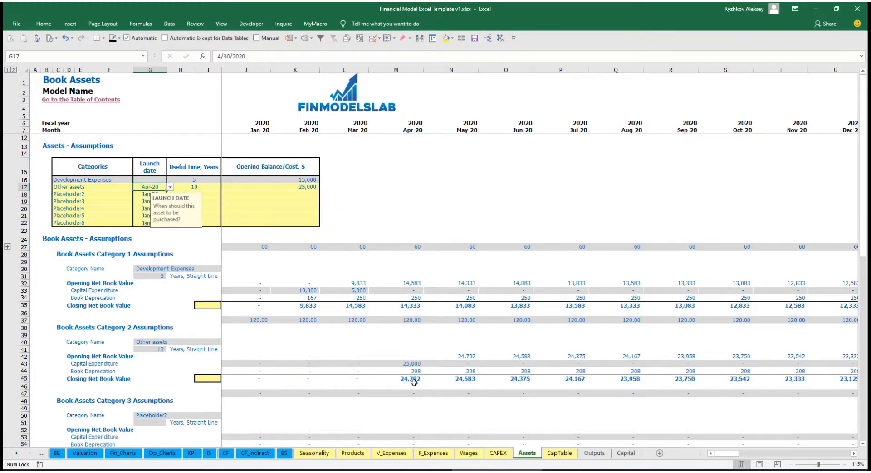
# - Check the capital expenditure, monthly depreciation and closing net book value calculated for Other assets from Apr-20
pyautogui.click(413, 365)
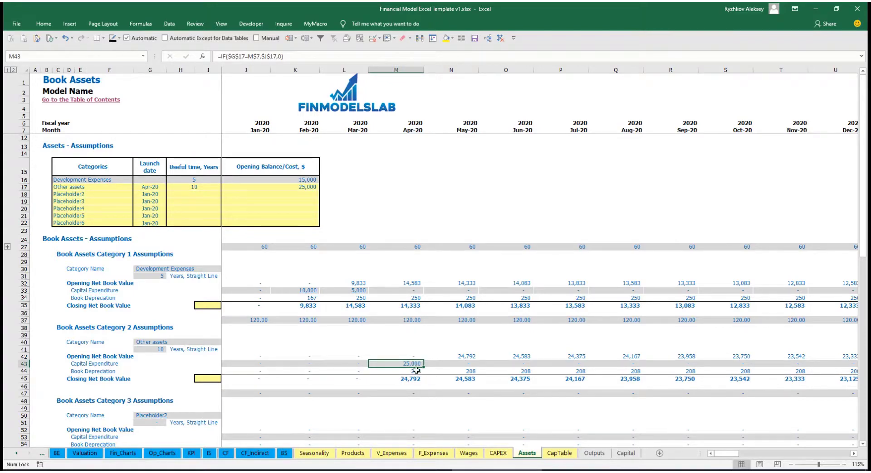
pyautogui.moveTo(415, 371); pyautogui.dragTo(549, 371)
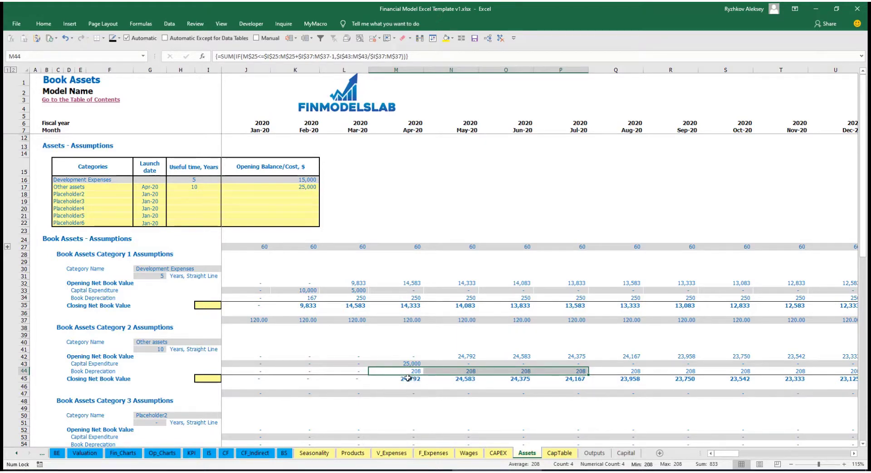
pyautogui.moveTo(408, 382); pyautogui.dragTo(596, 378)
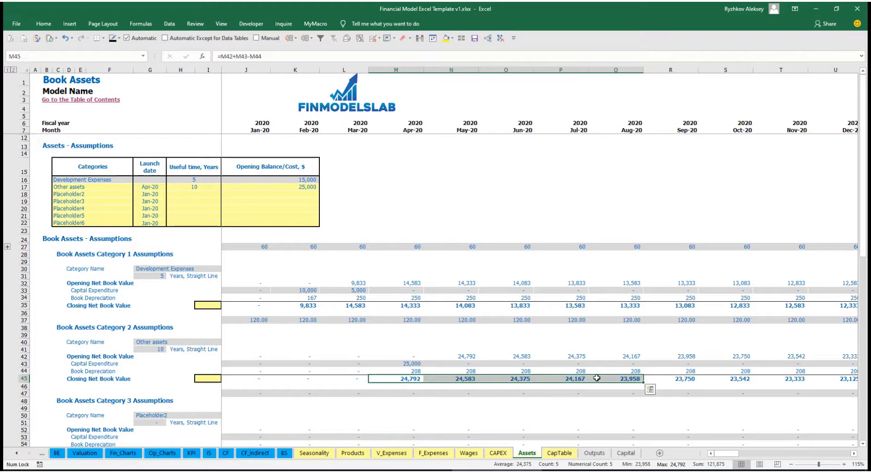
# - Review how the assets flow into the income statement, cash flow statement and the balance sheet's fixed assets, CAPEX prepayment and CAPEX payable lines
pyautogui.click(209, 453)
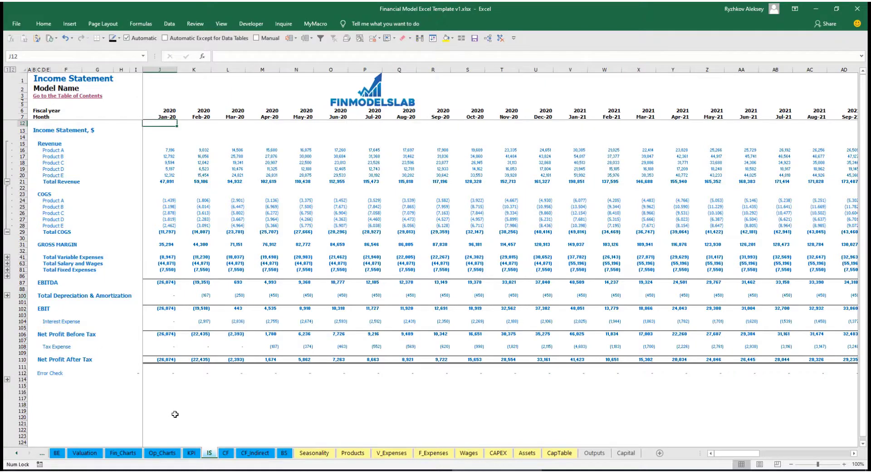
pyautogui.click(222, 454)
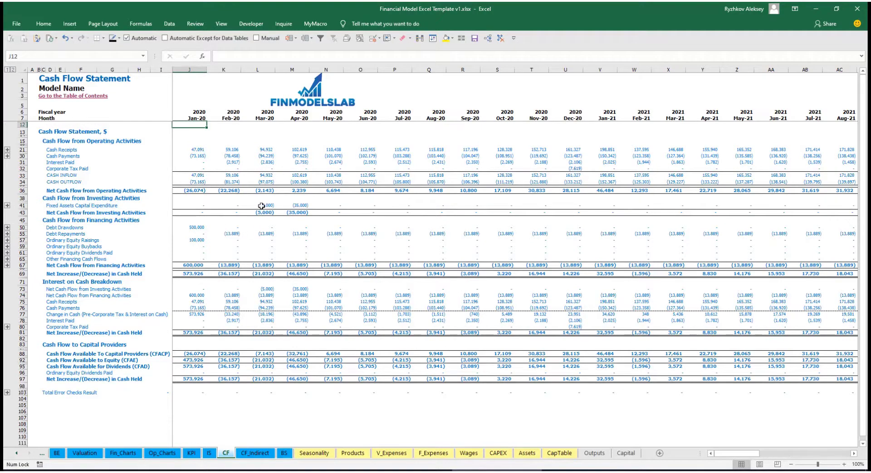
pyautogui.click(284, 453)
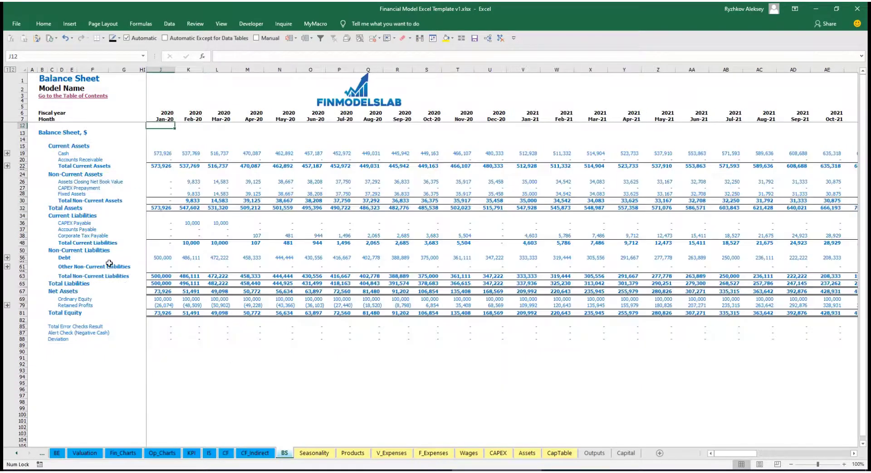
pyautogui.click(23, 194)
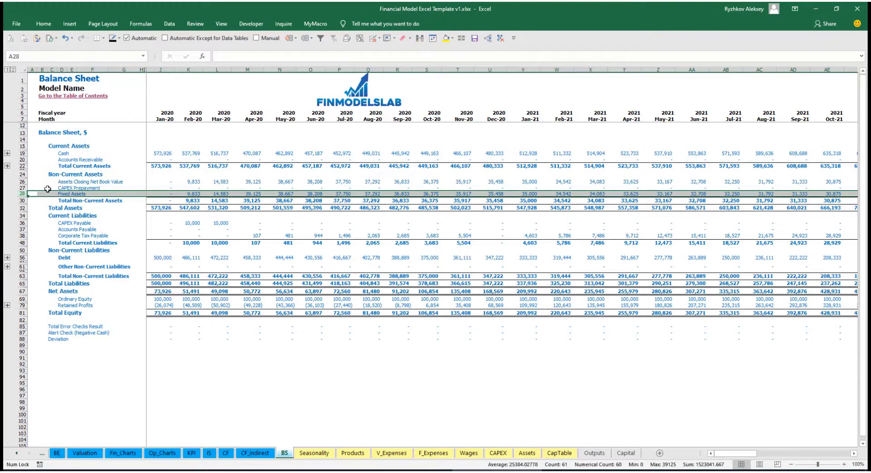
pyautogui.click(20, 188)
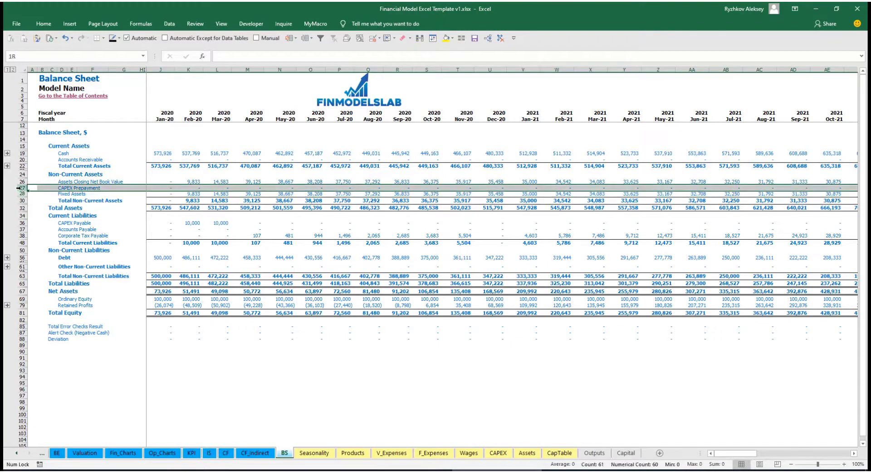
pyautogui.click(24, 224)
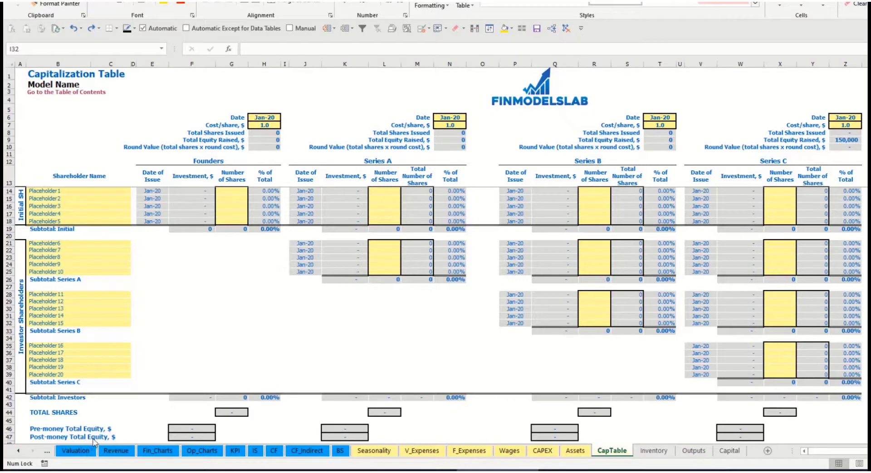
# - Name the first two initial shareholders in the capitalization table "Founder 1" and "Founder 2"
pyautogui.click(47, 190)
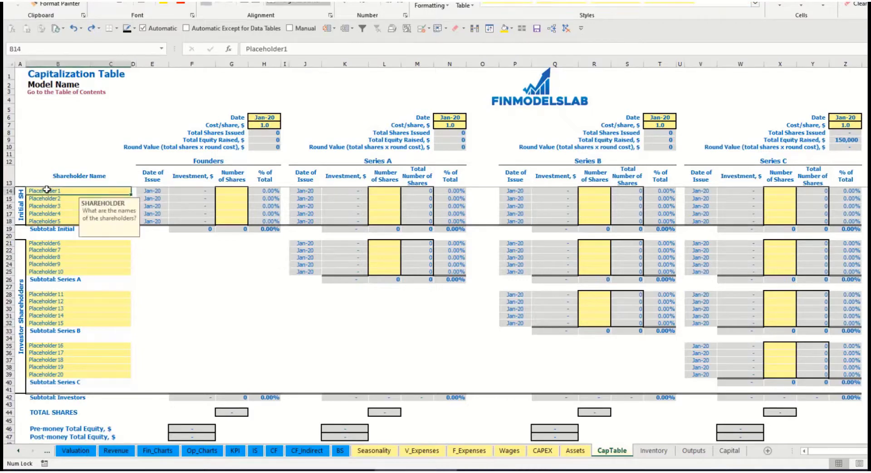
pyautogui.write('Foun')
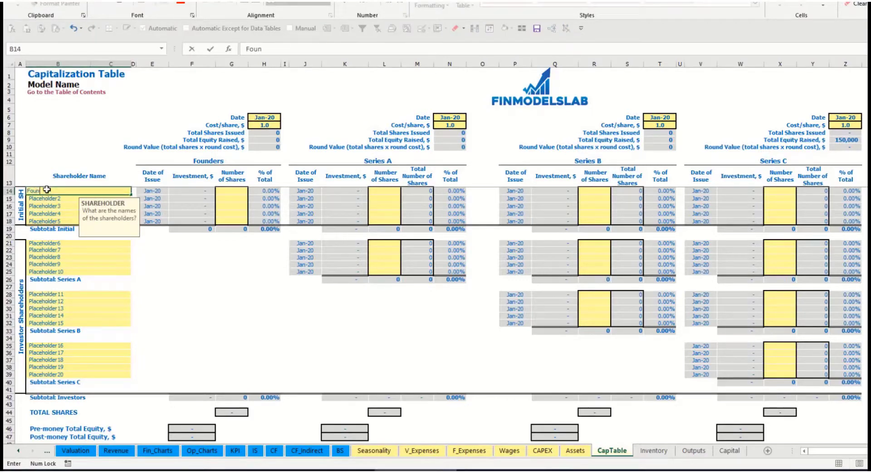
pyautogui.write('der 1')
pyautogui.press('Return')
pyautogui.press('Up')
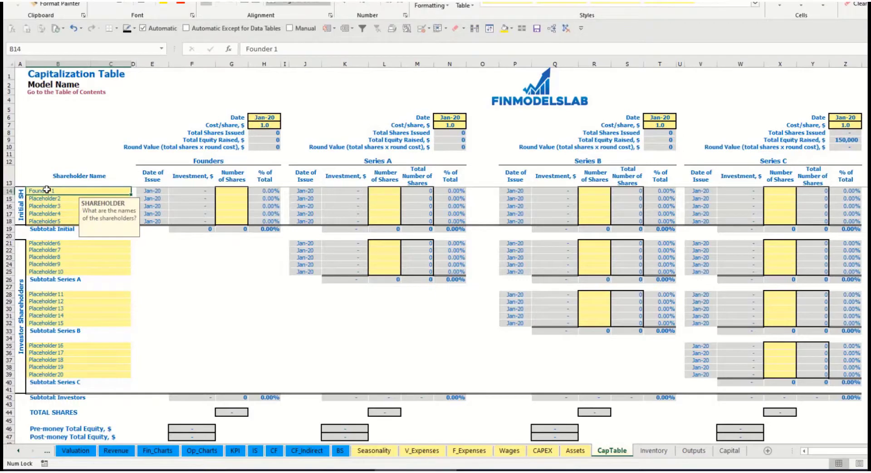
pyautogui.hotkey('ctrl', 'c')
pyautogui.press('Down')
pyautogui.hotkey('ctrl', 'v')
pyautogui.press('F2')
pyautogui.press('BackSpace')
pyautogui.write('2')
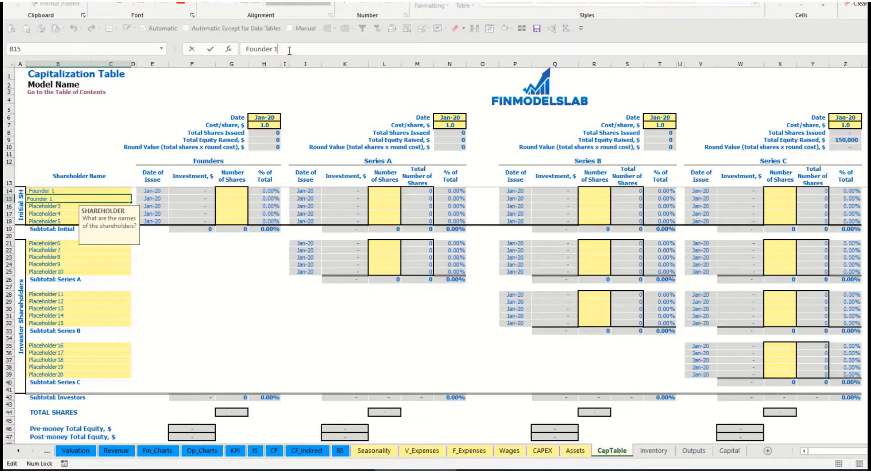
pyautogui.press('Return')
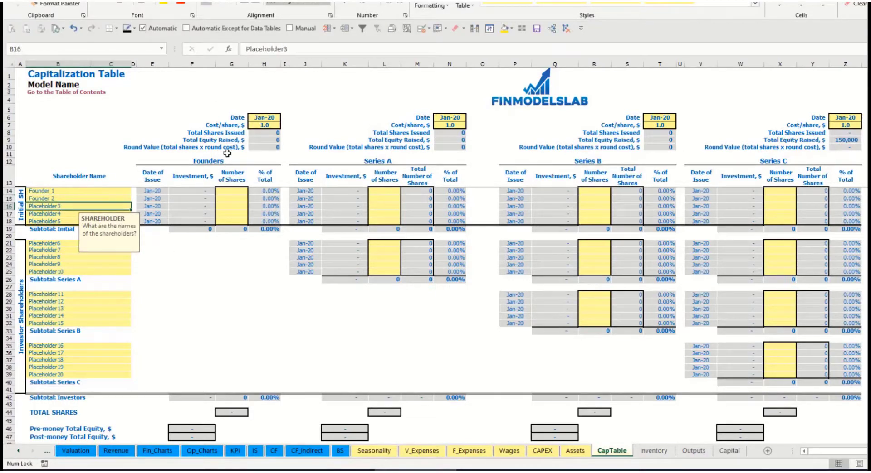
# - Issue 10,000 shares to Founder 1 and 20,000 shares to Founder 2 in the Founders round
pyautogui.click(94, 191)
pyautogui.click(233, 191)
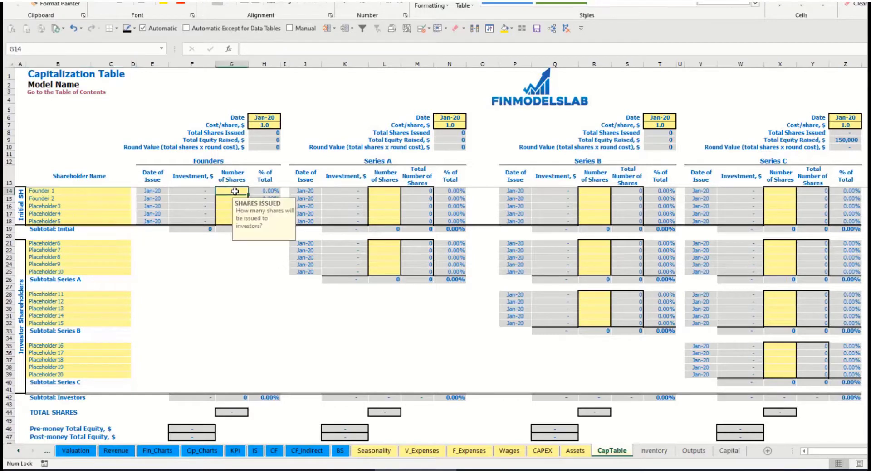
pyautogui.write('10000')
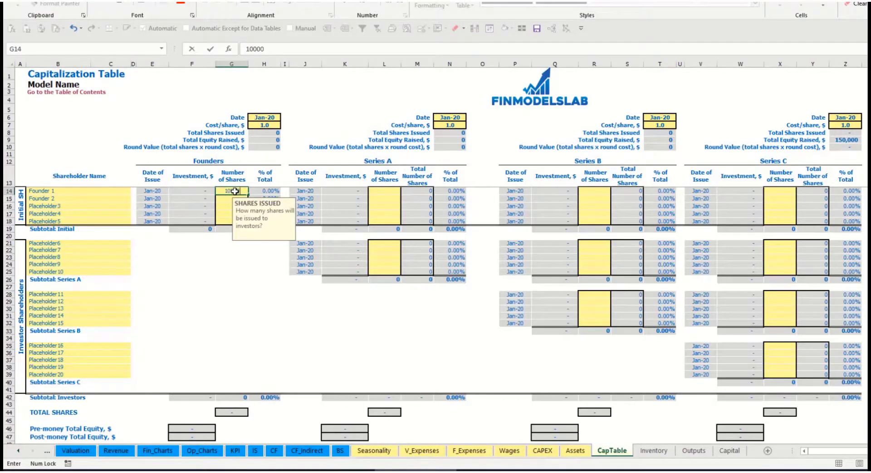
pyautogui.press('Return')
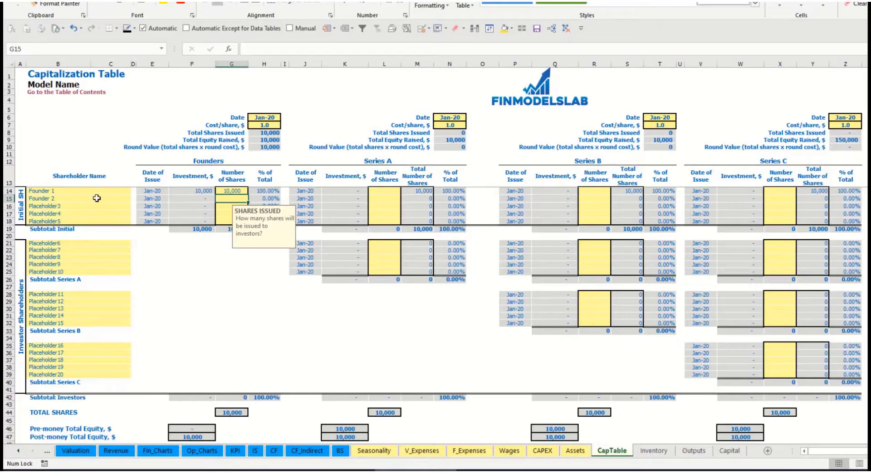
pyautogui.write('20000')
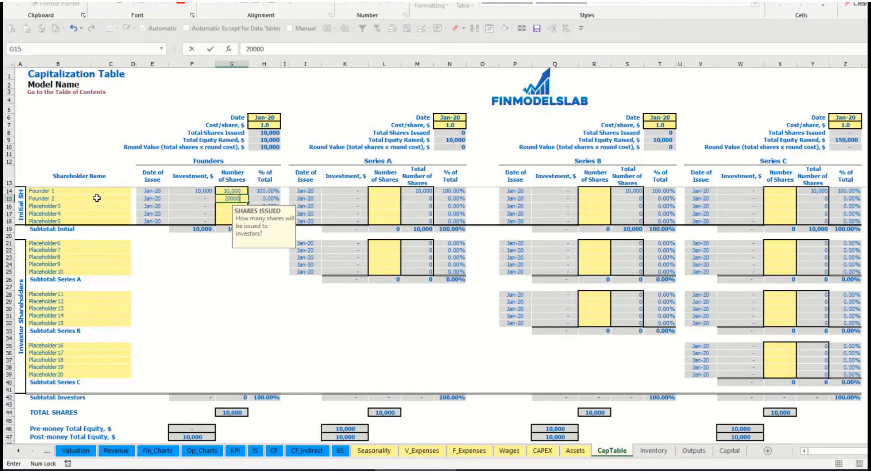
pyautogui.press('Return')
# - Set the Founders round's cost per share to 2.0 and its date to Feb-20
pyautogui.click(258, 119)
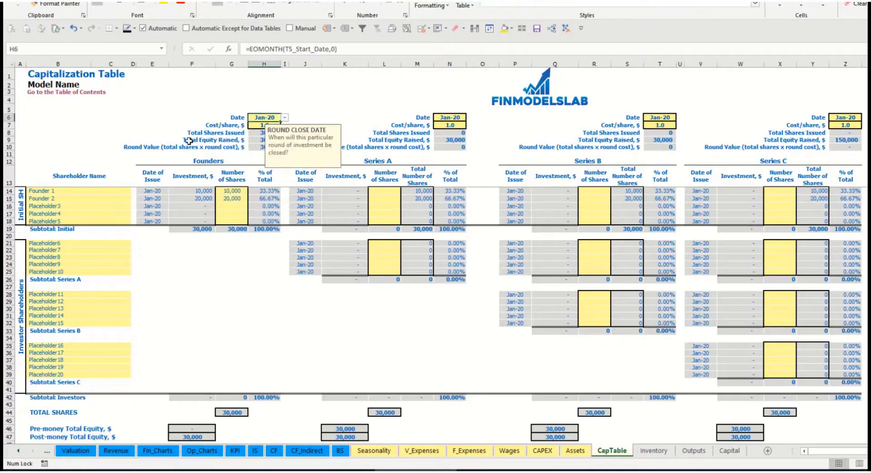
pyautogui.click(256, 127)
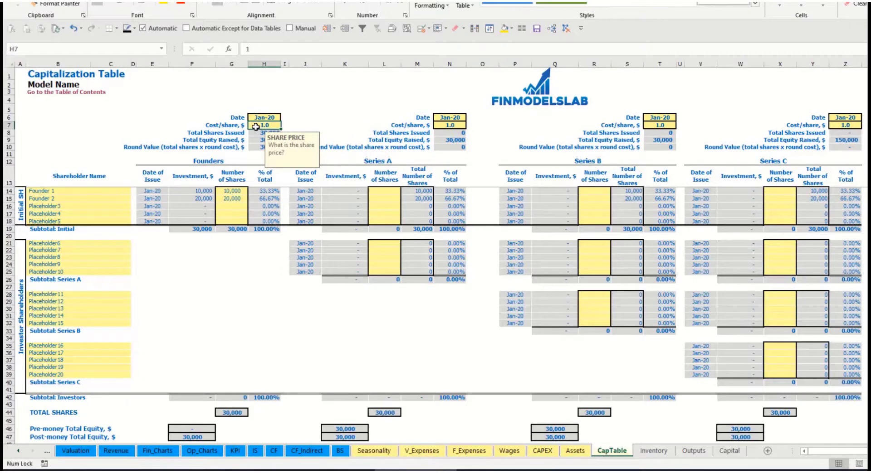
pyautogui.write('2')
pyautogui.click(259, 117)
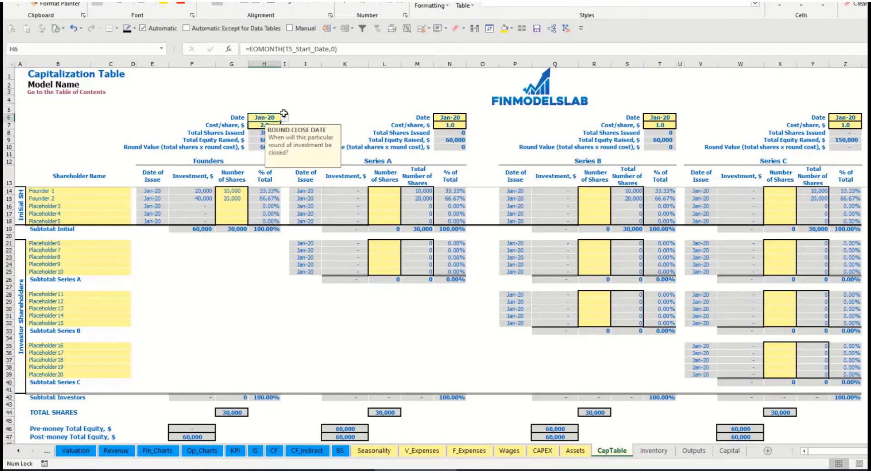
pyautogui.click(284, 117)
pyautogui.click(262, 131)
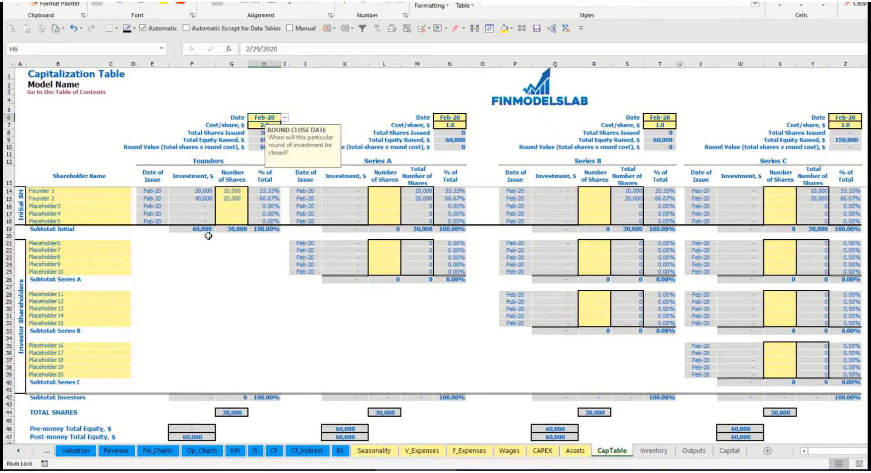
# - Review the Founders round's investment amounts, initial subtotal, post-money total equity and ownership percentages
pyautogui.click(198, 193)
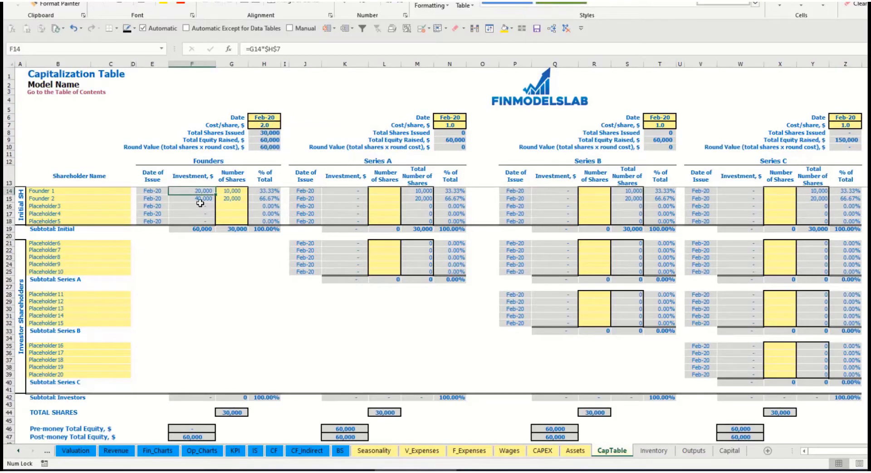
pyautogui.click(196, 199)
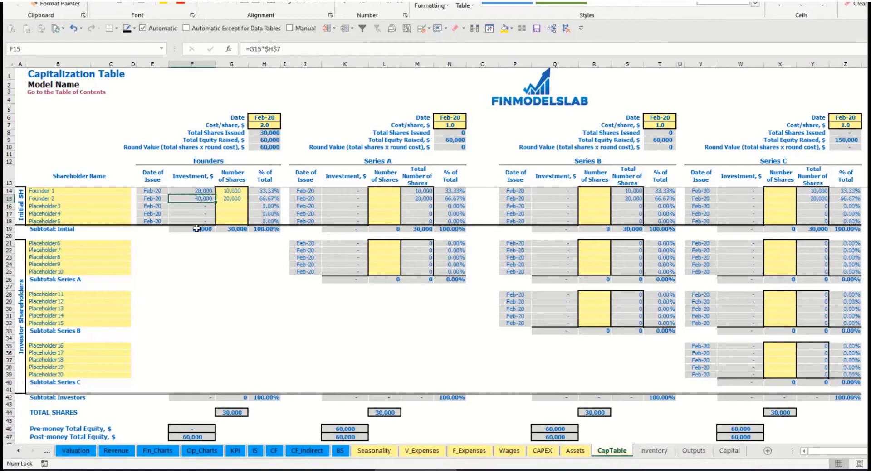
pyautogui.click(196, 229)
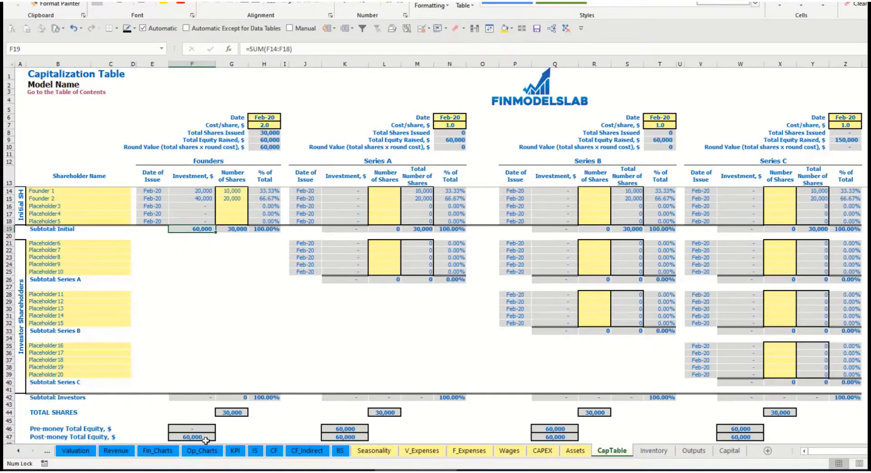
pyautogui.click(14, 437)
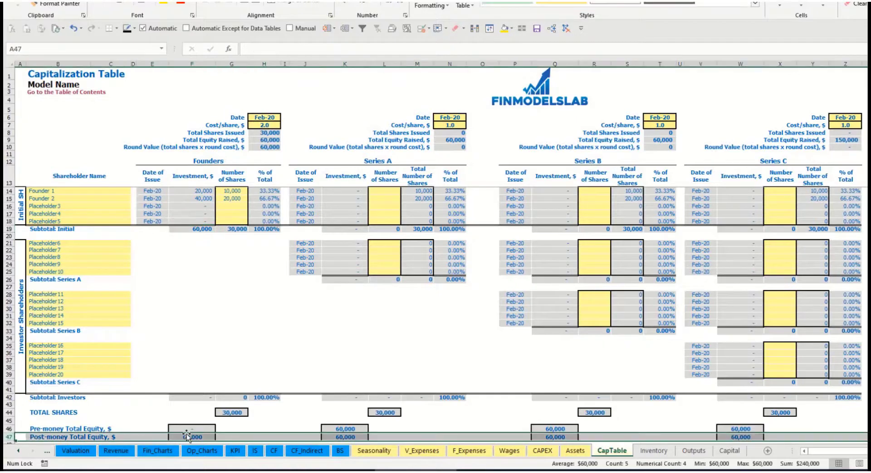
pyautogui.click(270, 193)
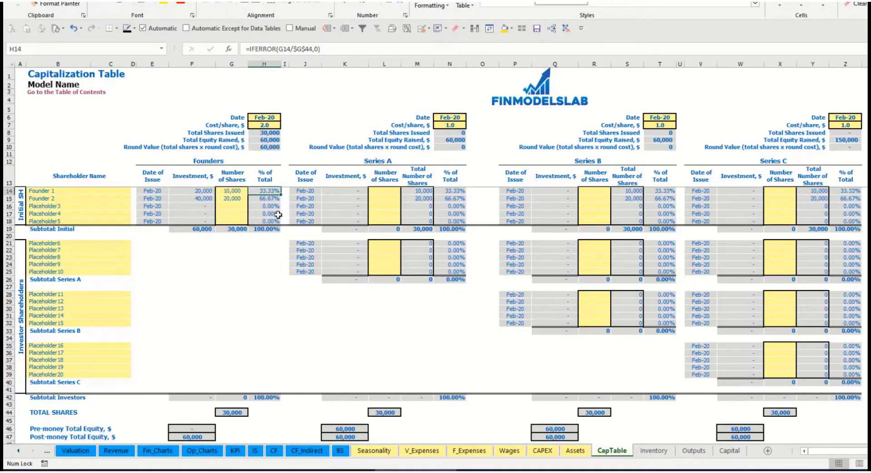
# - Name the first Series A investor shareholder "Investor 1"
pyautogui.click(108, 245)
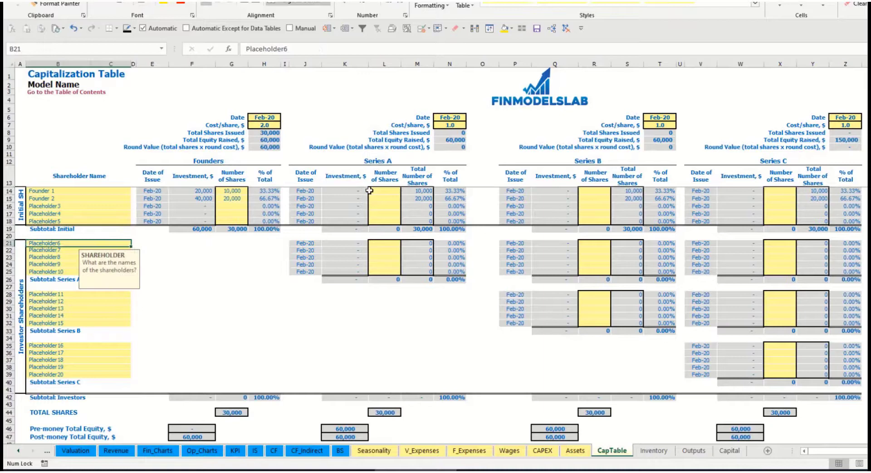
pyautogui.click(397, 166)
pyautogui.click(65, 245)
pyautogui.write('Inves')
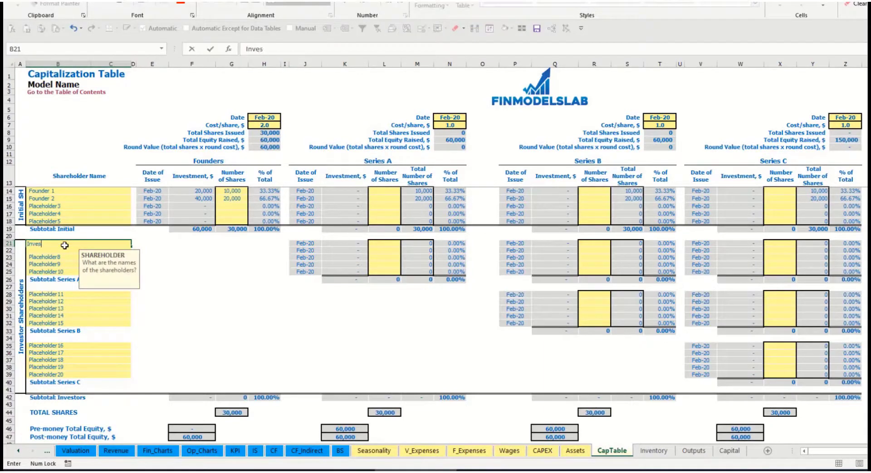
pyautogui.write('tor 1')
pyautogui.press('Return')
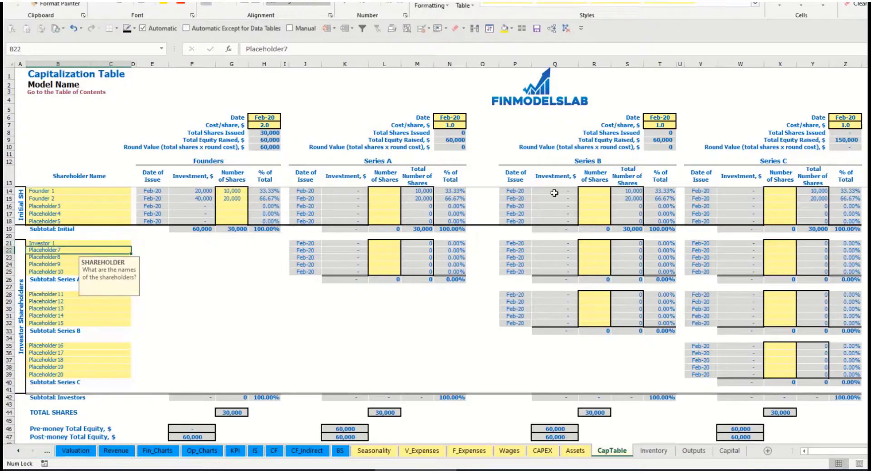
# - Set the Series A round's date to May-20 and its cost per share to 5.0
pyautogui.click(453, 117)
pyautogui.click(471, 117)
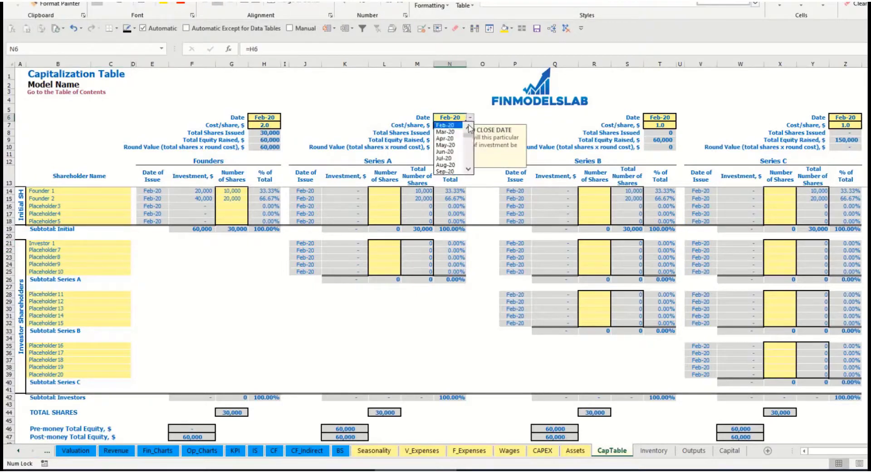
pyautogui.click(458, 148)
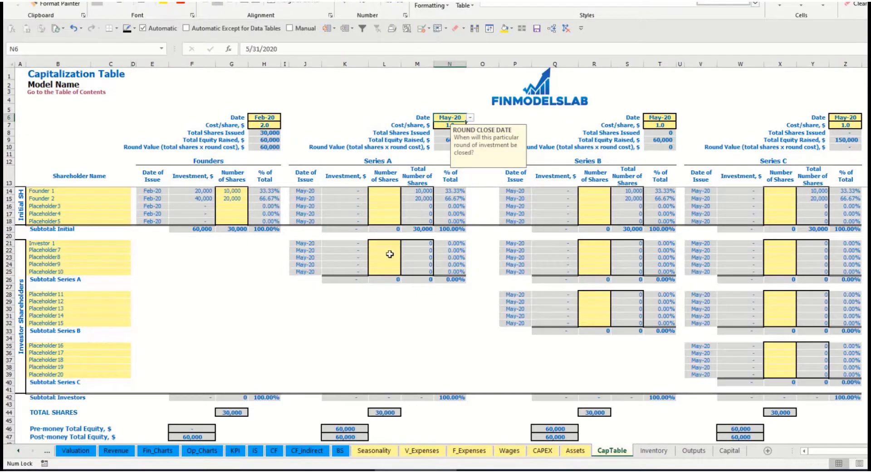
pyautogui.click(446, 124)
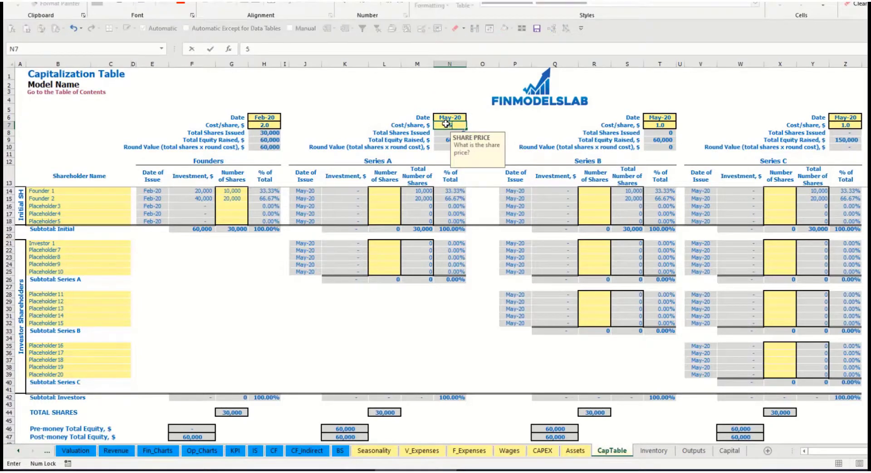
pyautogui.press('Return')
# - Issue 1,000 shares to Investor 1 in the Series A round
pyautogui.click(384, 242)
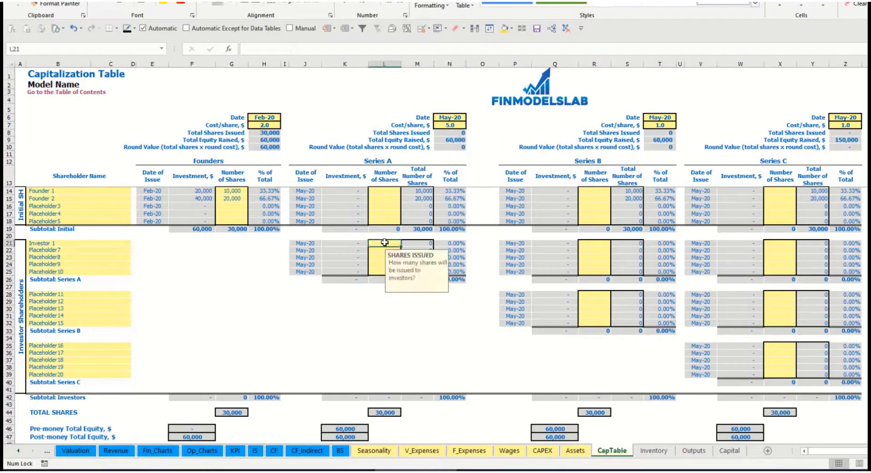
pyautogui.write('1000')
pyautogui.press('Return')
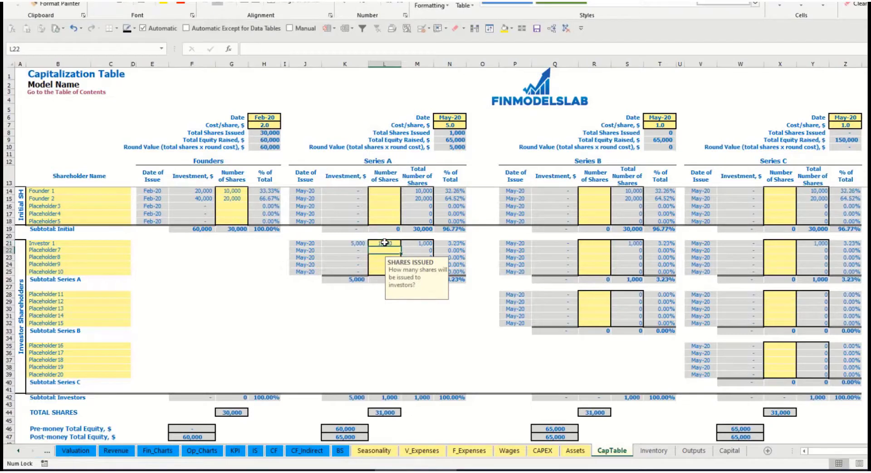
# - Examine Investor 1's Series A investment and the round's pre-money and post-money total equity
pyautogui.click(347, 315)
pyautogui.click(350, 244)
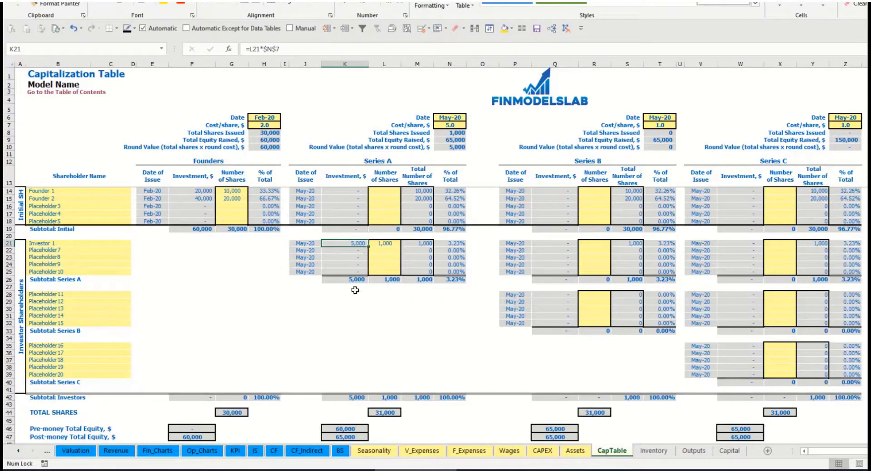
pyautogui.click(340, 428)
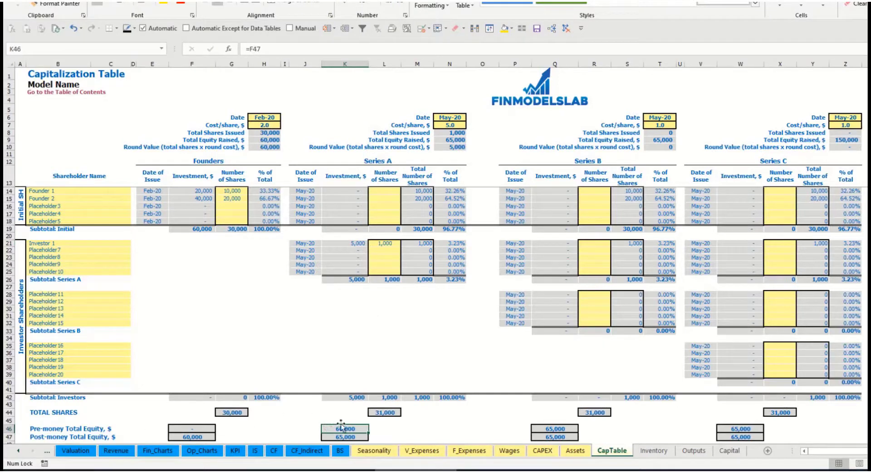
pyautogui.press('Down')
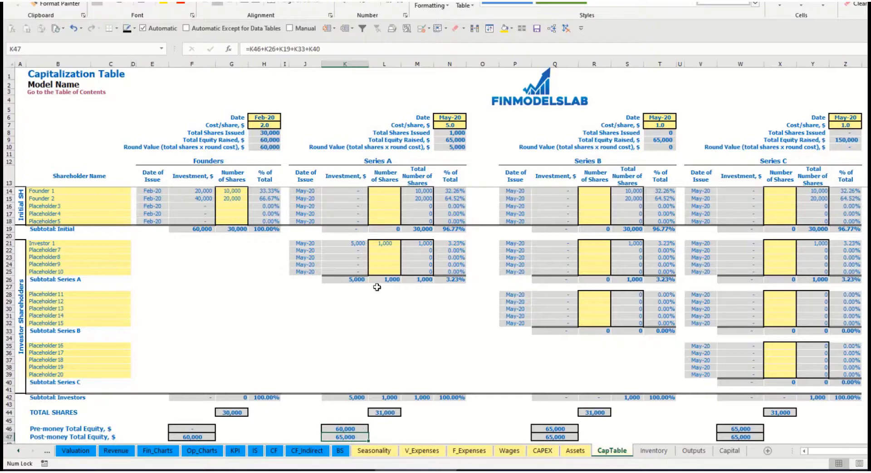
# - Compare Investor 1's ownership percentage in Series A with the percentages of Founder 1 and Founder 2
pyautogui.click(450, 243)
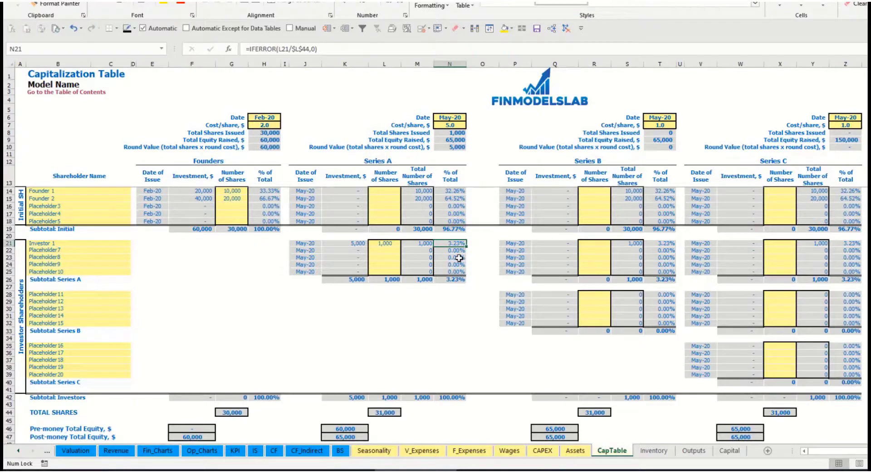
pyautogui.moveTo(100, 191); pyautogui.dragTo(105, 201)
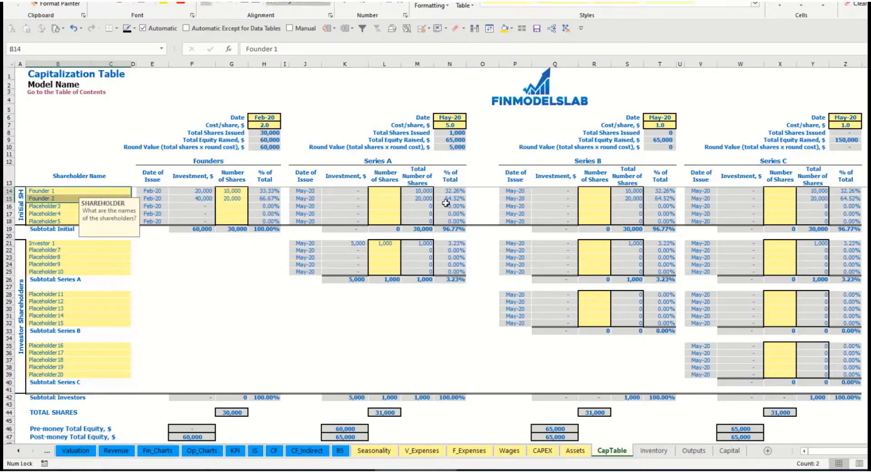
pyautogui.moveTo(453, 191); pyautogui.dragTo(453, 199)
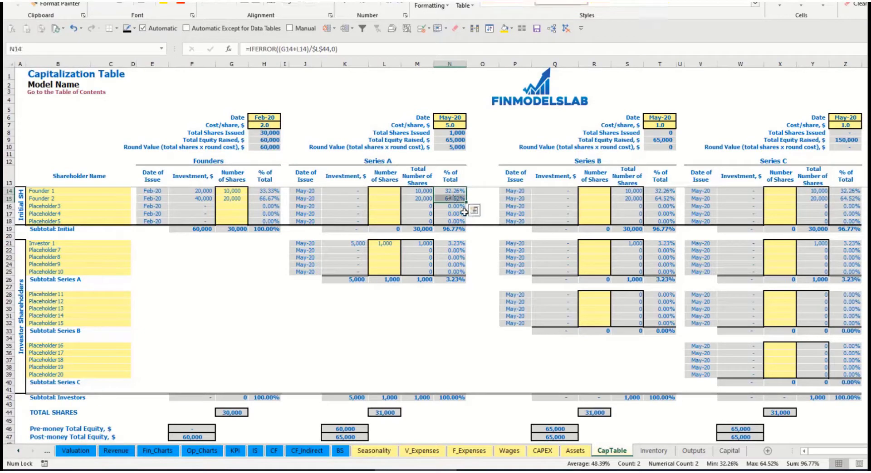
pyautogui.press('Down')
pyautogui.press('Up')
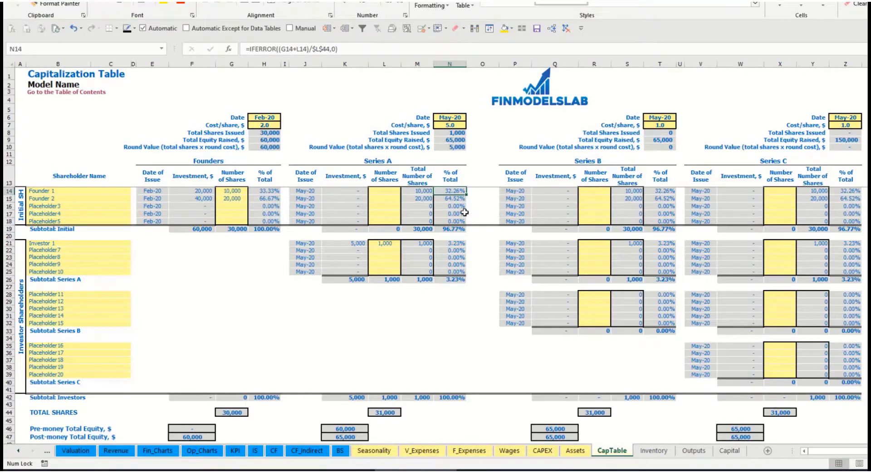
pyautogui.press('Down')
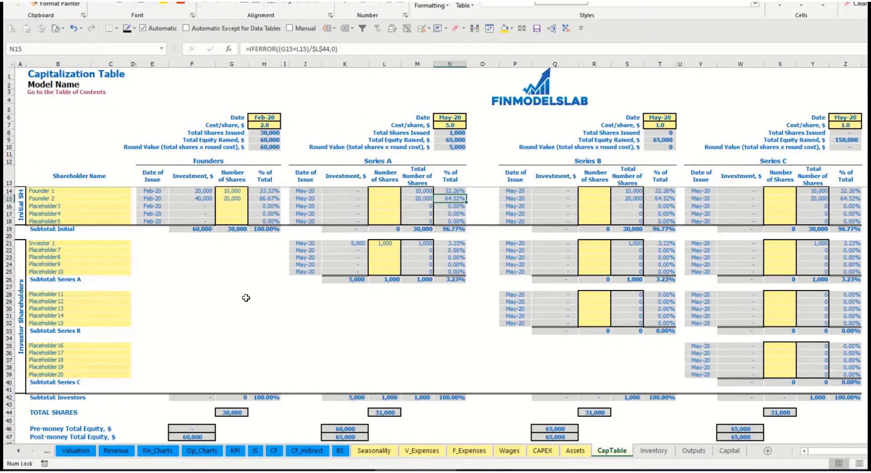
# - Look over the Series B and Series C shareholder name entries and the Series A share number inputs
pyautogui.click(88, 300)
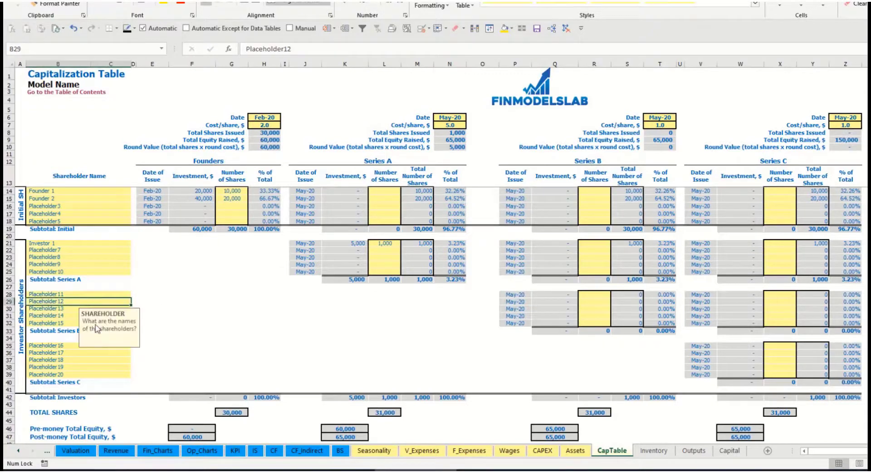
pyautogui.click(78, 346)
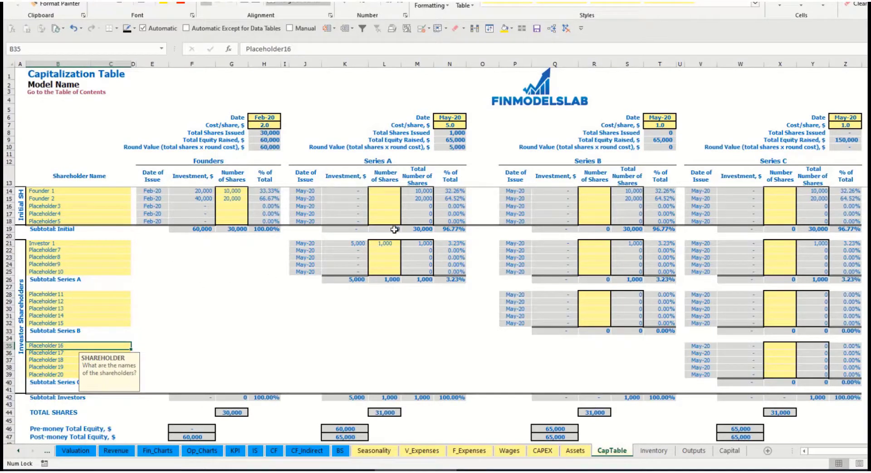
pyautogui.click(386, 245)
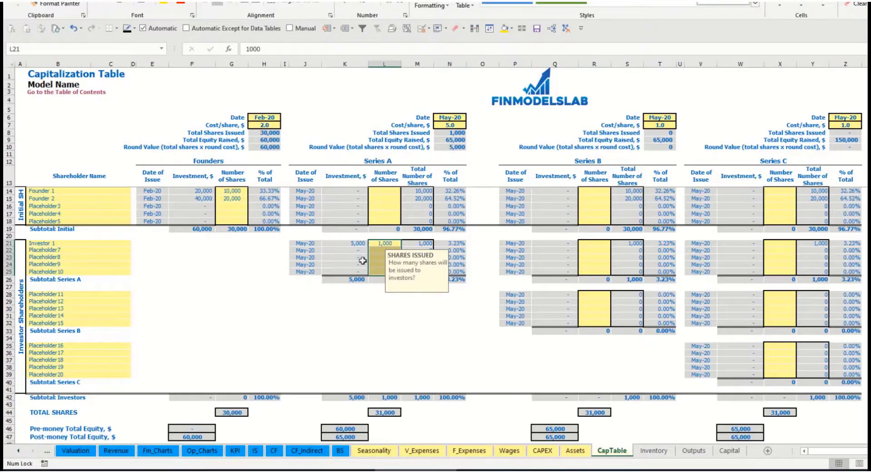
pyautogui.click(397, 309)
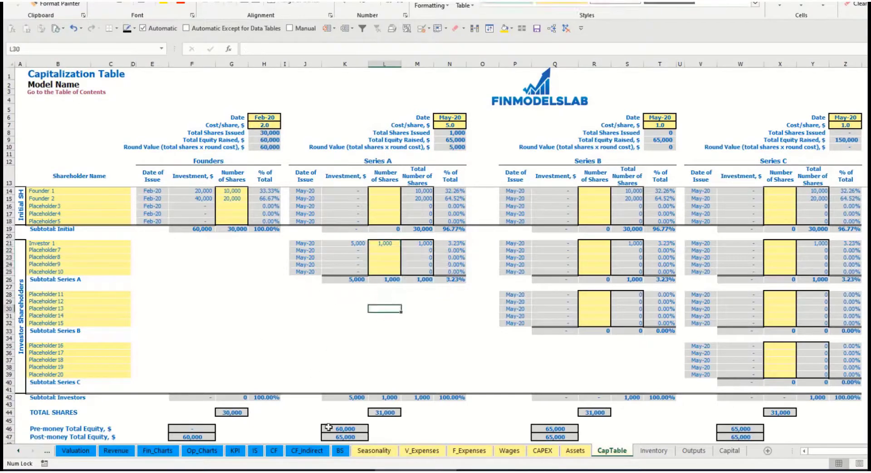
# - Check how the capitalization table flows into the cash flow statement's ordinary equity raisings and the balance sheet's ordinary equity
pyautogui.click(273, 451)
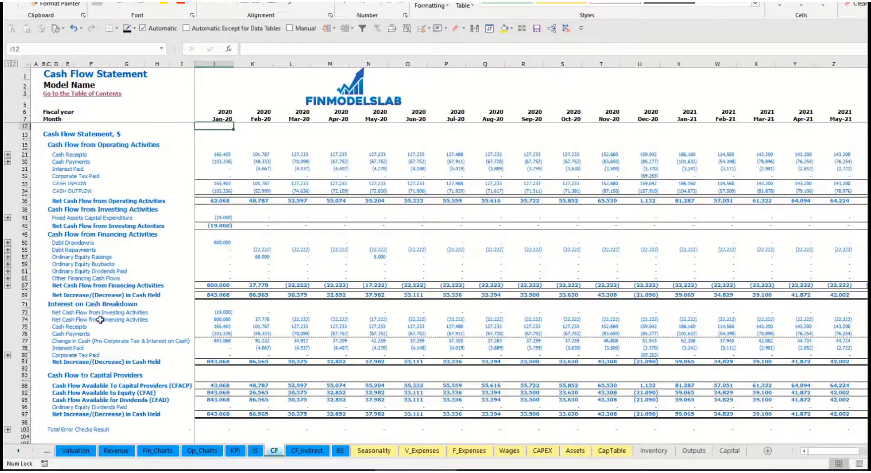
pyautogui.click(24, 257)
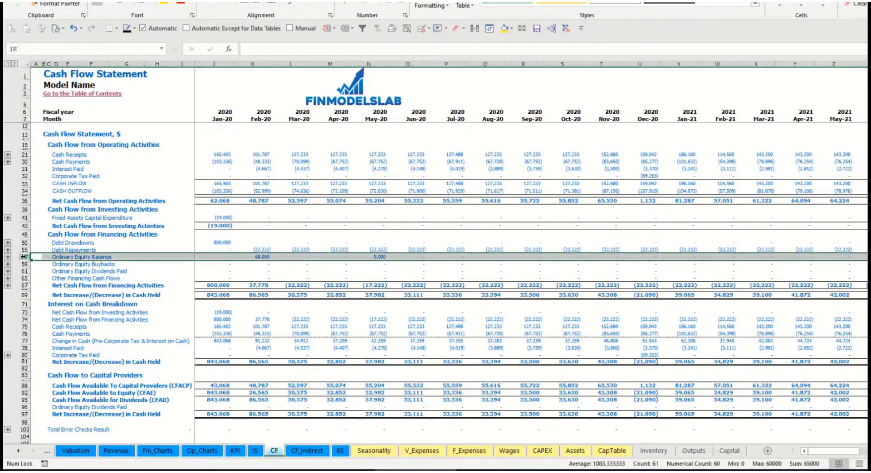
pyautogui.click(263, 257)
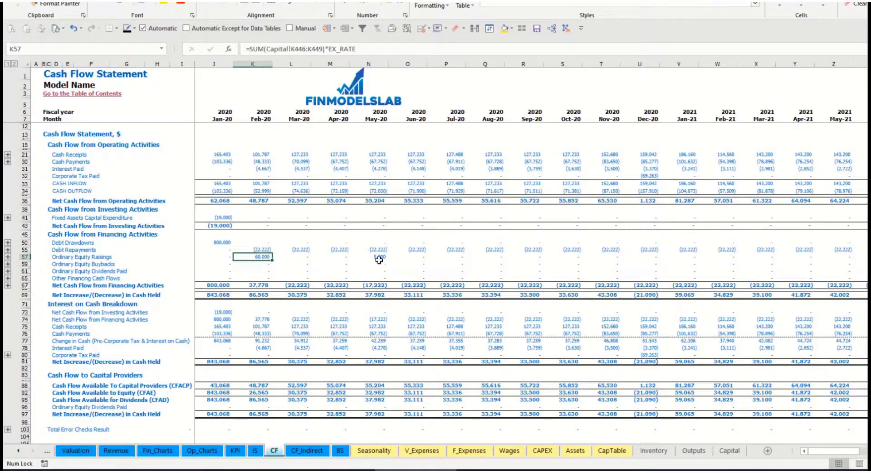
pyautogui.click(341, 451)
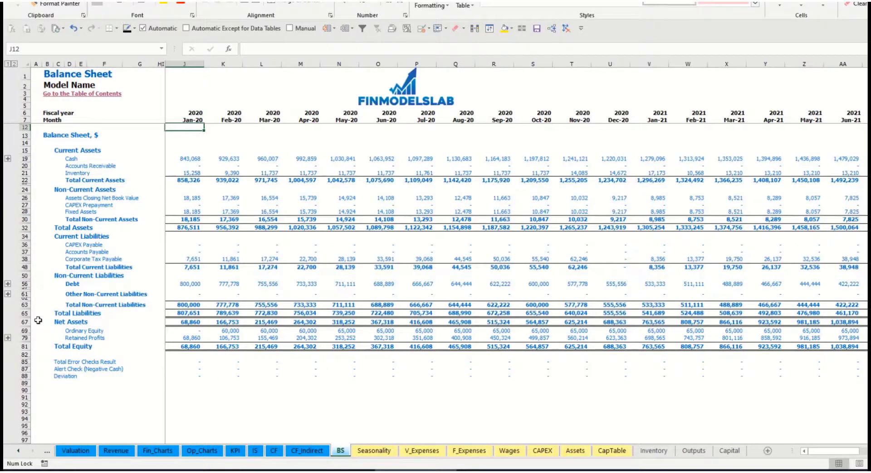
pyautogui.click(25, 331)
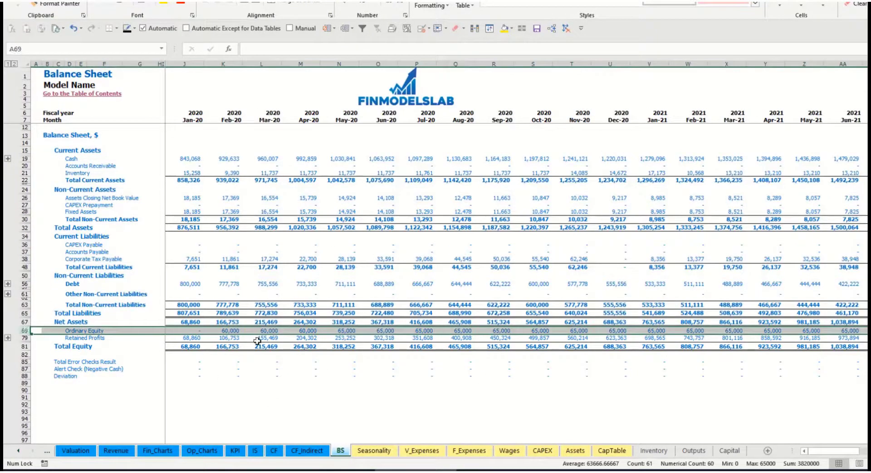